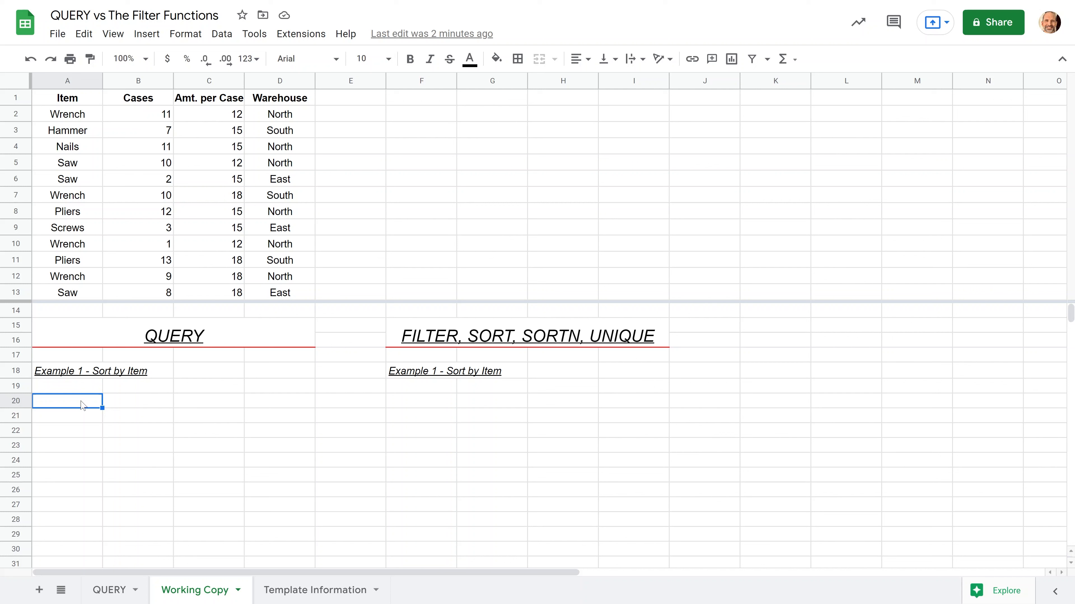
pyautogui.click(292, 337)
pyautogui.click(452, 336)
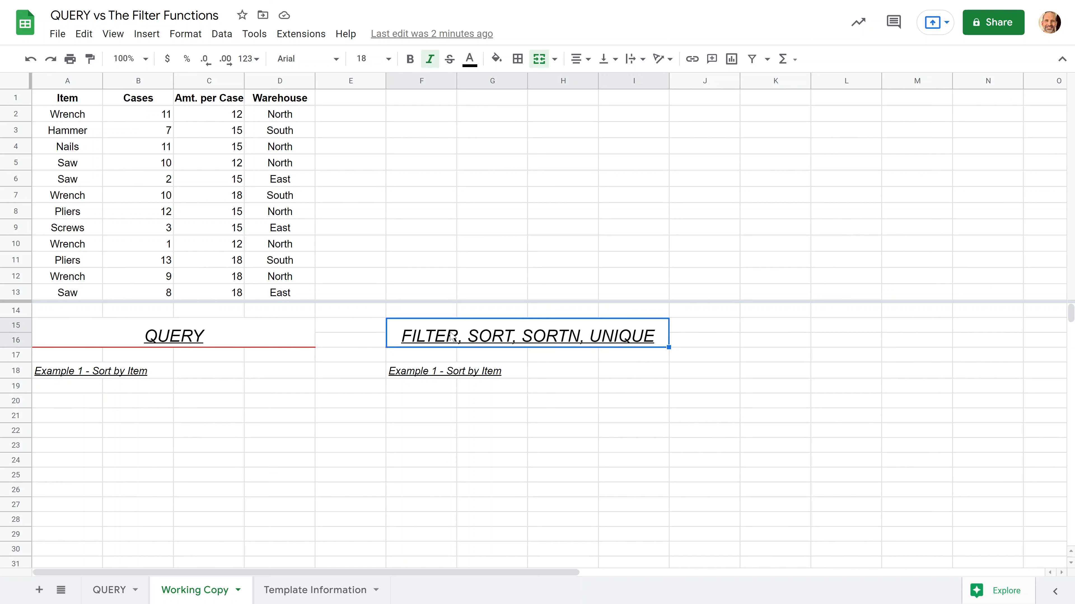
pyautogui.click(179, 338)
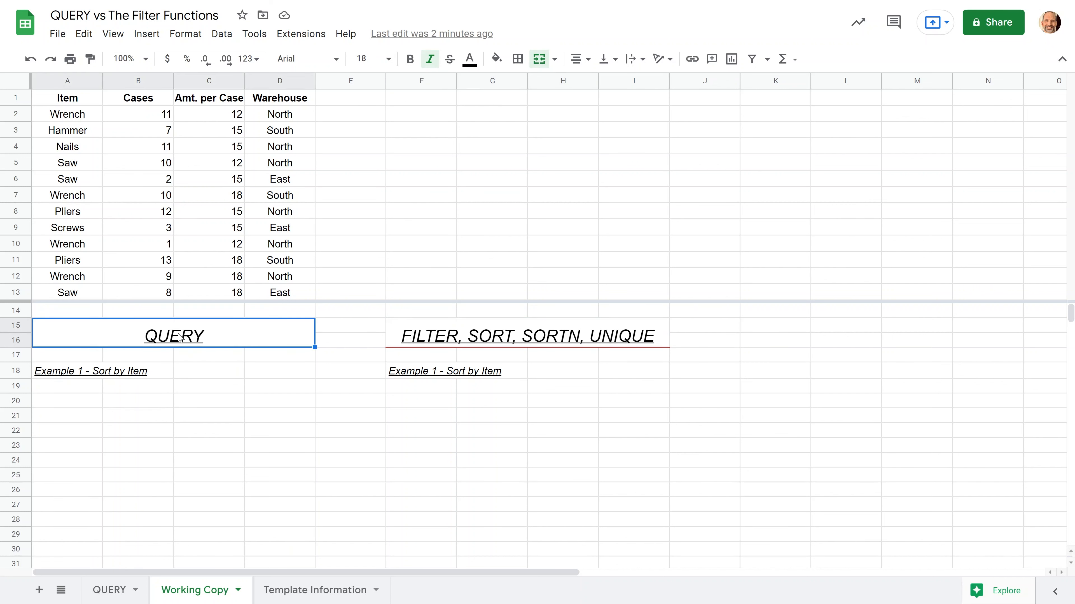
pyautogui.click(95, 404)
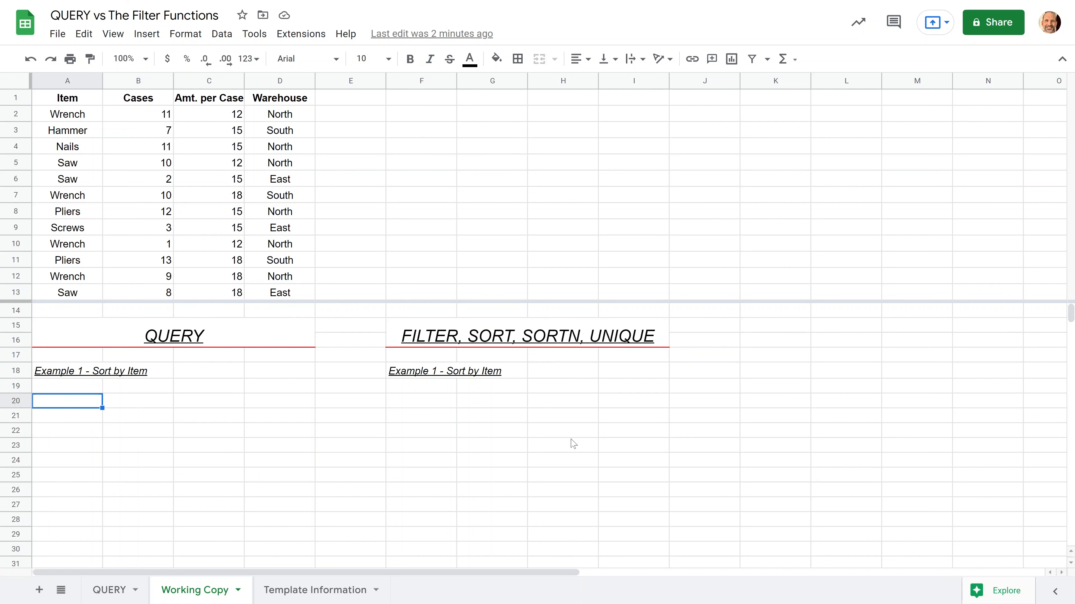
pyautogui.moveTo(86, 113); pyautogui.dragTo(237, 180)
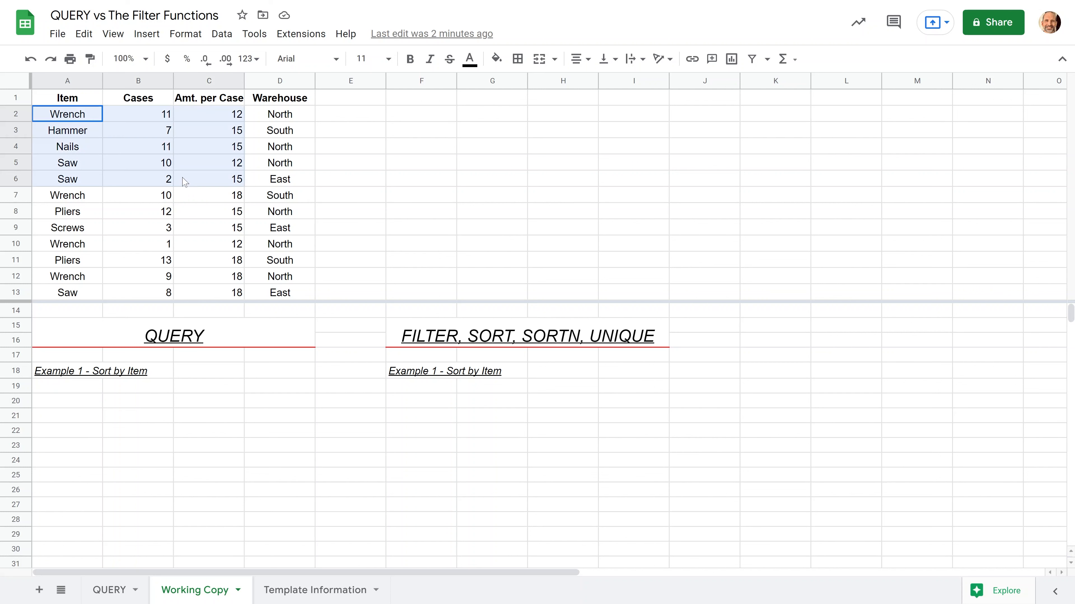
pyautogui.click(52, 117)
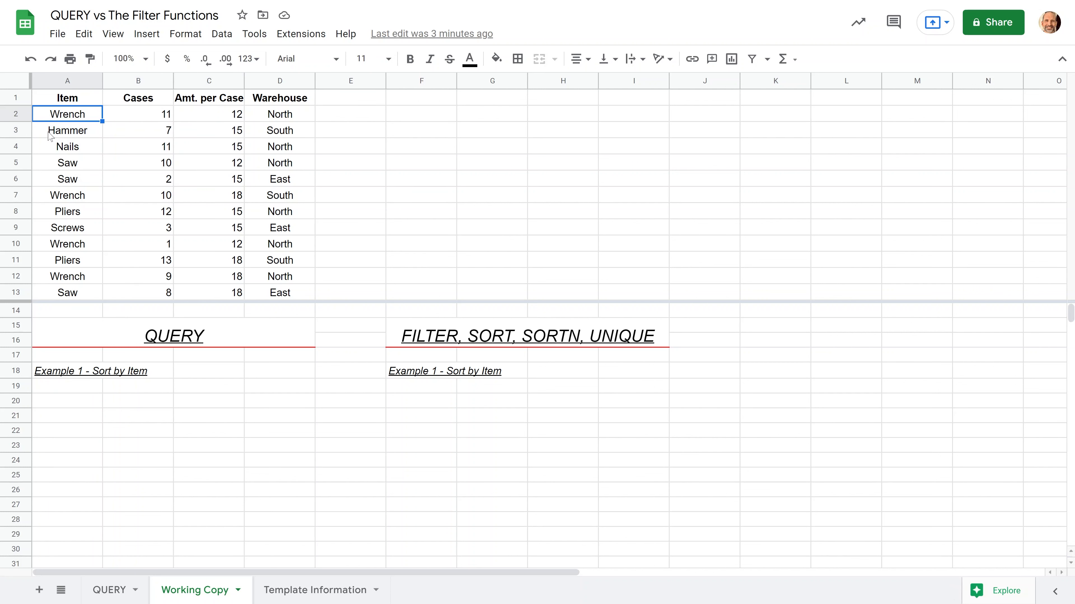
pyautogui.press('Down')
pyautogui.press('Down')
# Begin a QUERY formula in cell A20 with A1:D13 as its data range
pyautogui.click(66, 398)
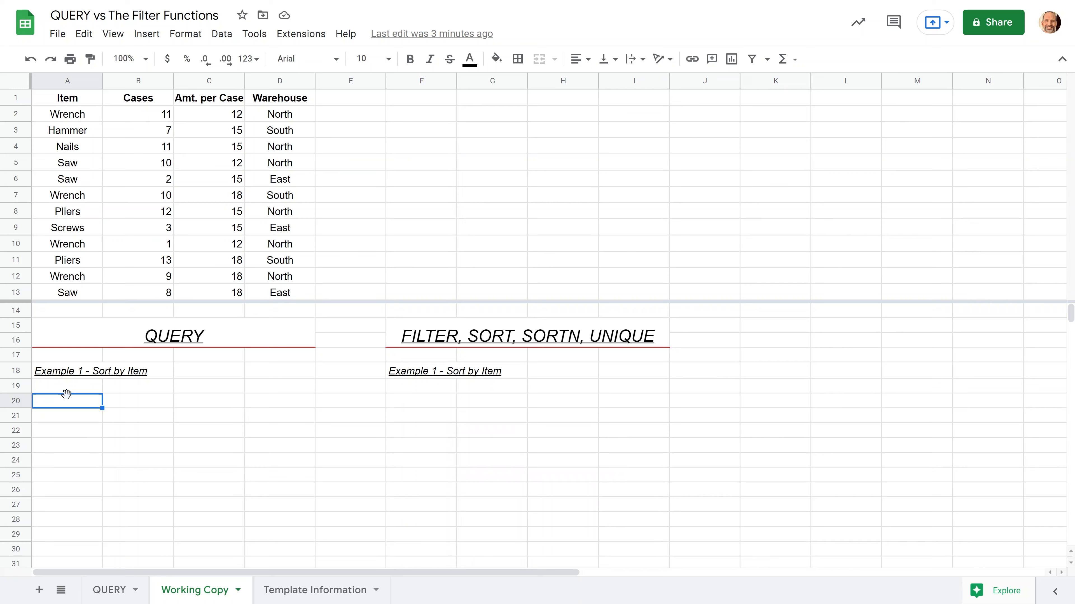
pyautogui.write('=')
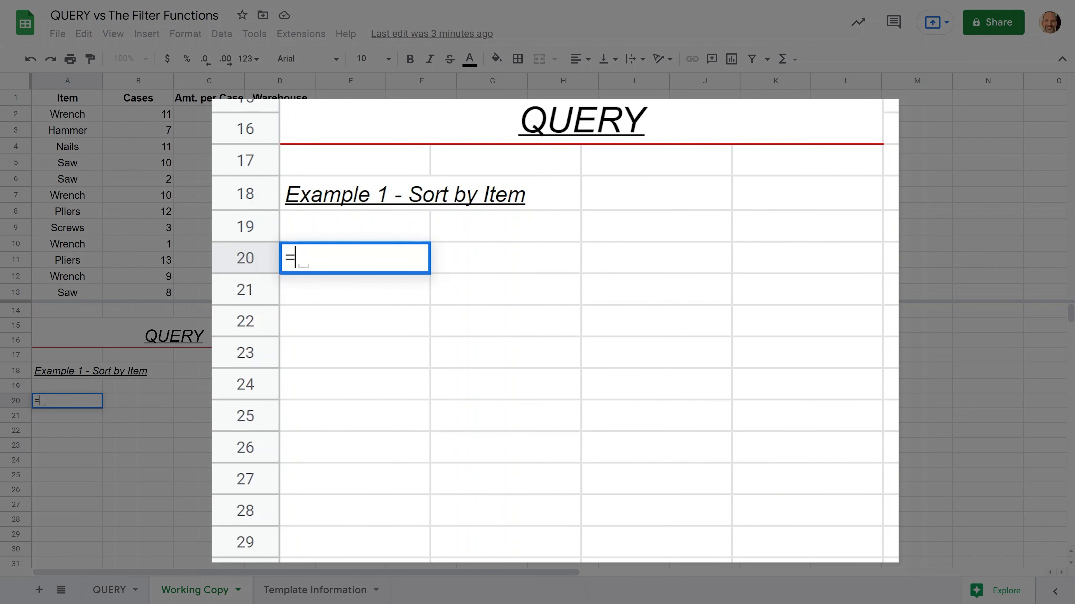
pyautogui.write('QUERY')
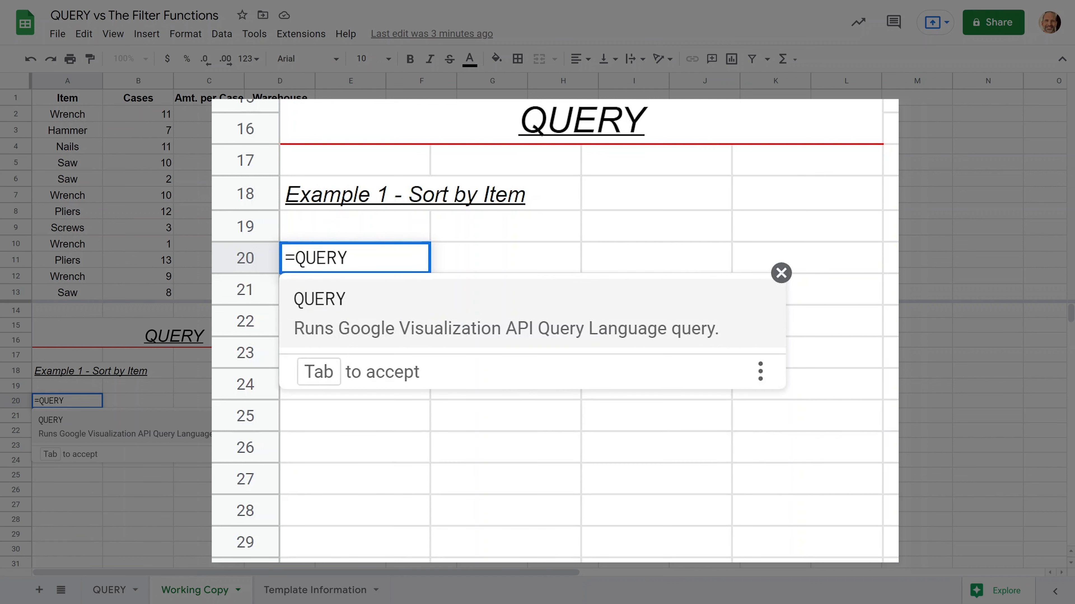
pyautogui.write('(')
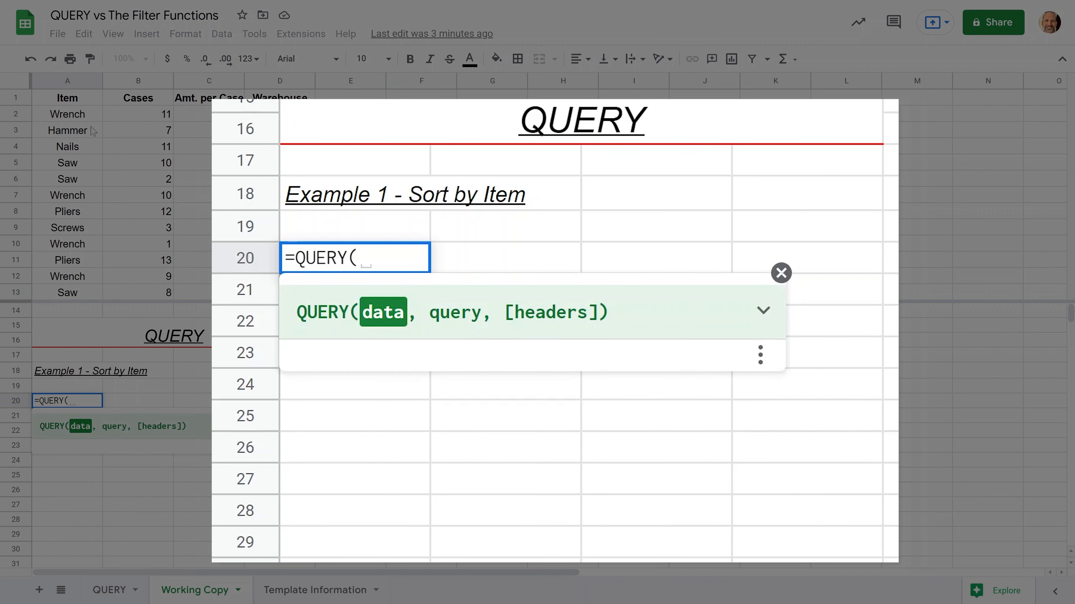
pyautogui.moveTo(84, 99); pyautogui.dragTo(279, 295)
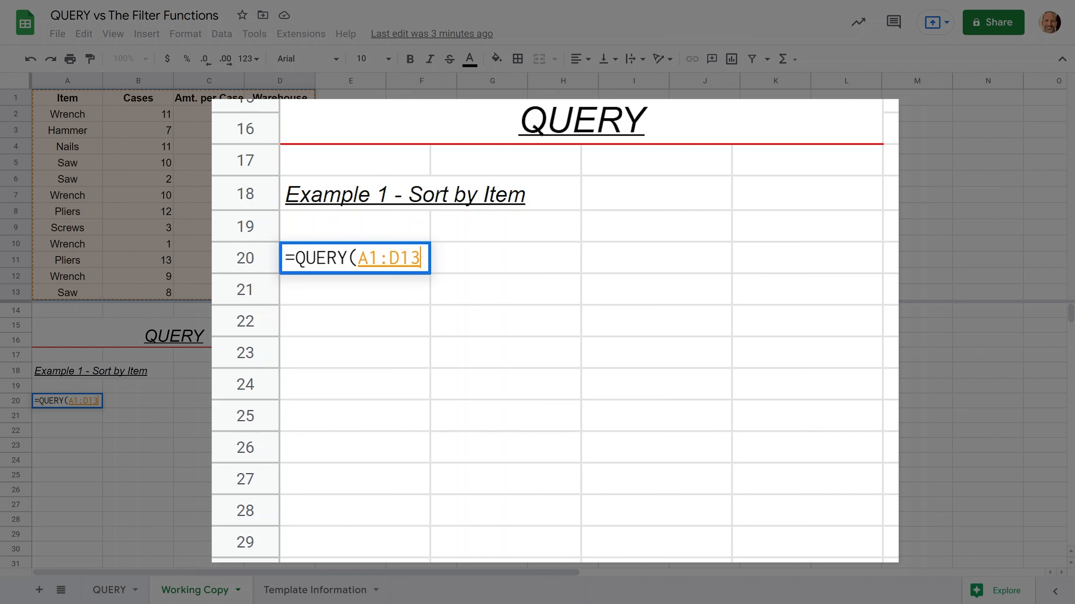
pyautogui.write(',')
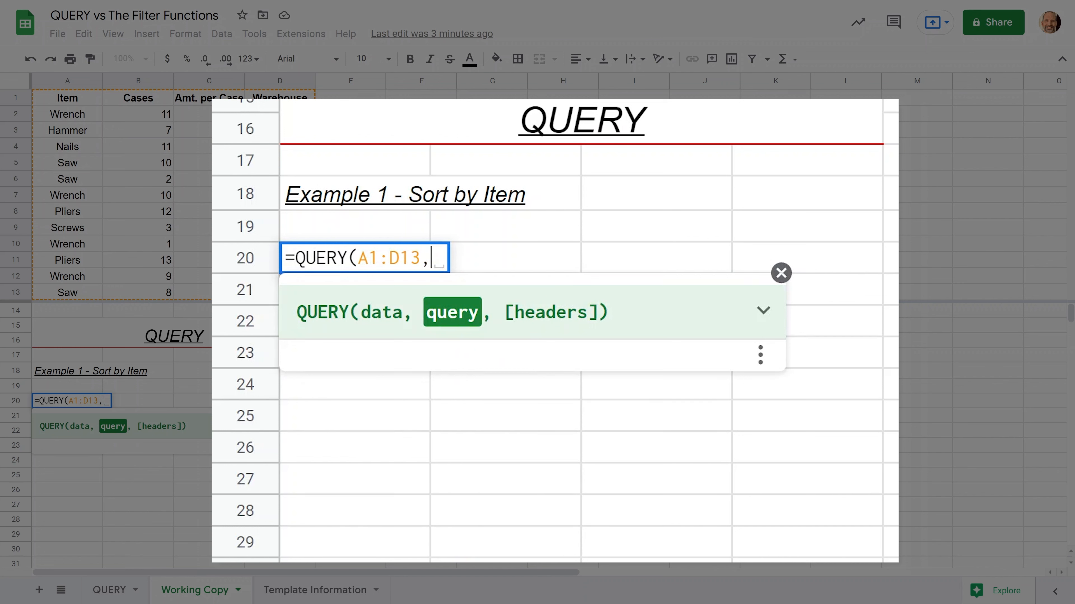
# Complete the A20 formula with the query string "SELECT * ORDER BY D" and a headers value of 1
pyautogui.press('BackSpace')
pyautogui.write('"')
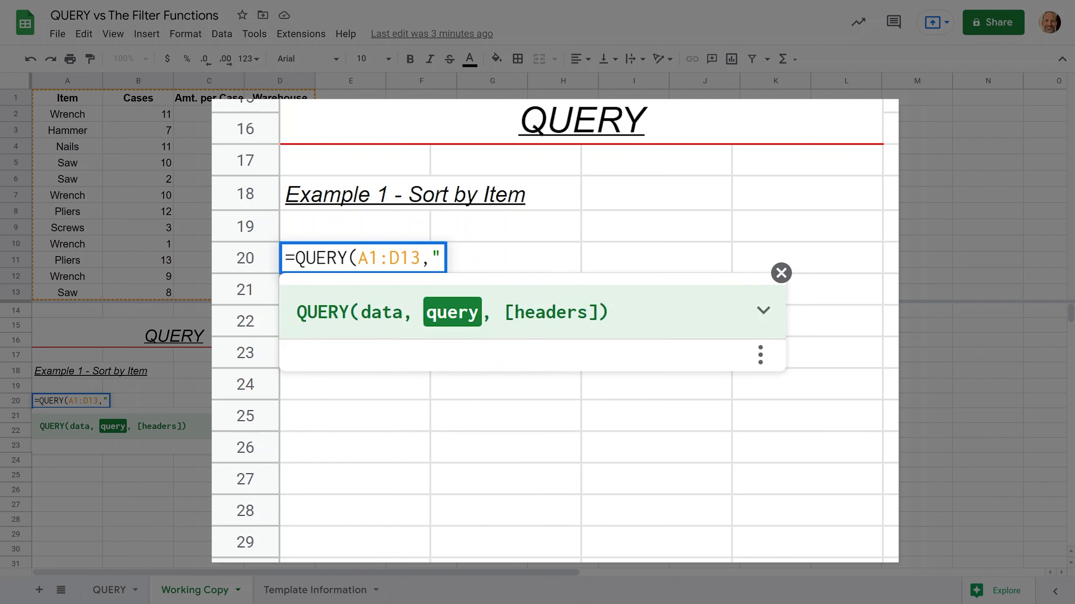
pyautogui.write('SELECT')
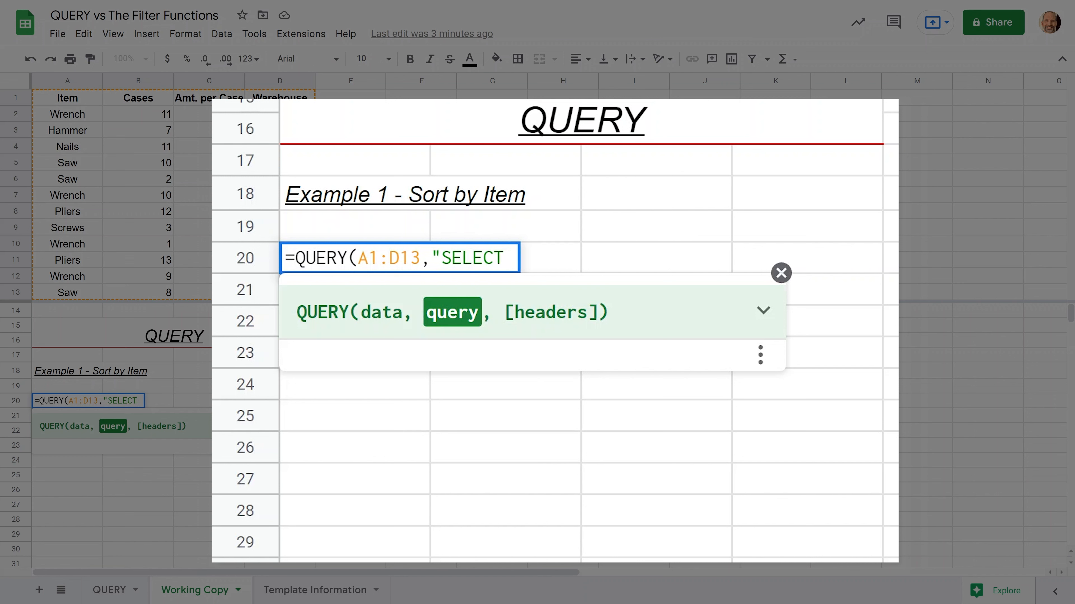
pyautogui.write(' * ORDER')
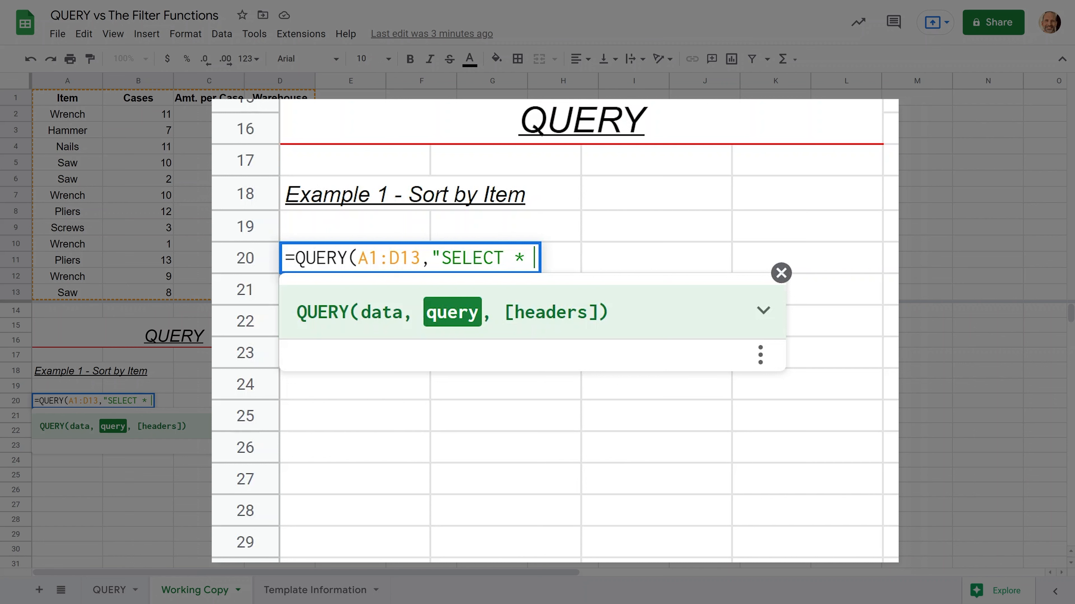
pyautogui.write(' BY')
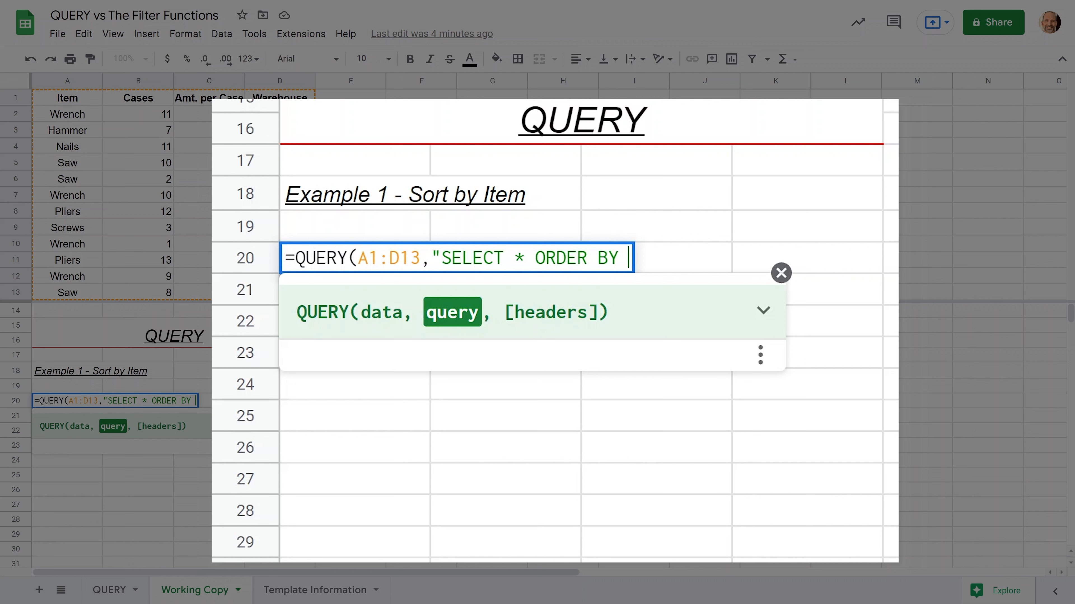
pyautogui.write('d')
pyautogui.press('BackSpace')
pyautogui.write('D')
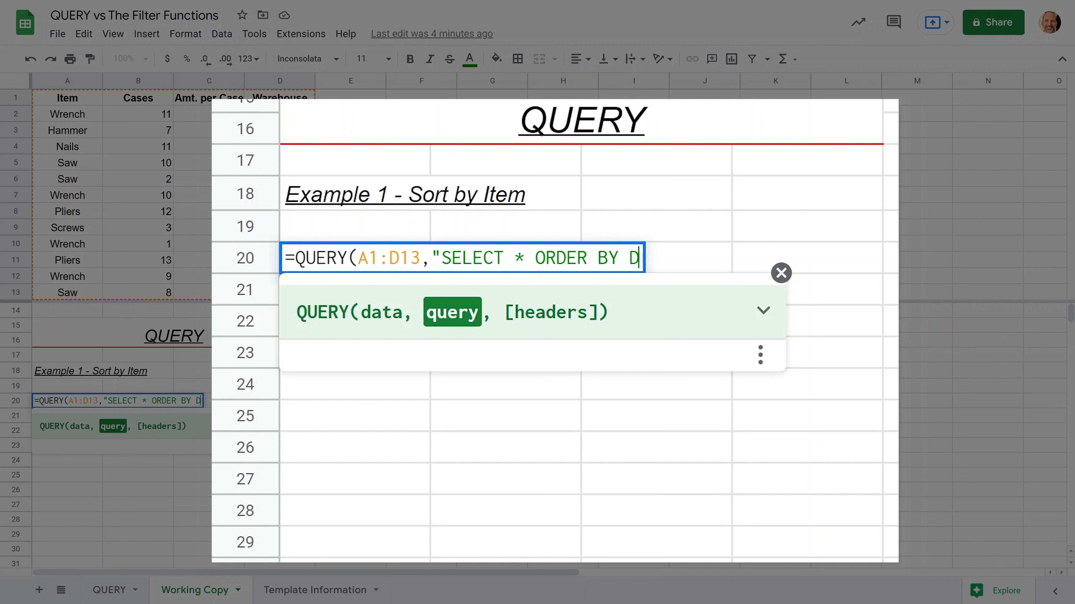
pyautogui.write('"')
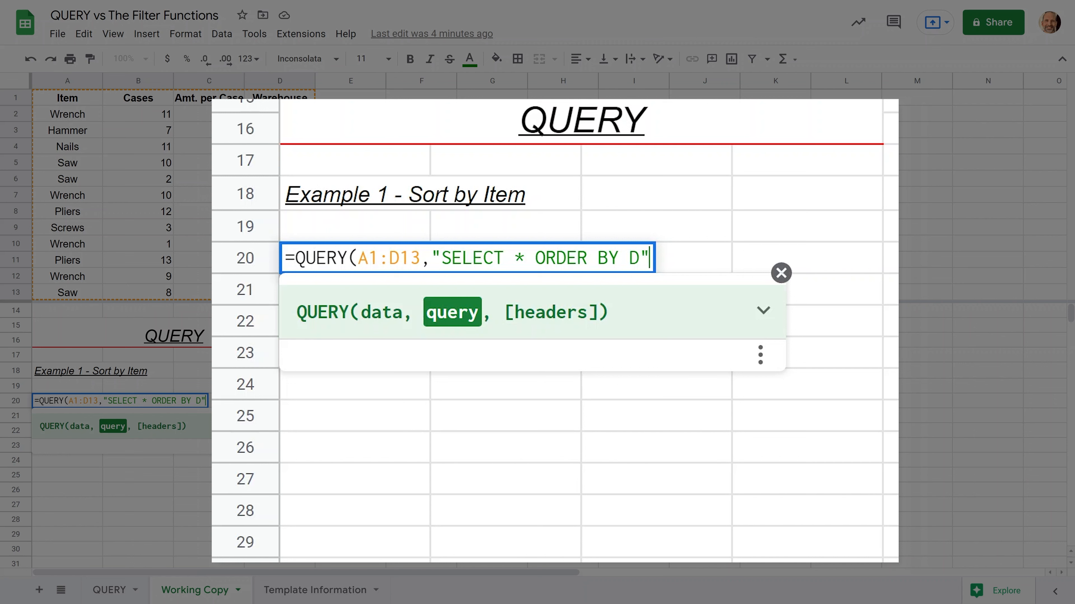
pyautogui.write(',1')
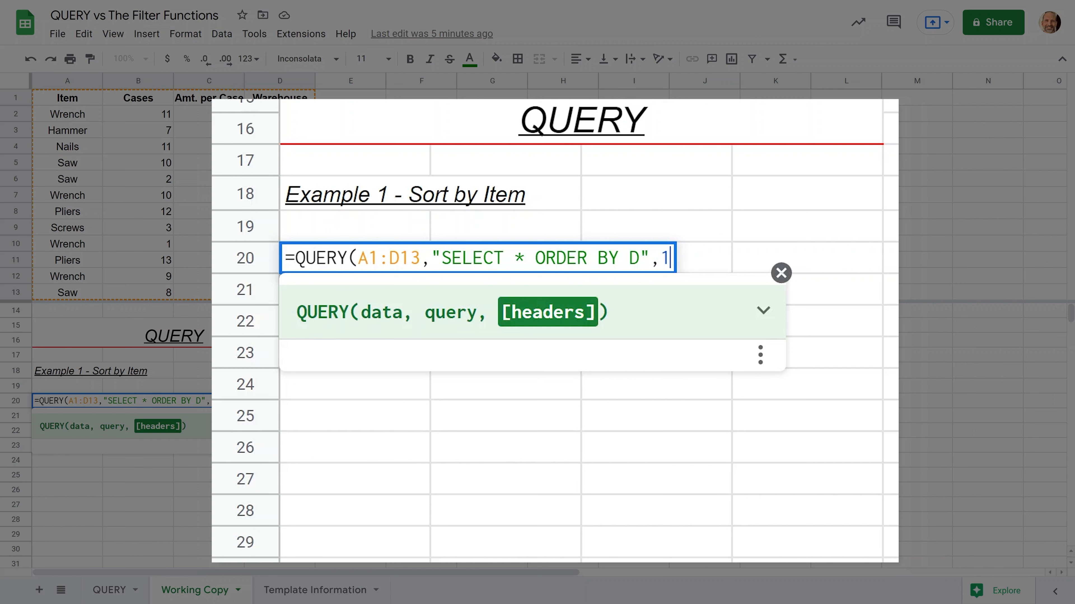
pyautogui.write(')')
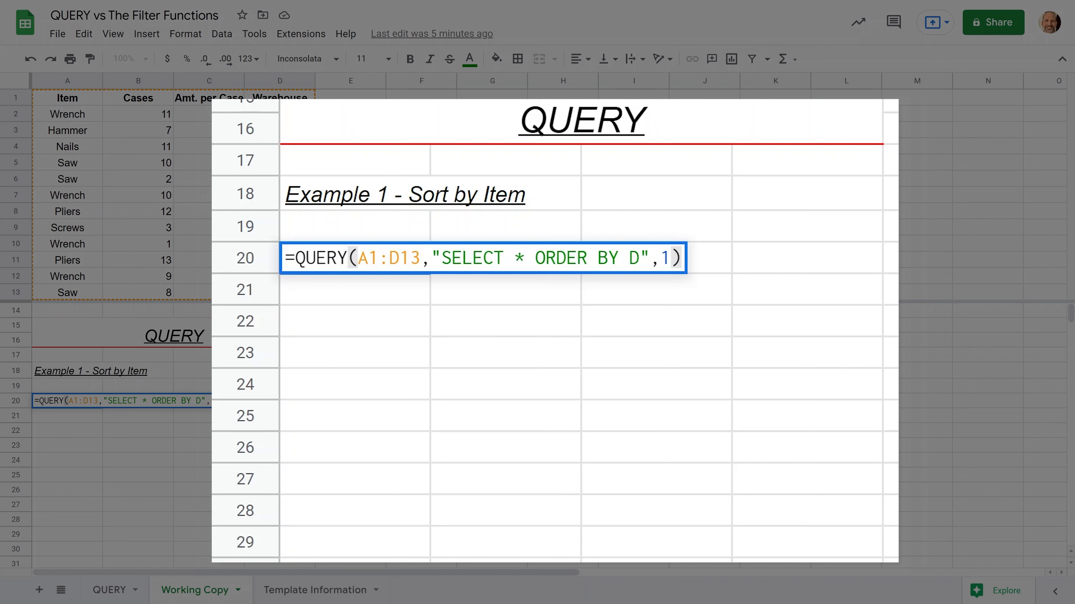
pyautogui.press('Return')
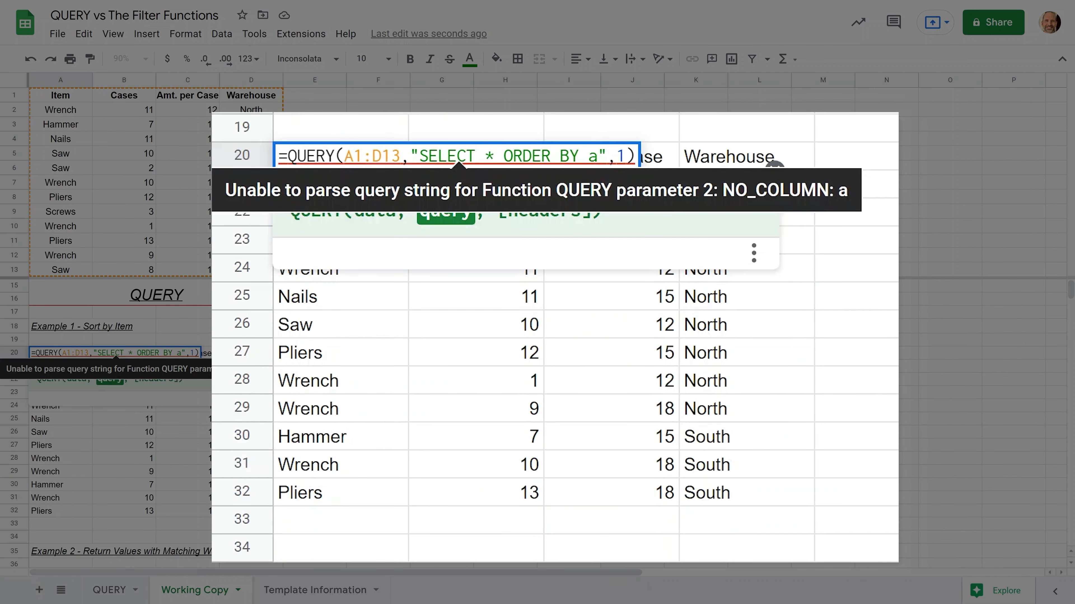
# Change the sort column in the A20 query to uppercase A so the string reads "SELECT * ORDER BY A"
pyautogui.press('BackSpace')
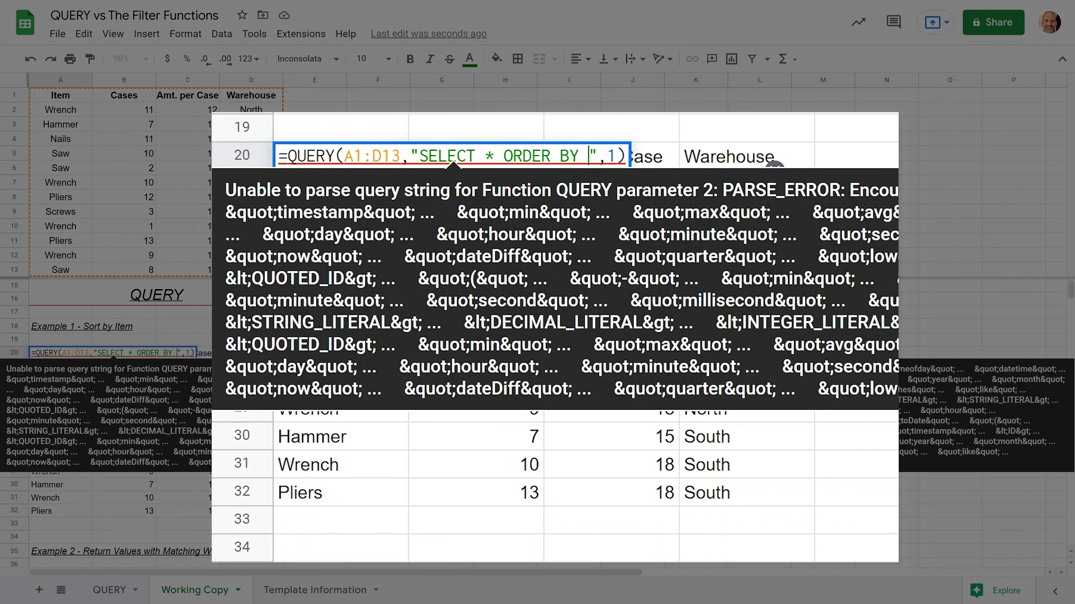
pyautogui.write('A')
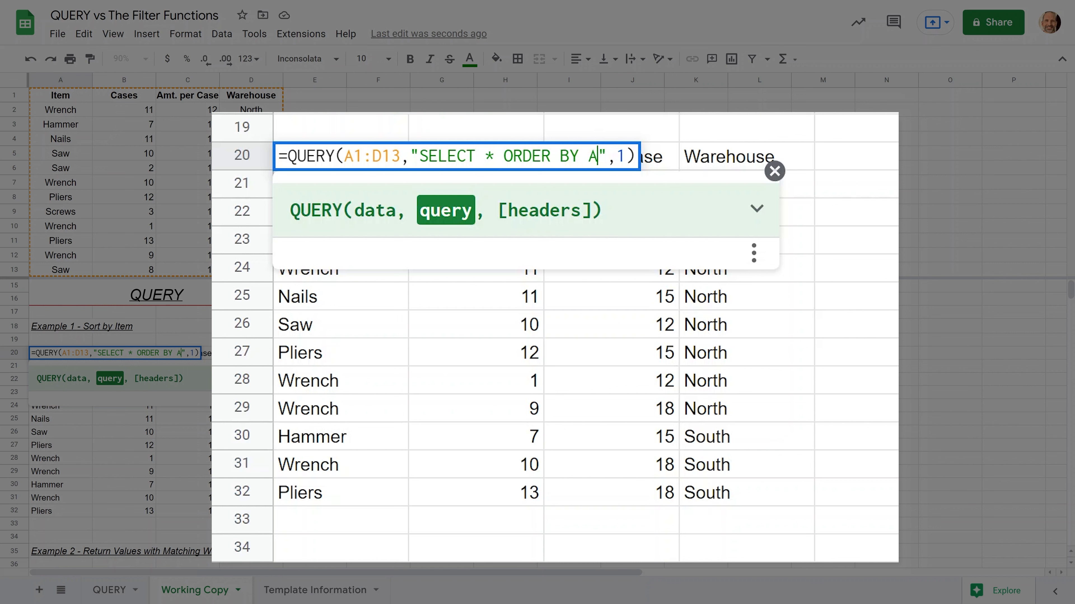
pyautogui.press('Return')
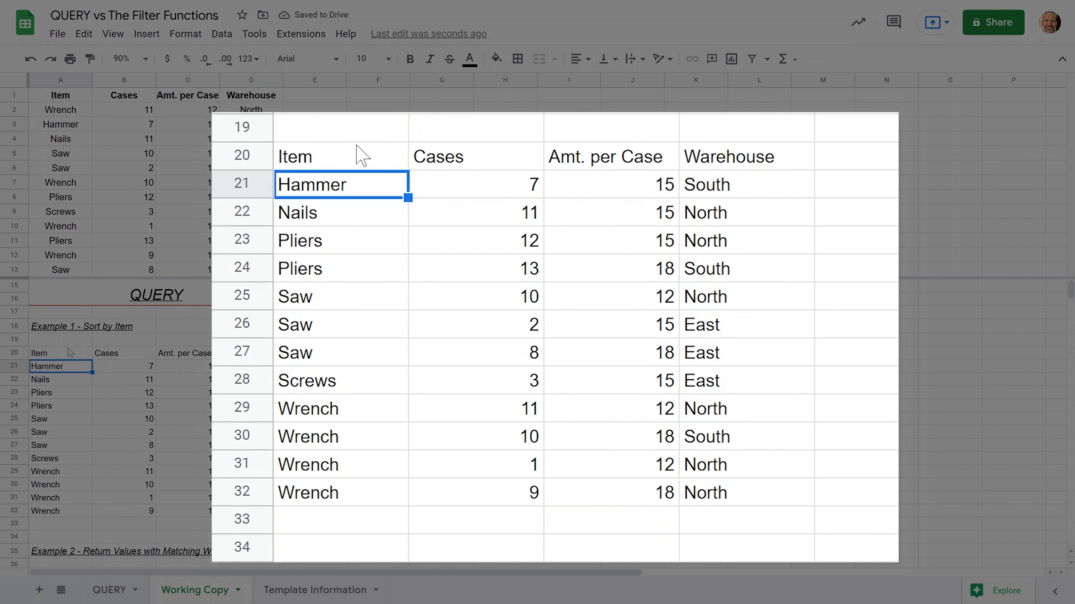
pyautogui.click(63, 357)
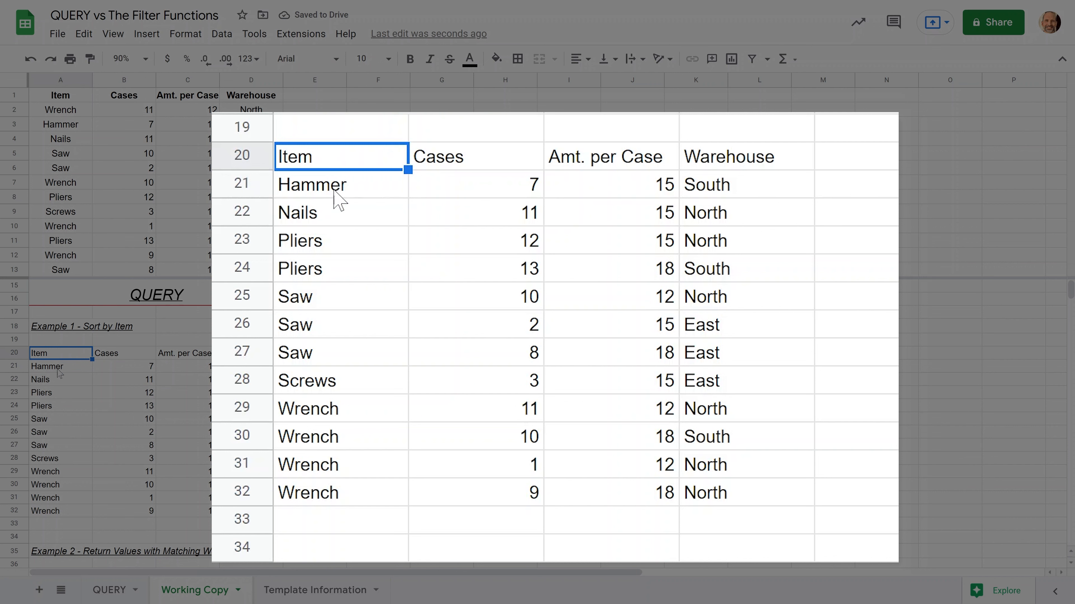
pyautogui.moveTo(60, 370); pyautogui.dragTo(62, 513)
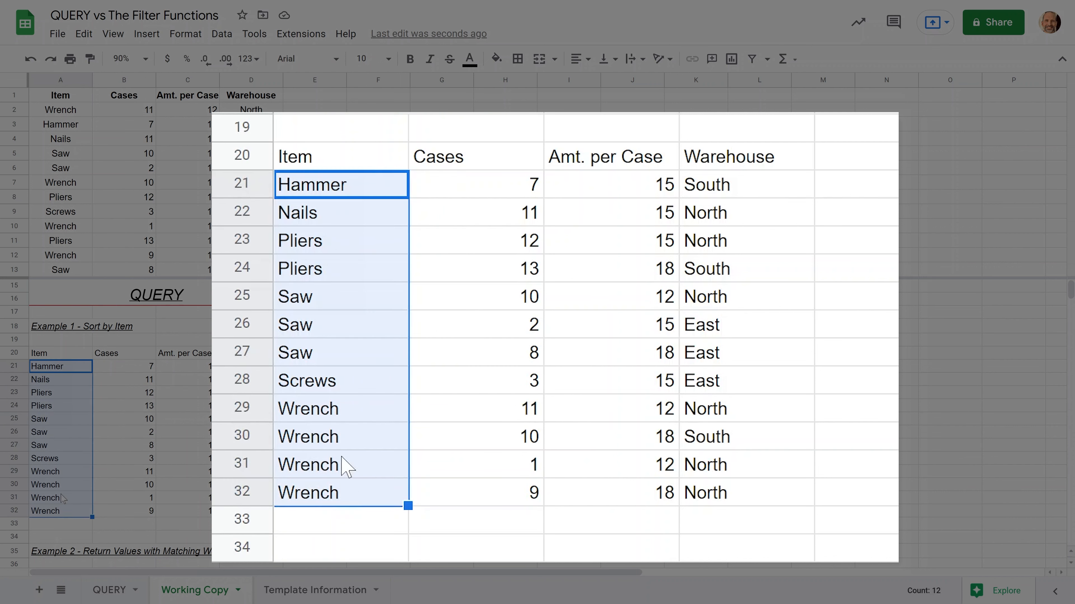
pyautogui.click(41, 370)
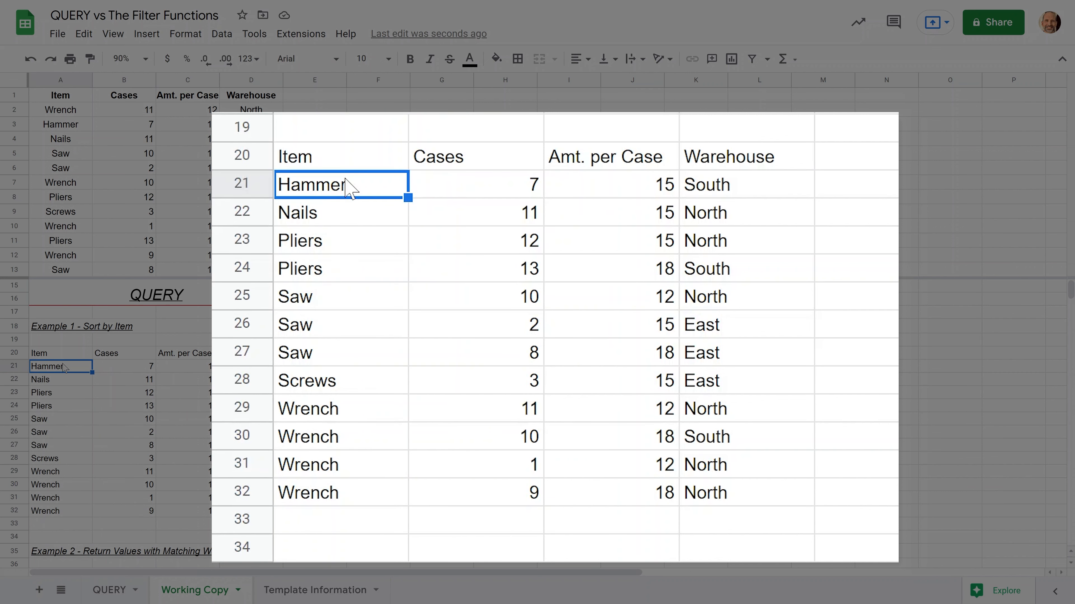
pyautogui.click(120, 369)
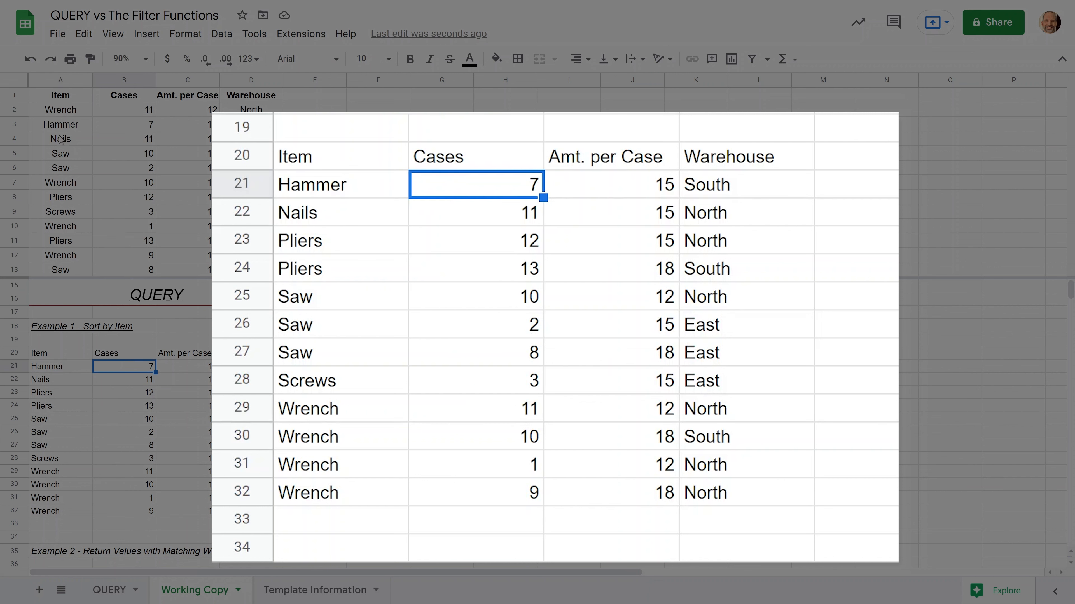
pyautogui.click(62, 127)
pyautogui.click(148, 125)
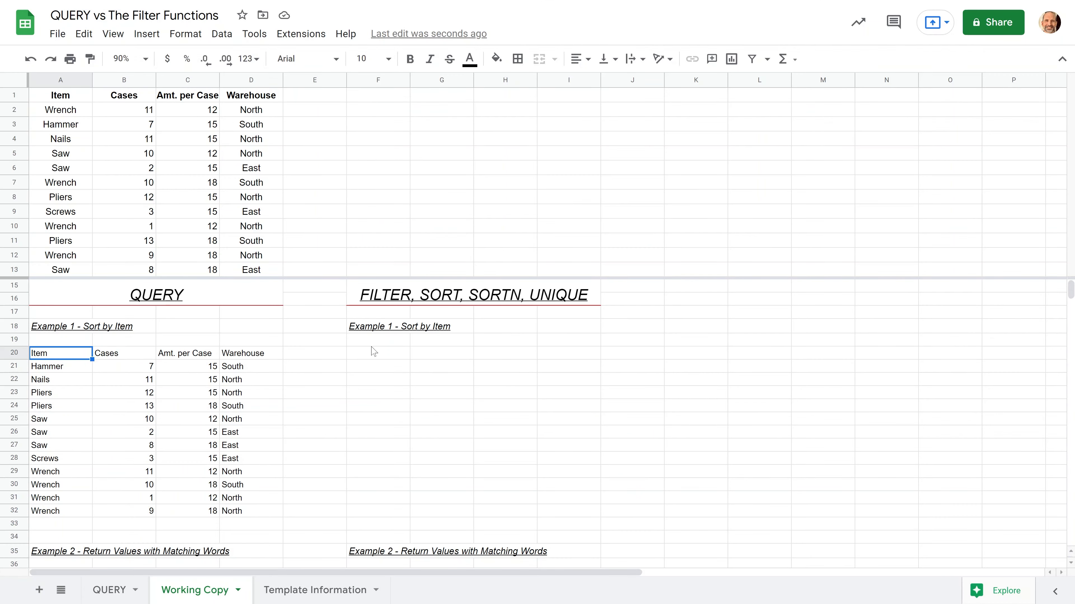
# Copy the header row A1:D1 and paste it at F20 under the FILTER, SORT, SORTN, UNIQUE Example 1 heading
pyautogui.click(377, 355)
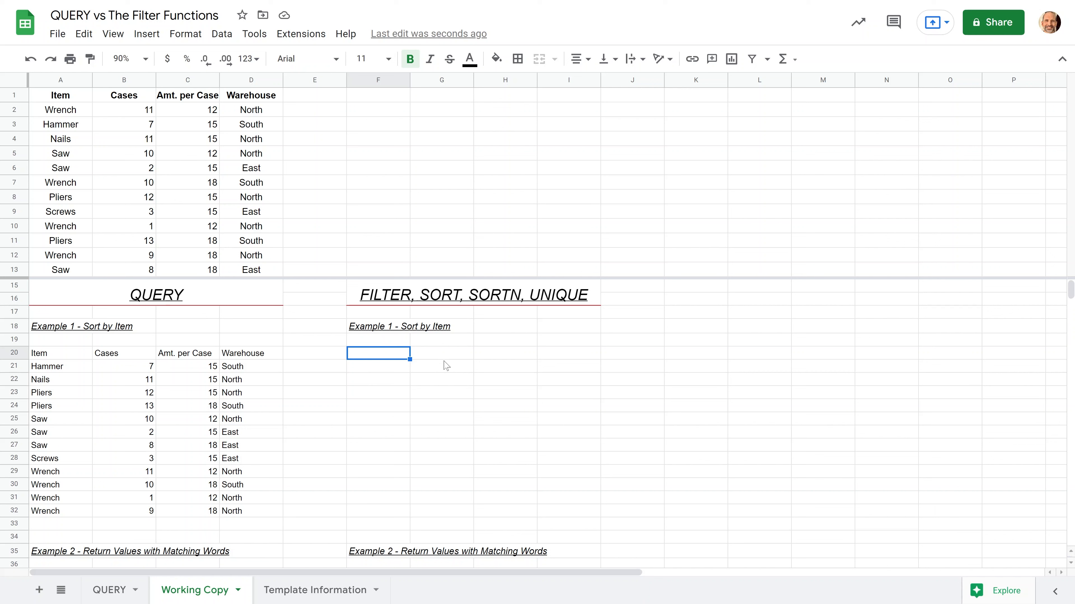
pyautogui.moveTo(43, 98); pyautogui.dragTo(234, 98)
pyautogui.hotkey('ctrl', 'c')
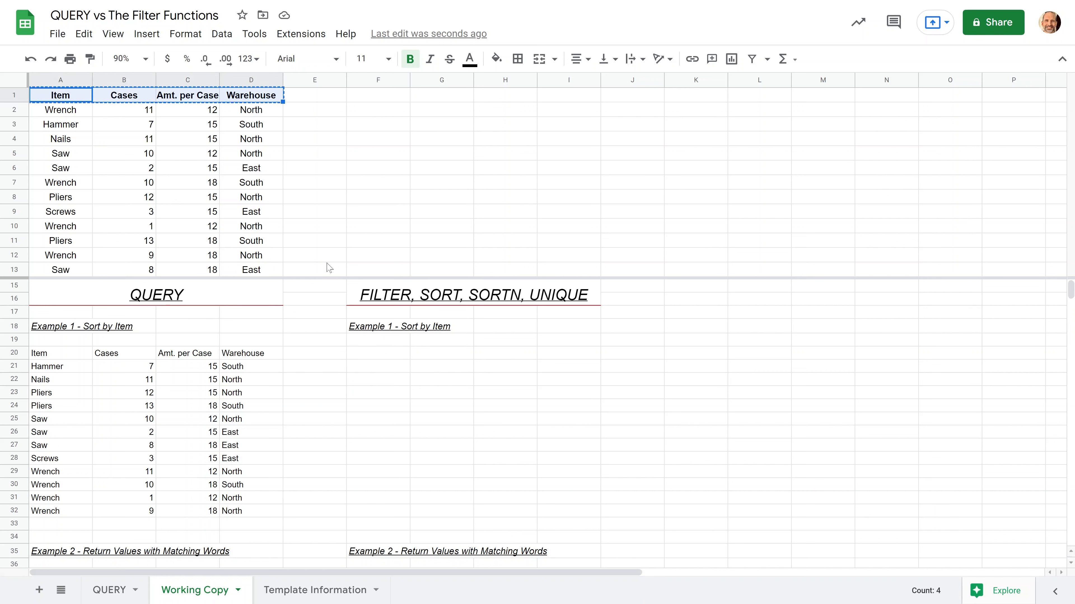
pyautogui.click(391, 357)
pyautogui.hotkey('ctrl', 'v')
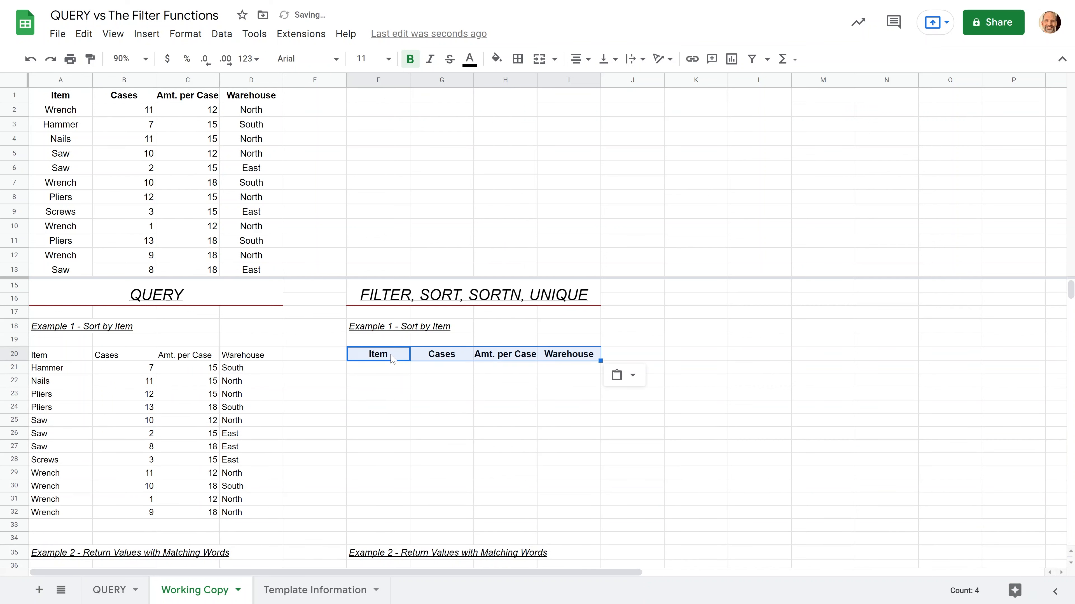
pyautogui.click(392, 370)
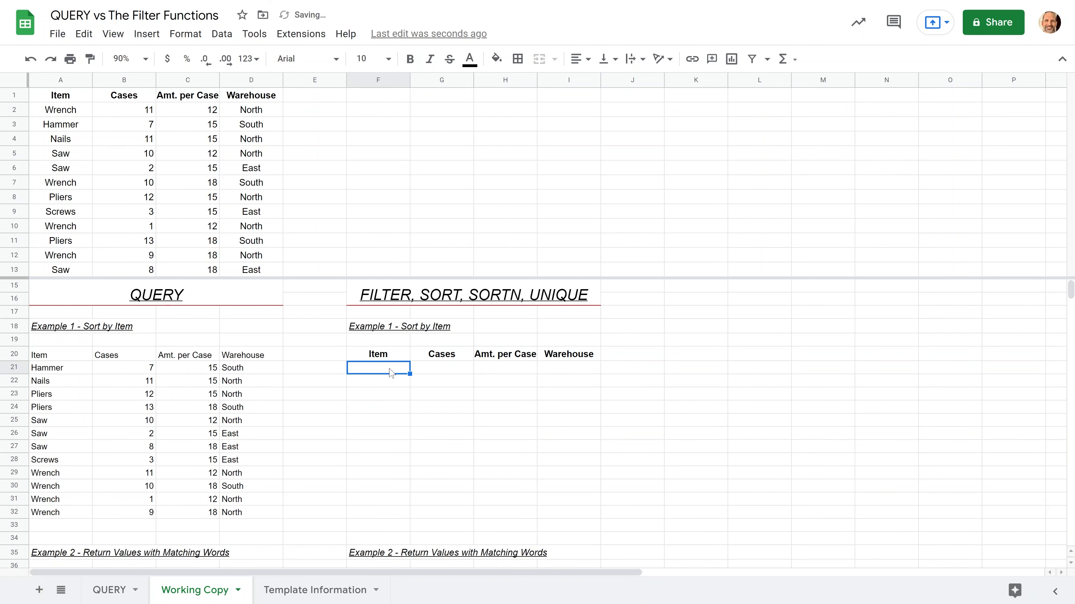
pyautogui.click(400, 356)
pyautogui.click(444, 357)
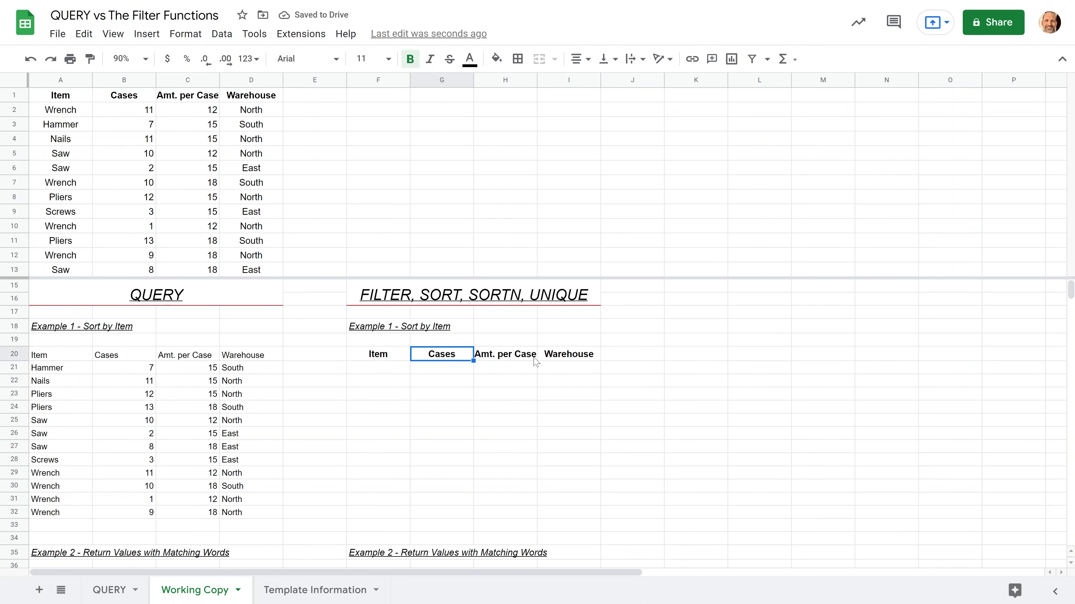
pyautogui.click(524, 360)
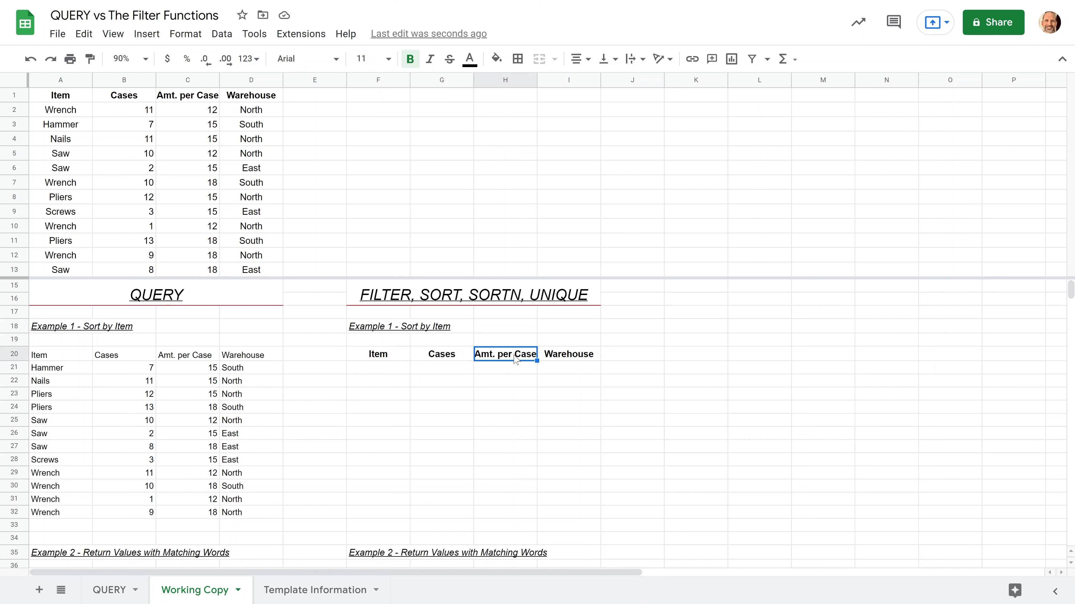
pyautogui.click(381, 361)
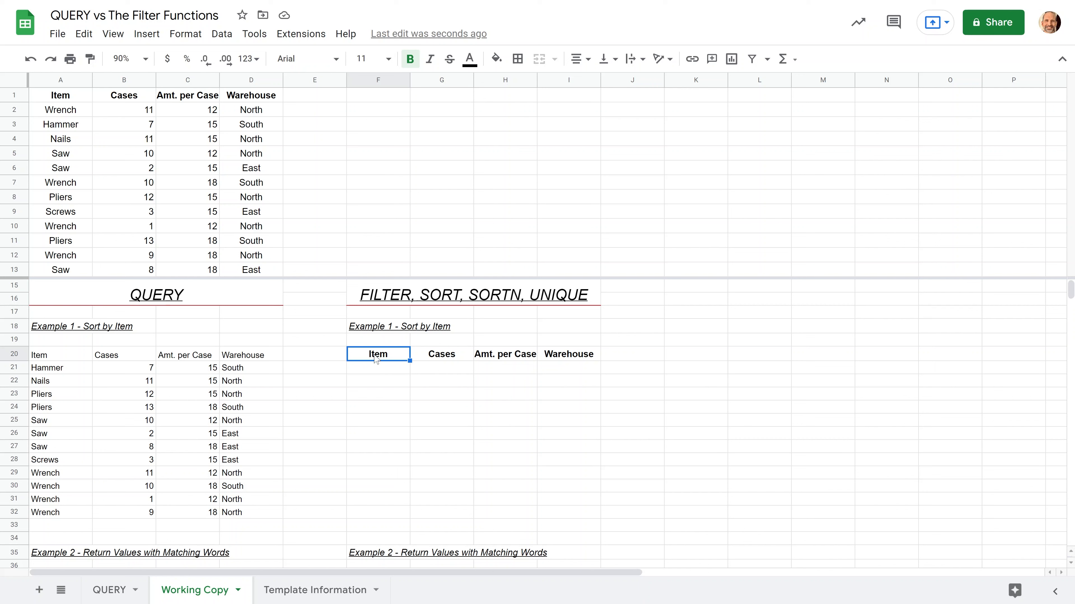
# Enter a SORT formula in cell F21 that sorts the data range A2:D13, without any sort column or order arguments
pyautogui.click(376, 370)
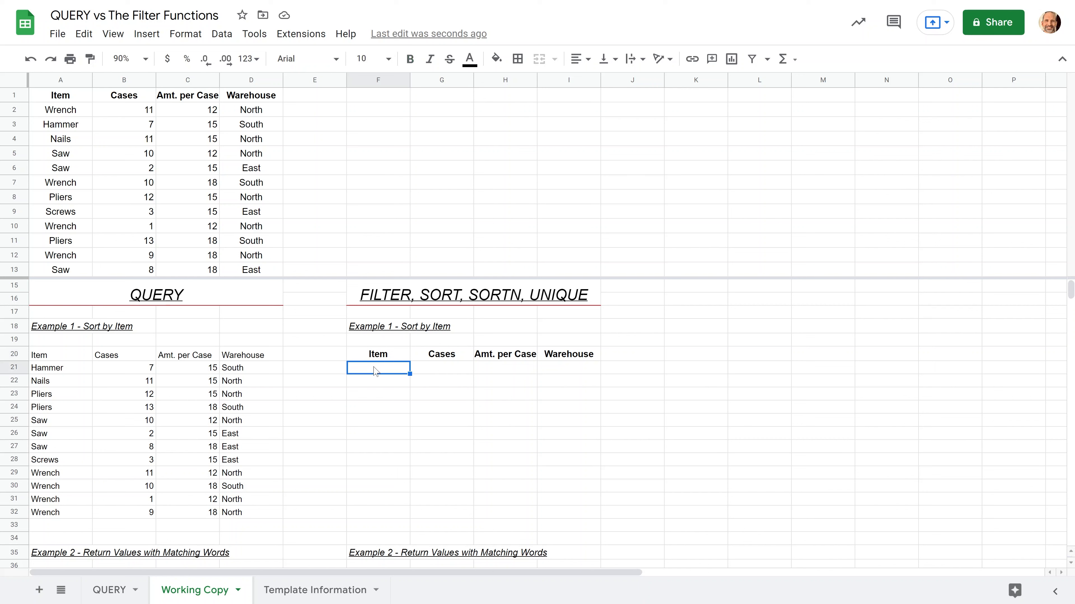
pyautogui.write('=')
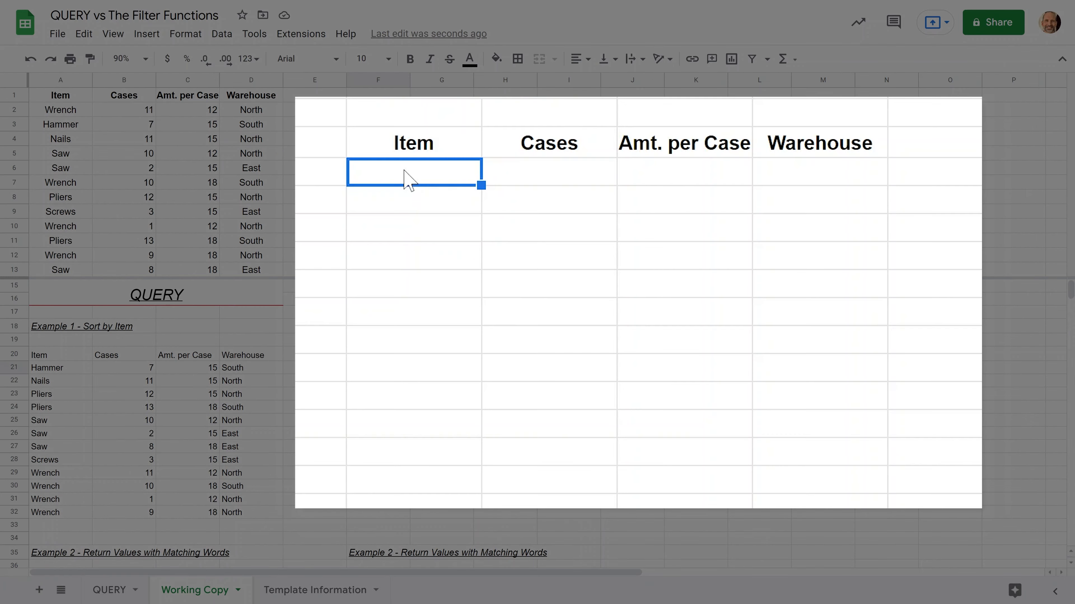
pyautogui.write('SORT')
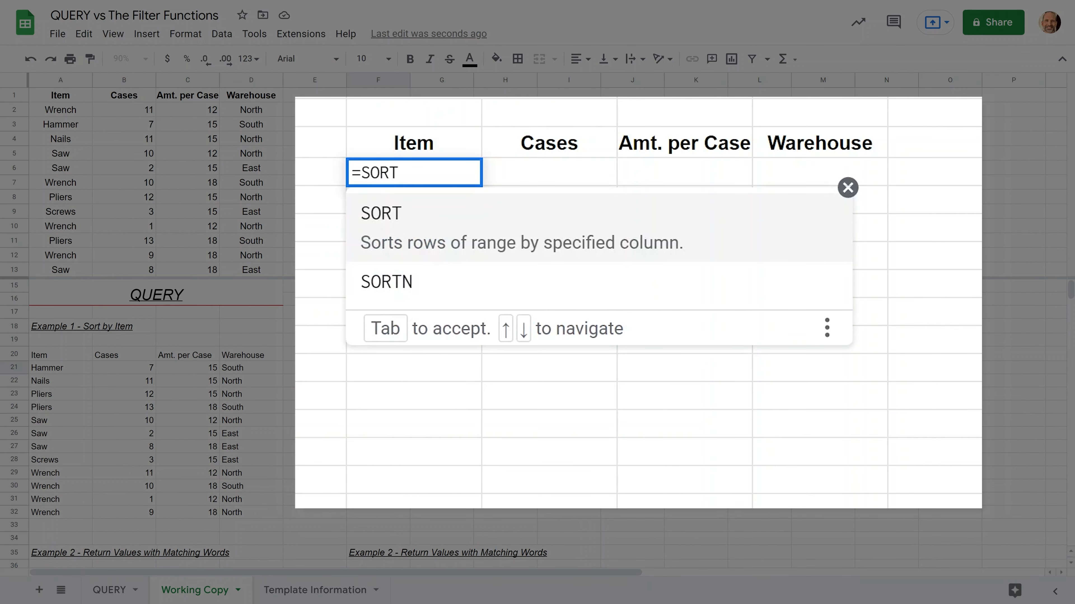
pyautogui.write('(')
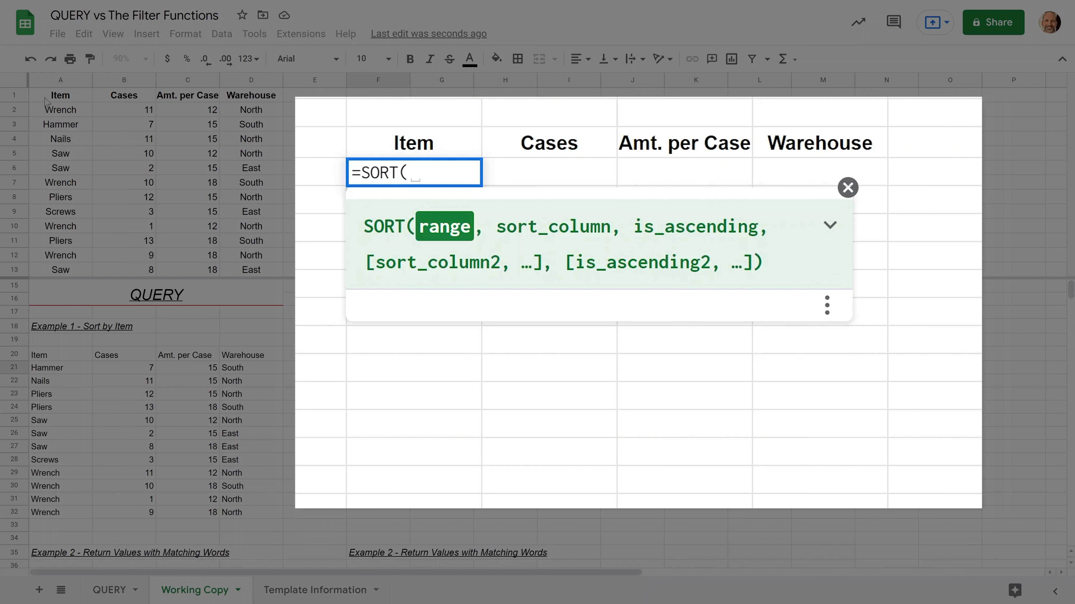
pyautogui.moveTo(48, 109); pyautogui.dragTo(241, 270)
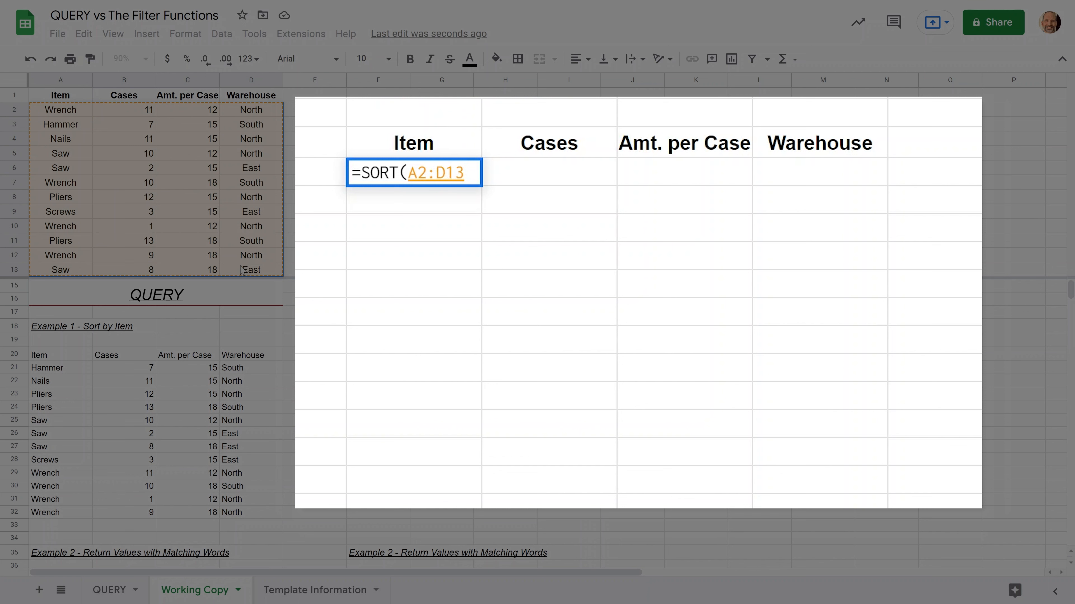
pyautogui.write(')')
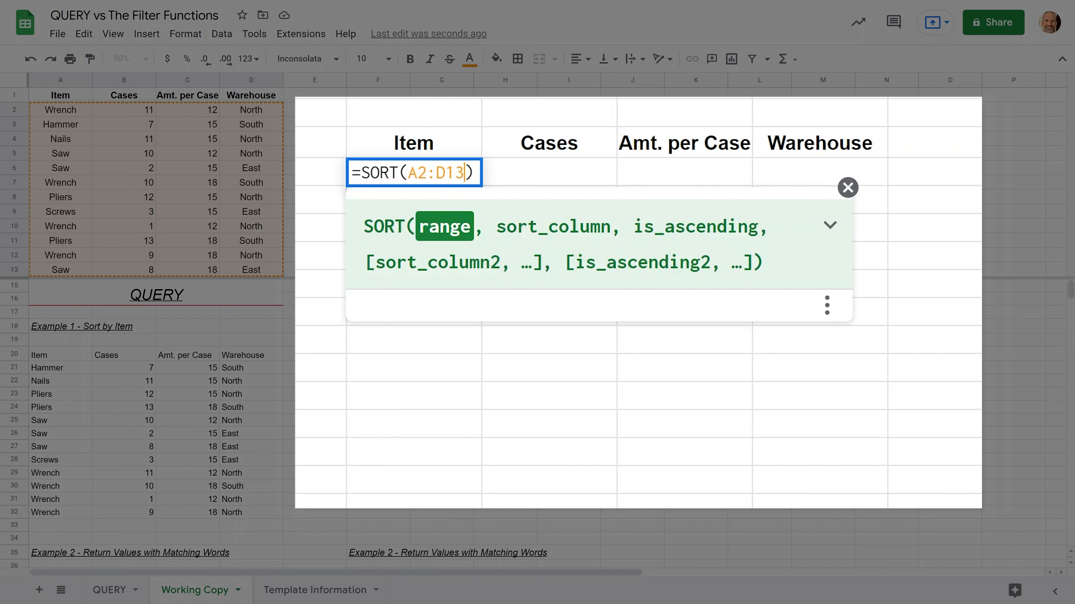
pyautogui.press('Return')
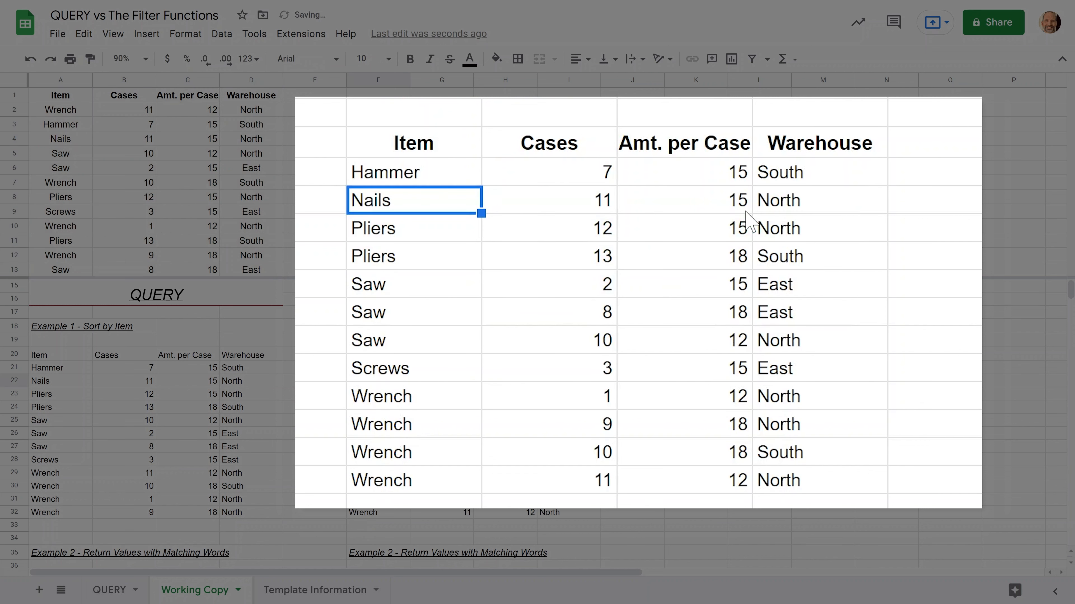
# Compare the SORT formula in F21 with the QUERY formula in A20, leaving both unchanged
pyautogui.press('Up')
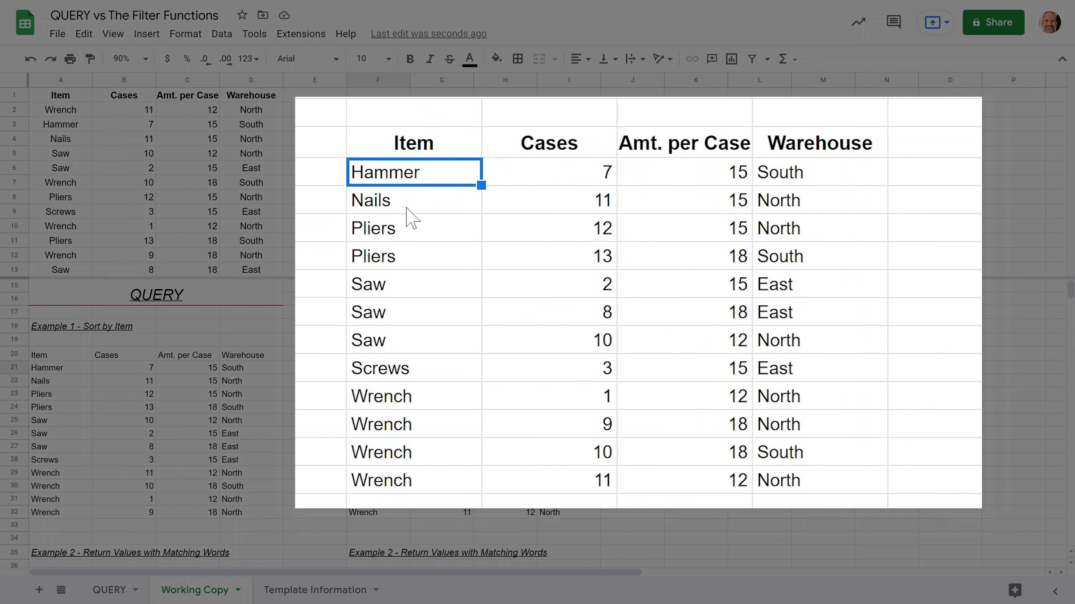
pyautogui.press('Down')
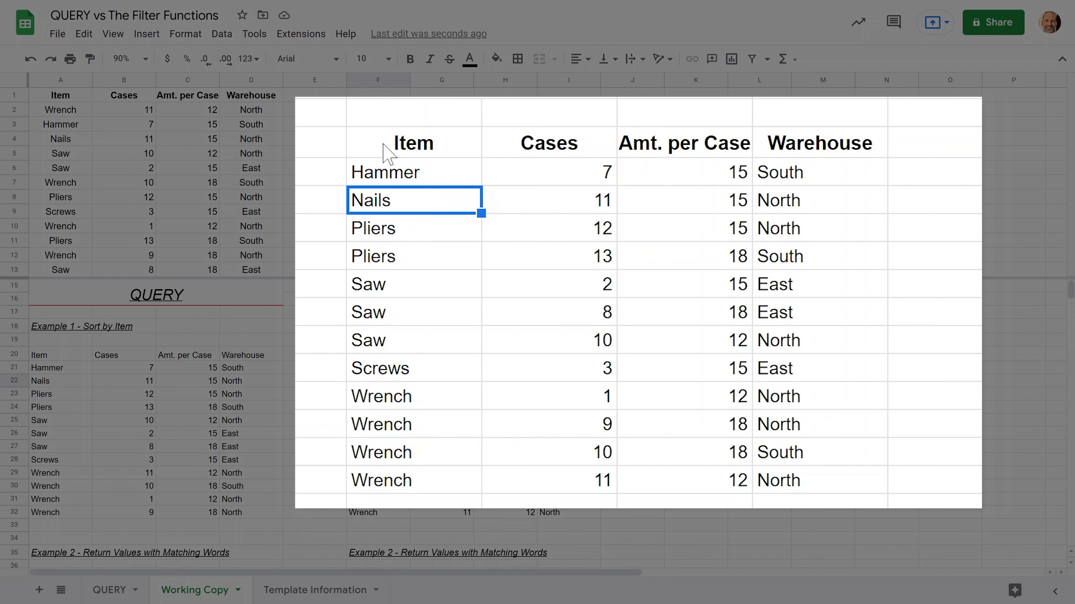
pyautogui.doubleClick(384, 180)
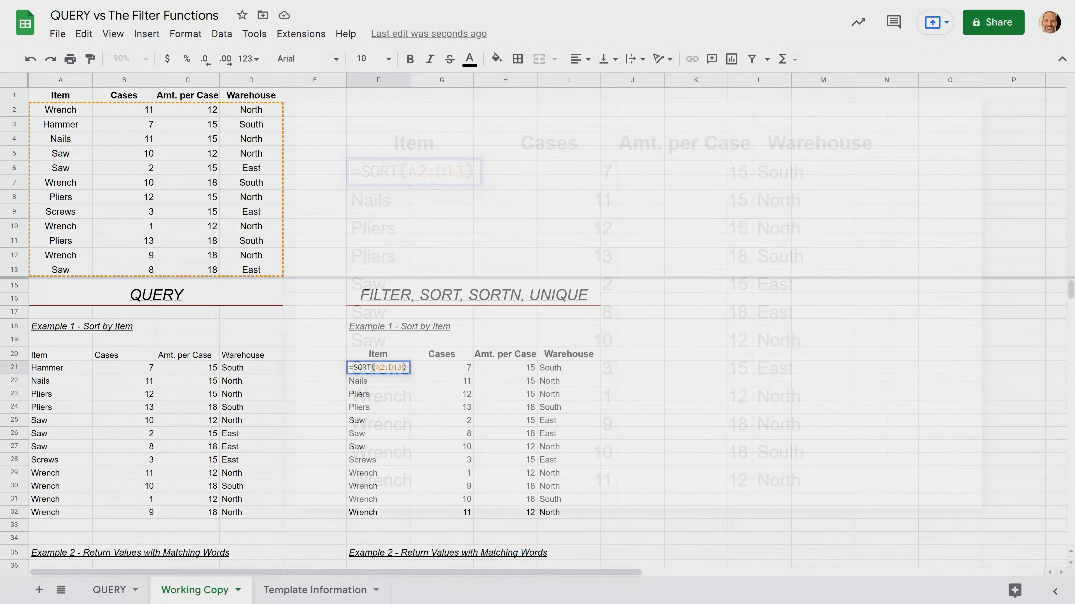
pyautogui.press('Escape')
pyautogui.doubleClick(64, 359)
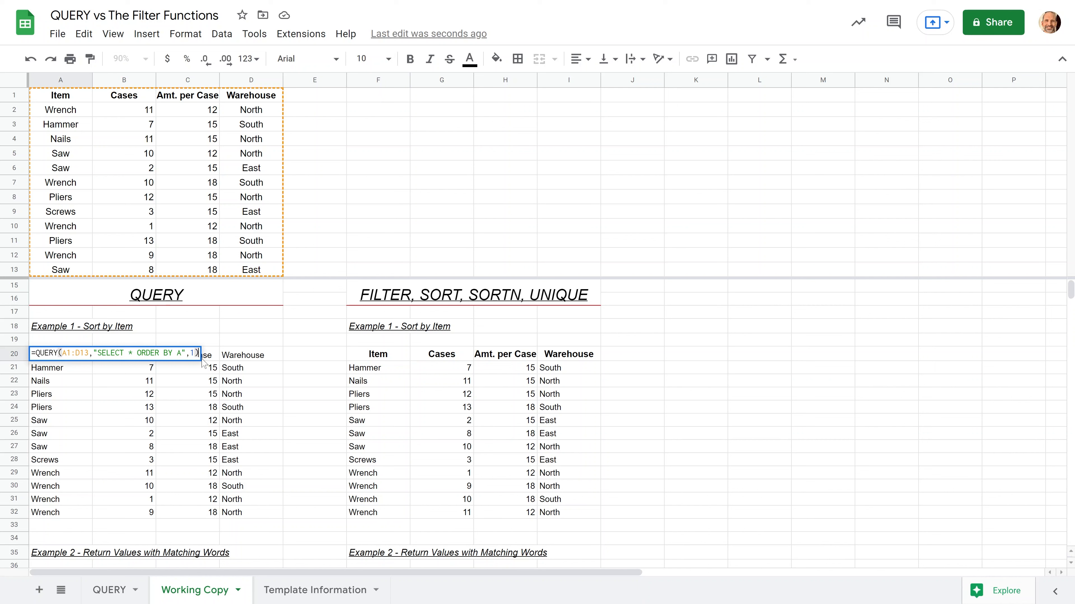
pyautogui.press('Escape')
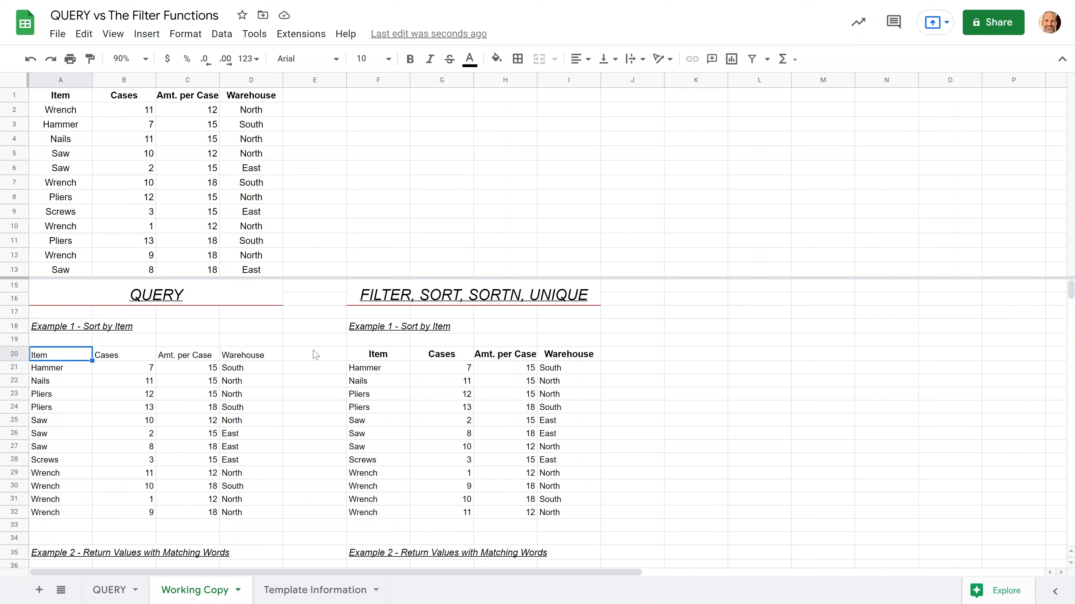
# Begin a QUERY formula in cell A37 under the Example 2 heading with A1:D13 as its data range
pyautogui.scroll(-5, 315, 355)
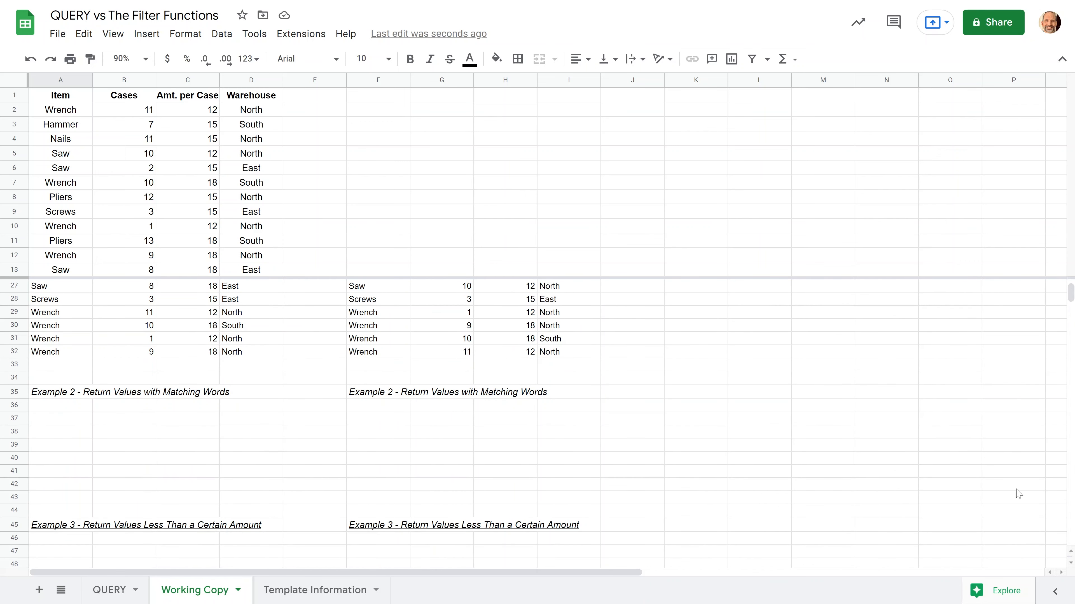
pyautogui.click(1070, 563)
pyautogui.click(1071, 563)
pyautogui.click(1071, 563)
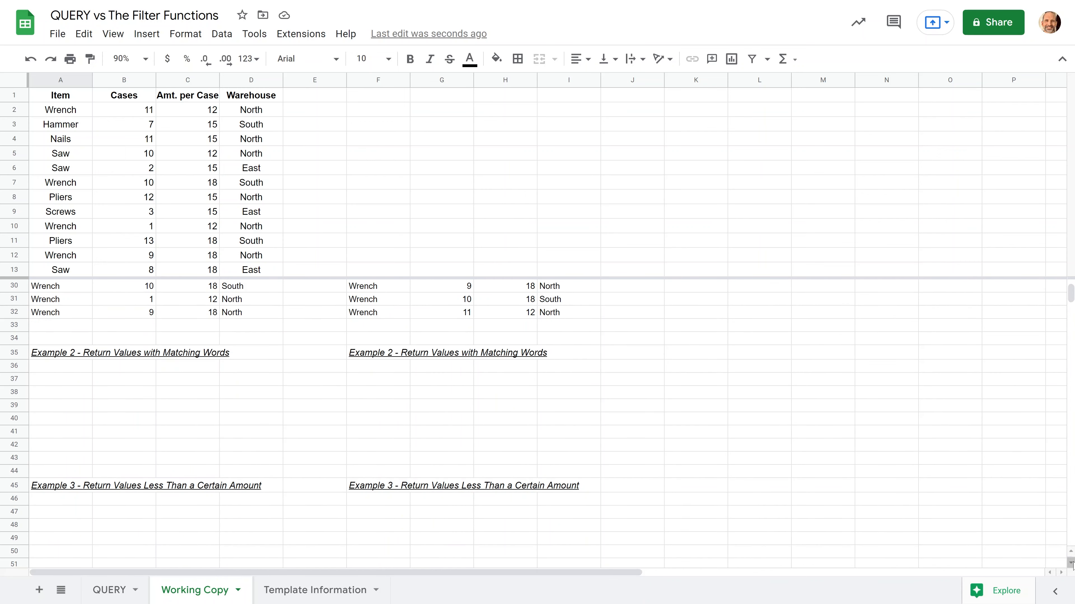
pyautogui.click(1071, 563)
pyautogui.click(1070, 563)
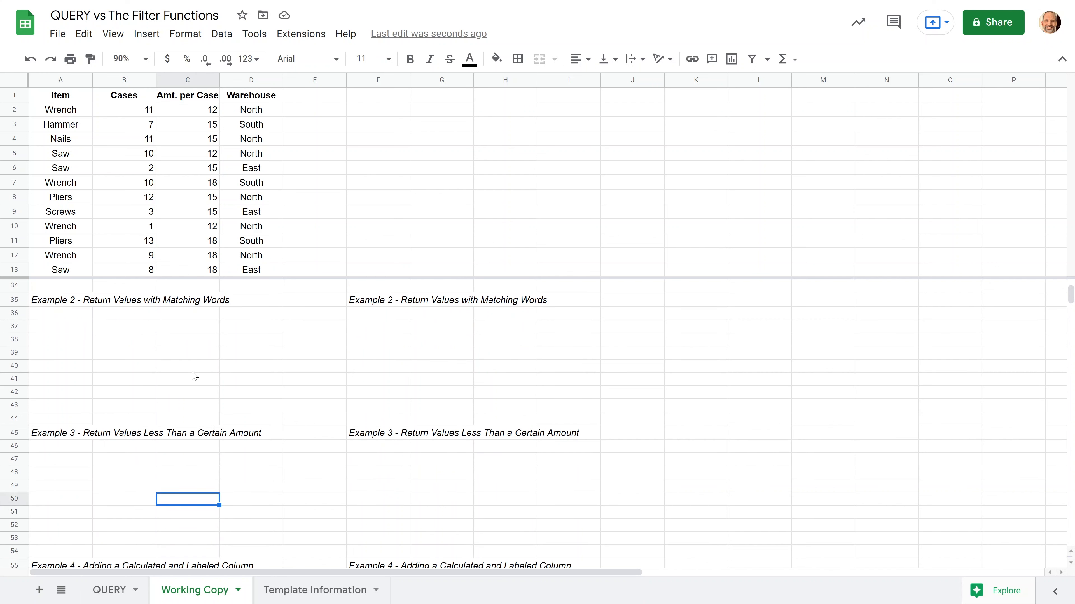
pyautogui.press('Up')
pyautogui.press('Up')
pyautogui.press('Up')
pyautogui.press('Up')
pyautogui.press('Up')
pyautogui.press('Up')
pyautogui.press('Up')
pyautogui.press('Up')
pyautogui.press('Up')
pyautogui.press('Up')
pyautogui.press('Up')
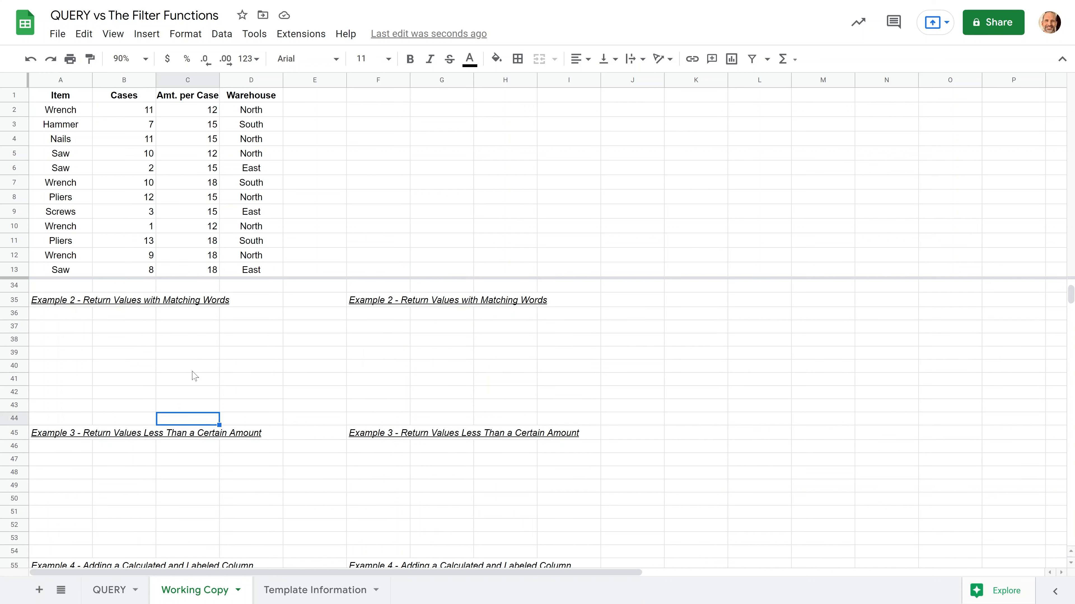
pyautogui.press('Up')
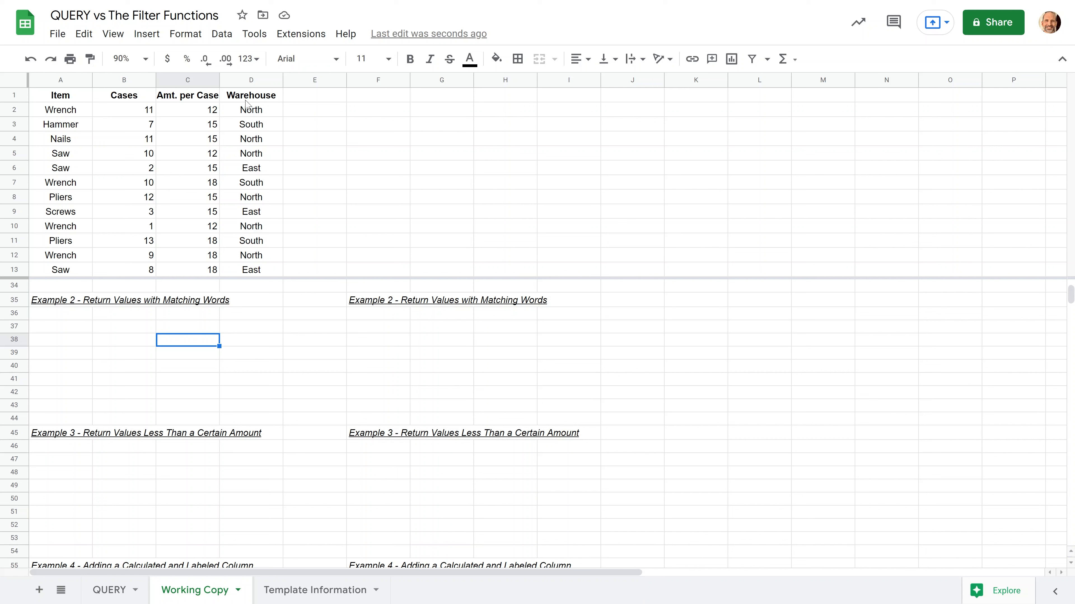
pyautogui.click(76, 328)
pyautogui.write('=')
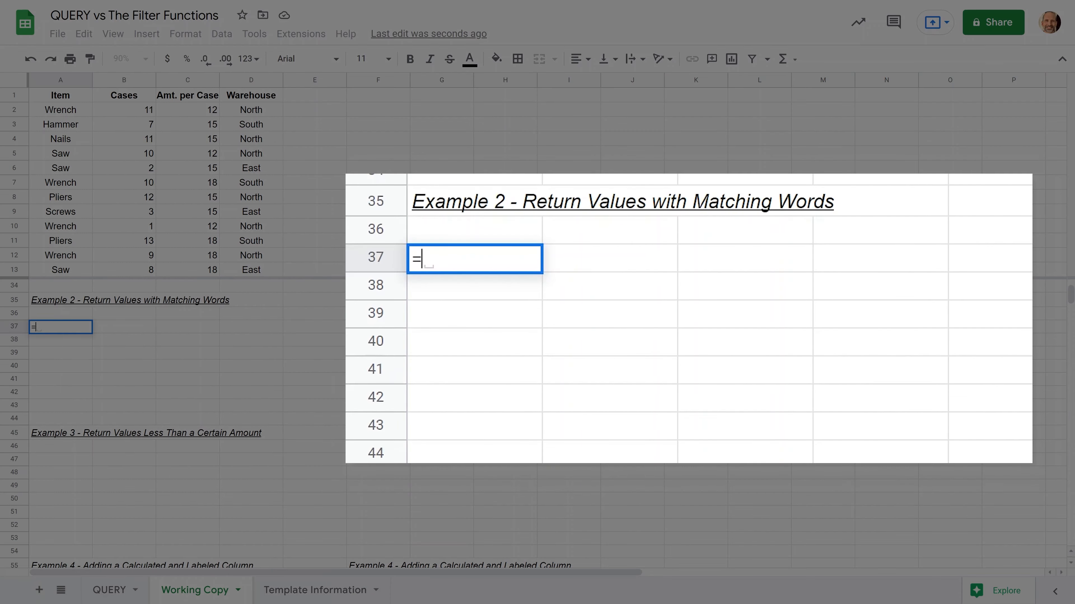
pyautogui.write('QUERY(')
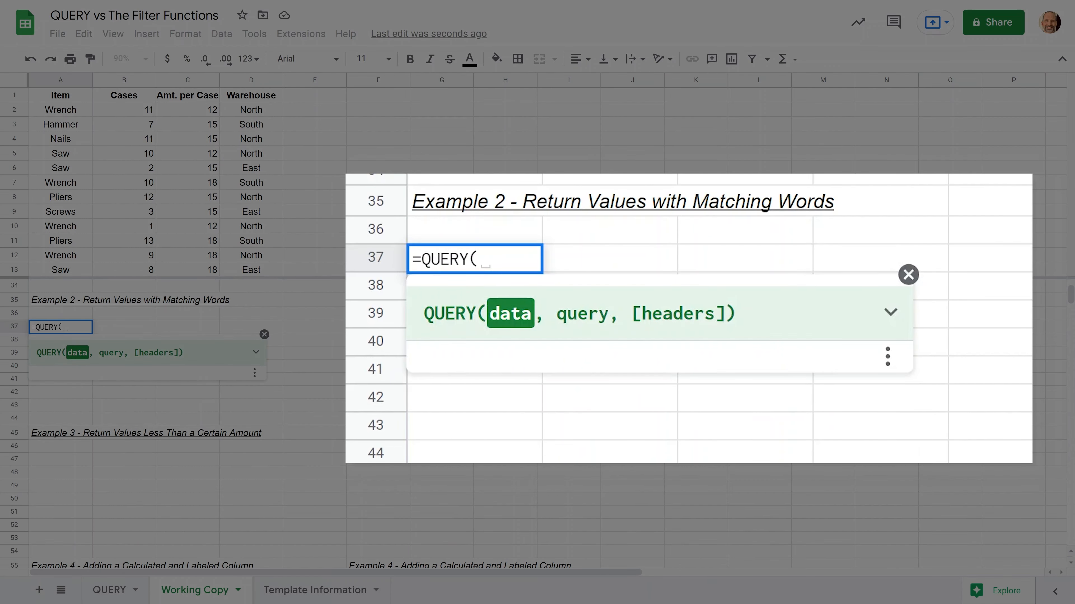
pyautogui.moveTo(68, 99); pyautogui.dragTo(264, 269)
pyautogui.write(',')
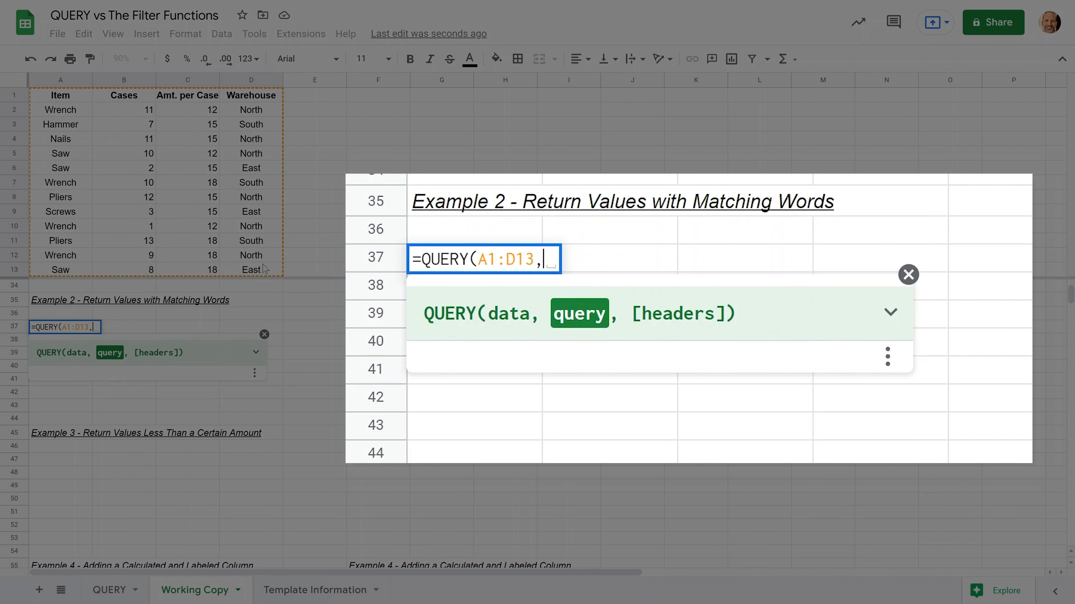
# Start the A37 query string with "SELECT * WHERE, including the opening double quotation mark before SELECT
pyautogui.write(' SELECT *')
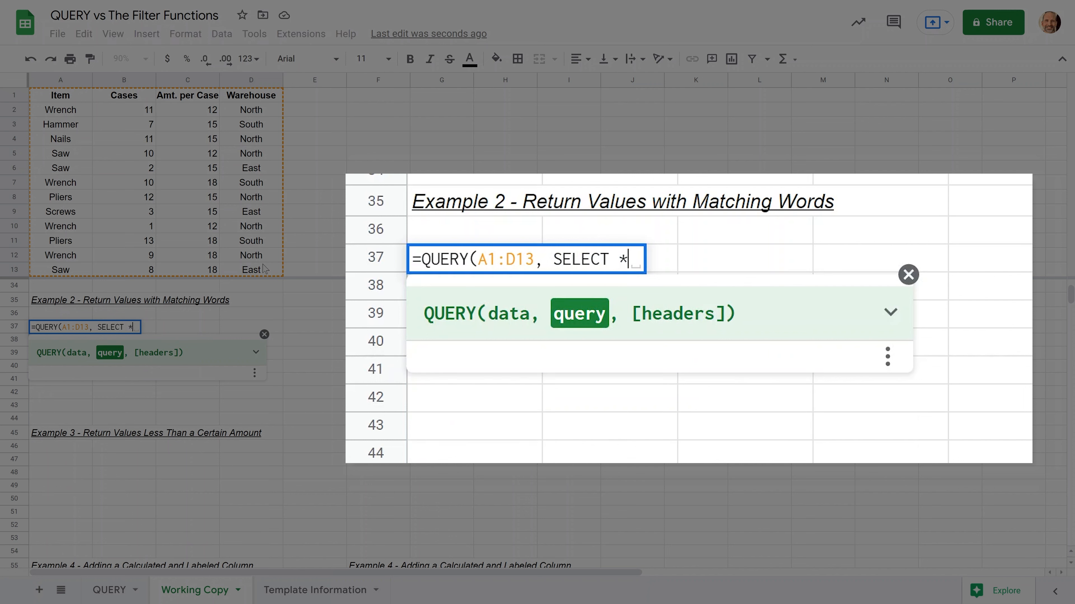
pyautogui.write('WHERE')
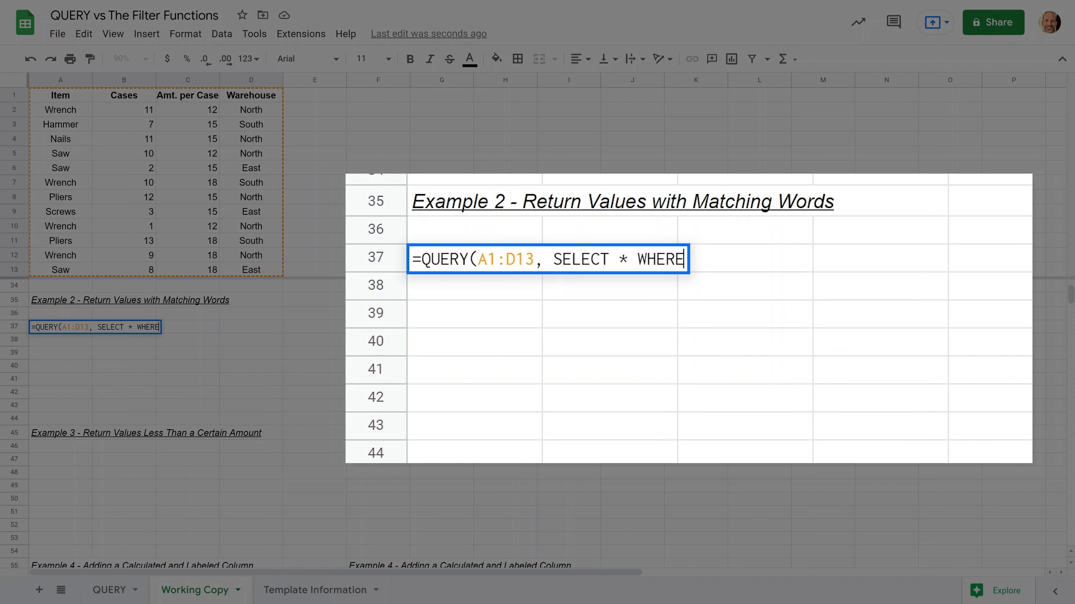
pyautogui.click(98, 327)
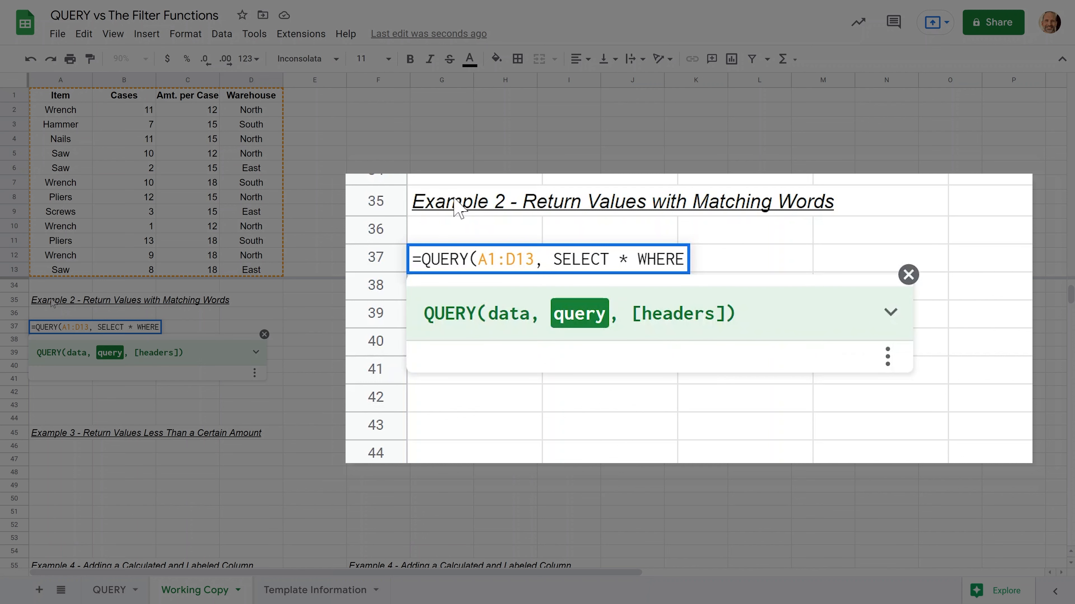
pyautogui.write('"')
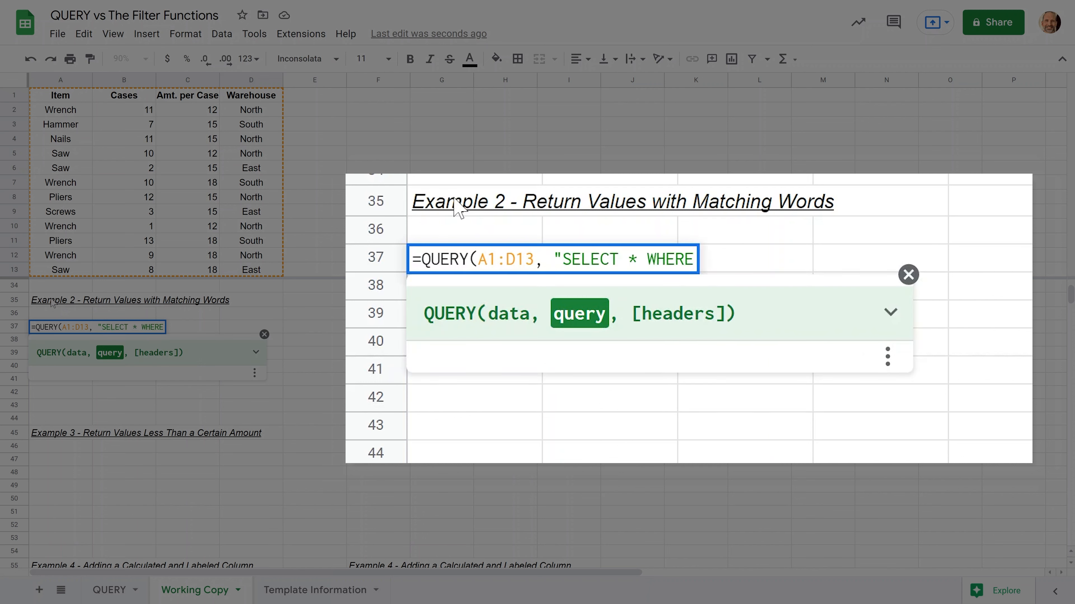
pyautogui.press('End')
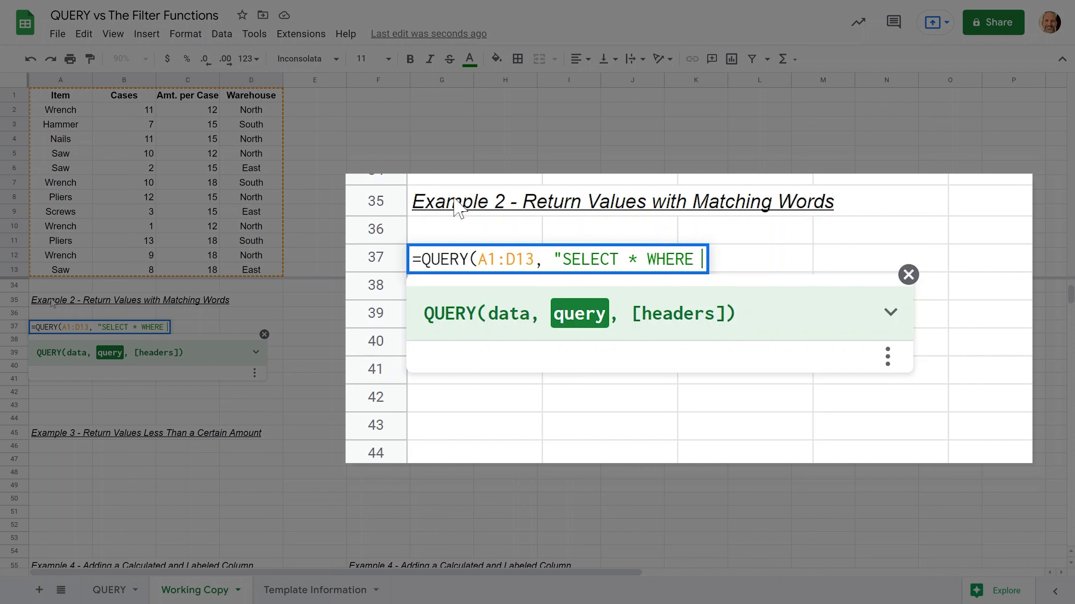
# Finish the A37 query string with the condition D='North' and enter the formula without a headers argument
pyautogui.write('d')
pyautogui.press('BackSpace')
pyautogui.write('D="')
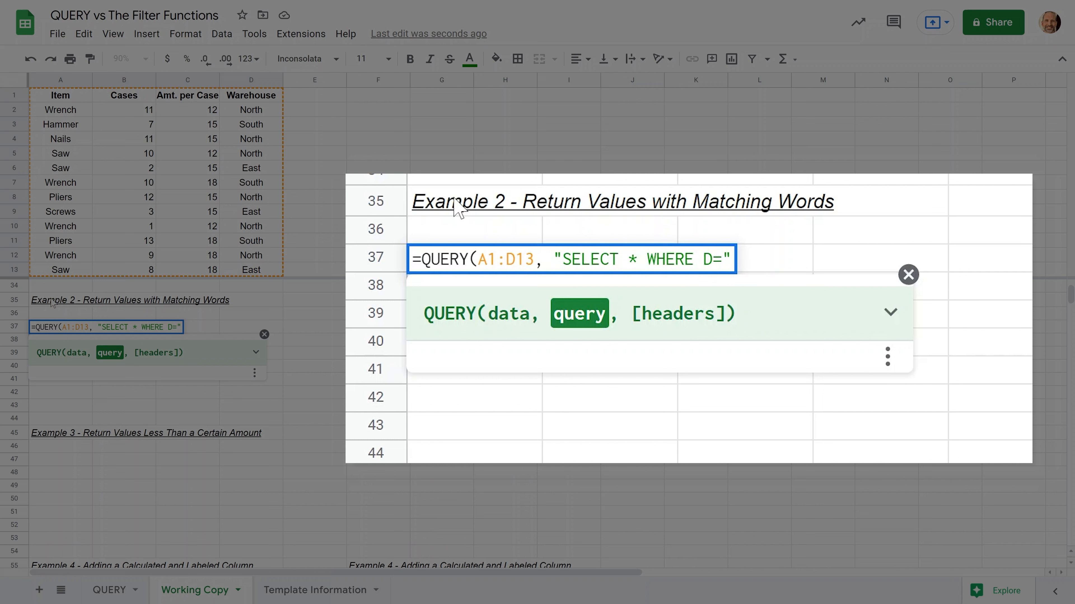
pyautogui.press('BackSpace')
pyautogui.write("'")
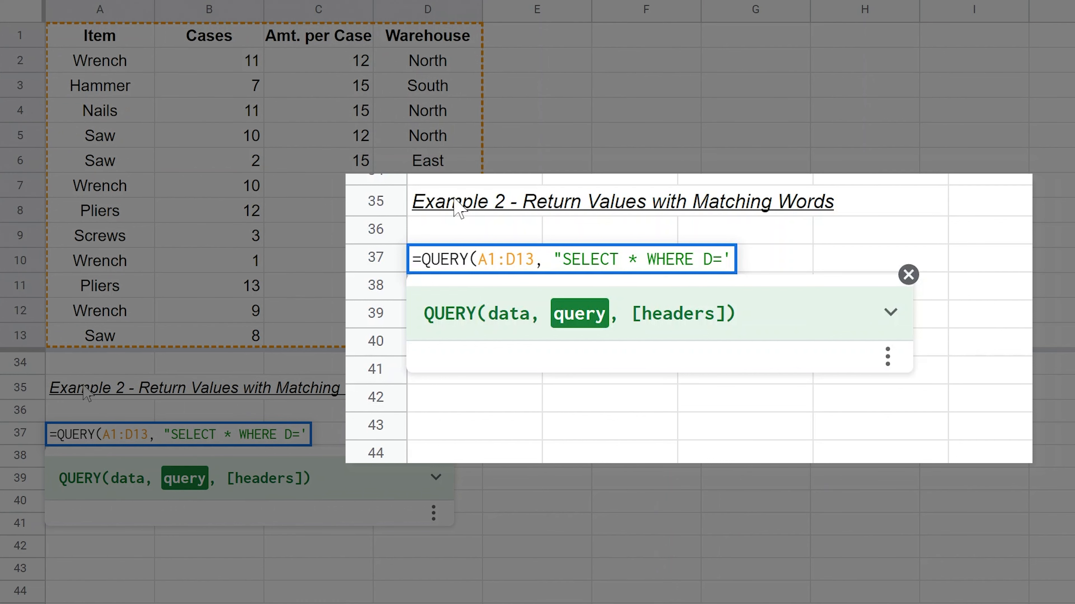
pyautogui.write('North')
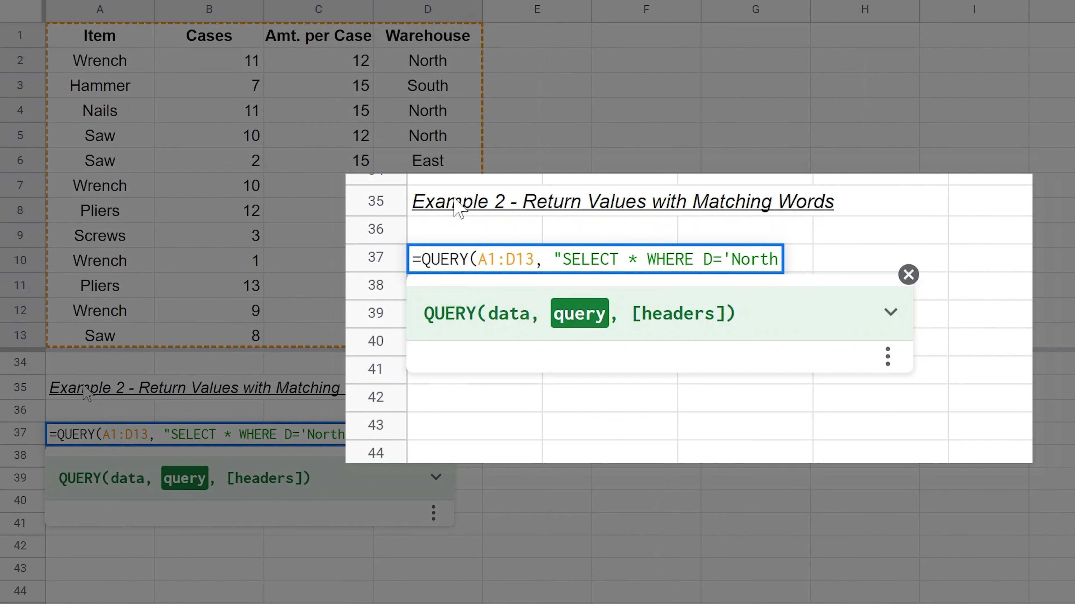
pyautogui.write('\'"')
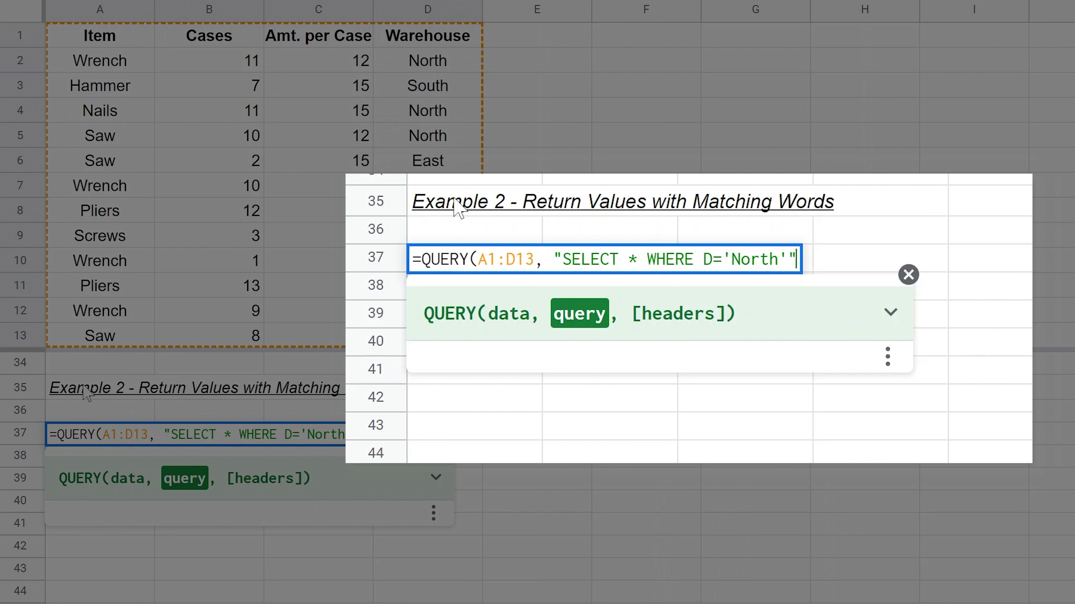
pyautogui.write(')')
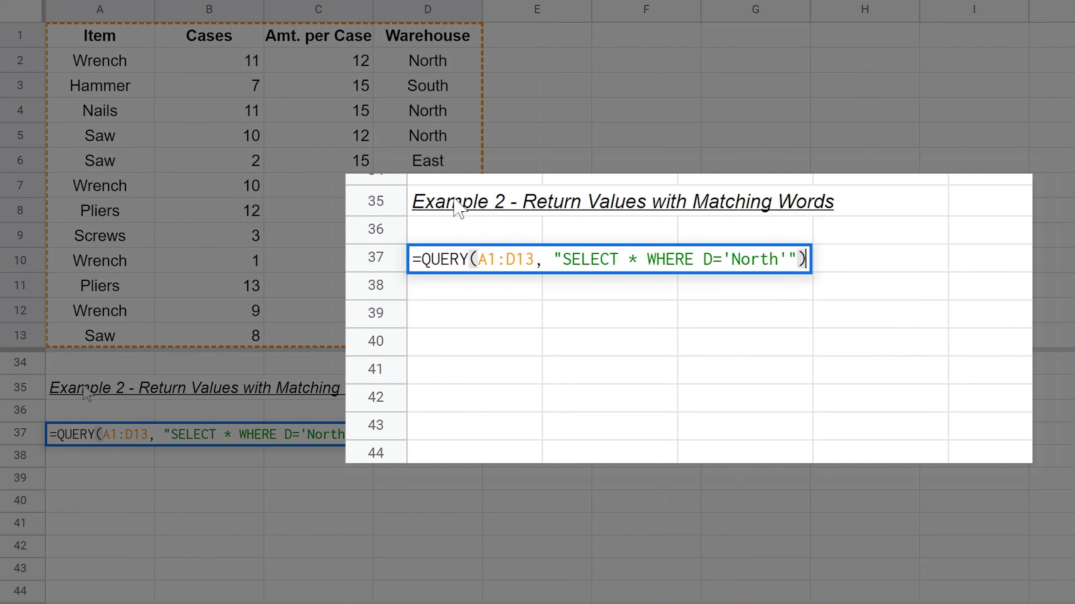
pyautogui.press('Return')
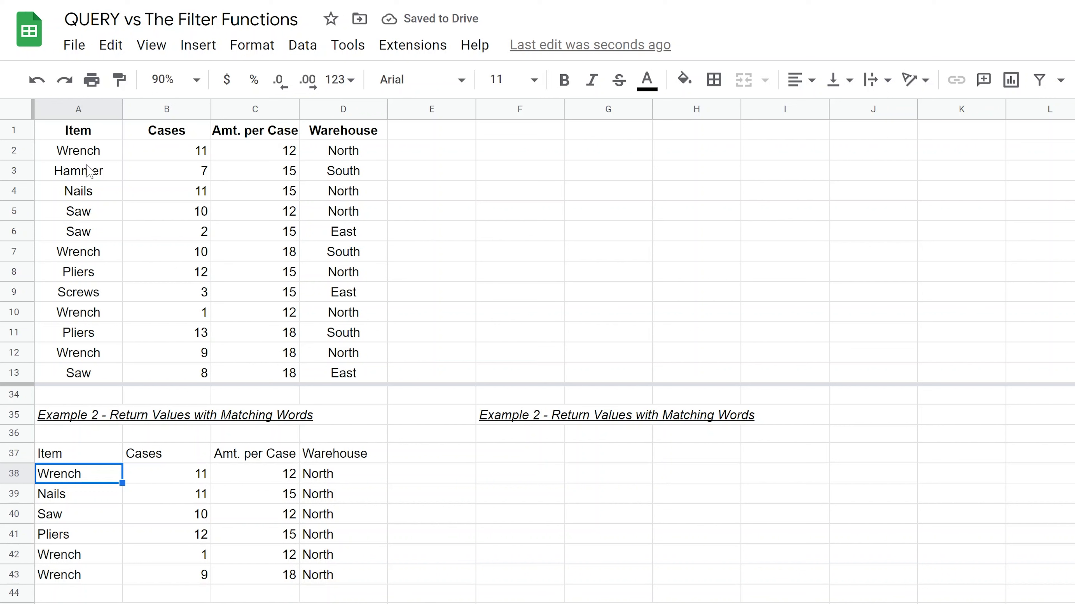
# Copy the header row A1:D1 and paste it at F37 under the second Example 2 heading
pyautogui.moveTo(91, 172); pyautogui.dragTo(296, 177)
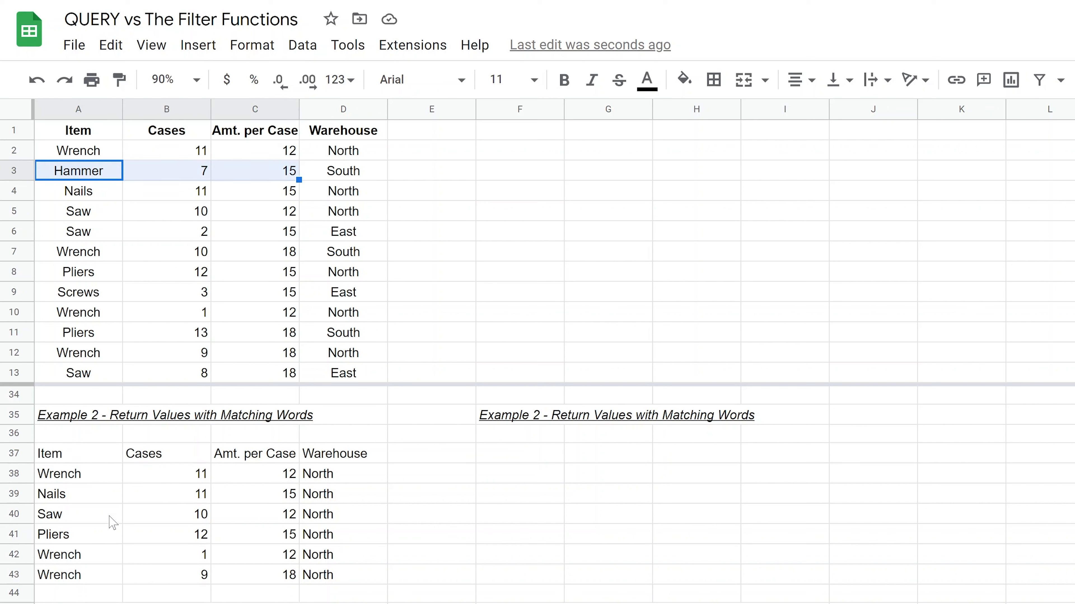
pyautogui.click(547, 456)
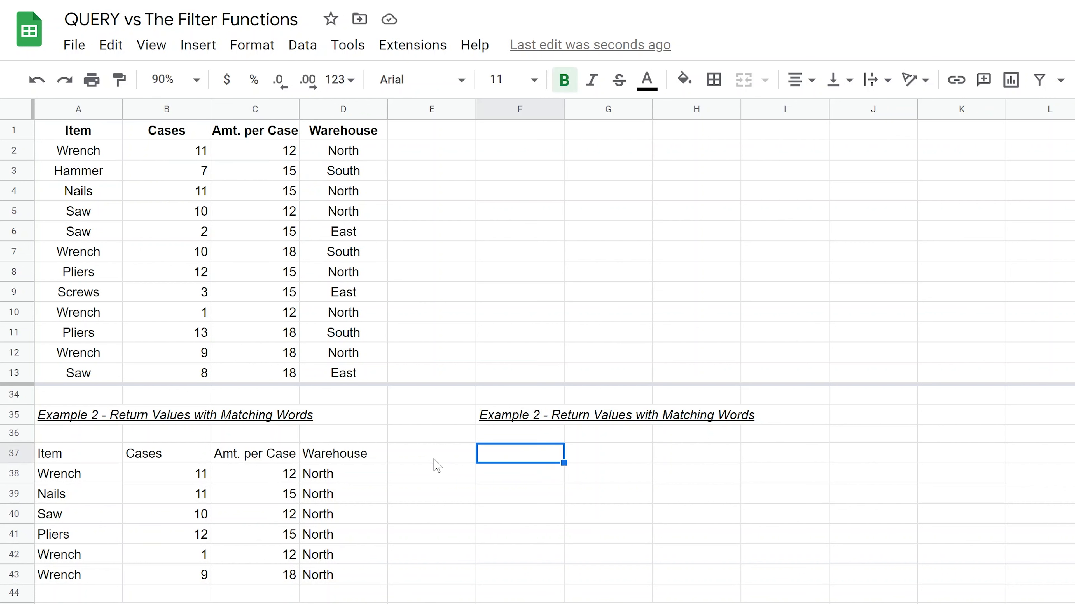
pyautogui.moveTo(111, 135); pyautogui.dragTo(330, 140)
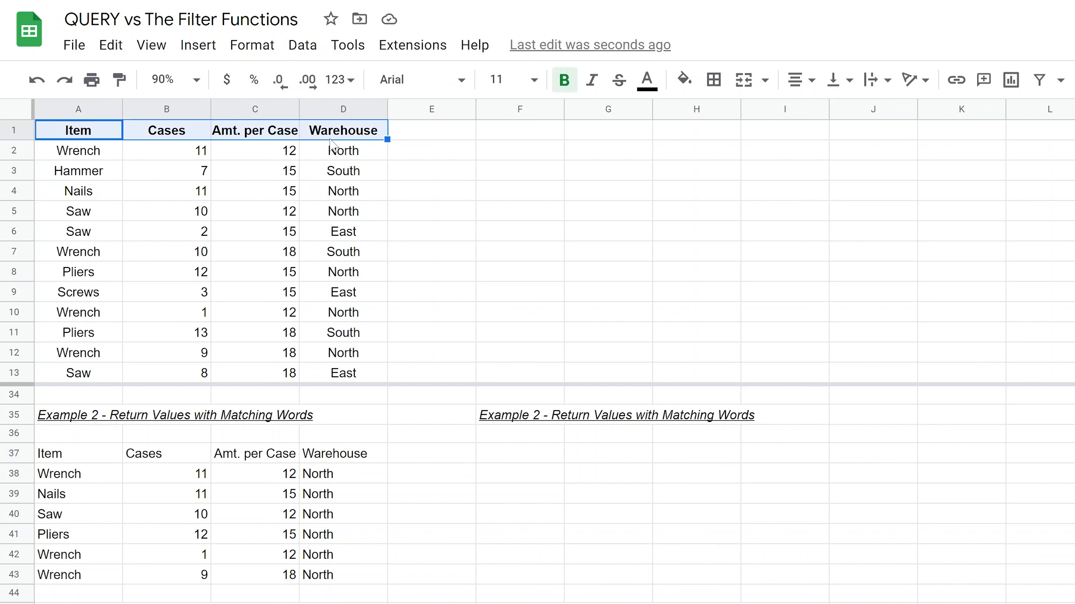
pyautogui.hotkey('ctrl', 'c')
pyautogui.click(545, 458)
pyautogui.hotkey('ctrl', 'v')
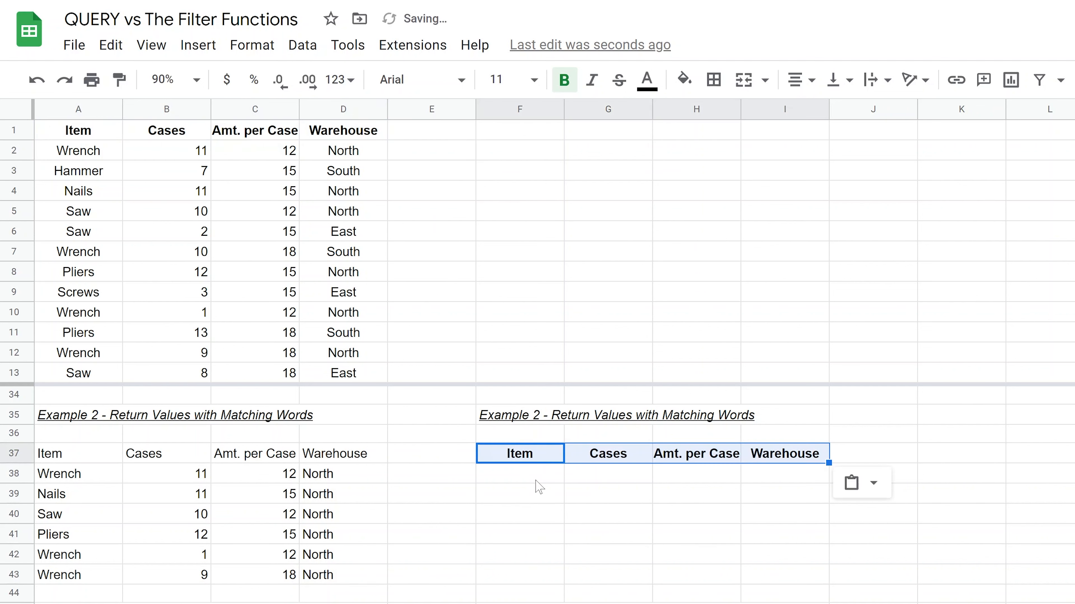
# Begin a FILTER formula in cell F38, beneath the pasted Example 2 headers, with A2:D13 as its range
pyautogui.click(539, 486)
pyautogui.write('=fil')
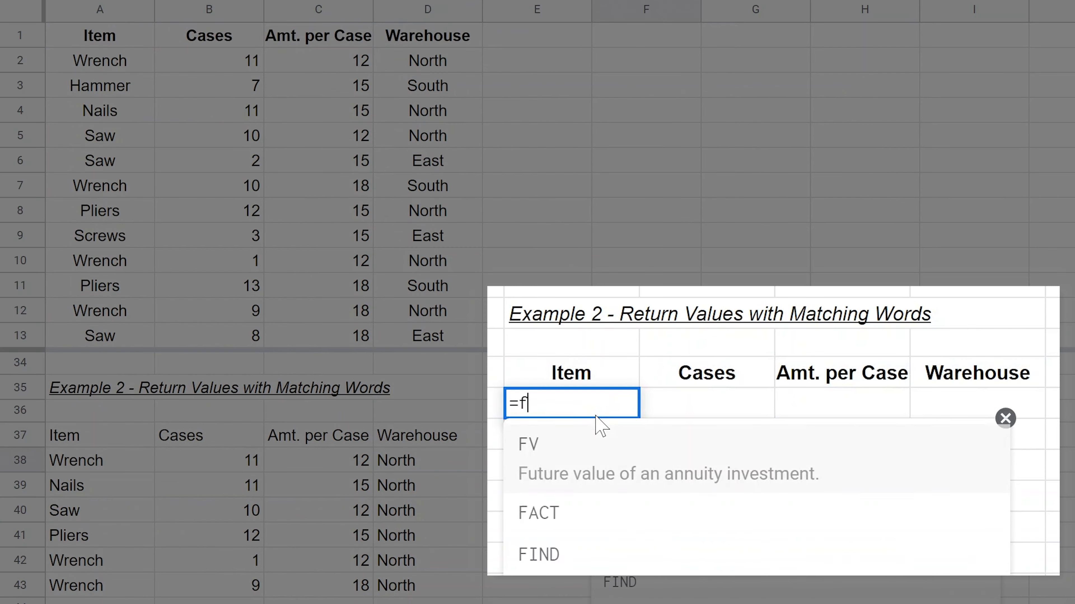
pyautogui.press('BackSpace')
pyautogui.press('BackSpace')
pyautogui.press('BackSpace')
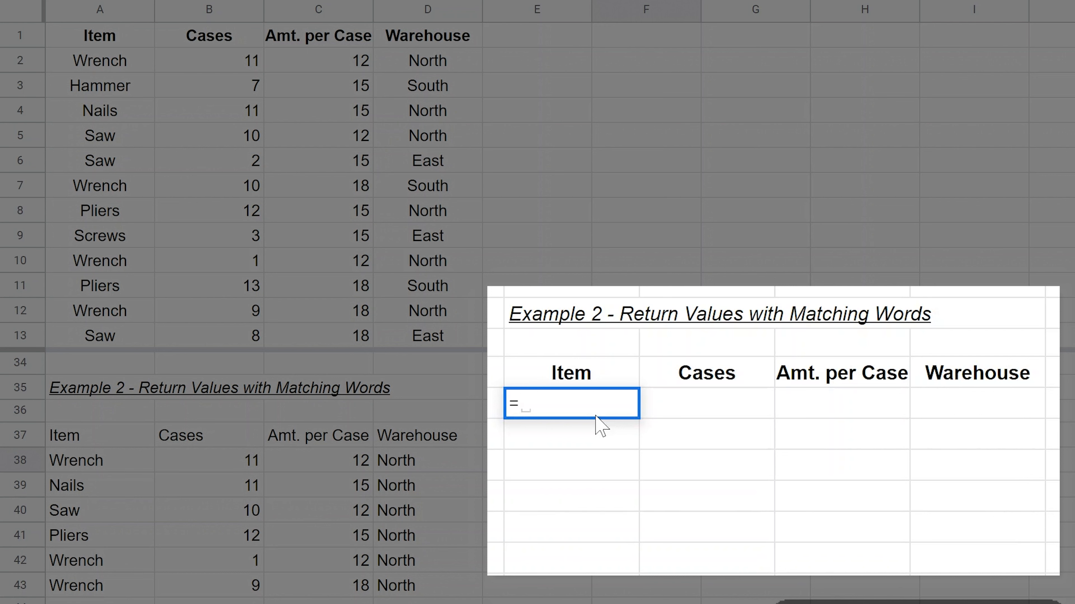
pyautogui.write('FILTER')
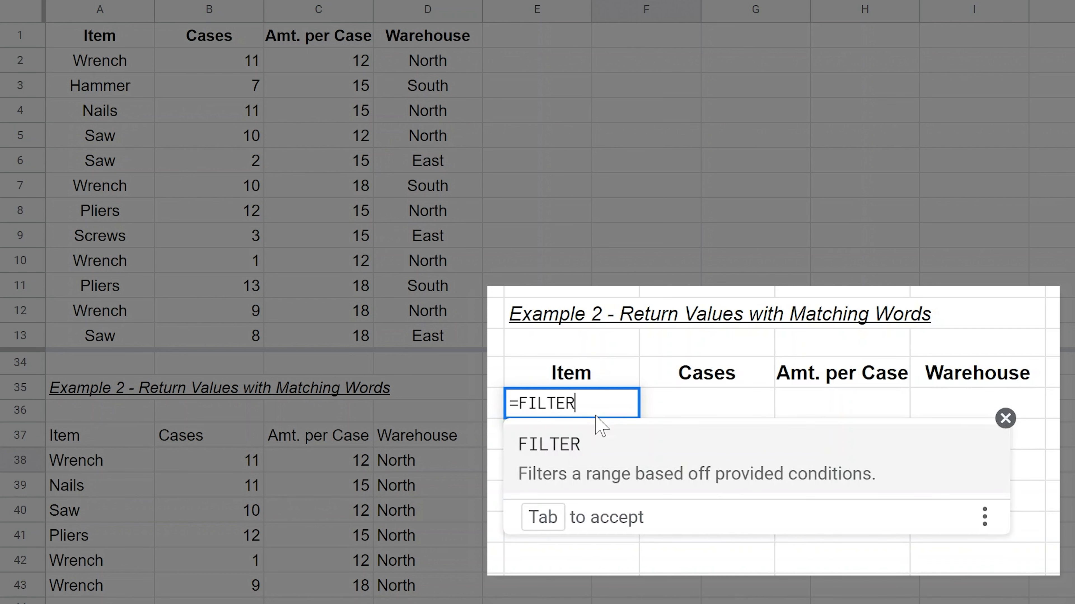
pyautogui.write('(')
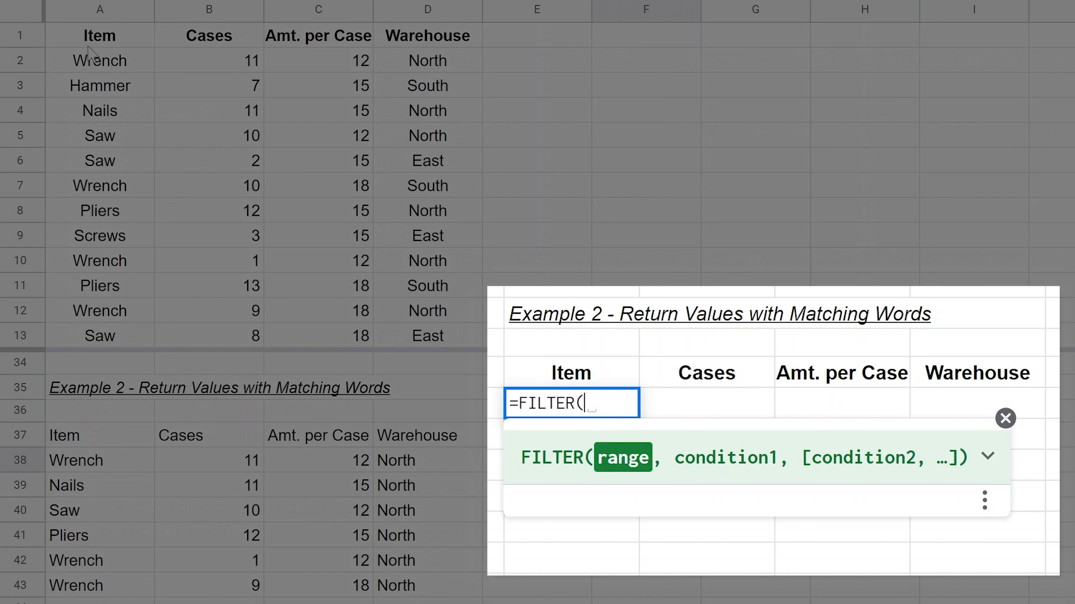
pyautogui.write('A')
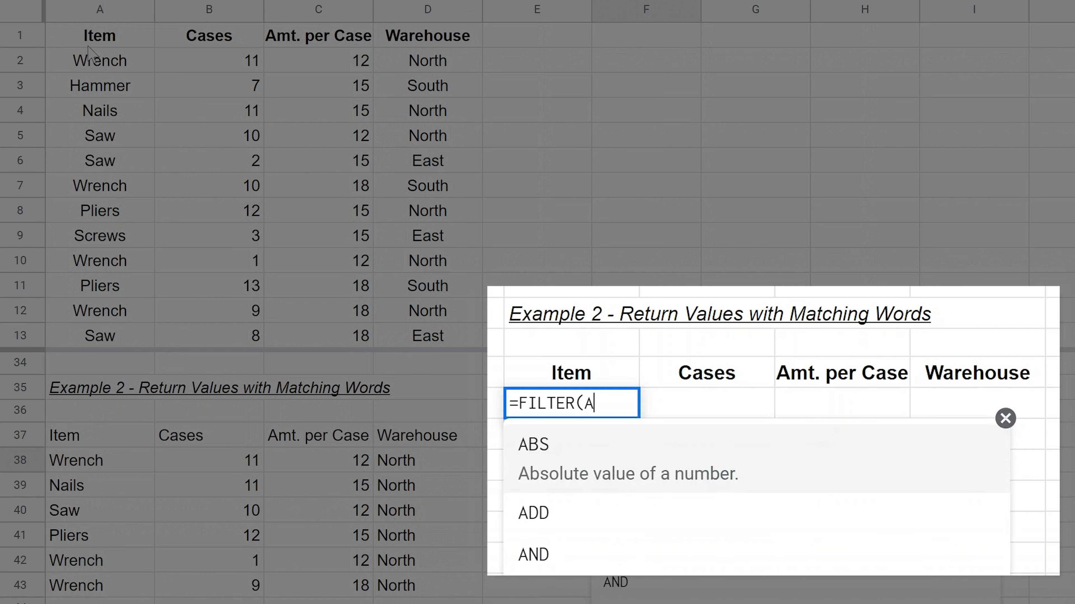
pyautogui.write('2:D')
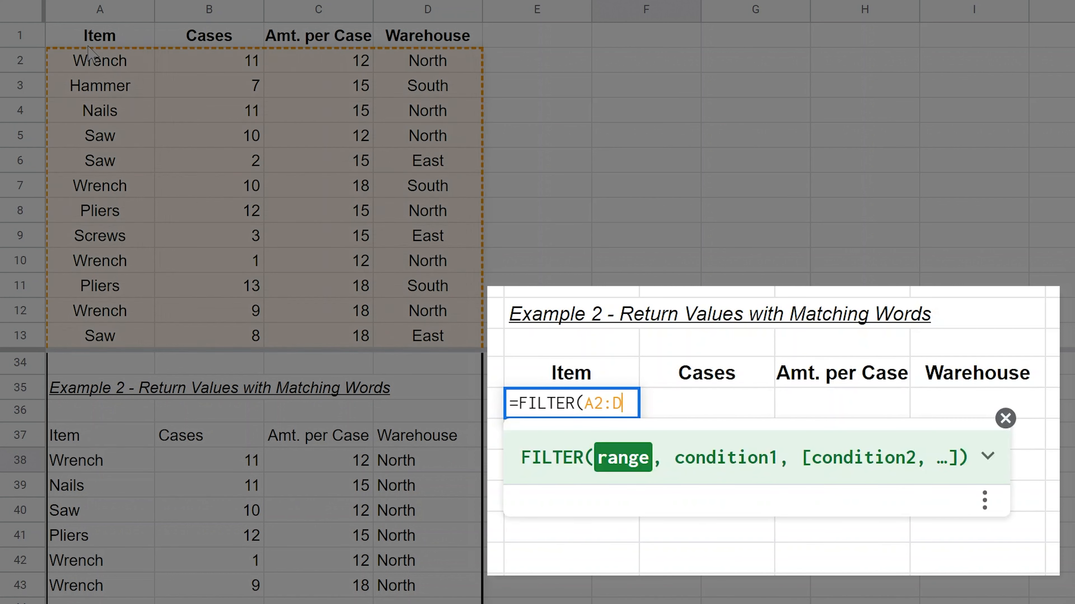
pyautogui.write('13,')
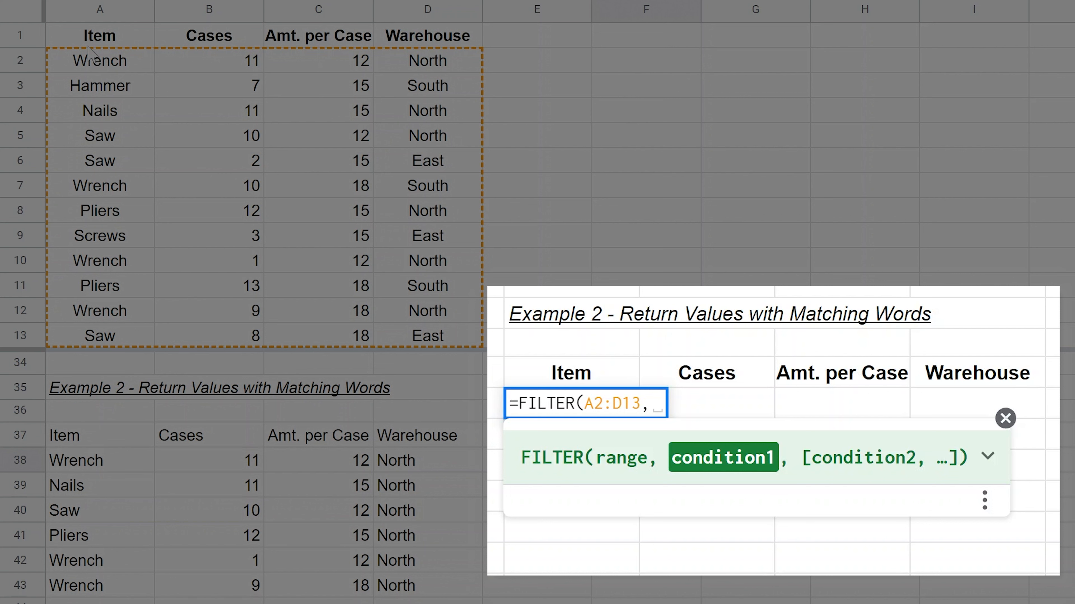
# Complete the F38 FILTER formula with the condition D2:D13="North" and enter it
pyautogui.write('D')
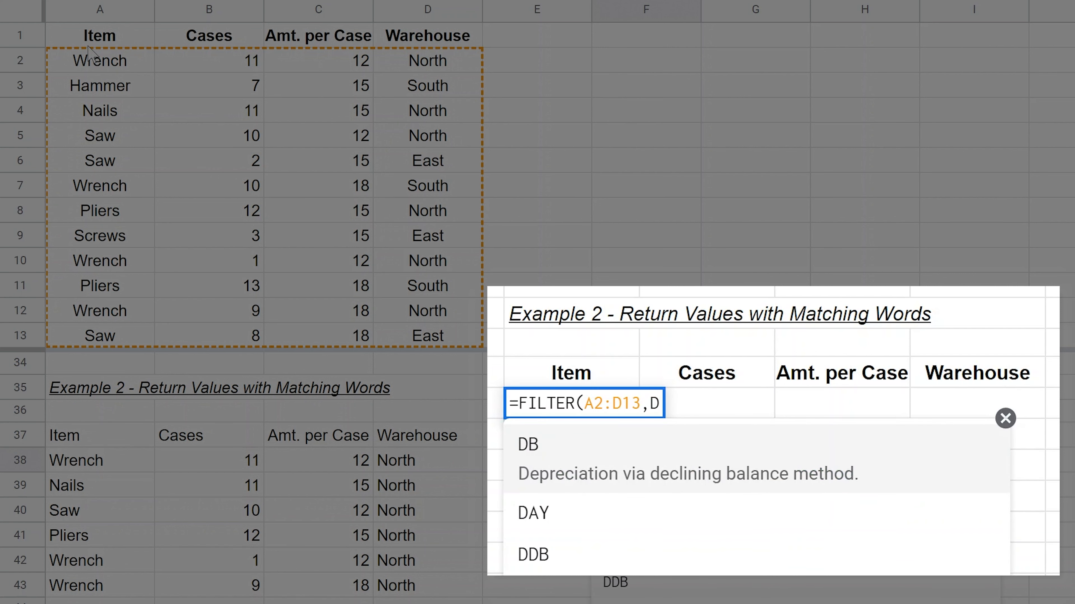
pyautogui.write('2:D')
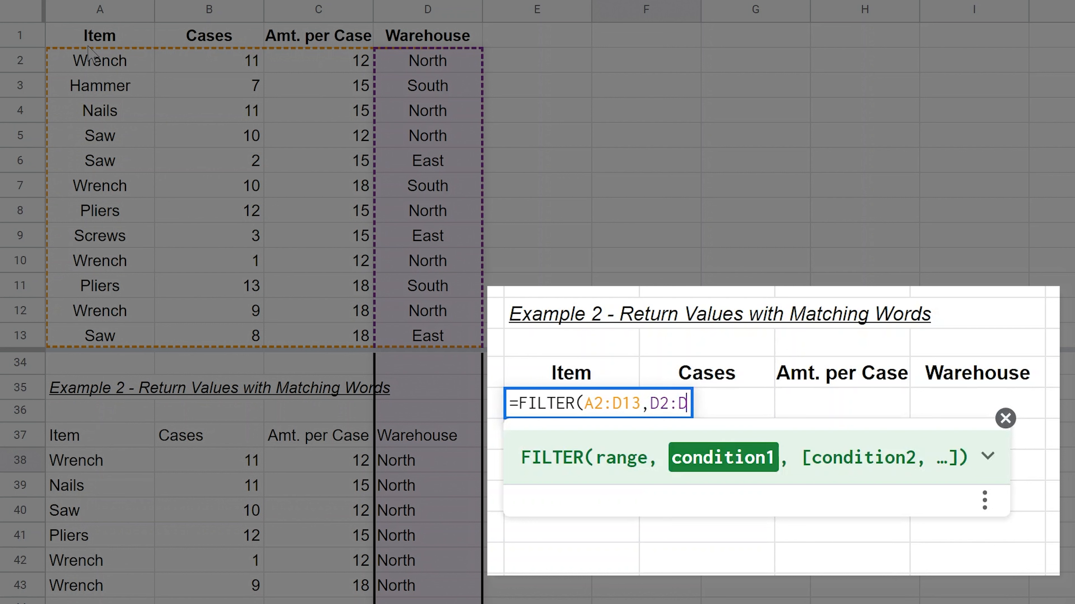
pyautogui.write('13=')
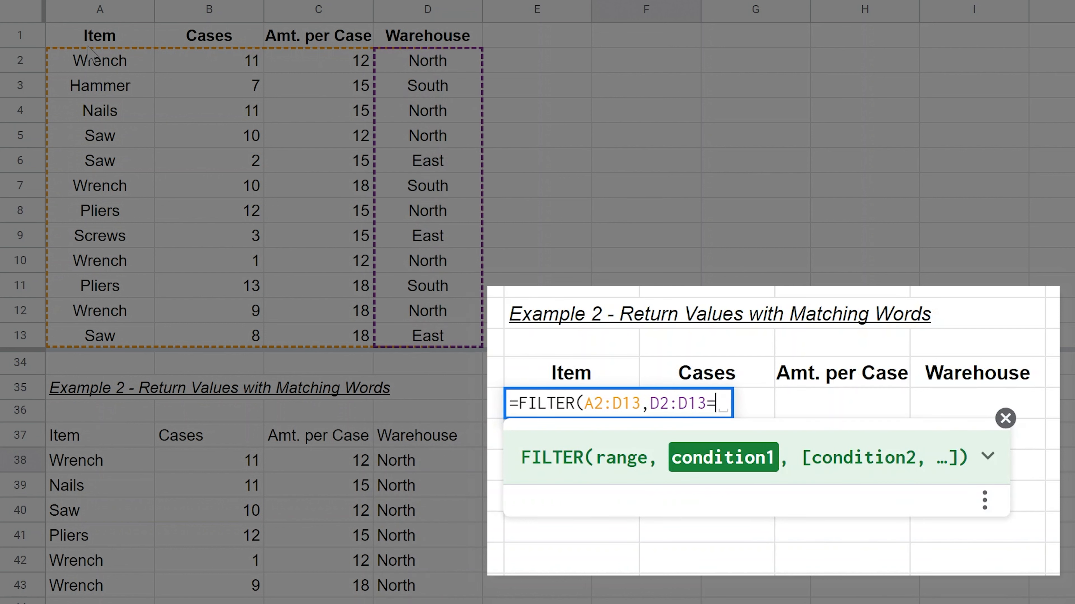
pyautogui.write('"North')
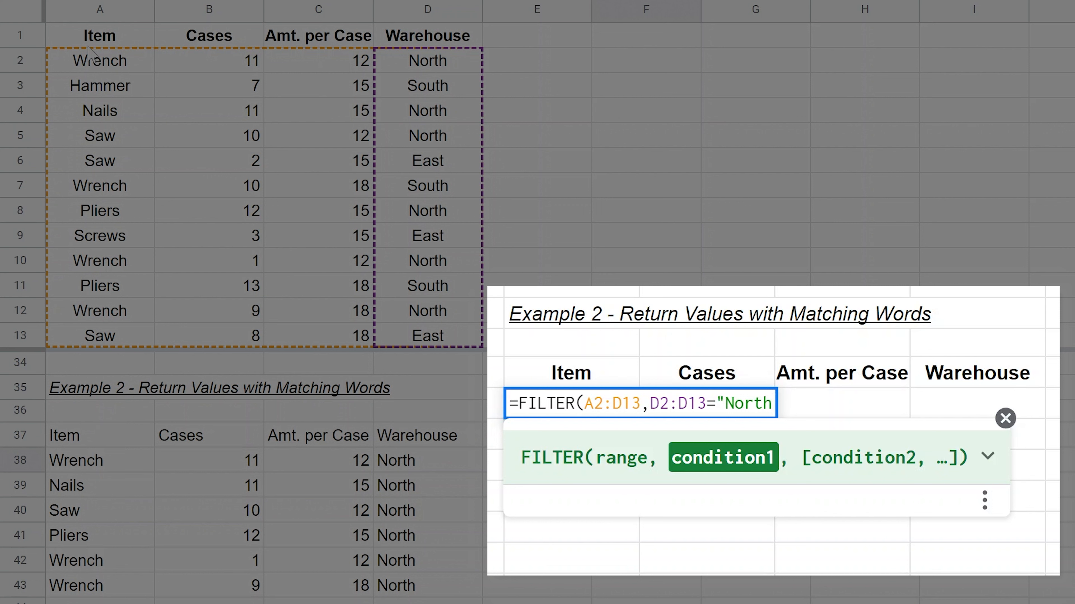
pyautogui.write('")')
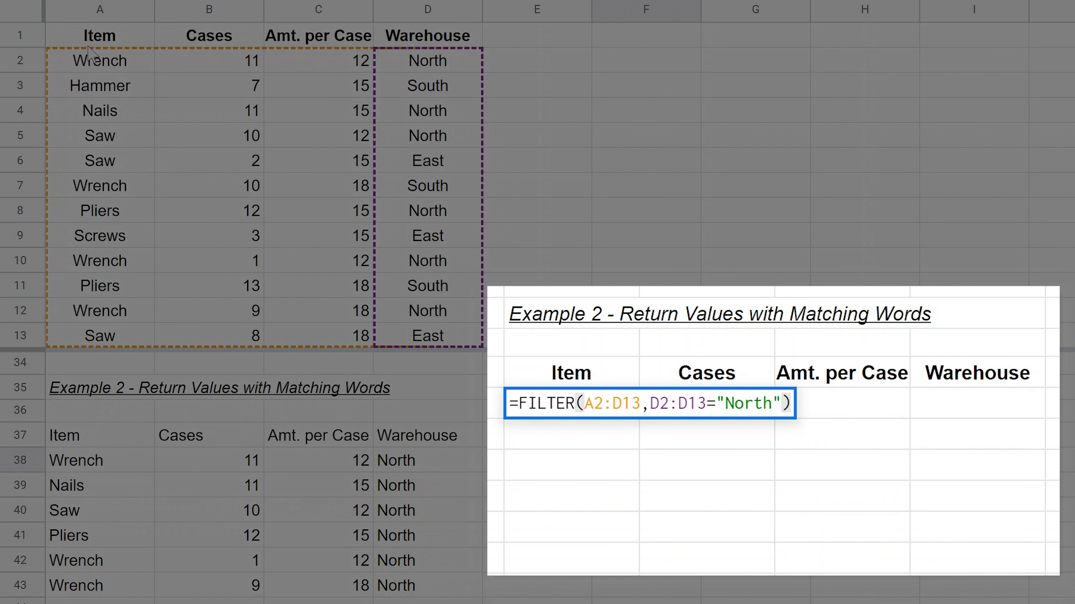
pyautogui.press('Return')
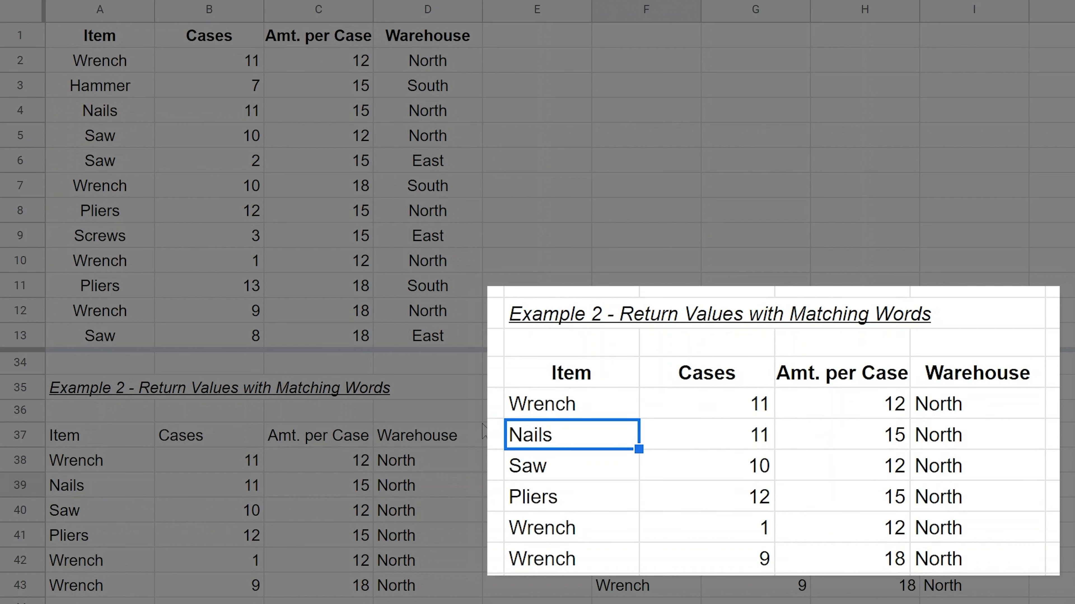
# Review the FILTER formula in F38 and the QUERY formula in A37 to compare their syntax, leaving both unedited
pyautogui.doubleClick(564, 407)
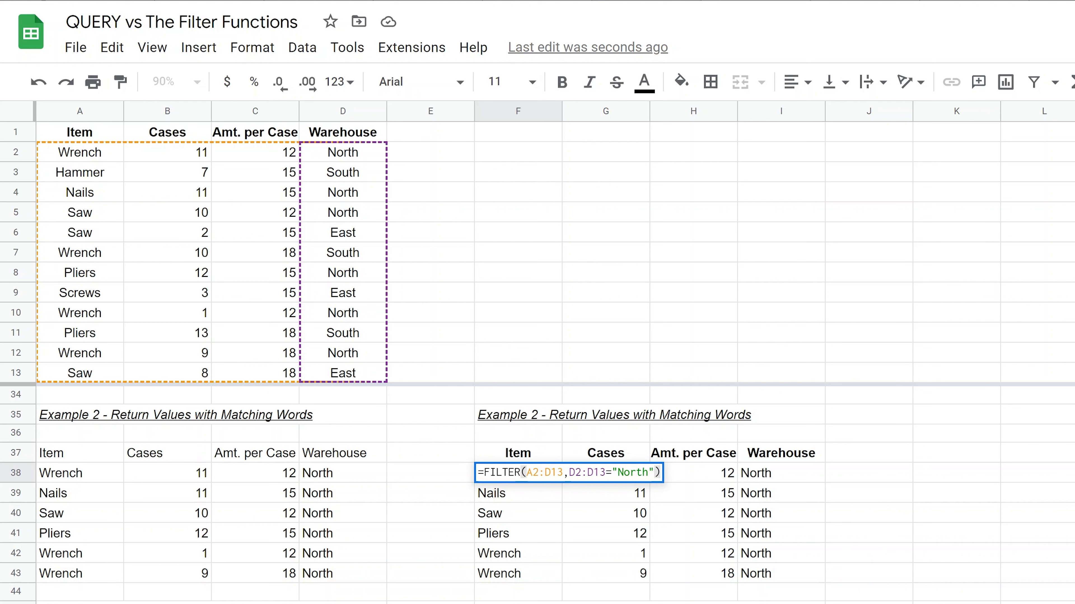
pyautogui.press('Escape')
pyautogui.doubleClick(66, 454)
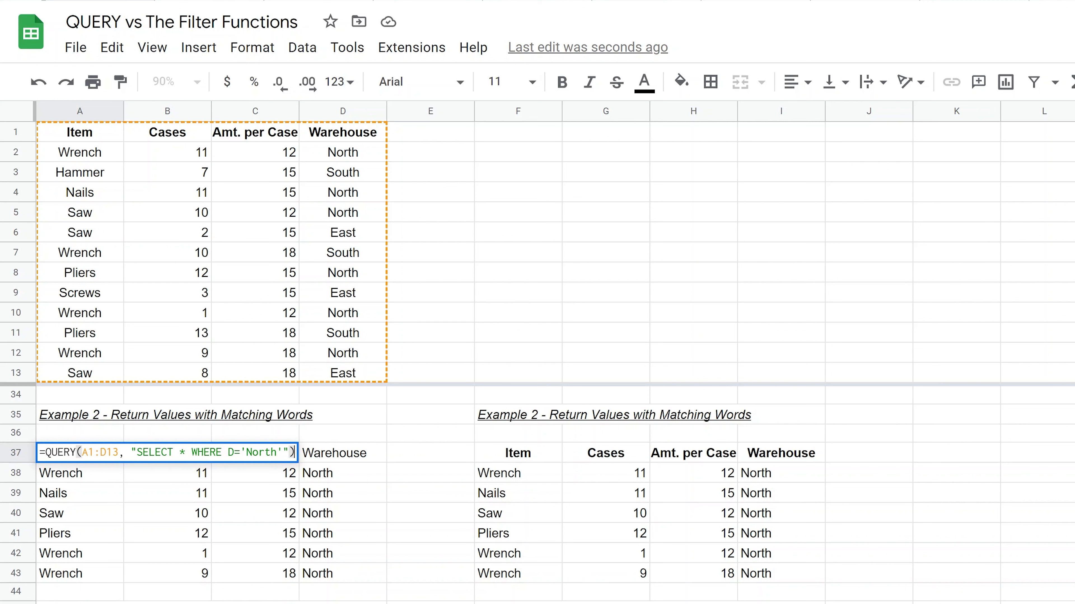
pyautogui.press('Escape')
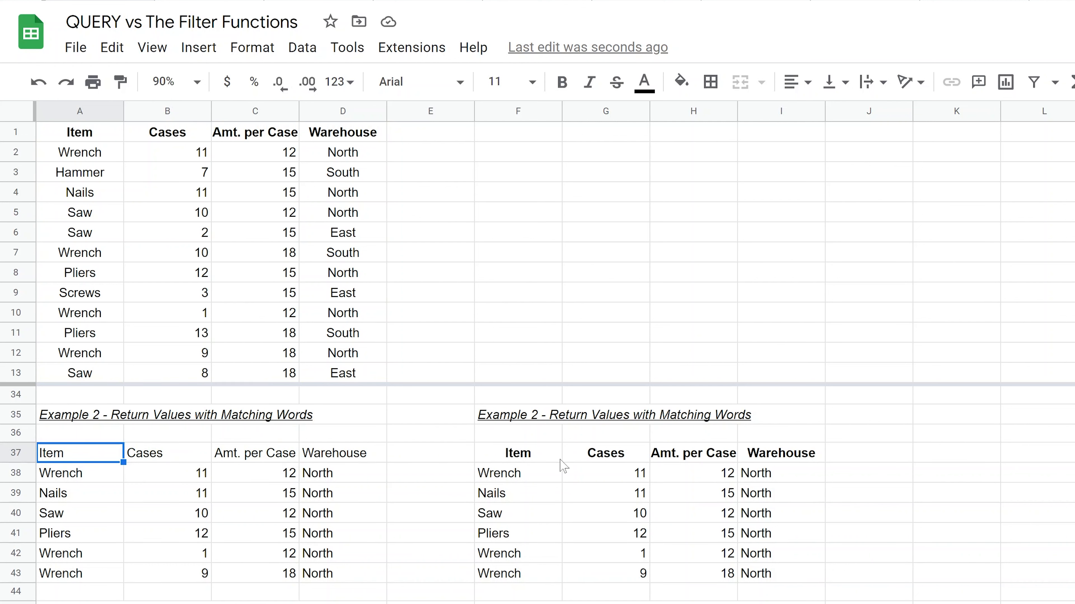
pyautogui.click(529, 475)
pyautogui.doubleClick(527, 473)
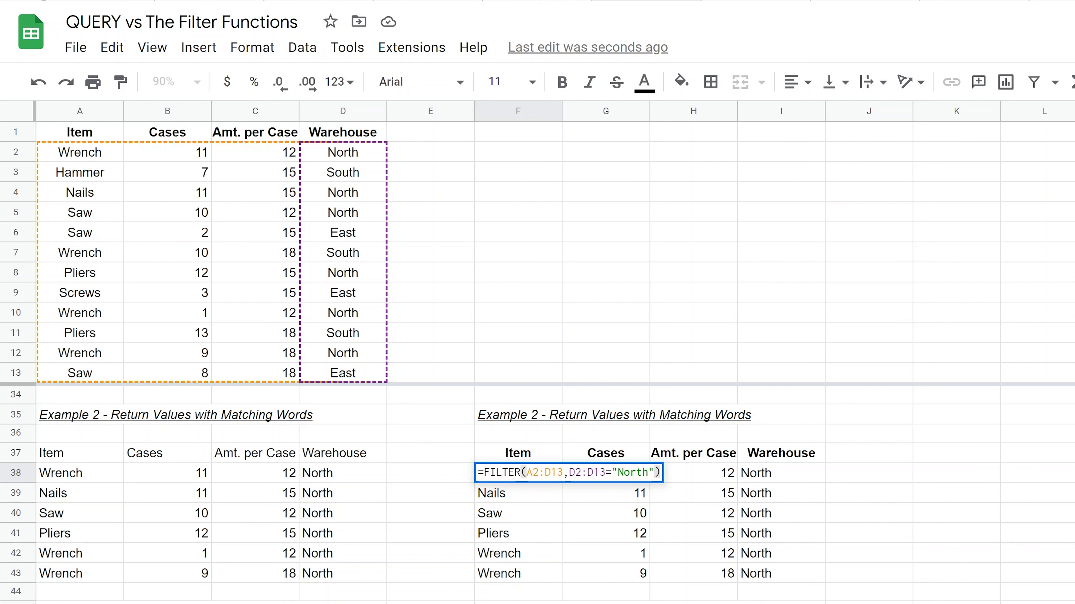
pyautogui.press('Escape')
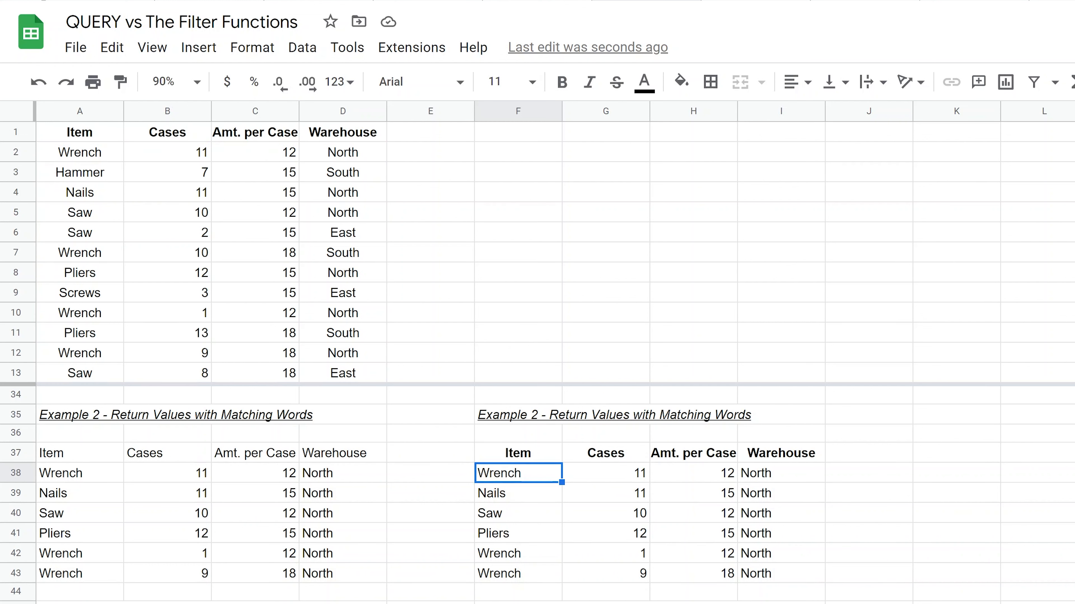
# Go to the Example 3 section and examine the Cases and Amt. per Case values in B2 and C2
pyautogui.click(343, 603)
pyautogui.press('Down')
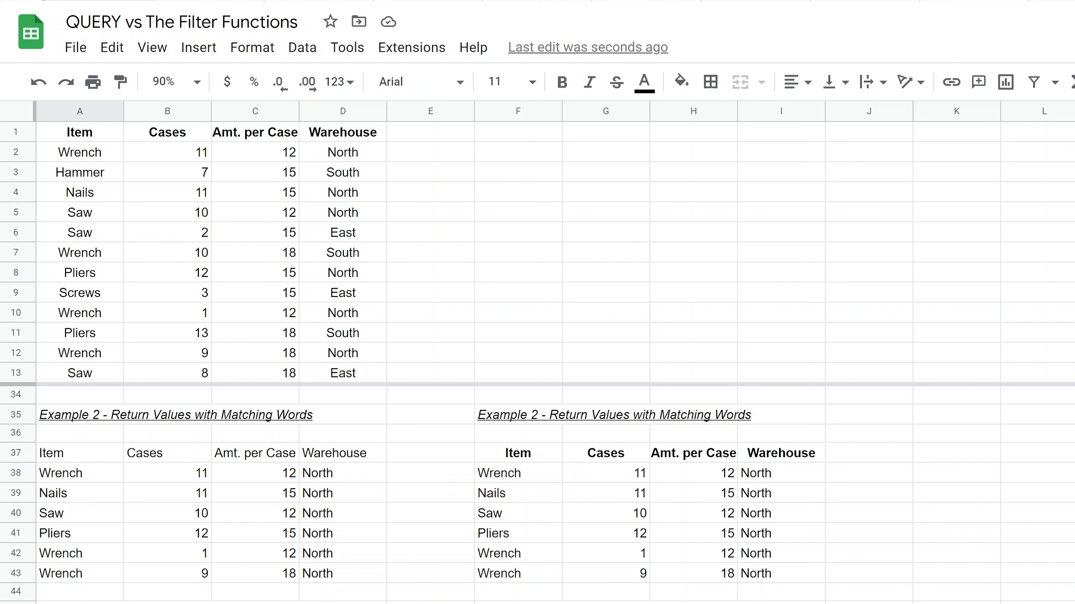
pyautogui.scroll(-3, 538, 495)
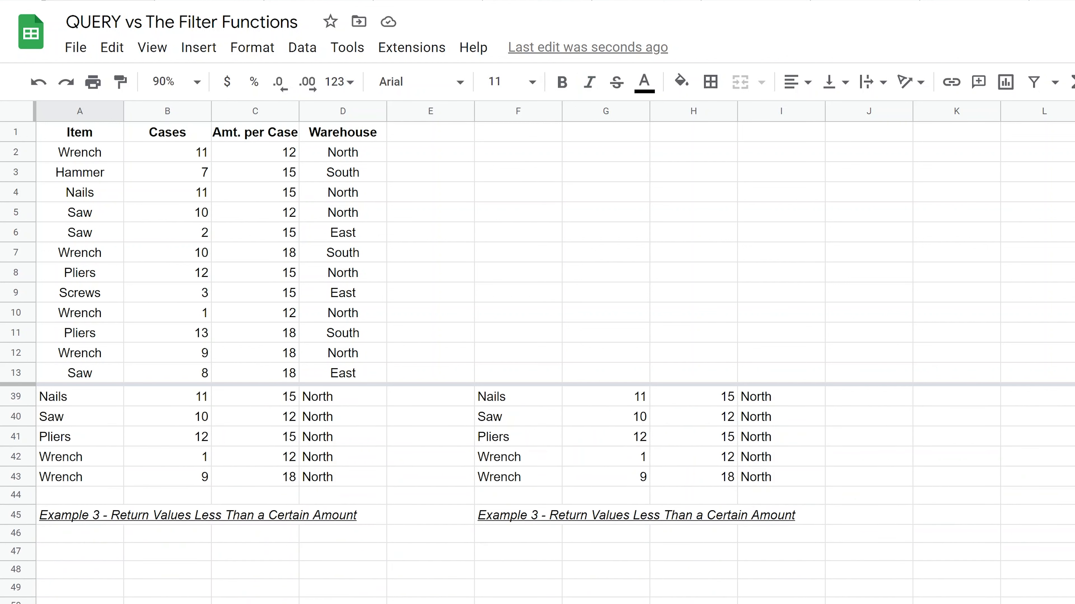
pyautogui.scroll(-2, 118, 457)
pyautogui.click(118, 458)
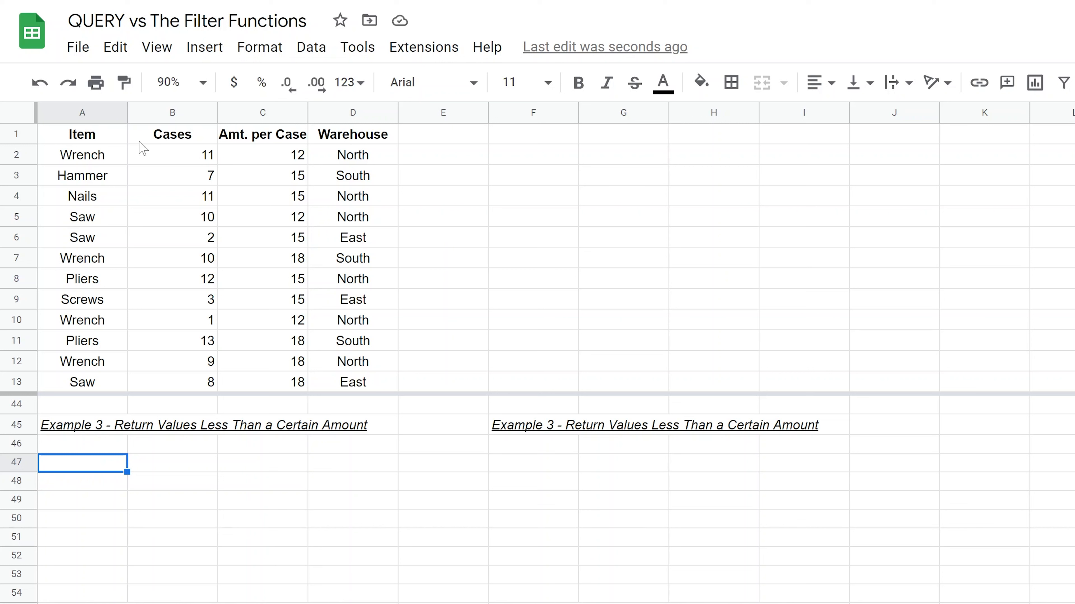
pyautogui.click(180, 156)
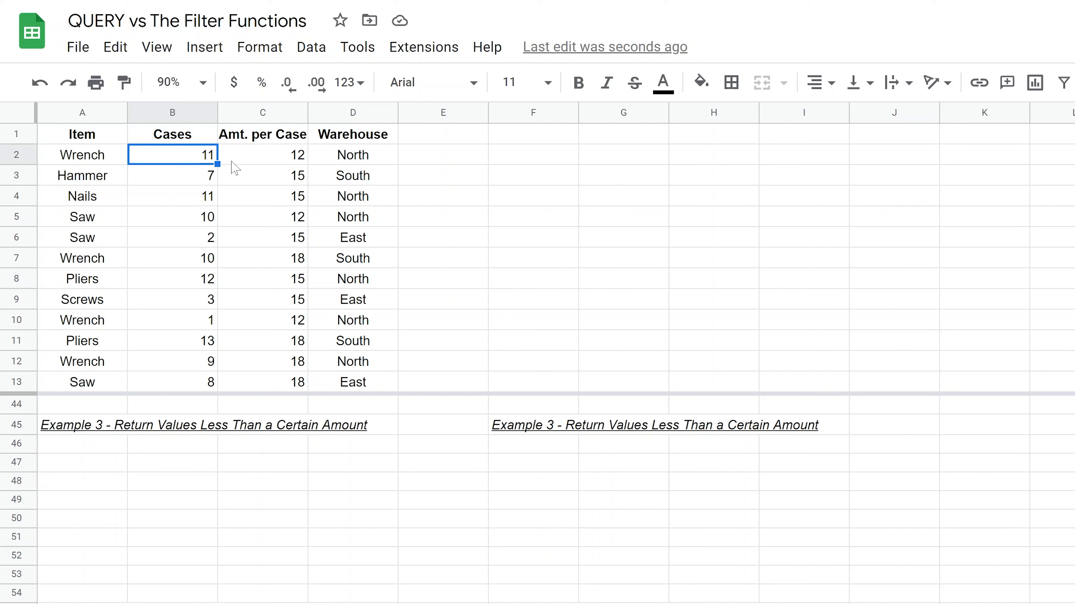
pyautogui.click(279, 162)
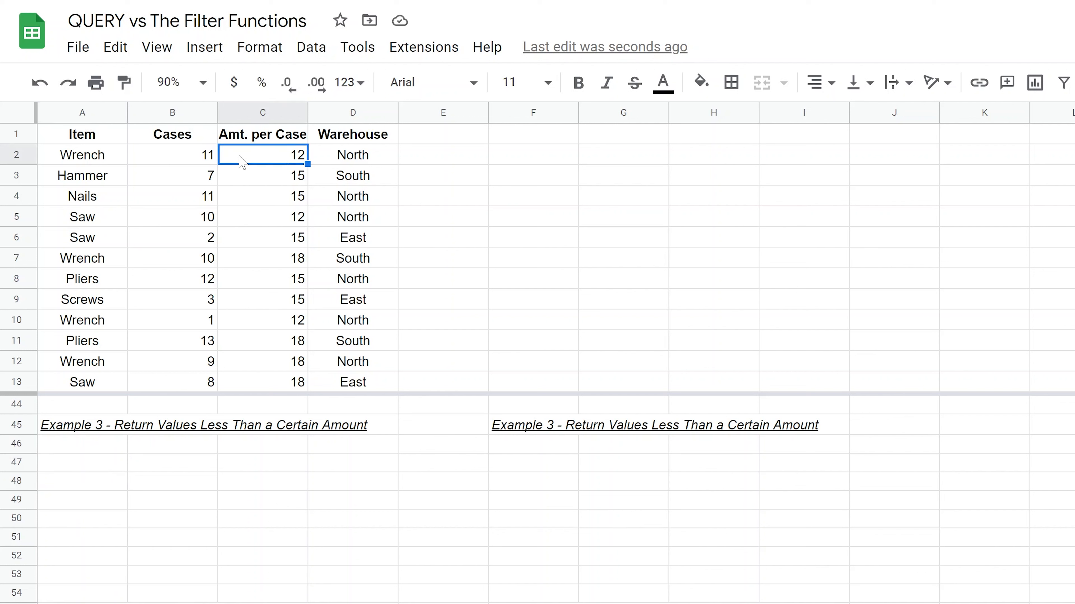
pyautogui.moveTo(197, 156); pyautogui.dragTo(231, 158)
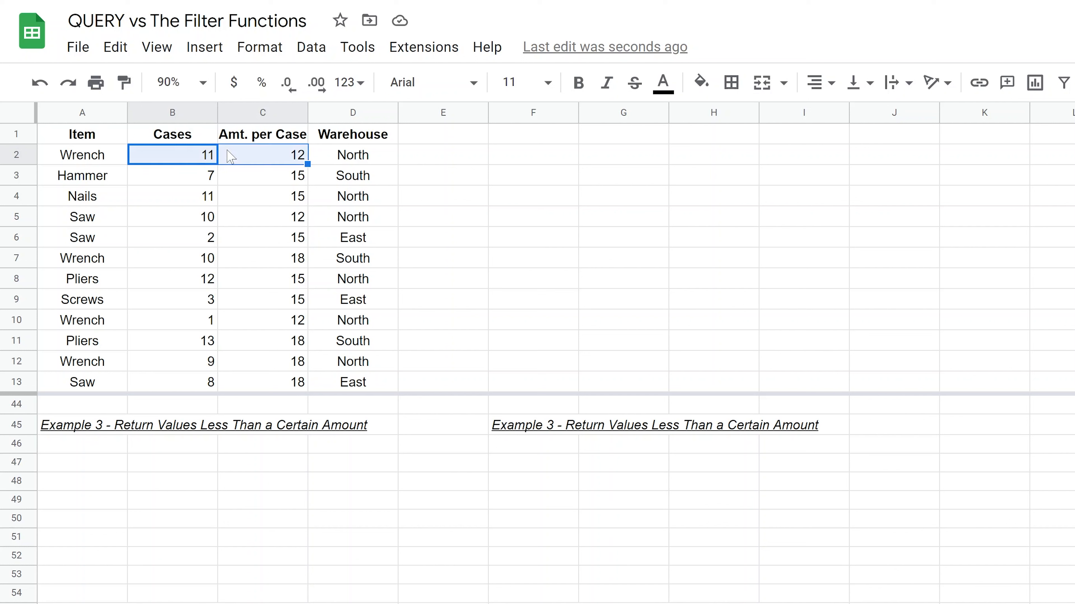
# Begin a QUERY formula in cell A47 under the Example 3 heading with data range A1:D13, and open its query string with SELECT
pyautogui.click(96, 463)
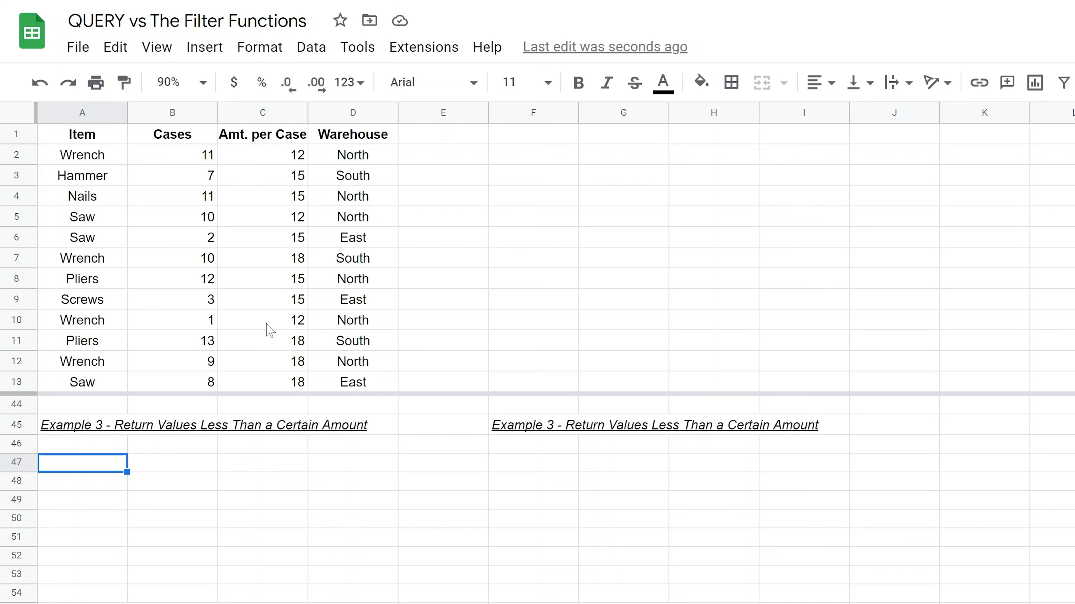
pyautogui.write('=Q')
pyautogui.press('BackSpace')
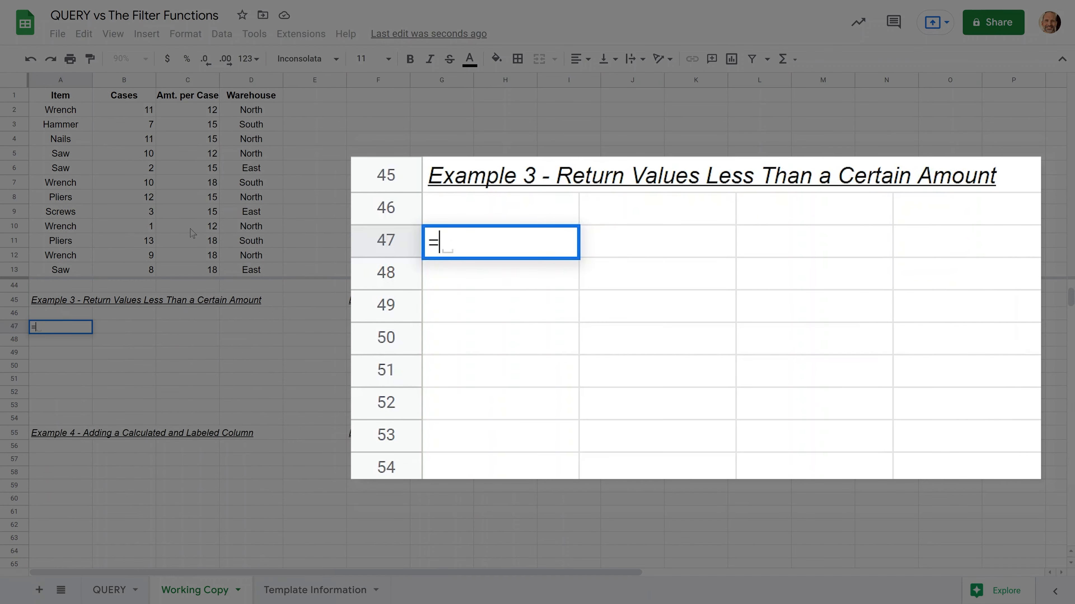
pyautogui.write('QUE')
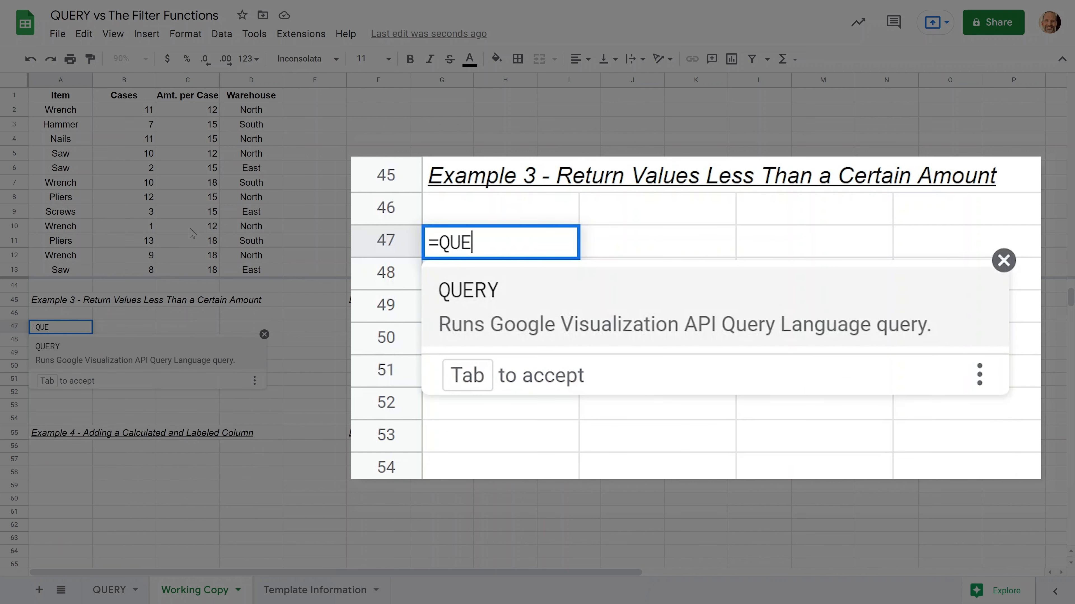
pyautogui.write('RY(')
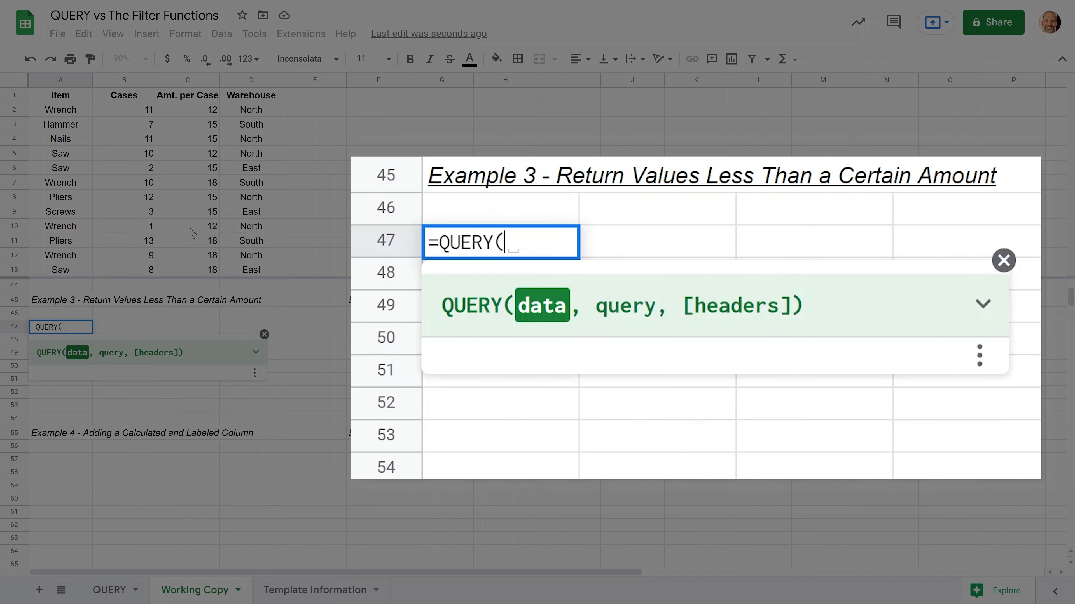
pyautogui.write('A1:')
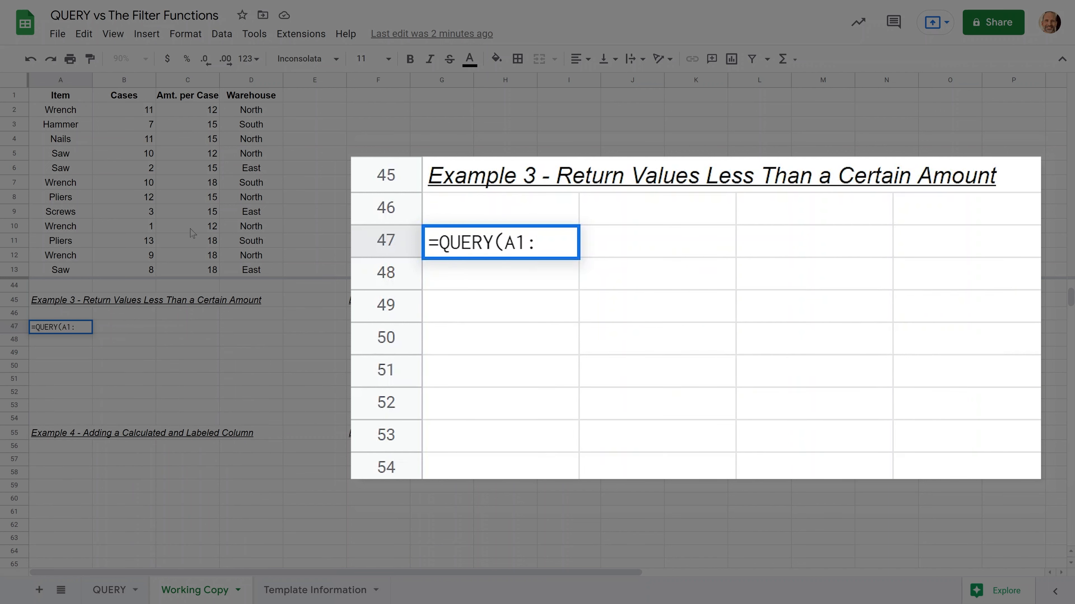
pyautogui.write('D13,"SELE')
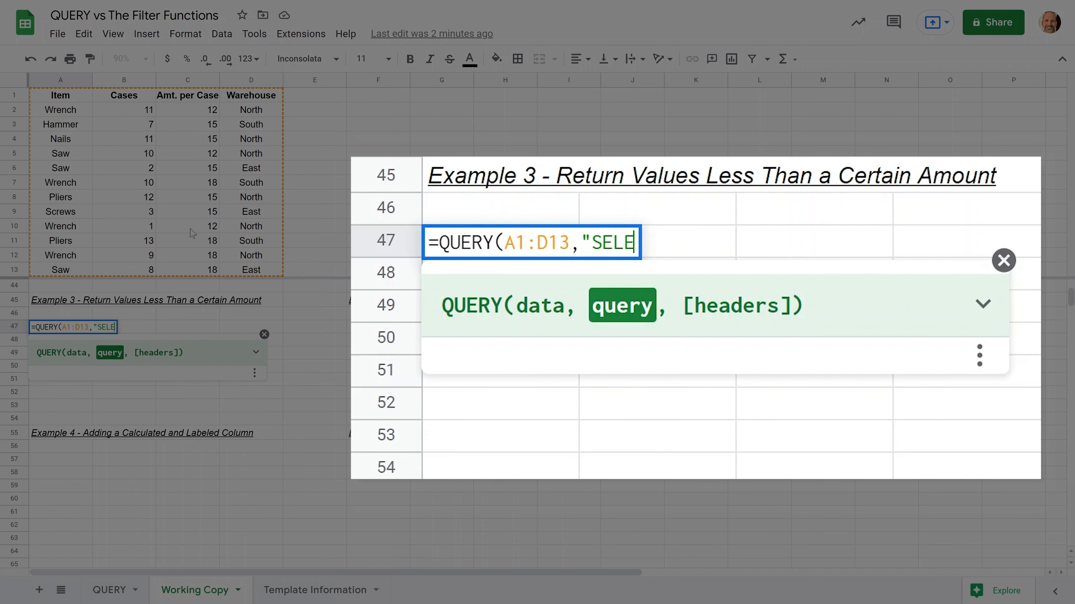
# Complete the A47 query string as SELECT * WHERE (B*C<140), close the QUERY formula and enter it
pyautogui.write('CT *')
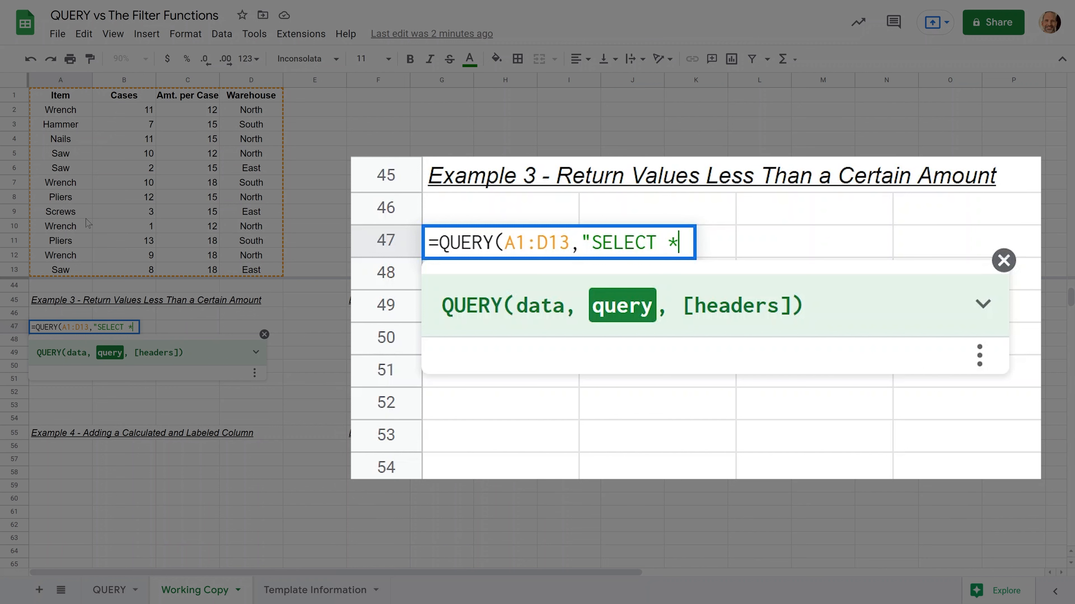
pyautogui.write(' WHERE')
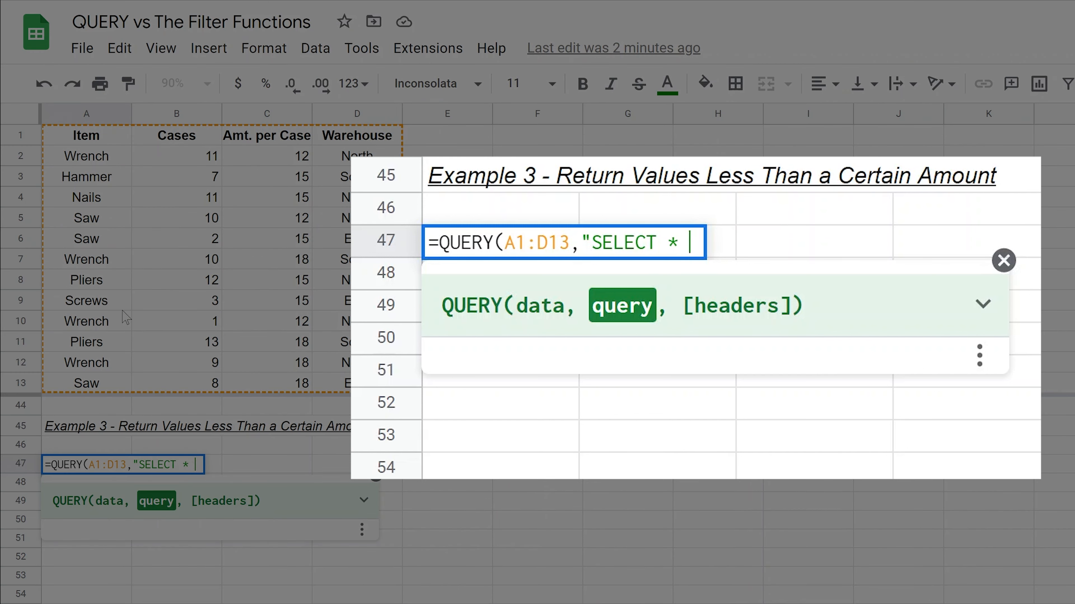
pyautogui.write(' (')
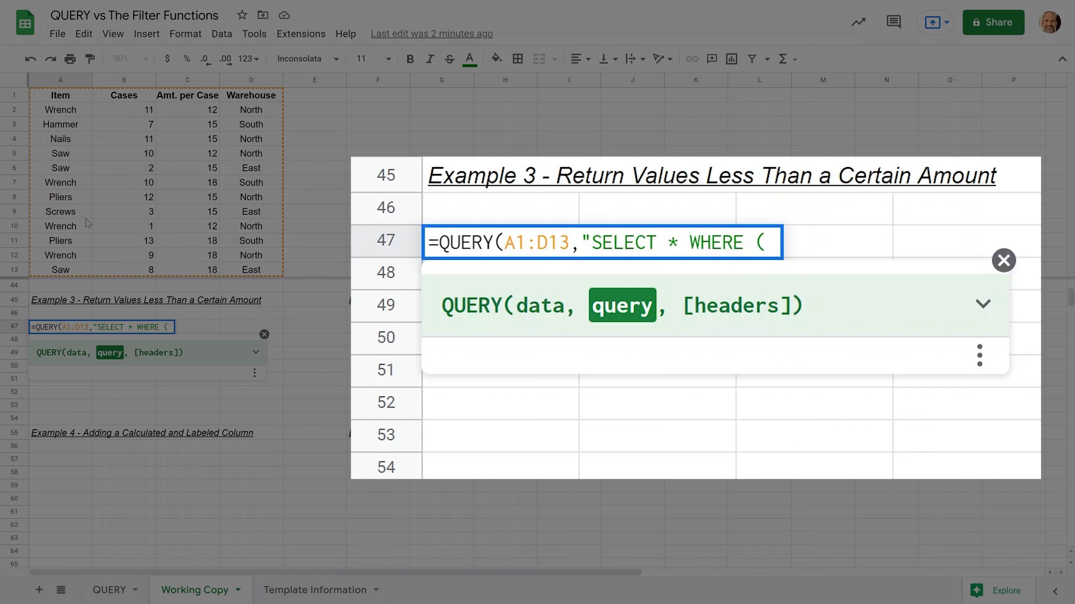
pyautogui.write('B')
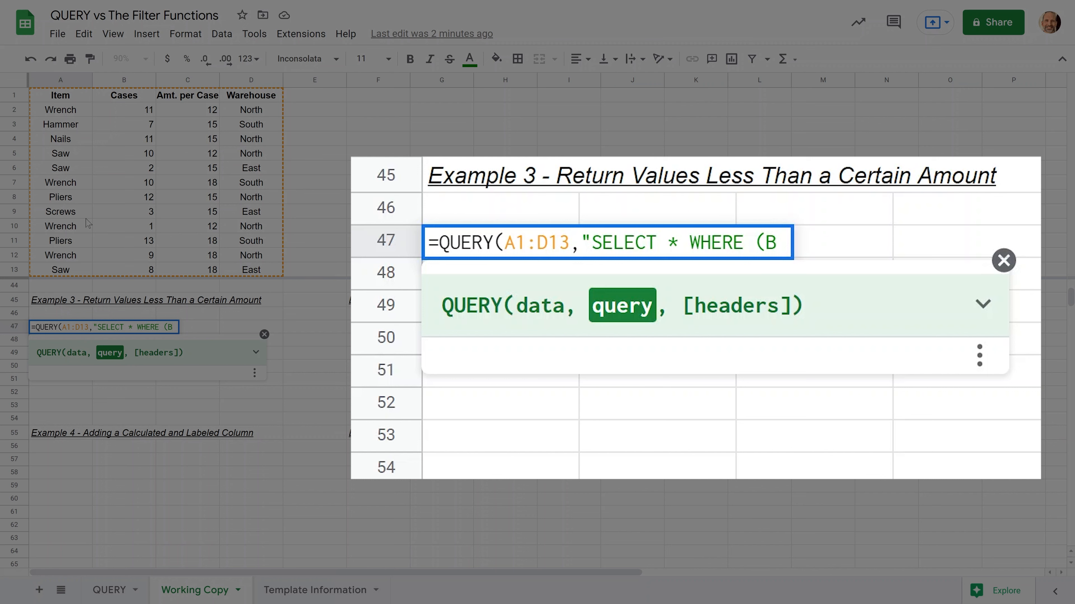
pyautogui.write('*C')
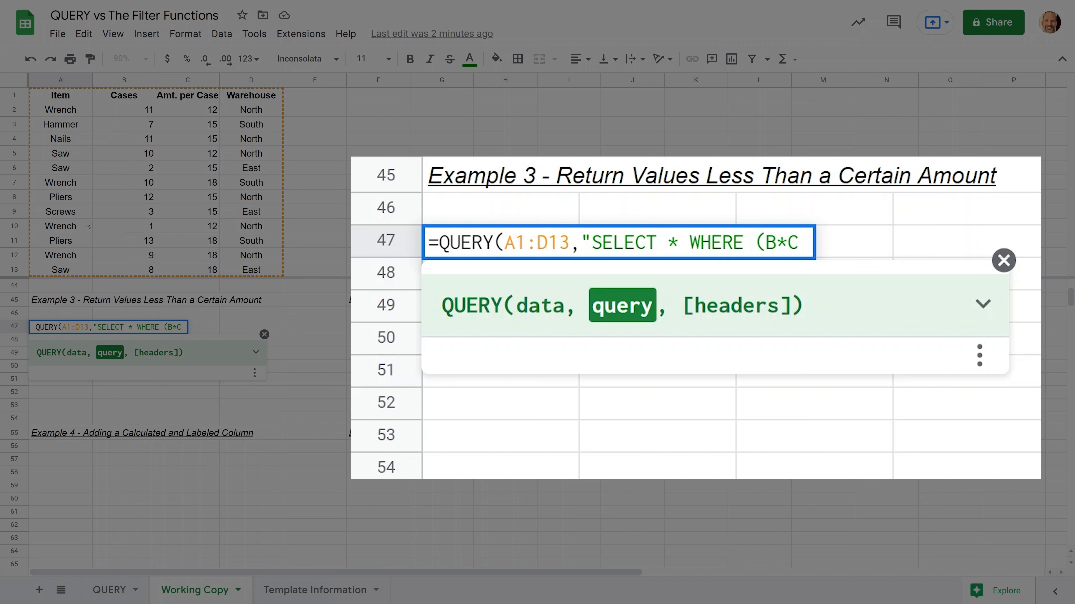
pyautogui.write('<140')
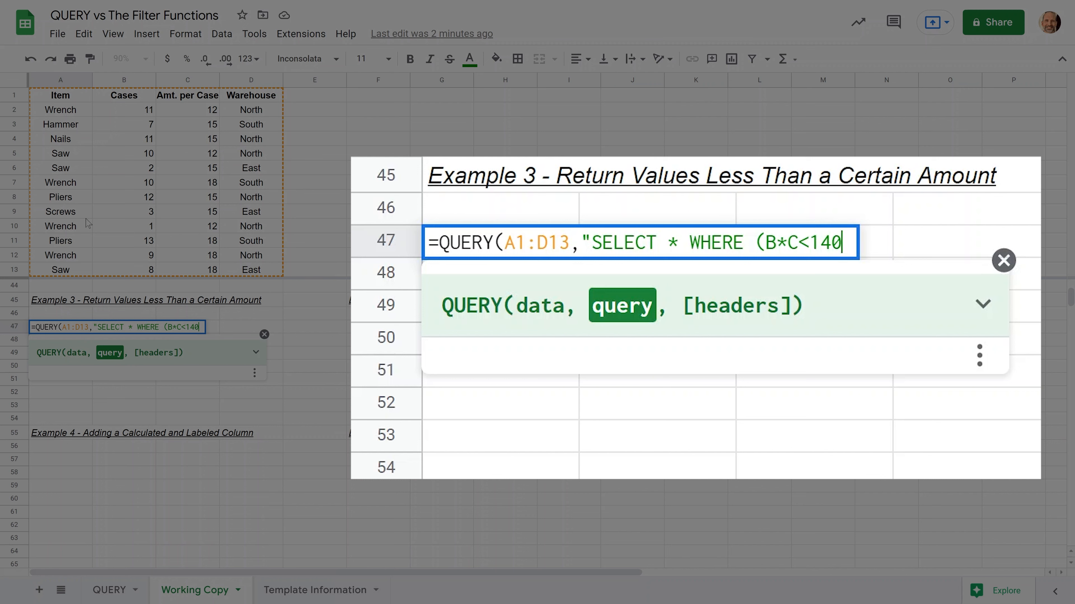
pyautogui.write(')")')
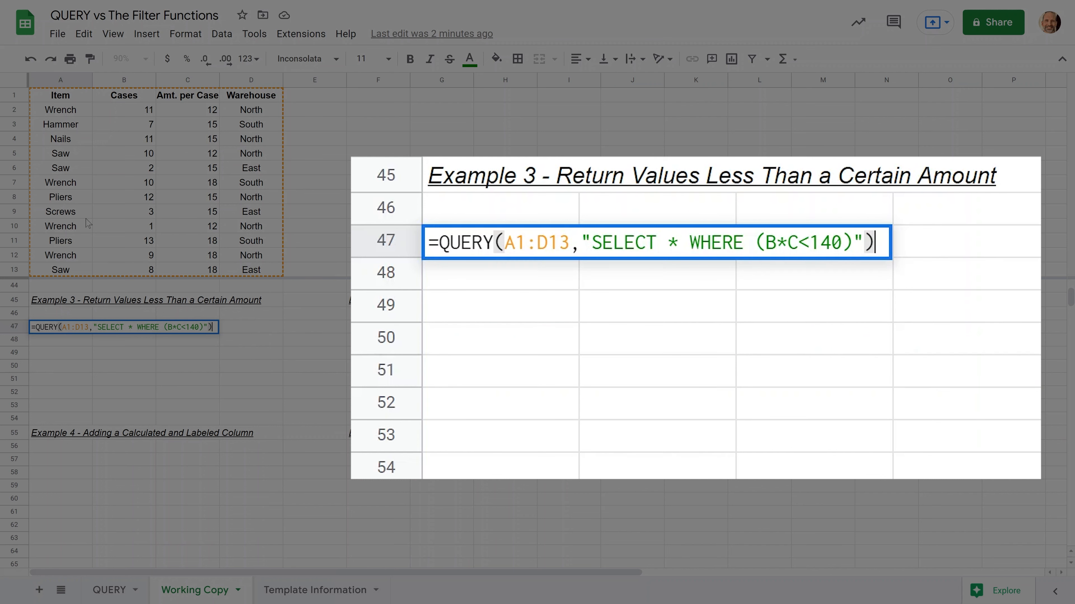
pyautogui.press('Return')
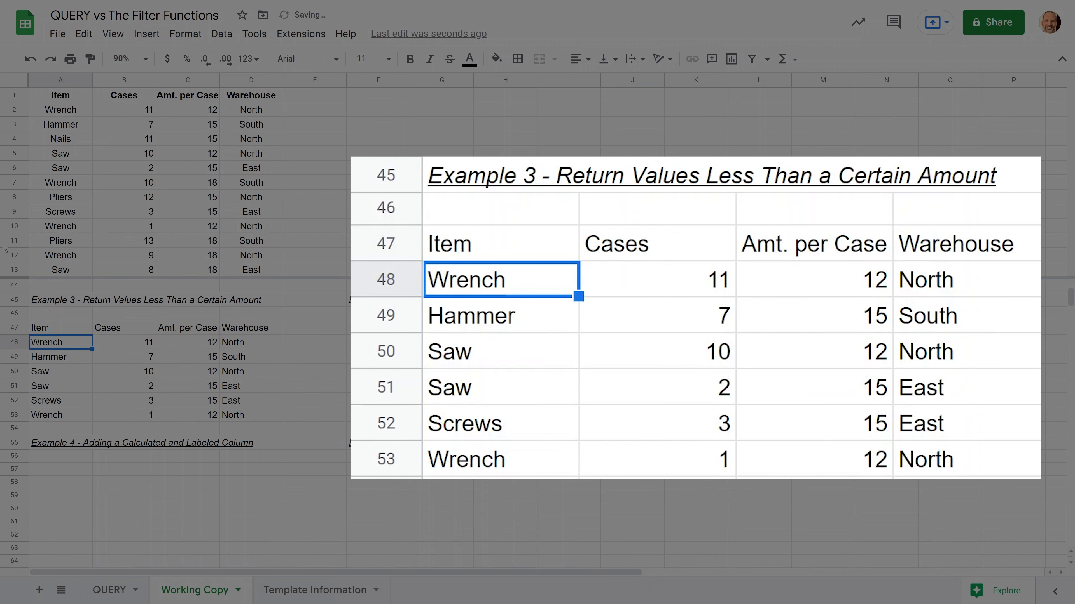
# Check the result row in row 50 by calculating =B50*C50 in E50, and clear the check from E48:E53
pyautogui.click(108, 347)
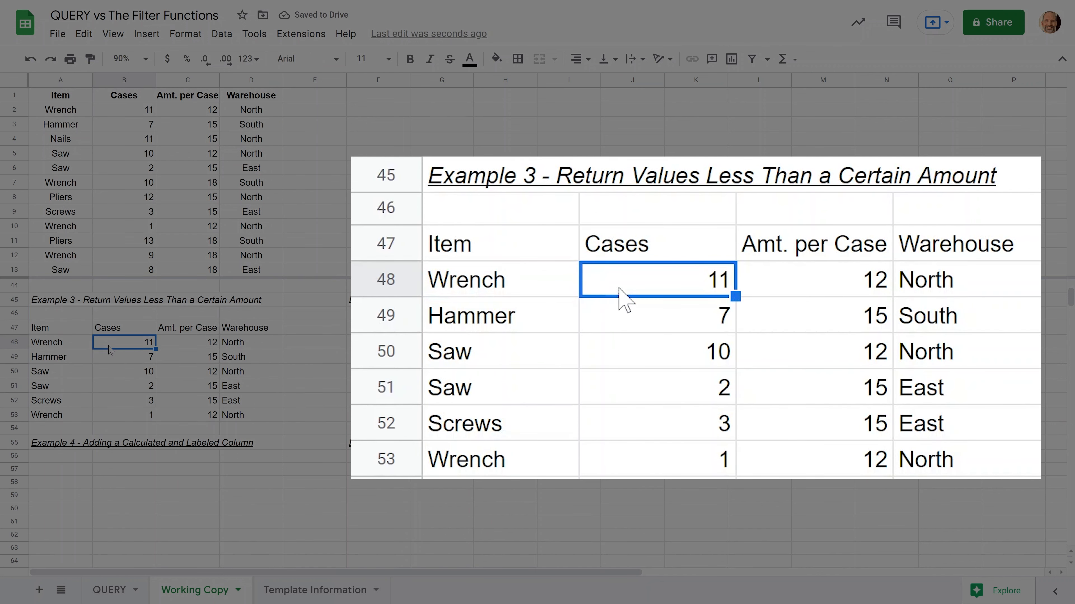
pyautogui.click(115, 360)
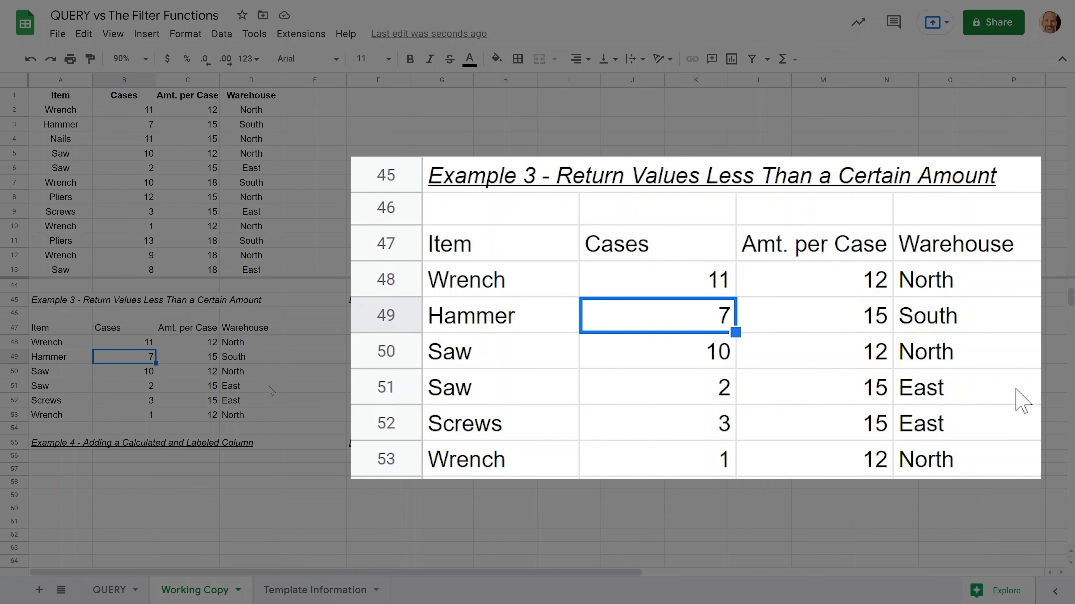
pyautogui.click(305, 385)
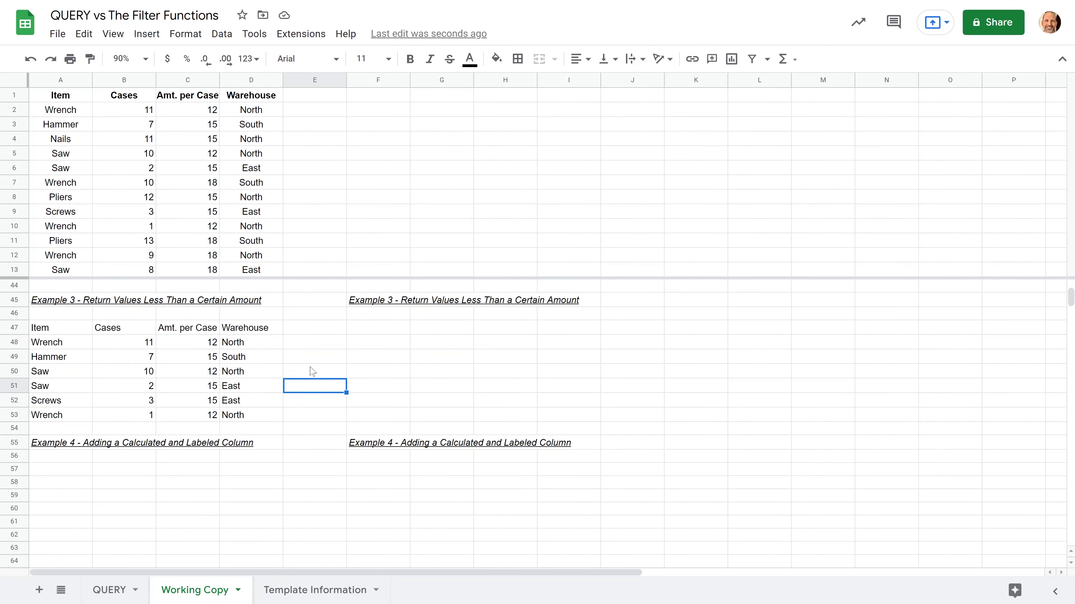
pyautogui.click(312, 372)
pyautogui.write('=')
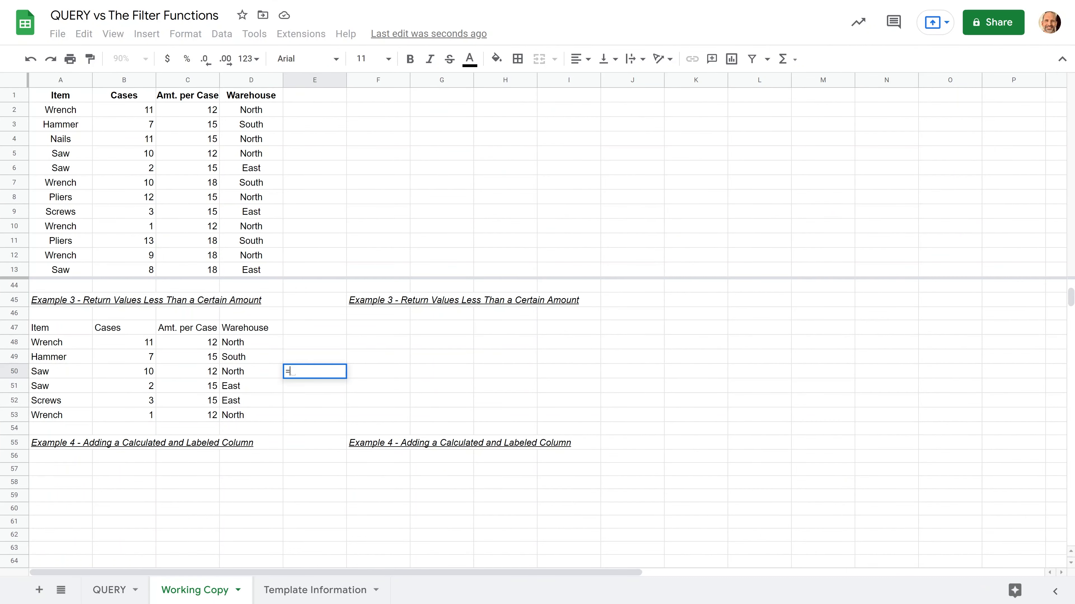
pyautogui.click(124, 372)
pyautogui.write('*')
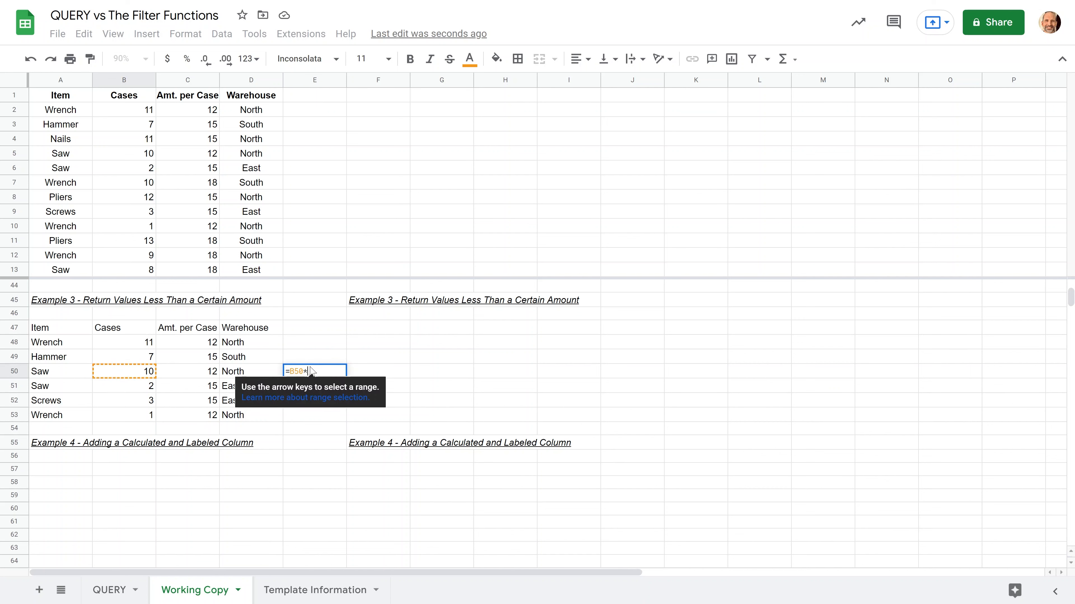
pyautogui.click(188, 371)
pyautogui.press('Return')
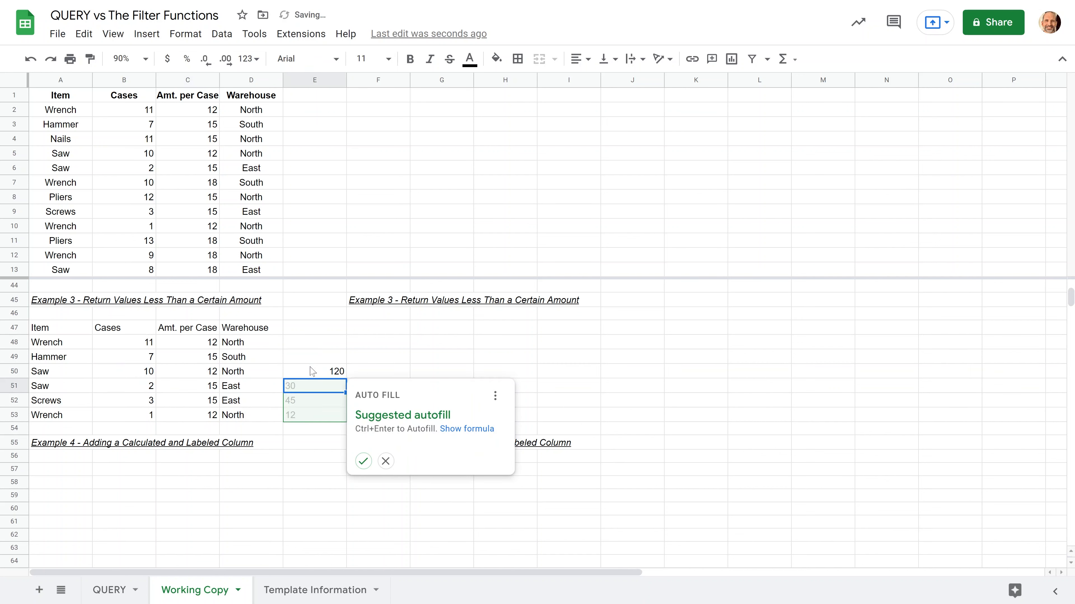
pyautogui.moveTo(321, 345); pyautogui.dragTo(319, 422)
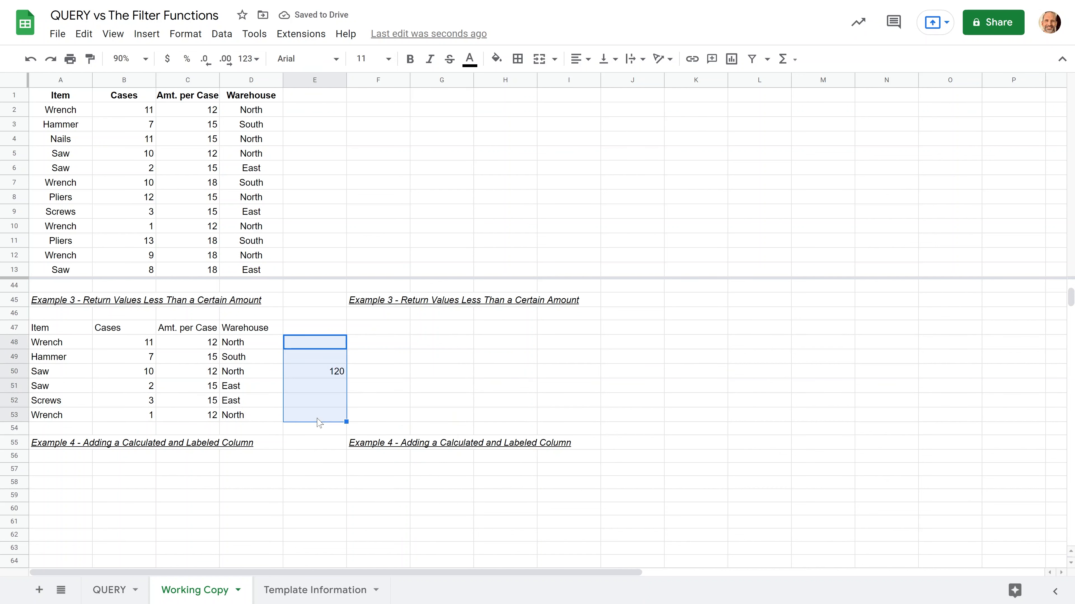
pyautogui.press('Delete')
# Copy the table headers from A1:D1 to F47 under the second Example 3 heading
pyautogui.click(407, 342)
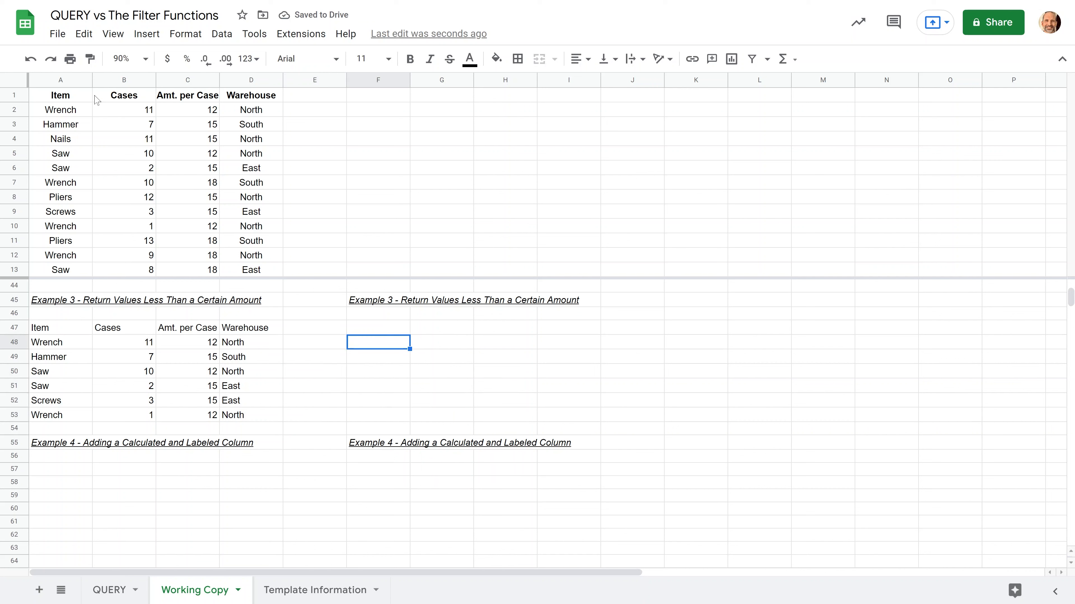
pyautogui.moveTo(71, 97); pyautogui.dragTo(239, 103)
pyautogui.hotkey('ctrl', 'c')
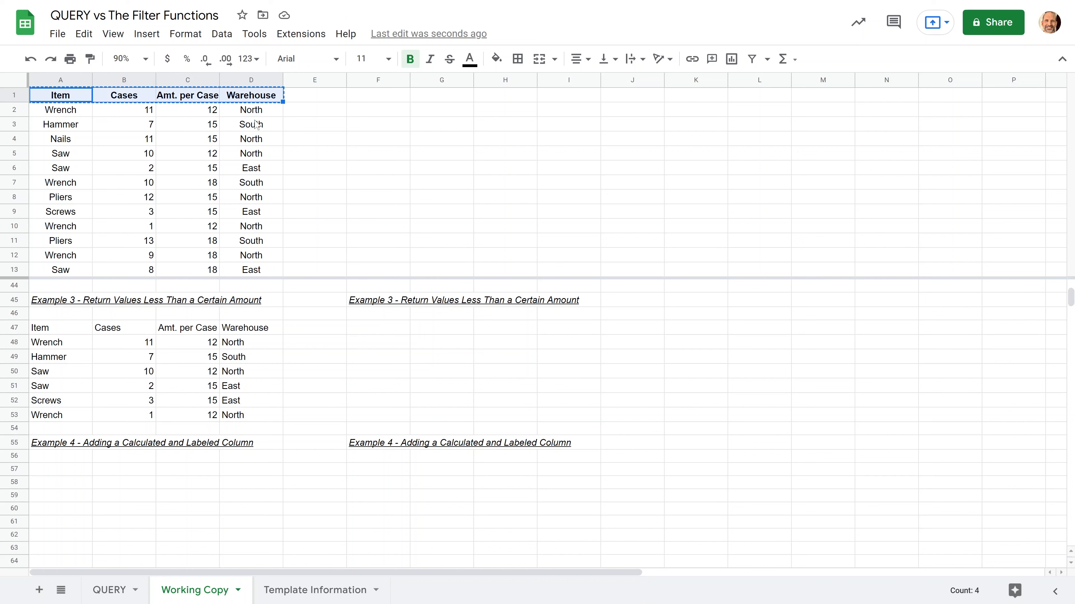
pyautogui.click(405, 330)
pyautogui.hotkey('ctrl', 'v')
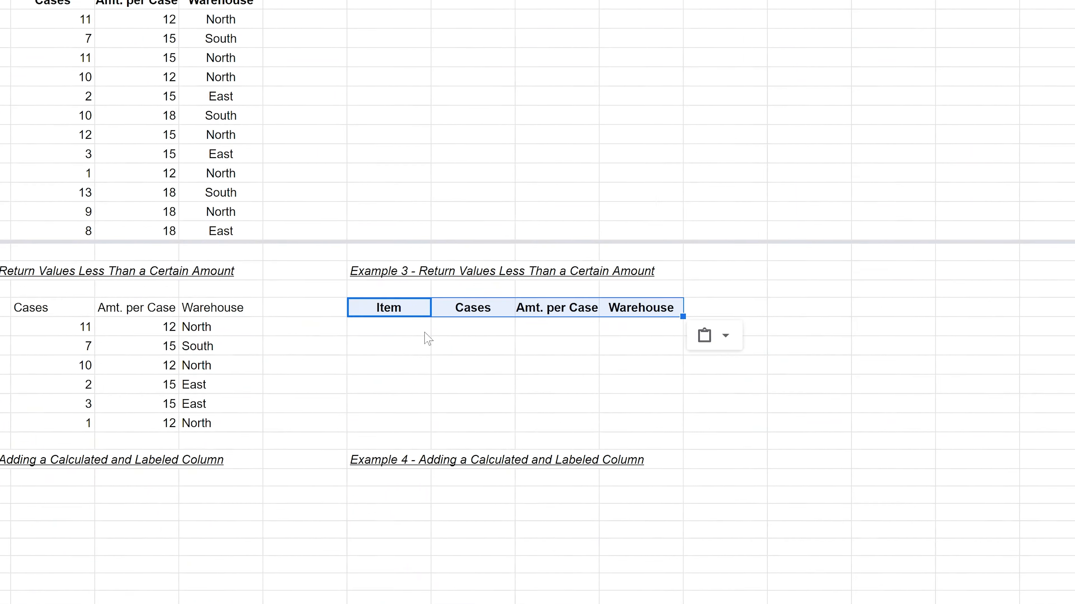
# Begin a FILTER formula in F48 with range A2:D13 and start its condition with B2:B13*C2:C13
pyautogui.click(404, 341)
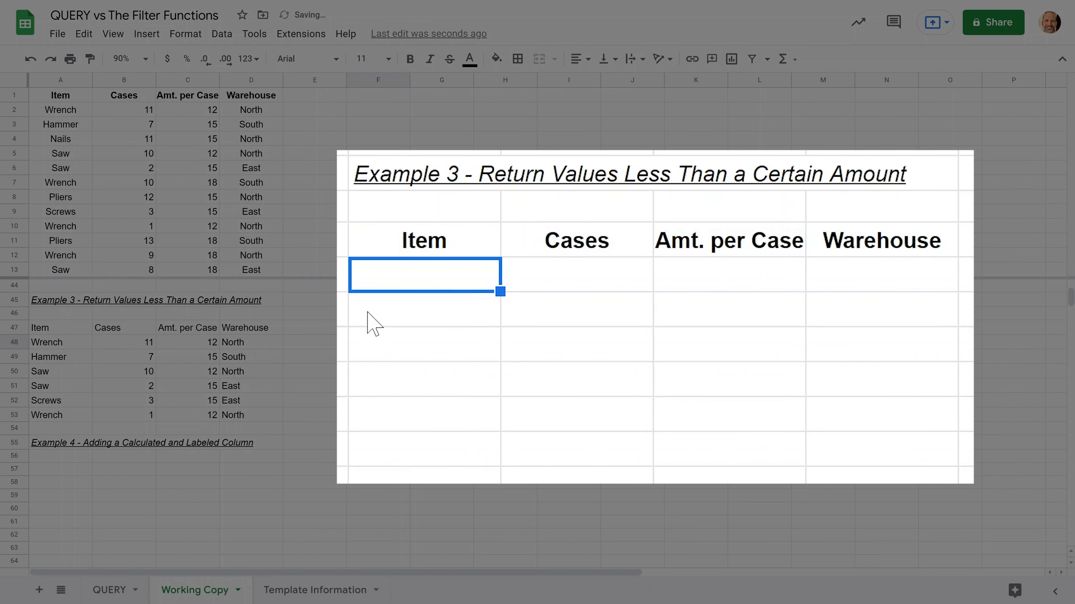
pyautogui.write('=')
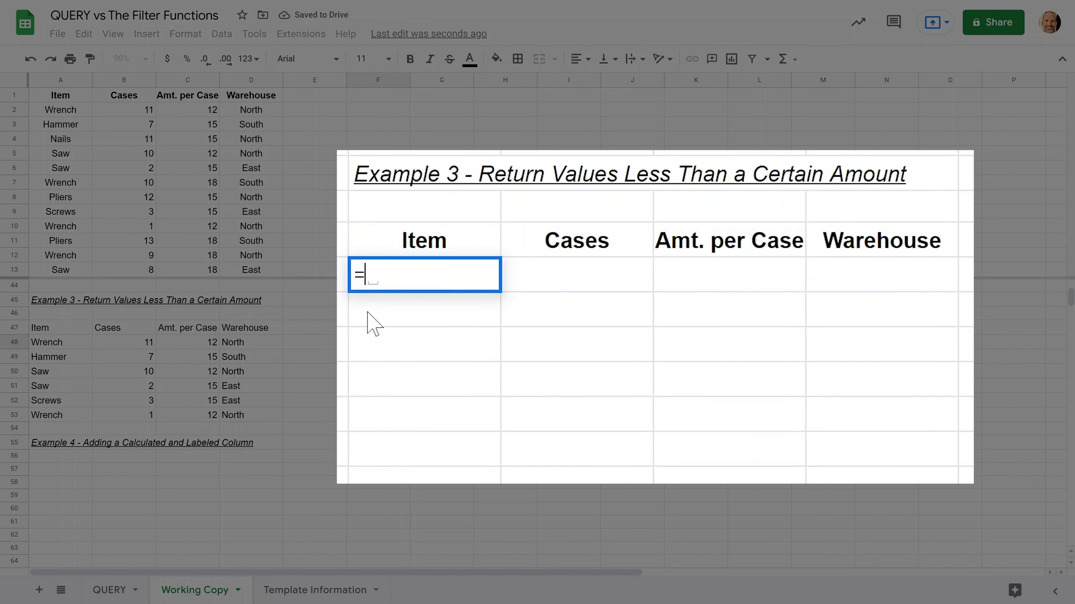
pyautogui.write('FILTER(')
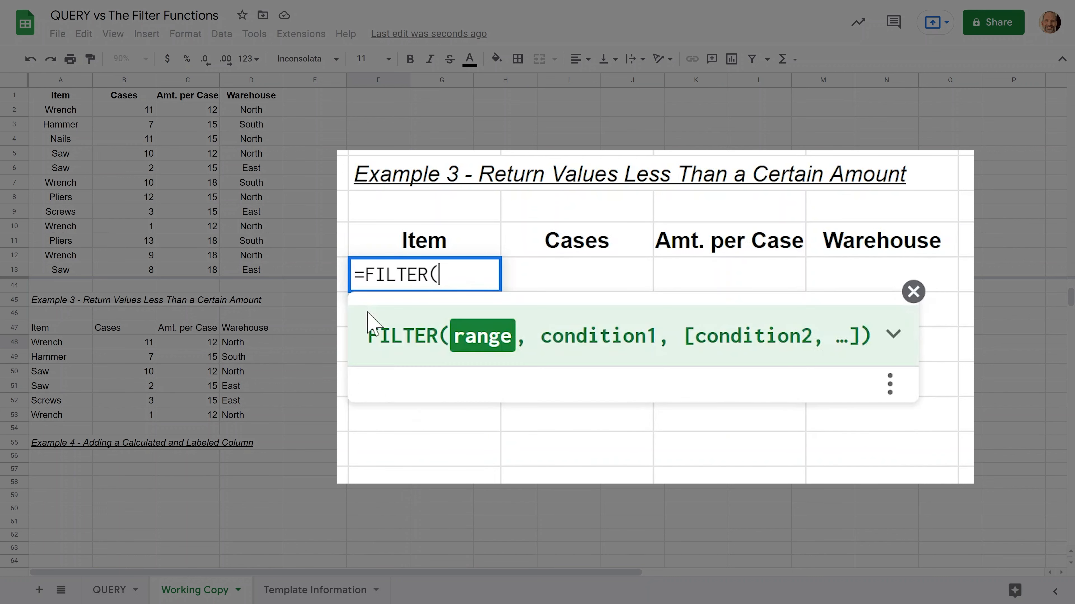
pyautogui.write('A2:D13,')
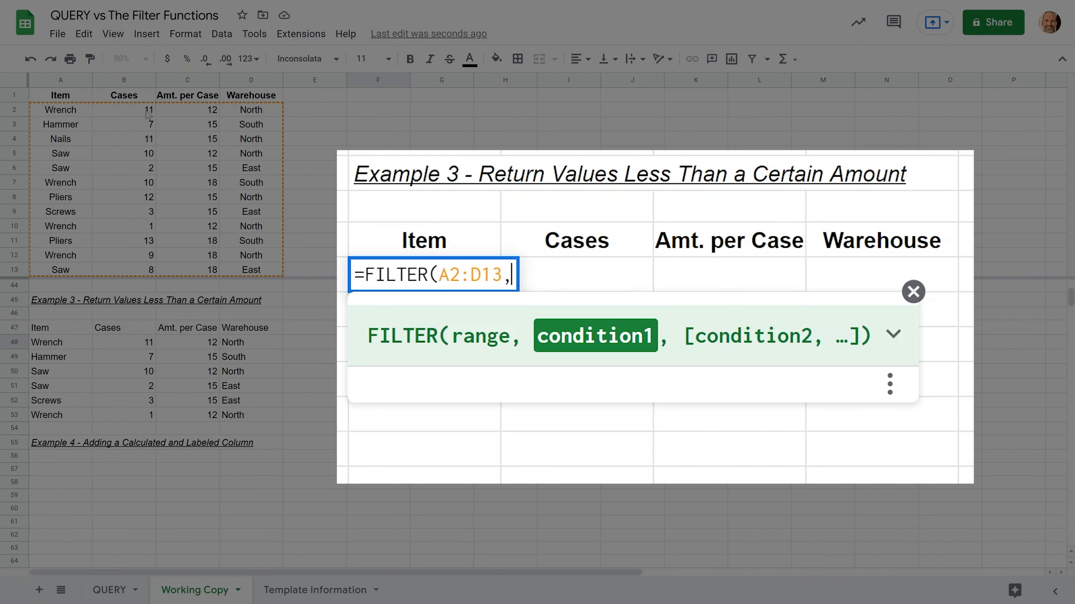
pyautogui.moveTo(147, 113); pyautogui.dragTo(148, 266)
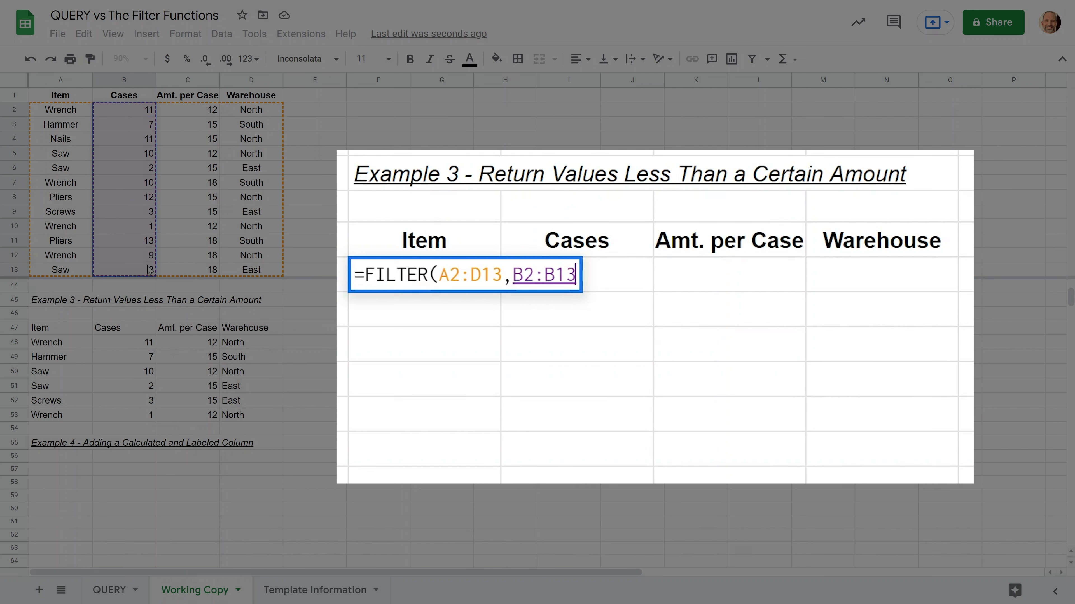
pyautogui.write('*')
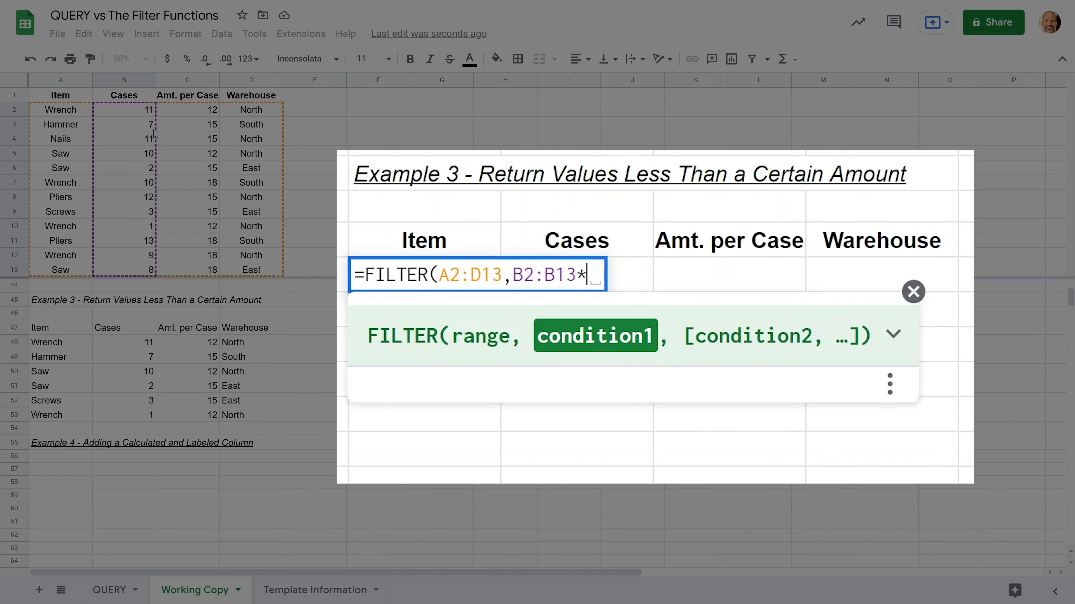
pyautogui.click(183, 112)
pyautogui.moveTo(183, 115); pyautogui.dragTo(194, 270)
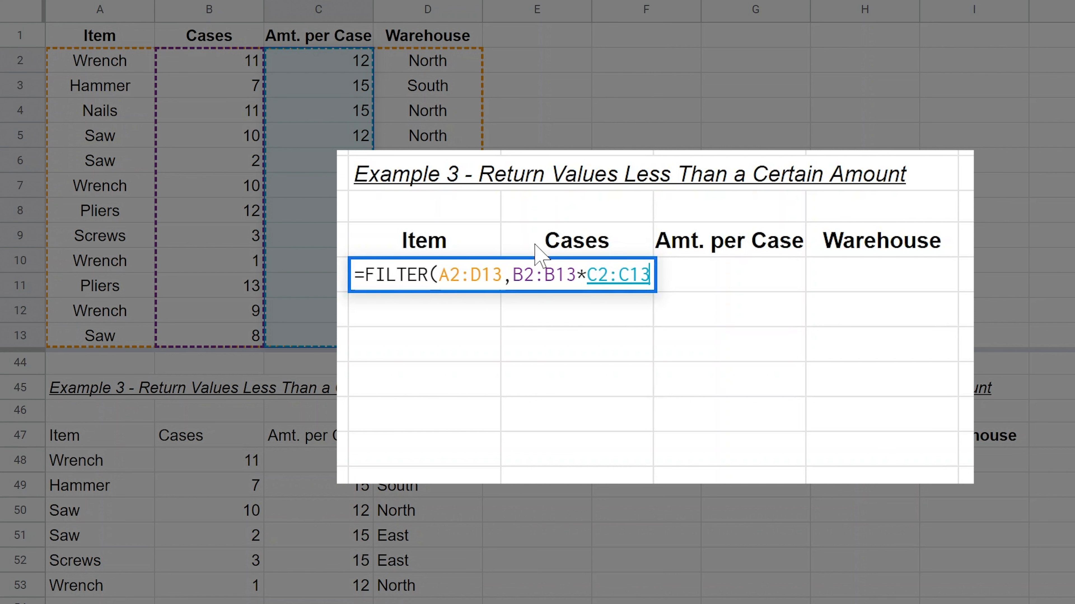
# Complete the F48 FILTER condition with <140, close the formula and enter it
pyautogui.write('<')
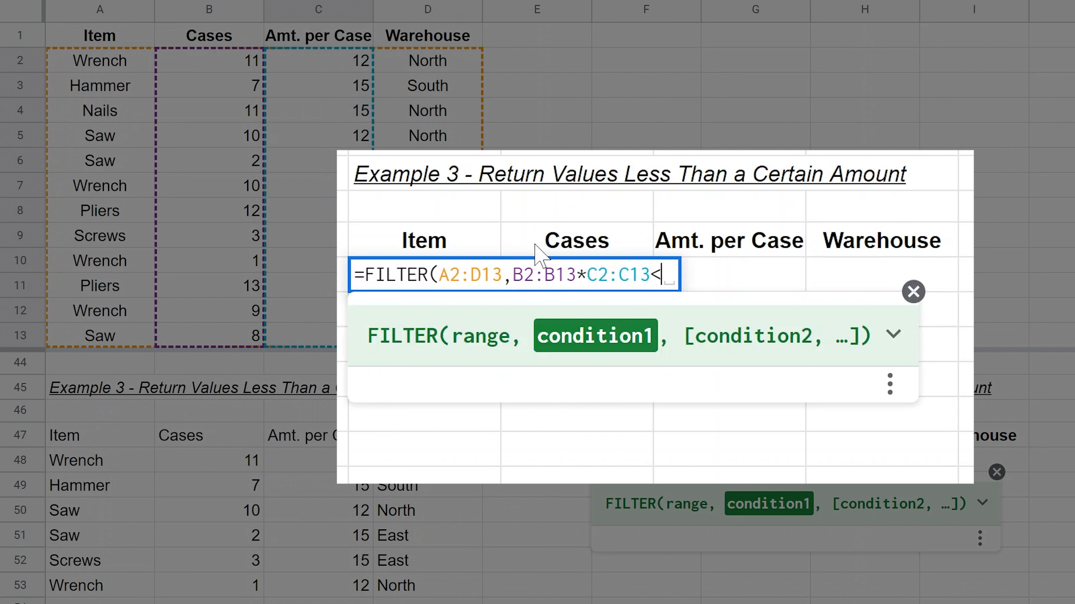
pyautogui.write('14')
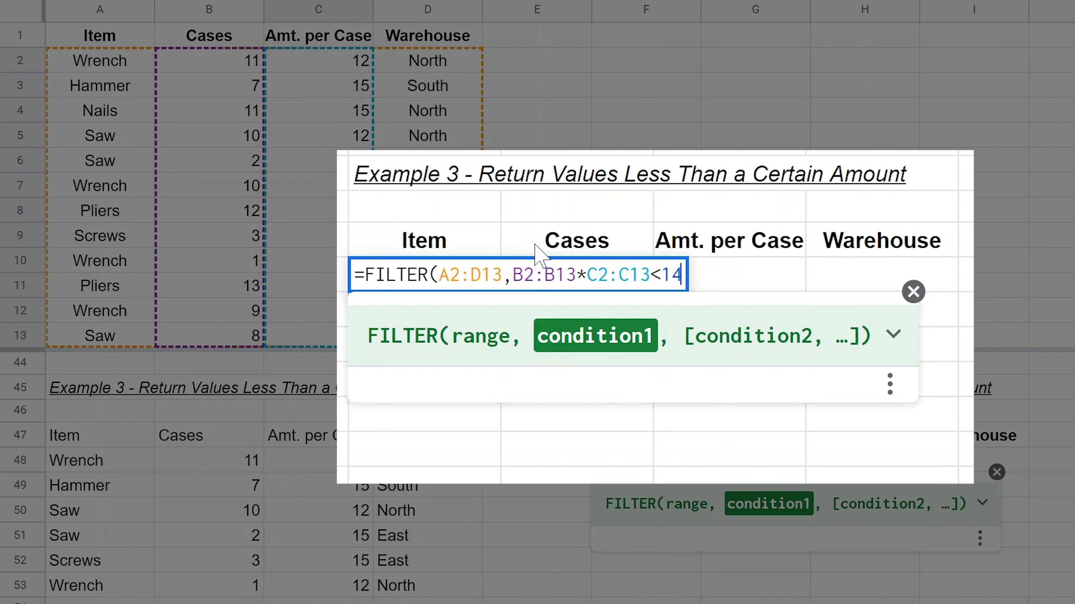
pyautogui.write('0')
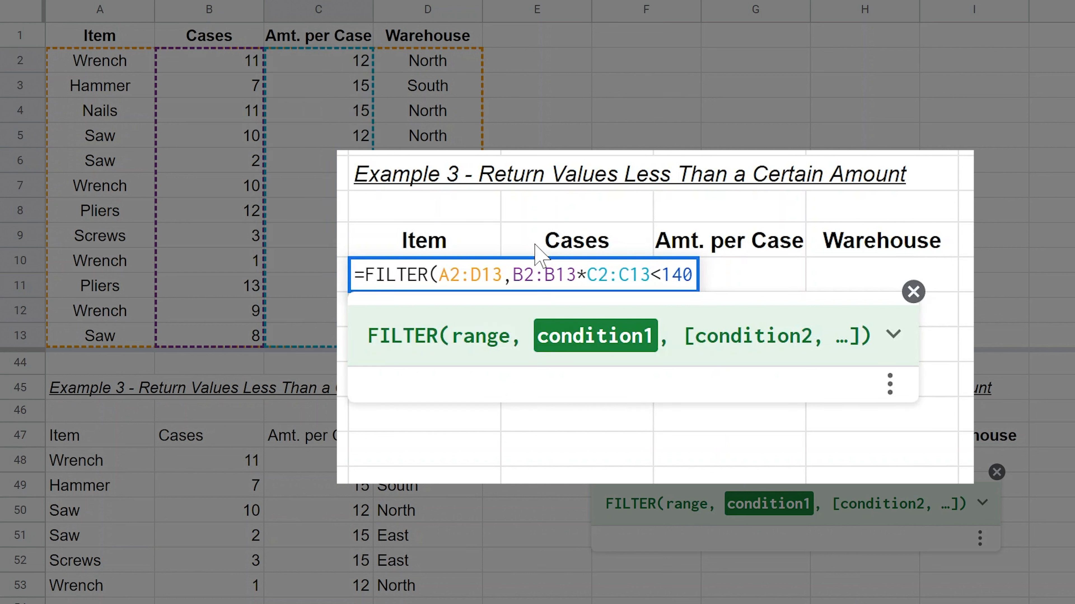
pyautogui.write(')')
pyautogui.press('Return')
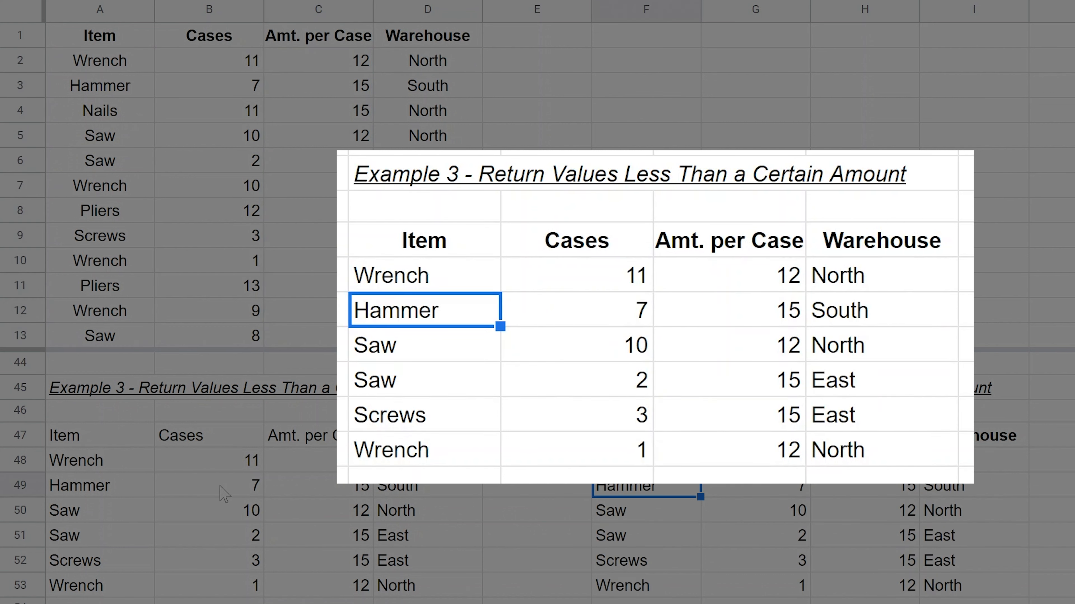
# Review the FILTER formula in F48 and the QUERY formula in A47 to compare their syntax, leaving both unedited
pyautogui.click(388, 279)
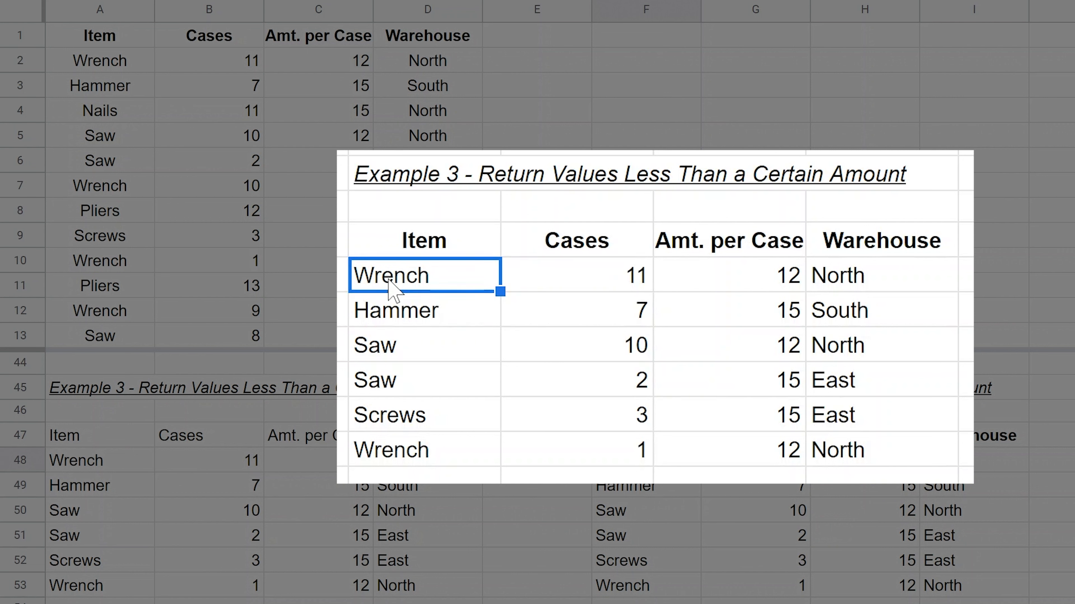
pyautogui.click(426, 242)
pyautogui.click(427, 275)
pyautogui.write('=FILTER(A2:D13,B2:B13*C2:C13<140)')
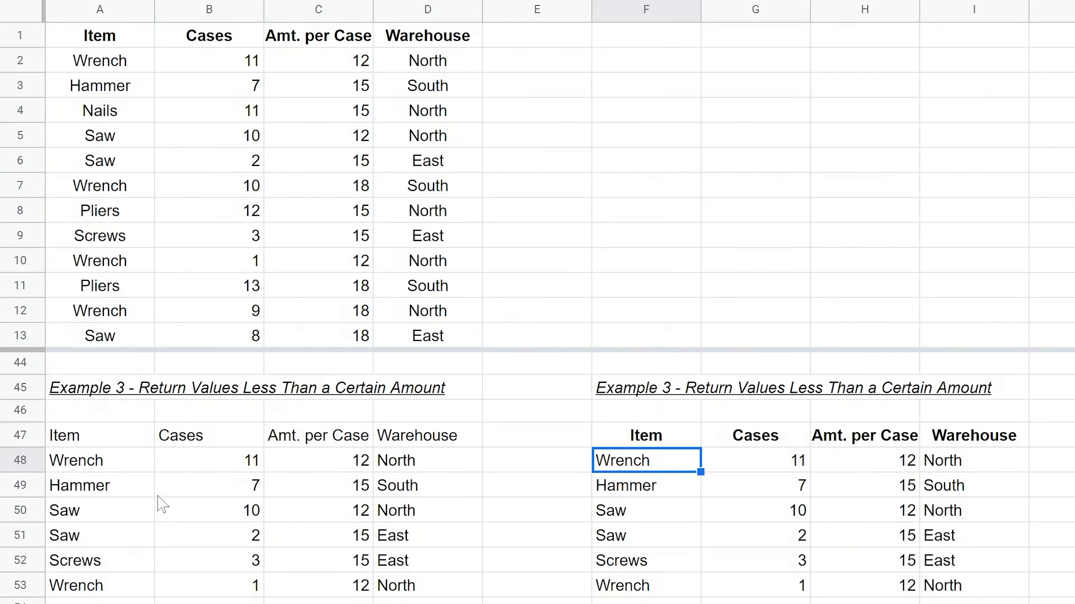
pyautogui.doubleClick(47, 436)
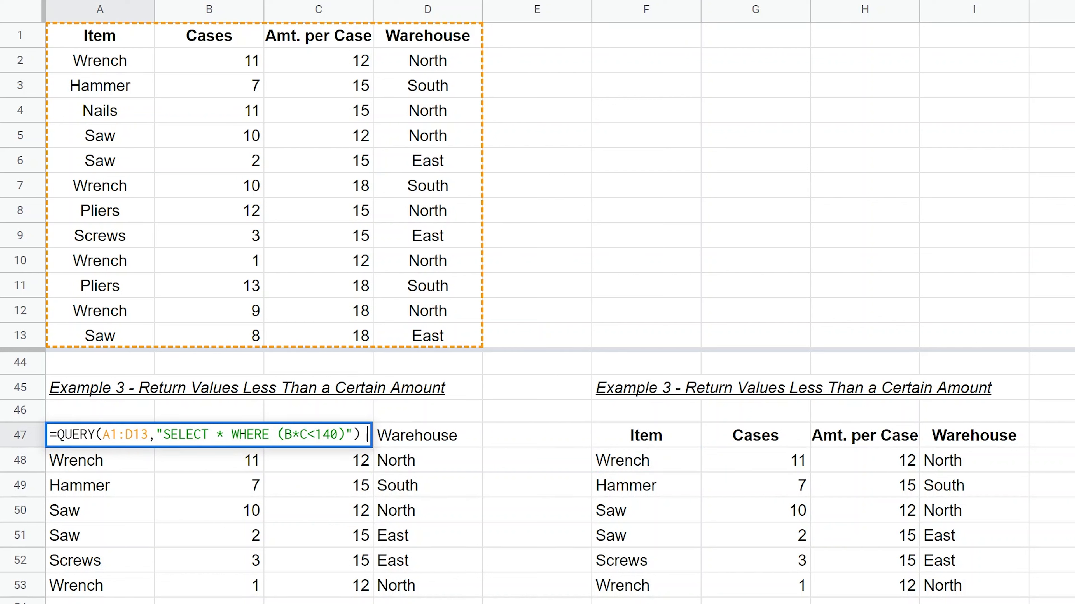
pyautogui.press('Escape')
# Paste the formula =QUERY(A1:D13, "SELECT A, B, C, (B*C) LABEL (B*C) 'Total'",1) into A57 under the first Example 4 heading
pyautogui.press('Down')
pyautogui.press('Down')
pyautogui.hotkey('ctrl', 'Down')
pyautogui.press('Down')
pyautogui.press('Down')
pyautogui.press('Down')
pyautogui.press('Down')
pyautogui.press('Down')
pyautogui.press('Down')
pyautogui.press('Down')
pyautogui.press('Down')
pyautogui.press('Down')
pyautogui.press('Down')
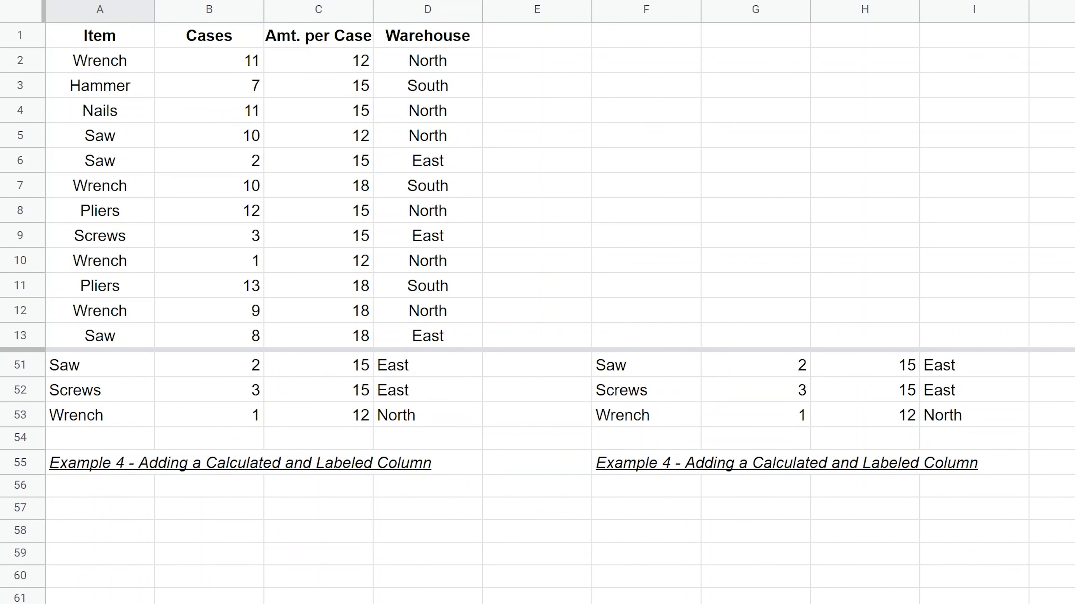
pyautogui.press('Down')
pyautogui.press('Down')
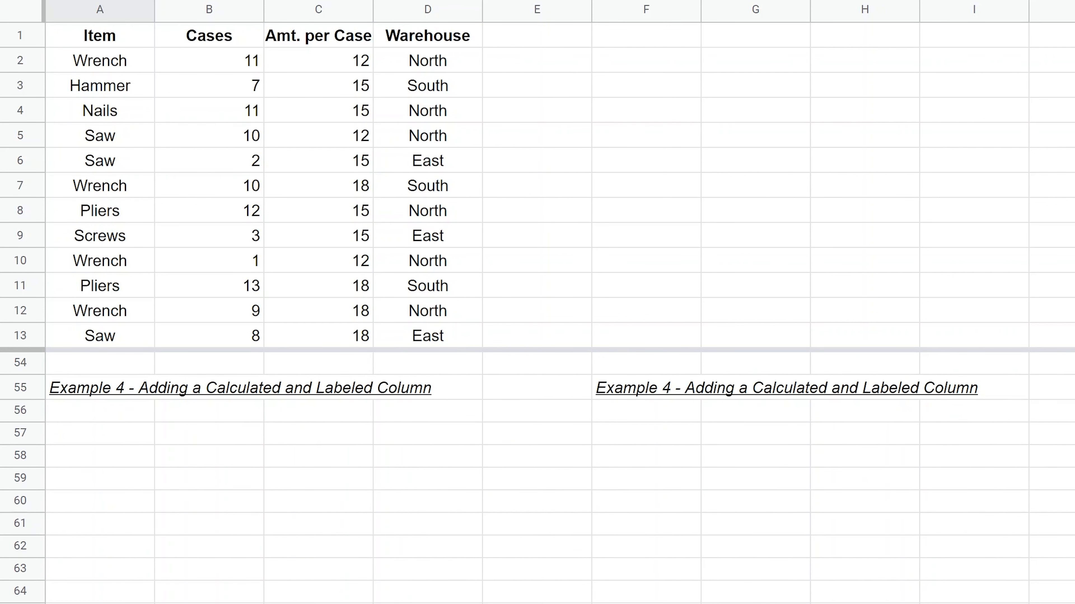
pyautogui.press('Up')
pyautogui.press('Up')
pyautogui.press('Up')
pyautogui.press('Up')
pyautogui.press('Up')
pyautogui.press('Up')
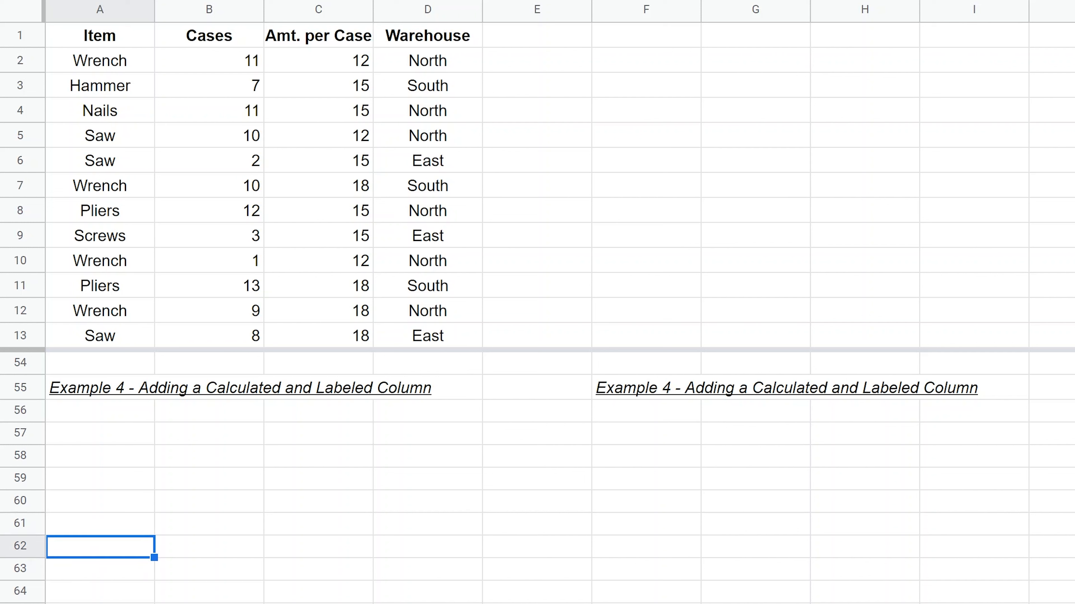
pyautogui.press('Up')
pyautogui.press('Up')
pyautogui.press('Up')
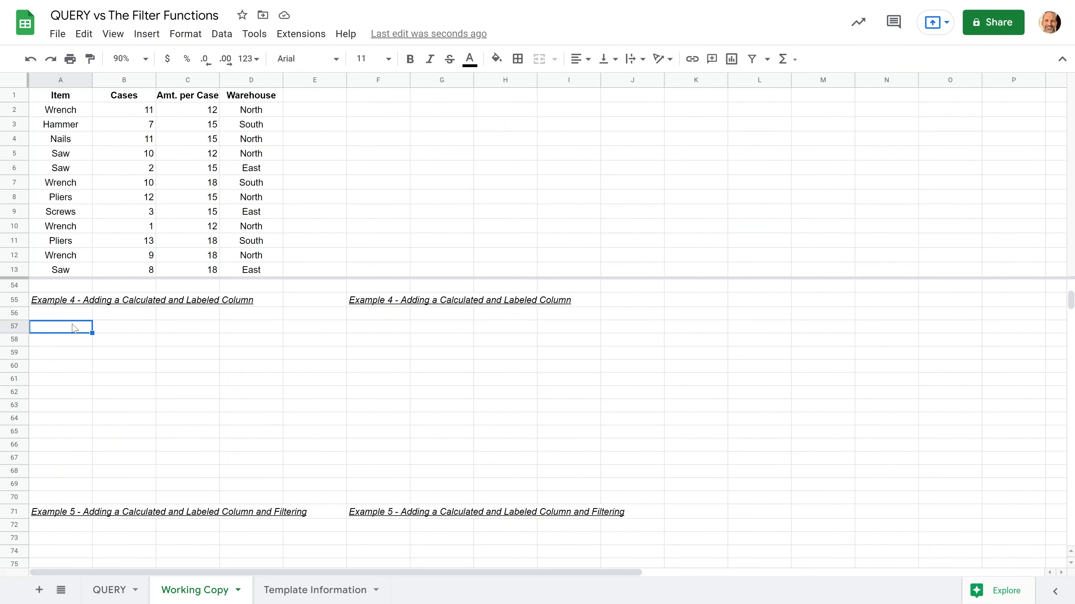
pyautogui.hotkey('ctrl', 'v')
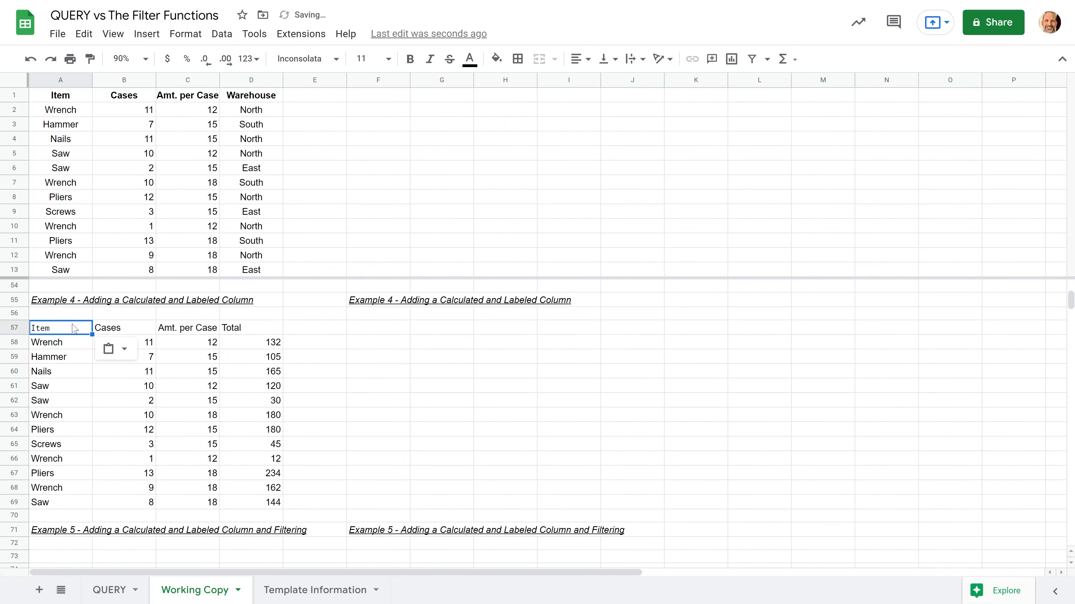
# Copy the formatting of the Cases header in B57 onto the Item header in A57
pyautogui.click(126, 326)
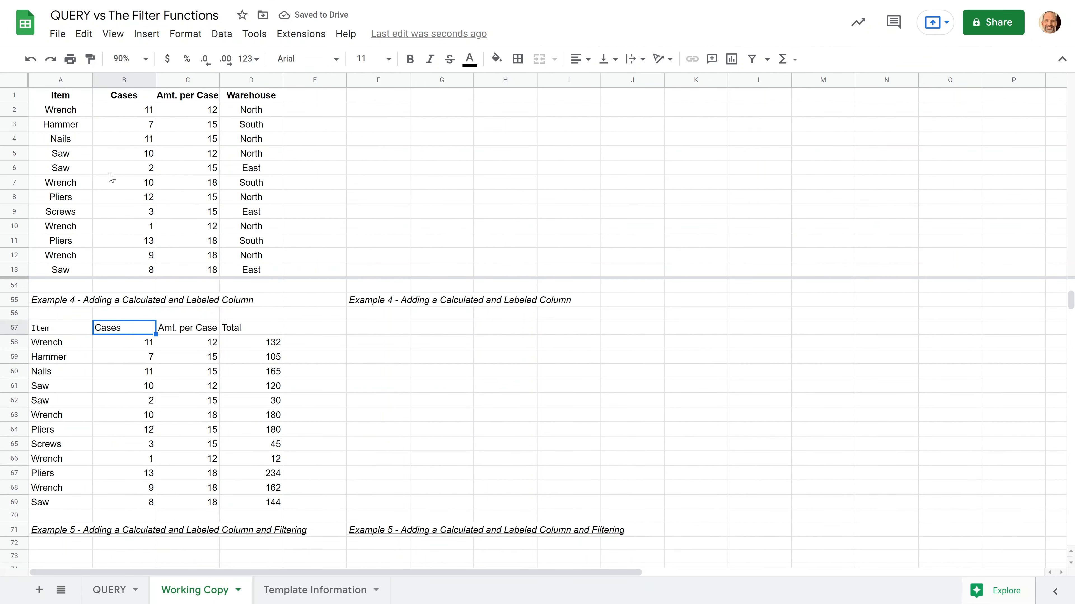
pyautogui.click(90, 59)
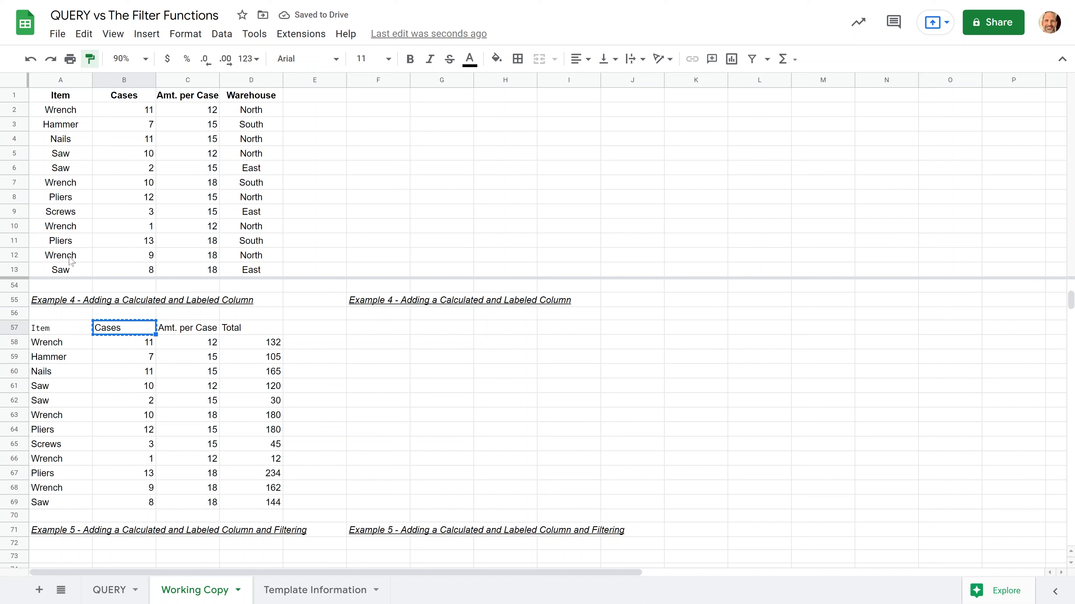
pyautogui.click(55, 329)
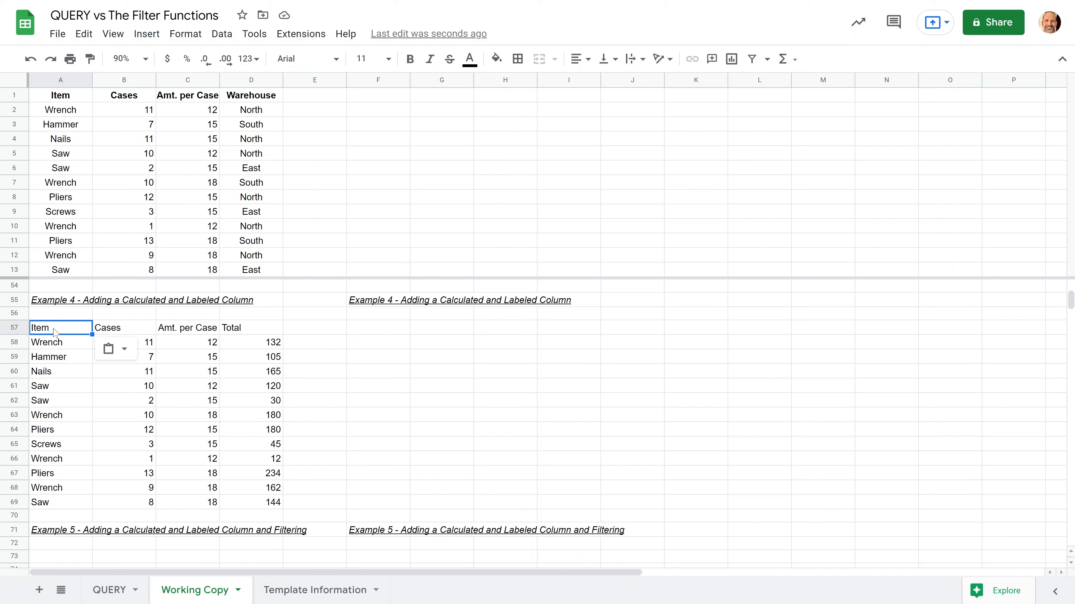
# Examine the QUERY formula in A57 and its calculated Total column in D57:D60, leaving them unedited
pyautogui.click(57, 347)
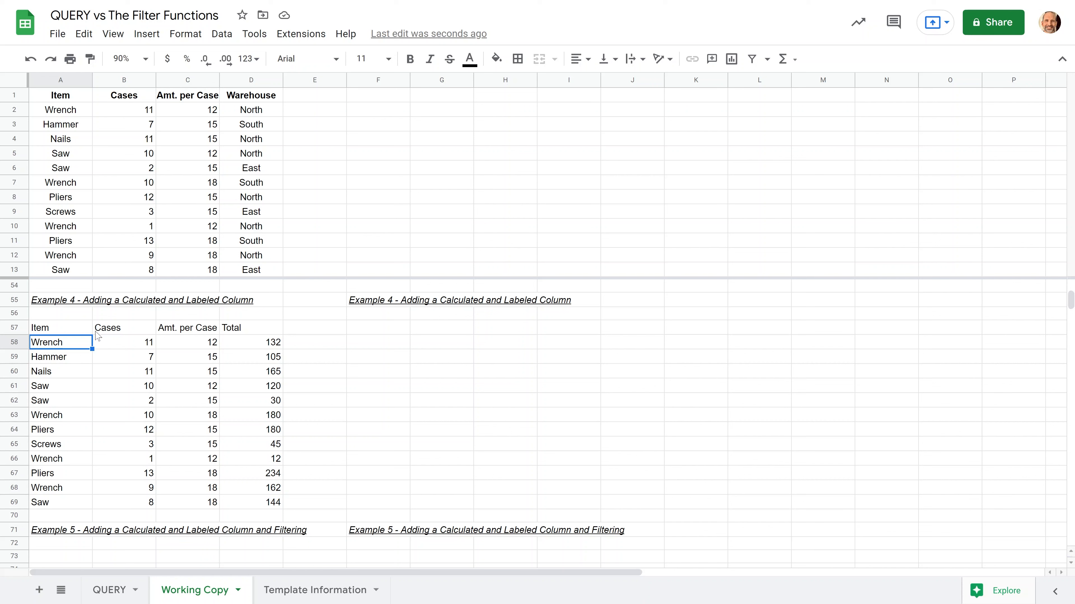
pyautogui.click(79, 333)
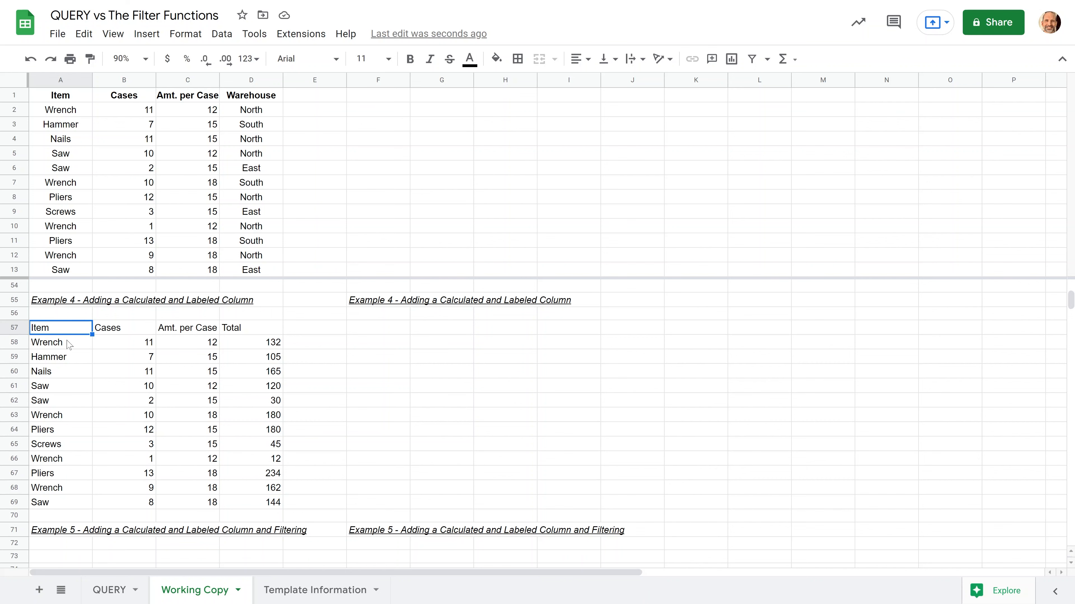
pyautogui.doubleClick(54, 333)
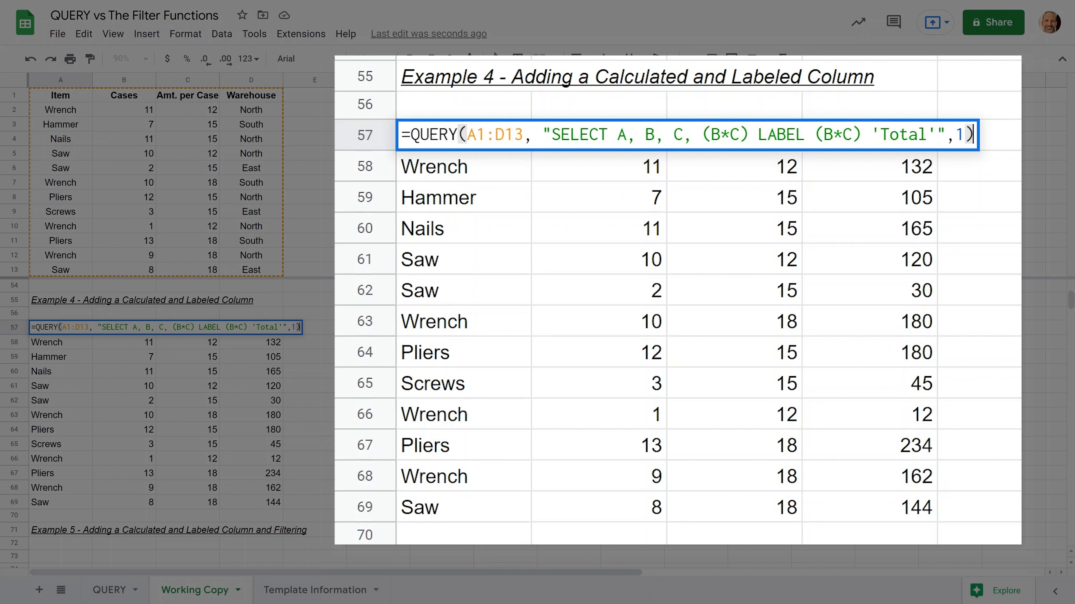
pyautogui.press('Escape')
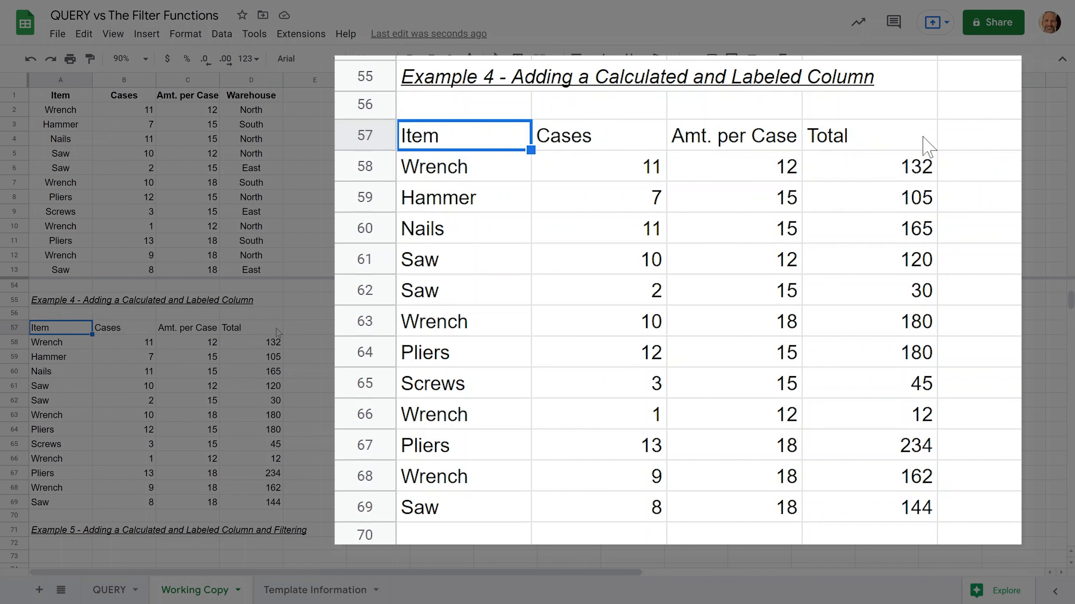
pyautogui.click(261, 331)
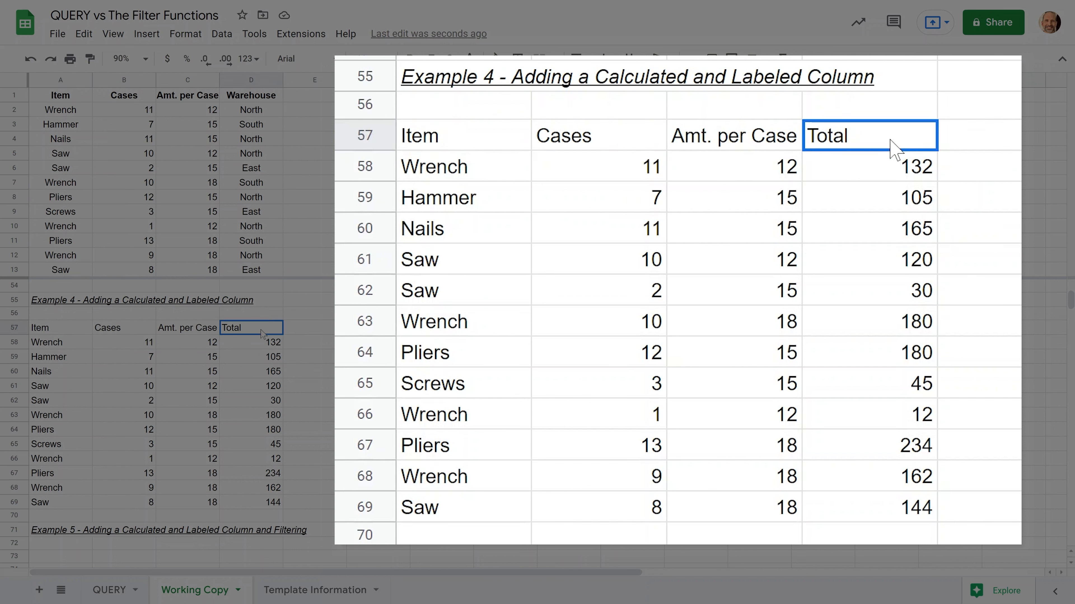
pyautogui.click(249, 346)
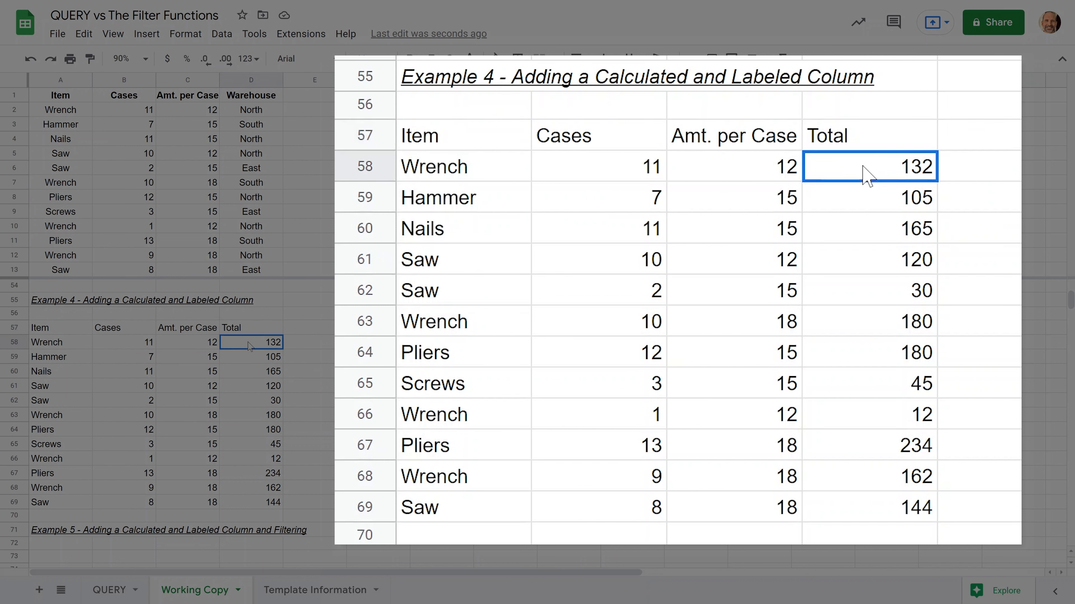
pyautogui.click(248, 360)
pyautogui.click(248, 375)
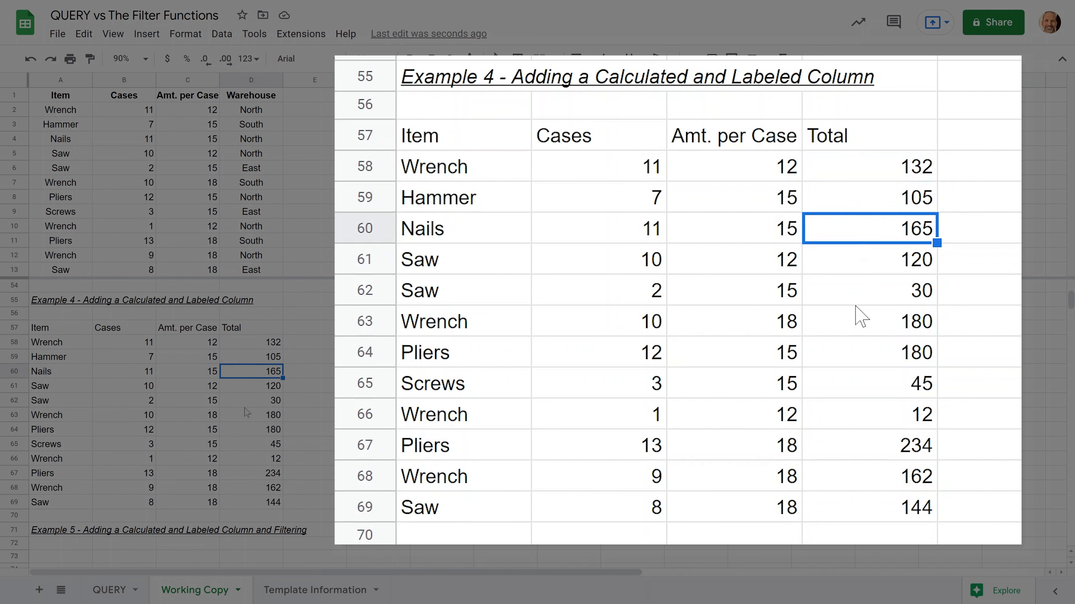
pyautogui.click(250, 329)
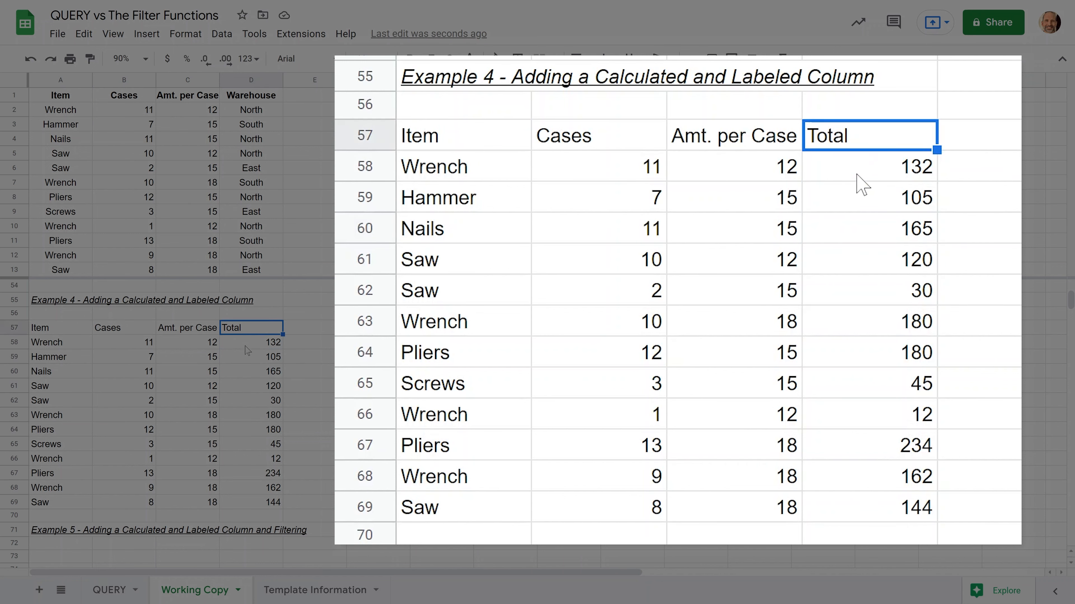
pyautogui.click(248, 346)
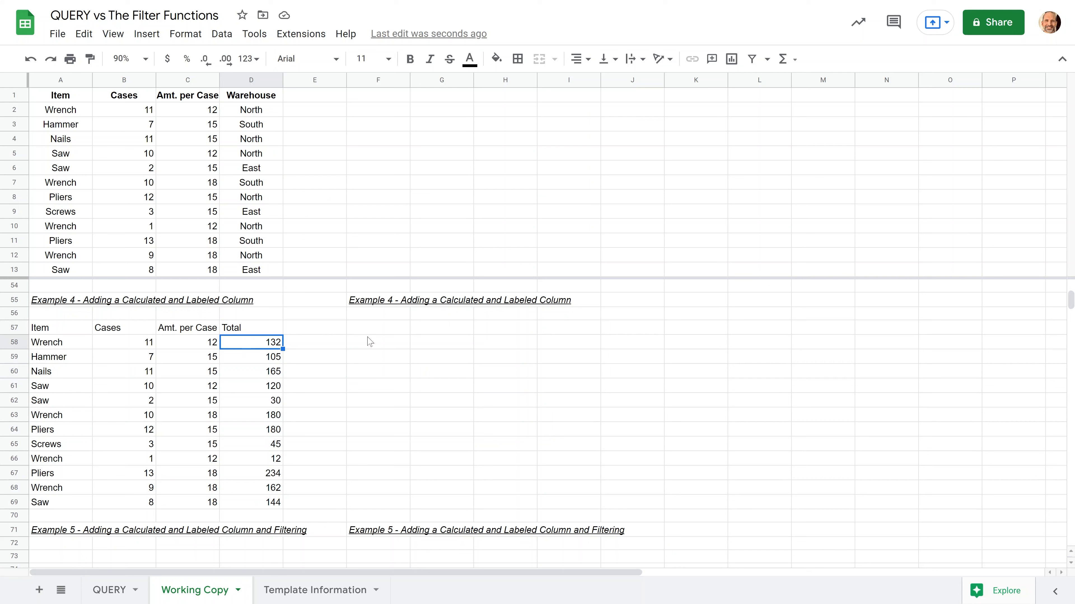
# Copy the table headers from A1:D1 to F57 under the second Example 4 heading
pyautogui.click(381, 331)
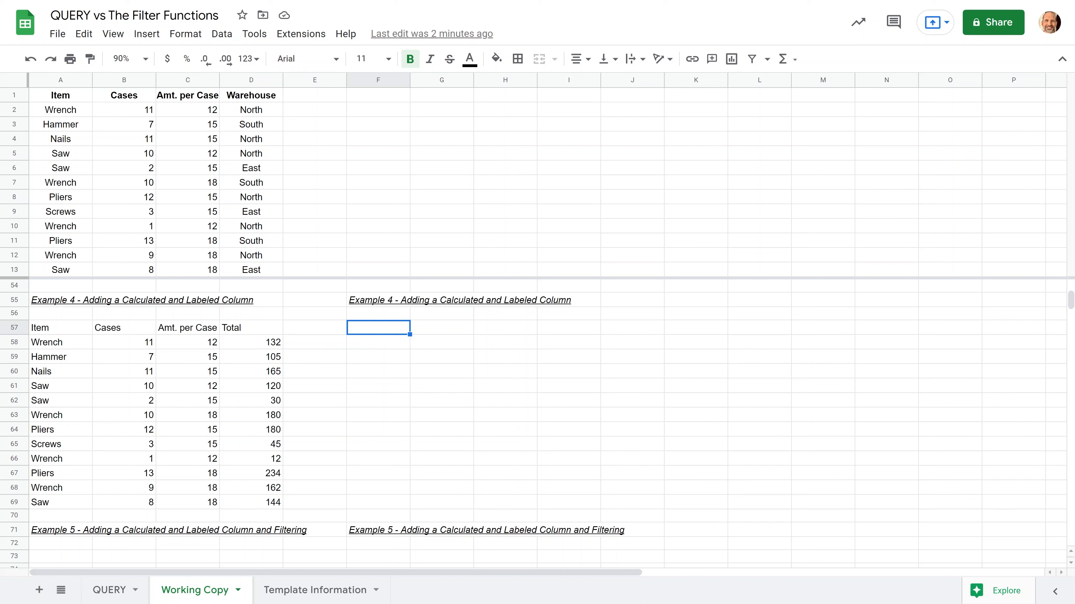
pyautogui.moveTo(44, 94); pyautogui.dragTo(228, 105)
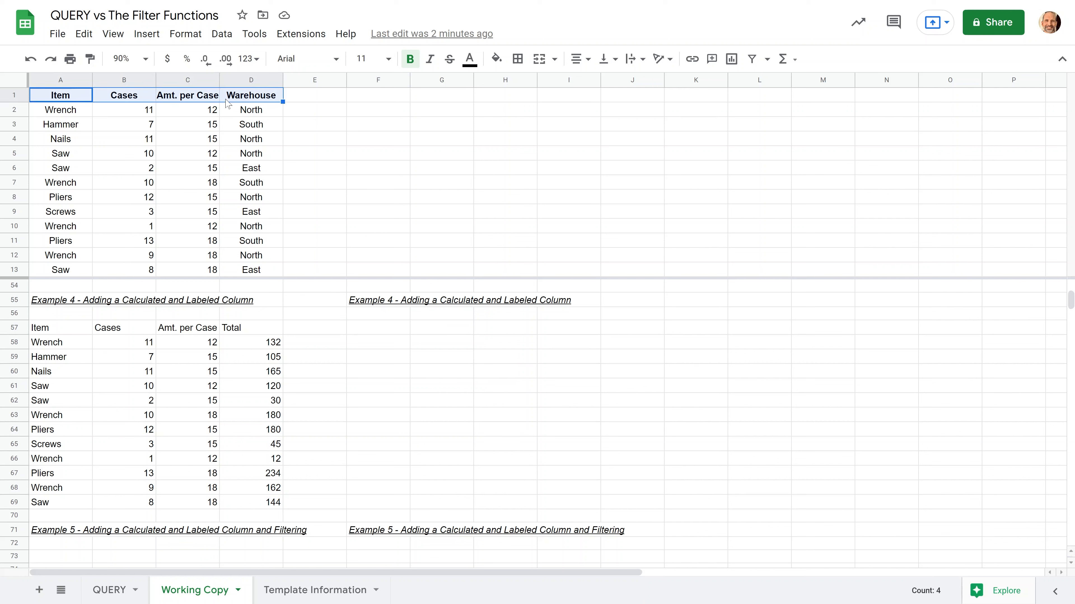
pyautogui.hotkey('ctrl', 'c')
pyautogui.click(377, 329)
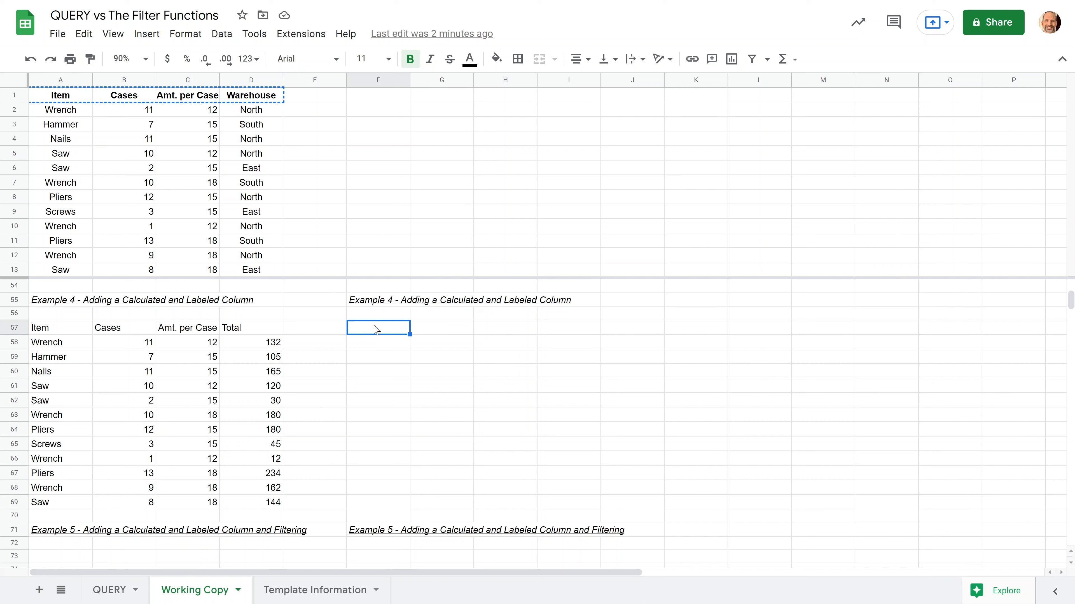
pyautogui.hotkey('ctrl', 'v')
# Replace the Warehouse header in I57 with Total
pyautogui.click(377, 344)
pyautogui.click(577, 335)
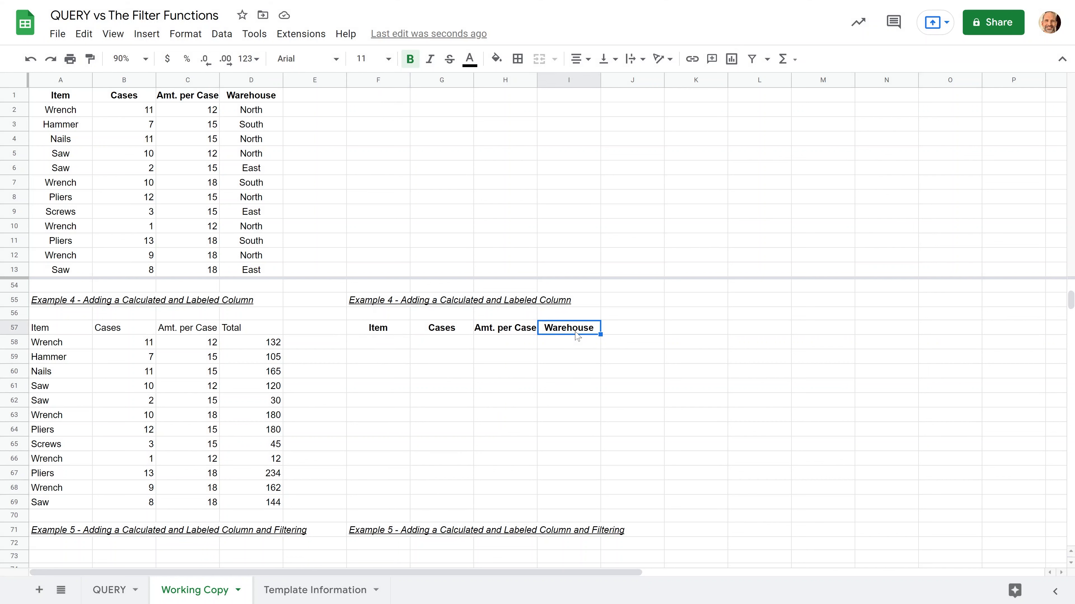
pyautogui.write('Total')
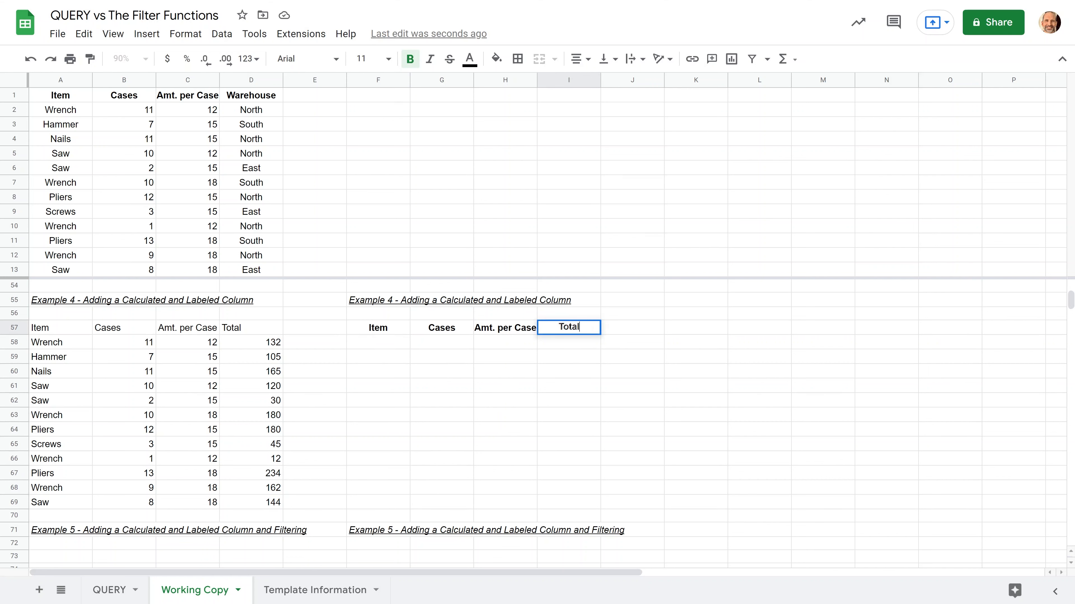
pyautogui.press('Return')
# Begin a FILTER formula in F58 with A2:C13 as its range, ready for the first condition
pyautogui.moveTo(60, 110); pyautogui.dragTo(185, 266)
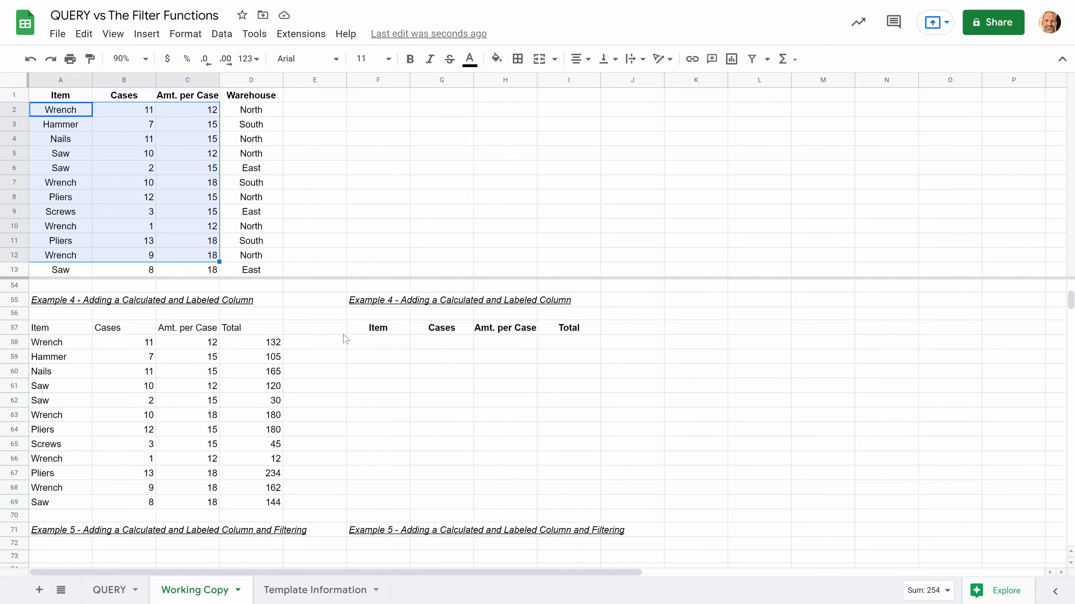
pyautogui.click(367, 347)
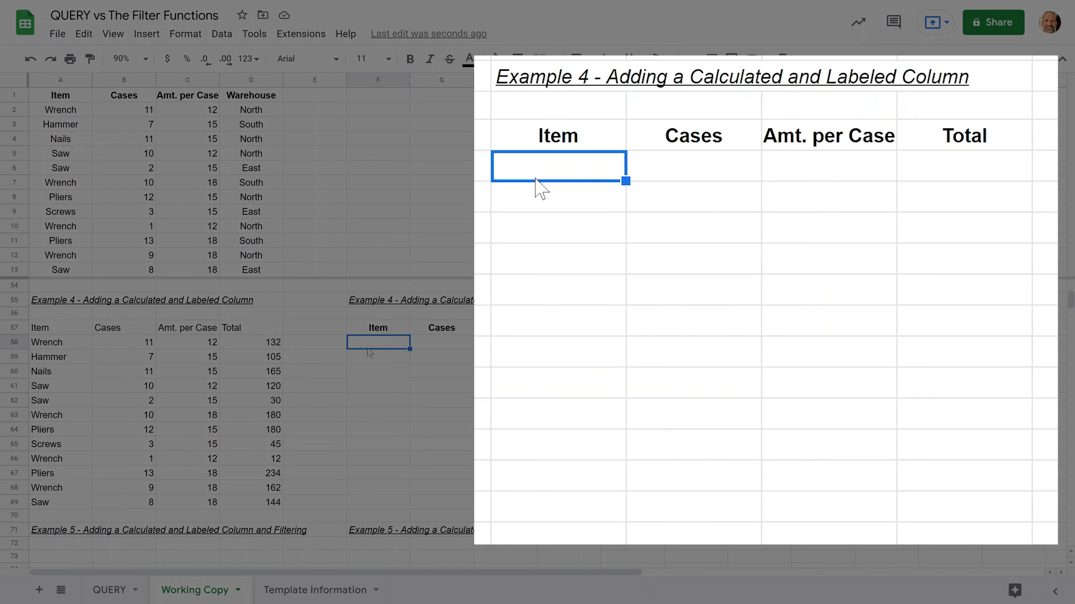
pyautogui.write('=FIL')
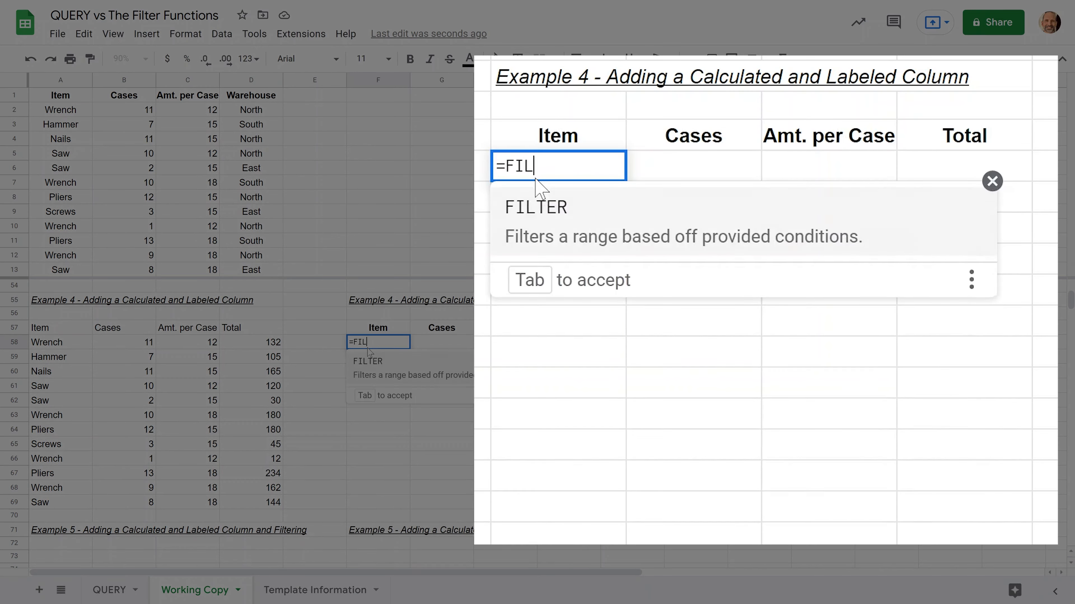
pyautogui.write('TER(')
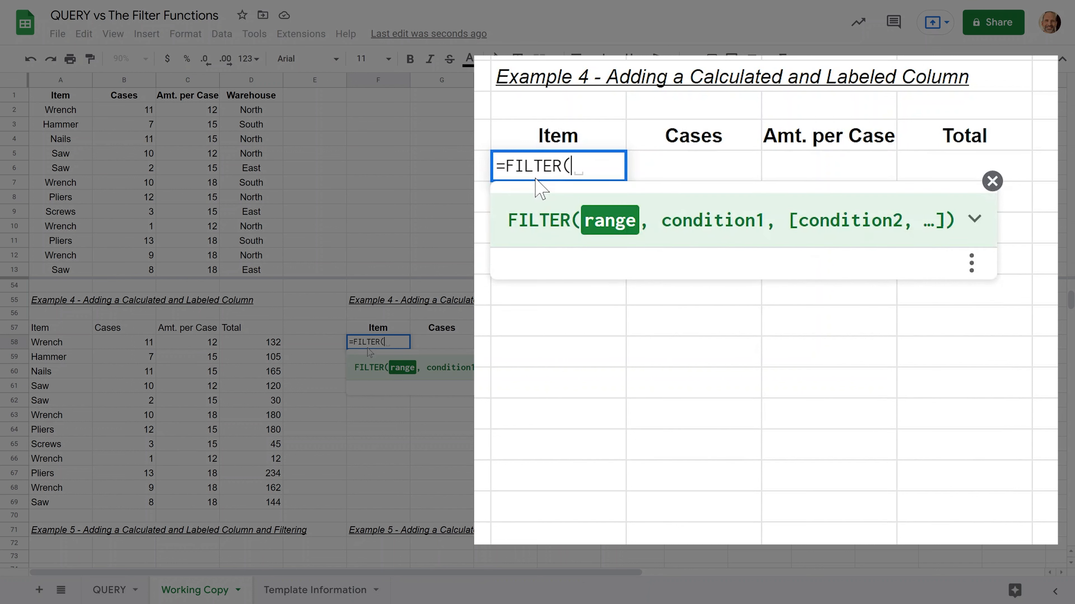
pyautogui.moveTo(61, 109); pyautogui.dragTo(209, 271)
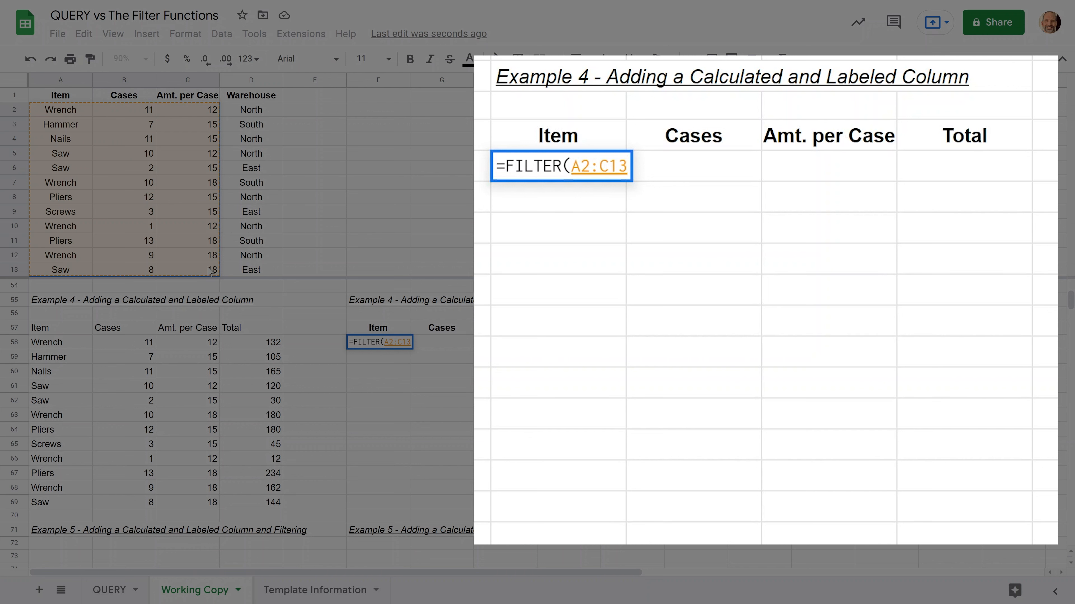
pyautogui.write(',')
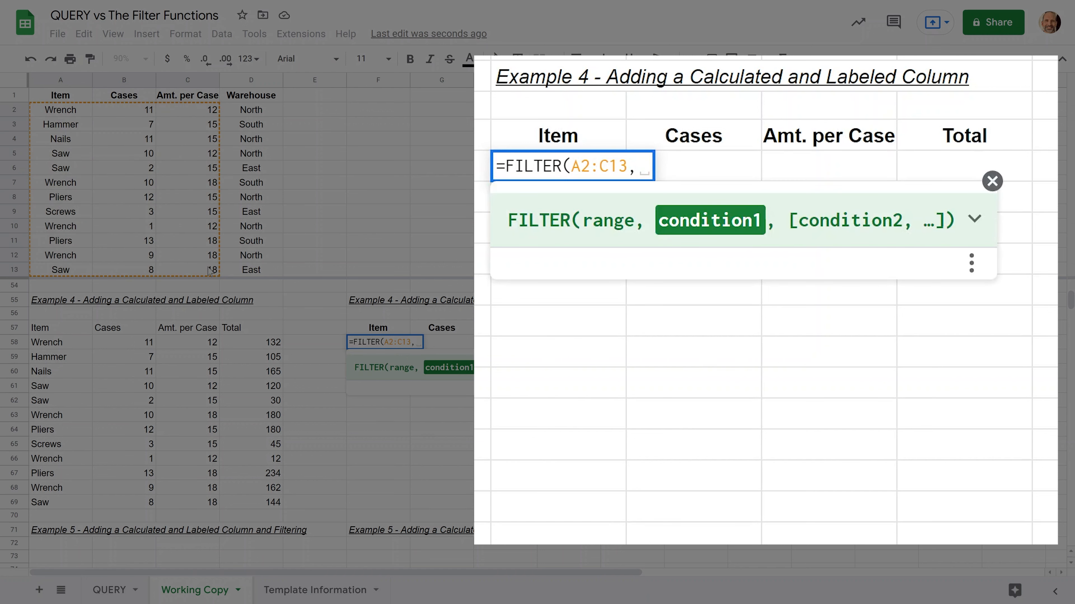
# Complete the FILTER formula in F58 with the condition ISBLANK(A2:A13)=FALSE and enter it
pyautogui.write('ISB')
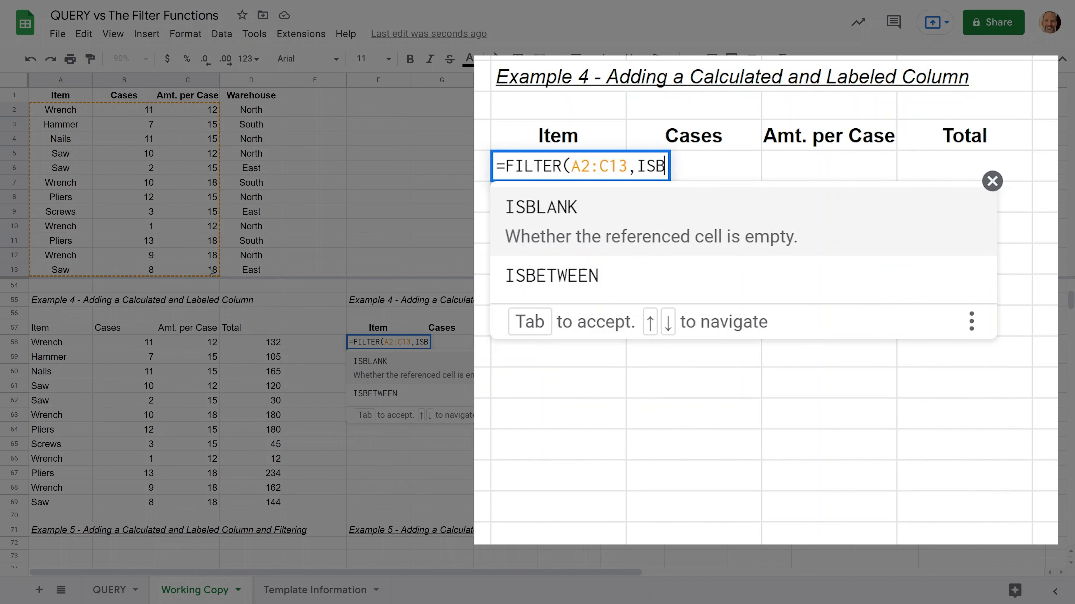
pyautogui.write('LANK')
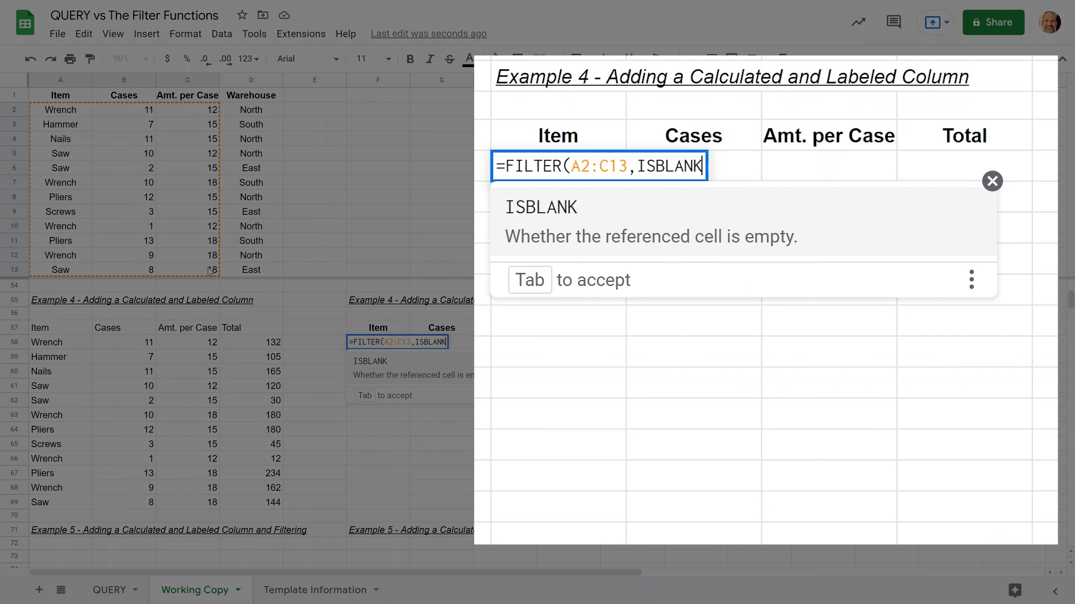
pyautogui.write('(A2:')
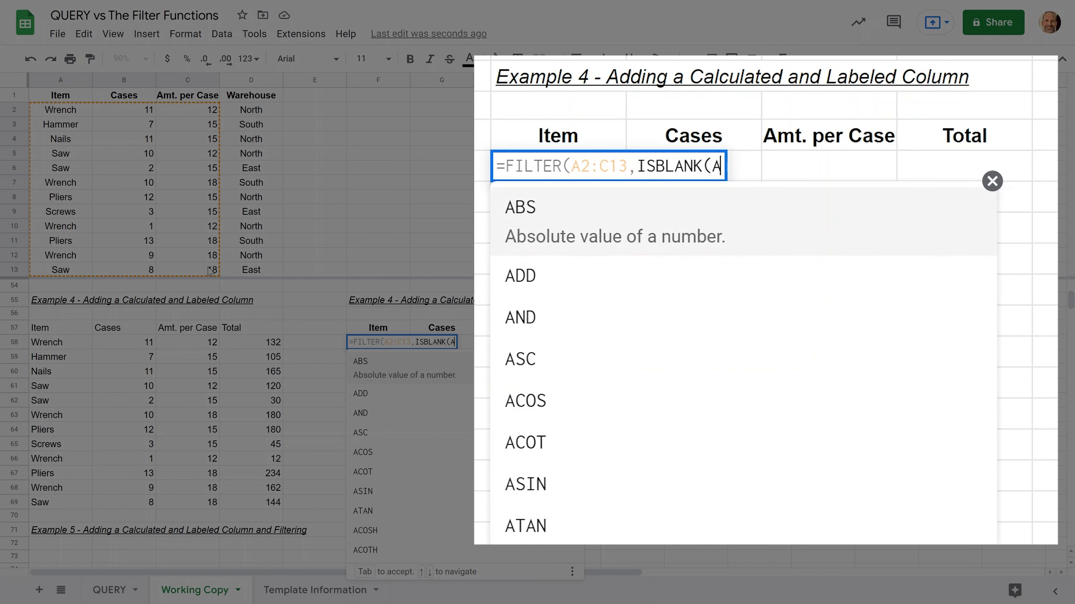
pyautogui.write('A')
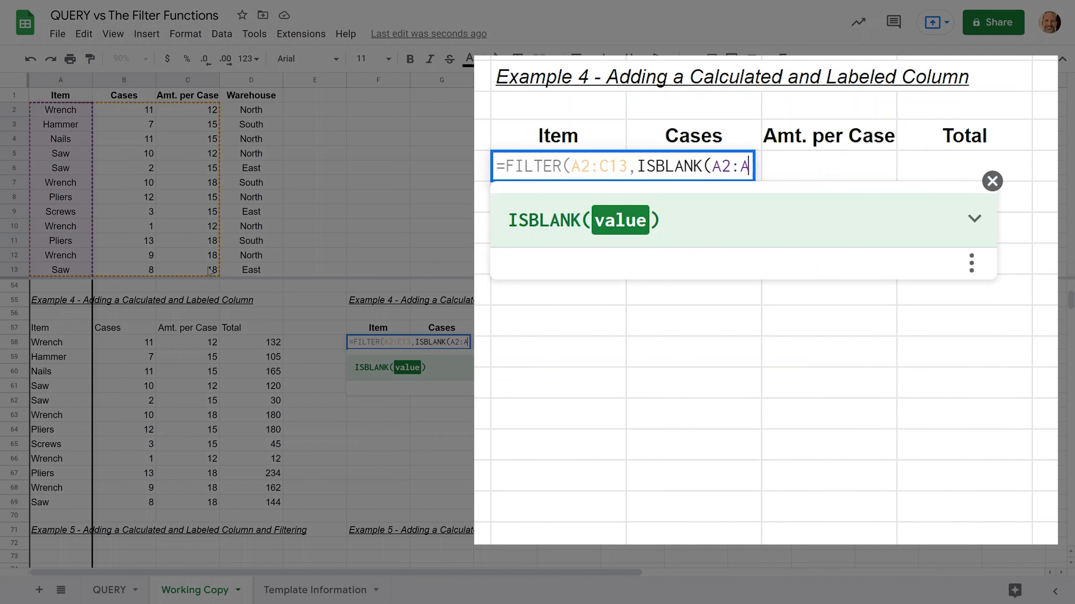
pyautogui.write('13')
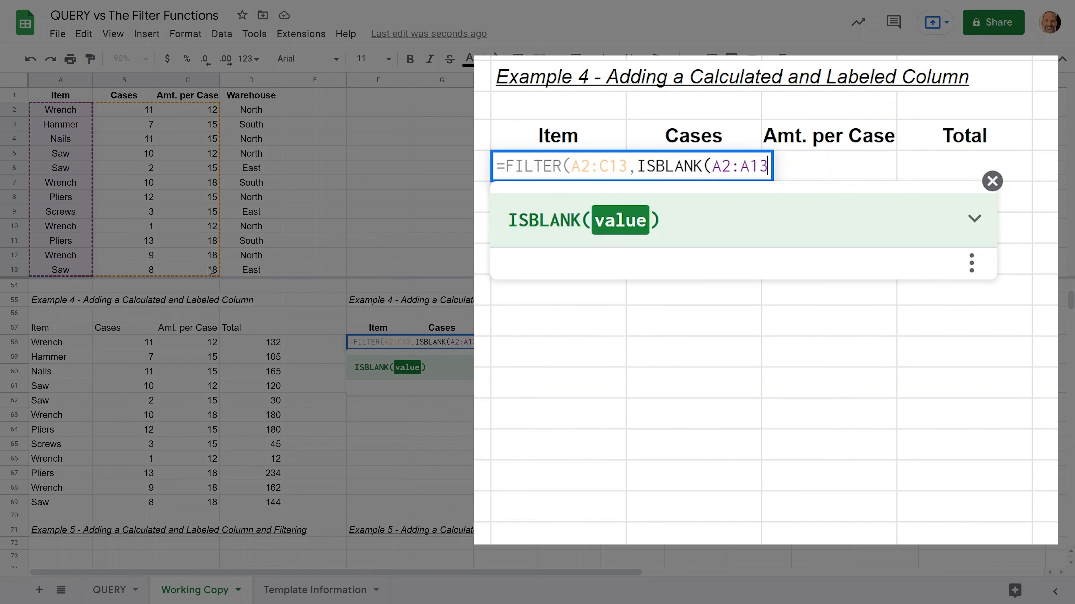
pyautogui.write(')=')
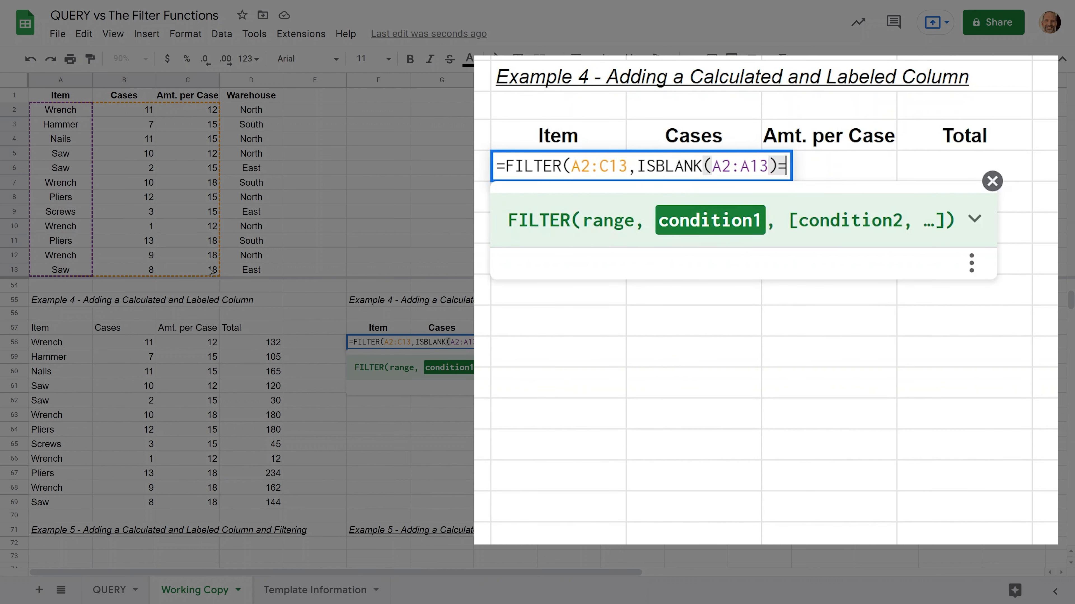
pyautogui.write('FALSE')
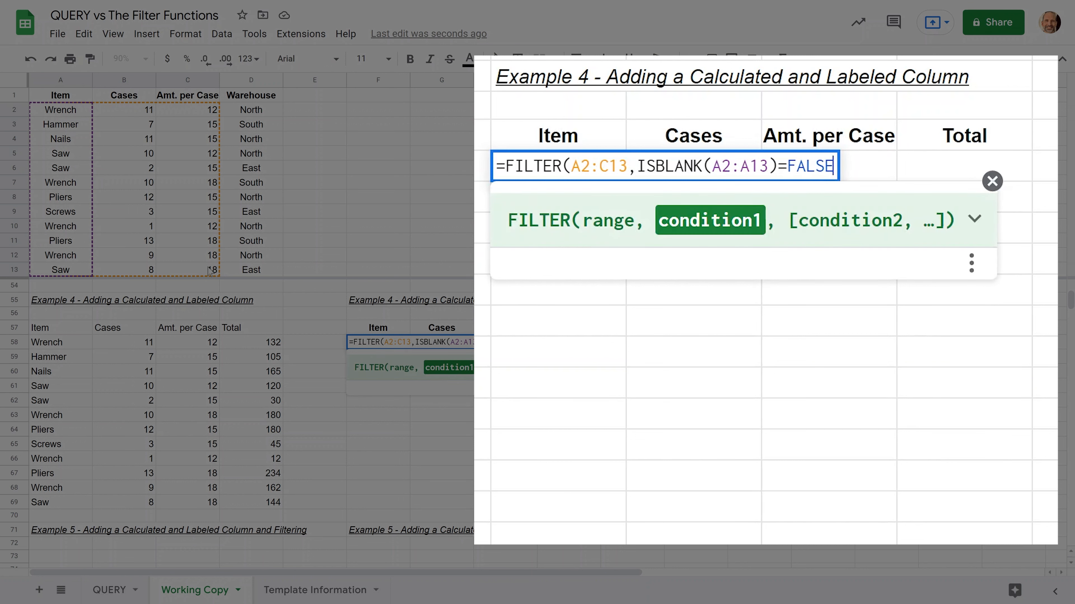
pyautogui.write(')')
pyautogui.press('Return')
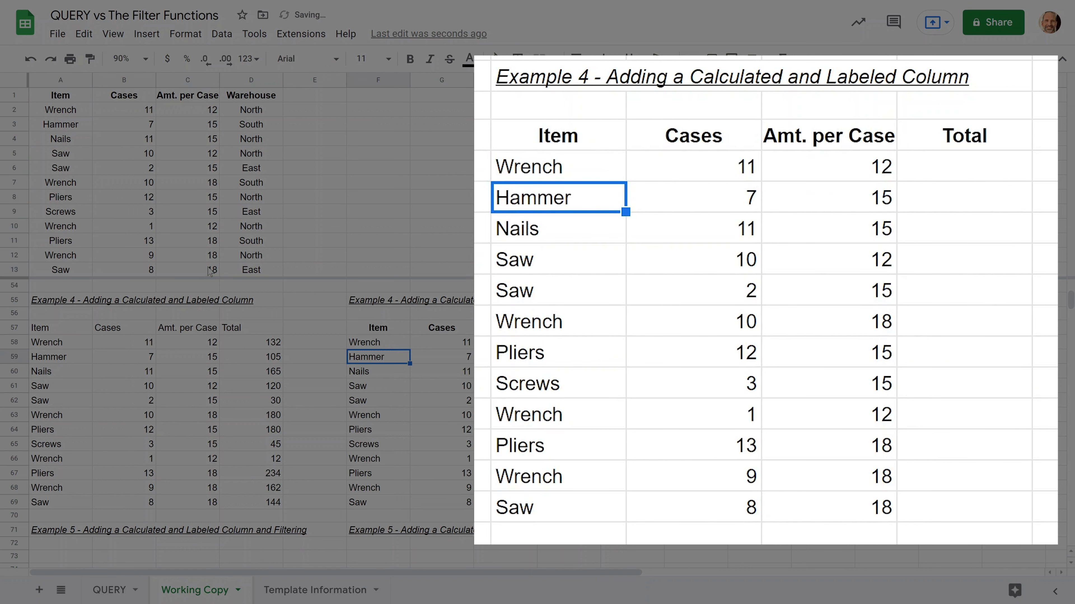
pyautogui.click(381, 341)
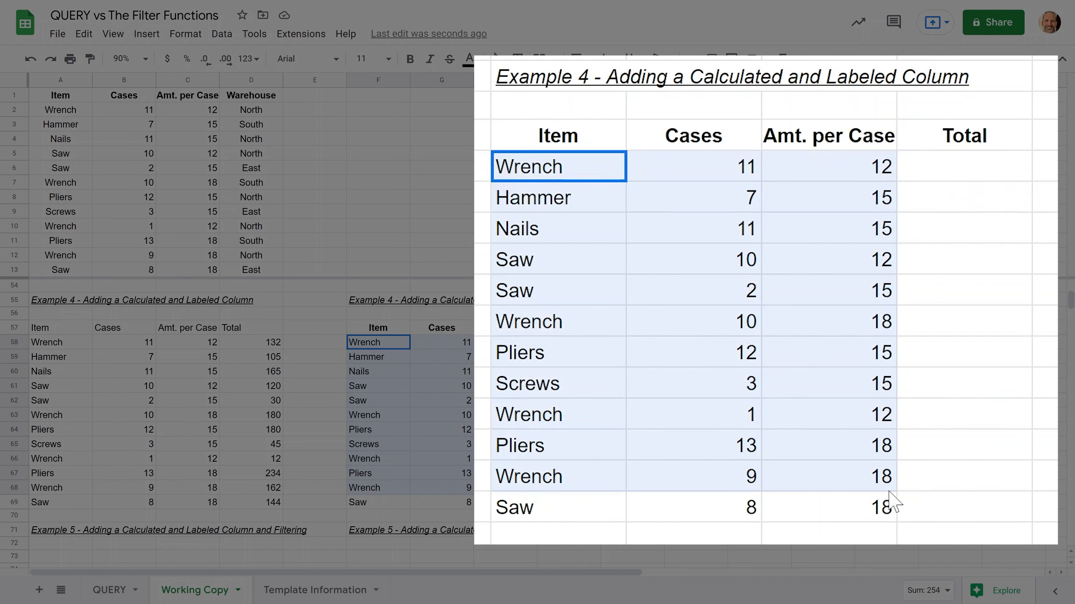
pyautogui.keyDown('shift'); pyautogui.click(831, 510); pyautogui.keyUp('shift')
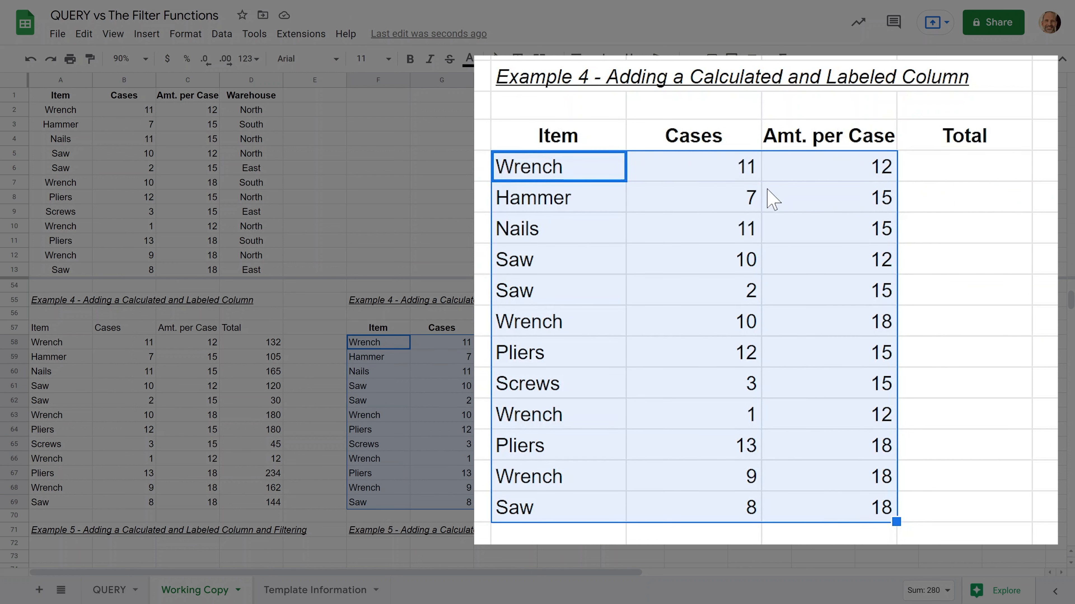
pyautogui.moveTo(86, 343); pyautogui.dragTo(210, 506)
# Fill the Total column from I58 with an ARRAYFORMULA that multiplies G58:G69 by H58:H69
pyautogui.click(921, 171)
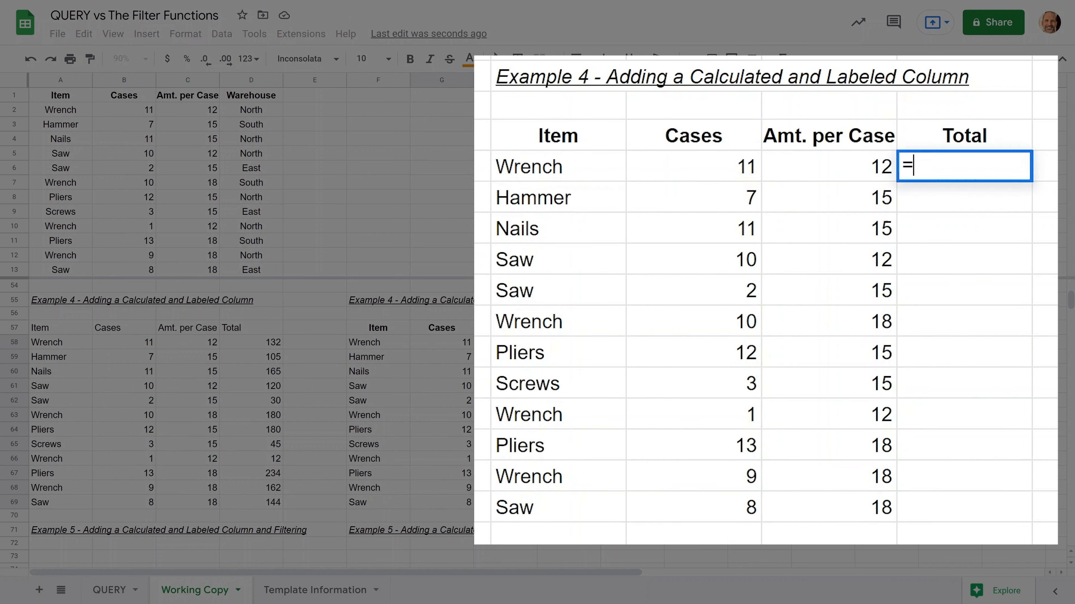
pyautogui.write('=ARRAYFORMULA(')
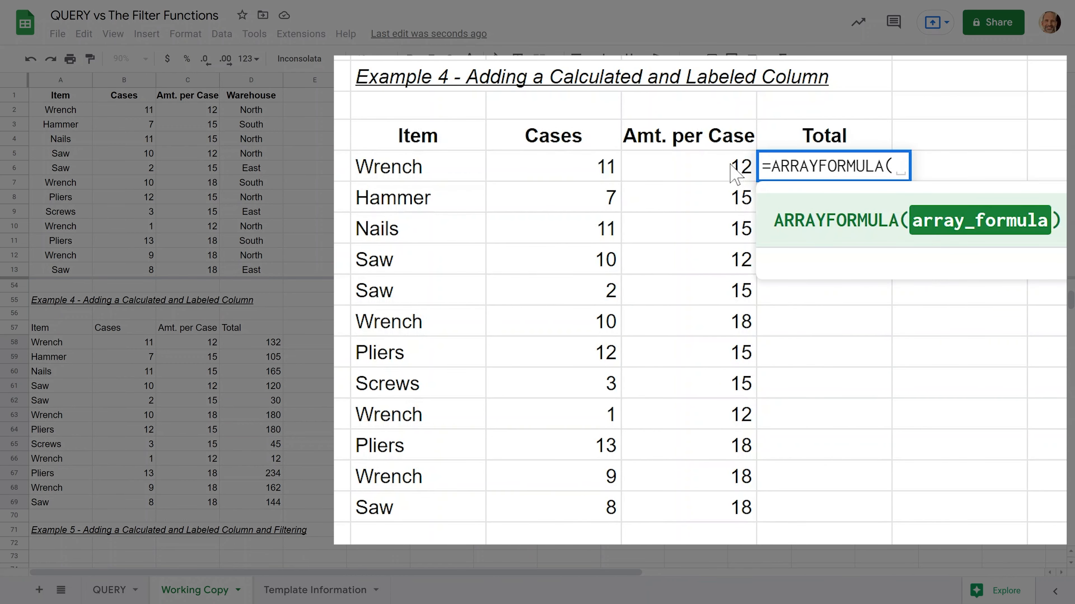
pyautogui.moveTo(583, 168); pyautogui.dragTo(579, 506)
pyautogui.write('*')
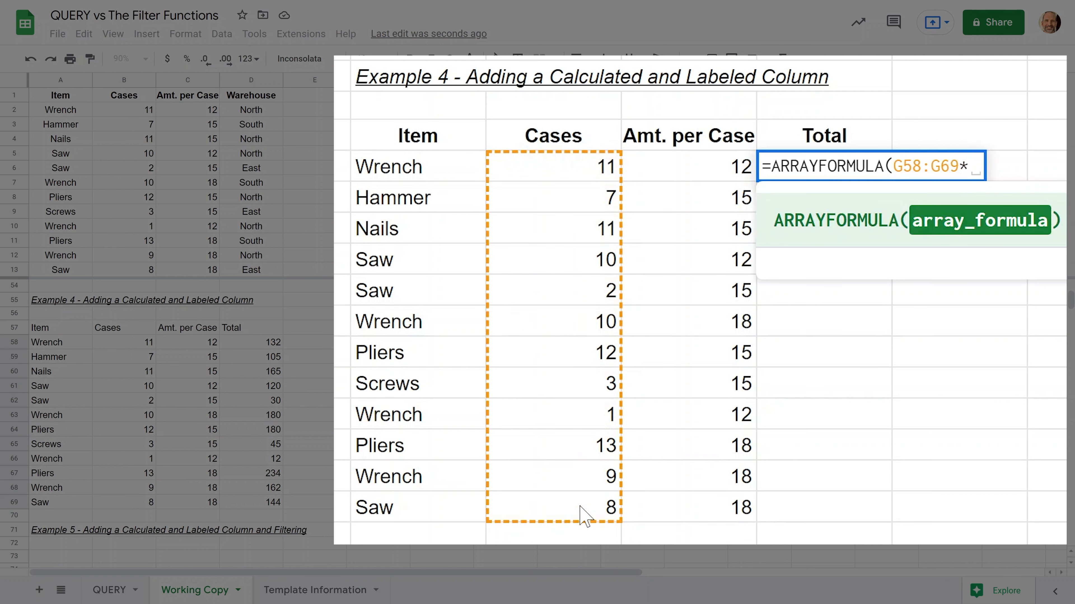
pyautogui.moveTo(689, 169); pyautogui.dragTo(692, 523)
pyautogui.write(')')
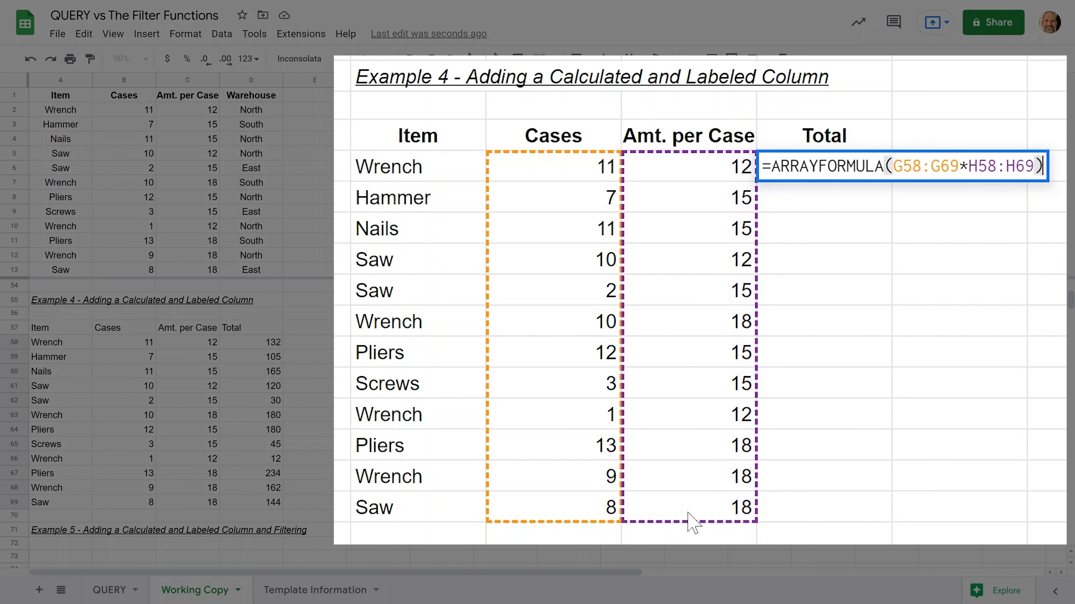
pyautogui.press('Return')
pyautogui.press('Up')
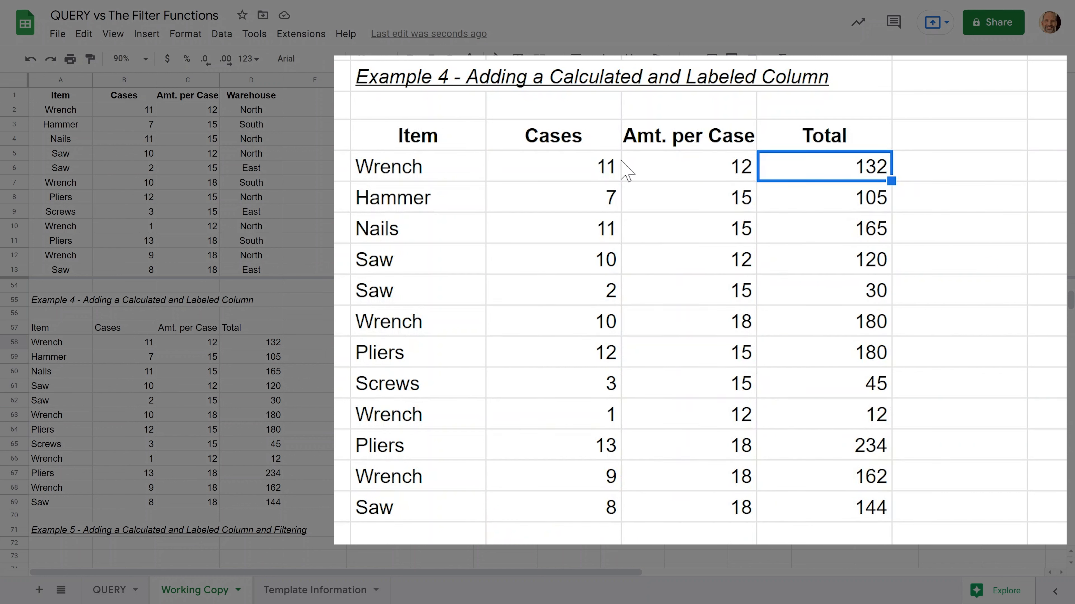
# Examine the two ranges multiplied in the ARRAYFORMULA in I58, leaving the formula unedited
pyautogui.doubleClick(792, 171)
pyautogui.hotkey('ctrl', 'a')
pyautogui.click(903, 165)
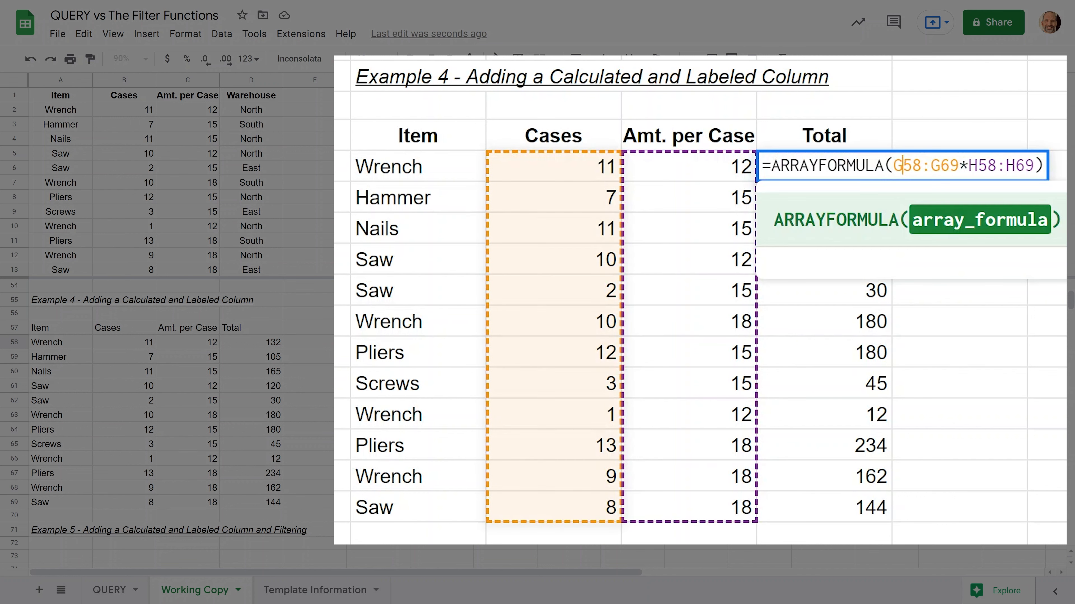
pyautogui.click(930, 165)
pyautogui.click(912, 165)
pyautogui.click(949, 165)
pyautogui.click(988, 166)
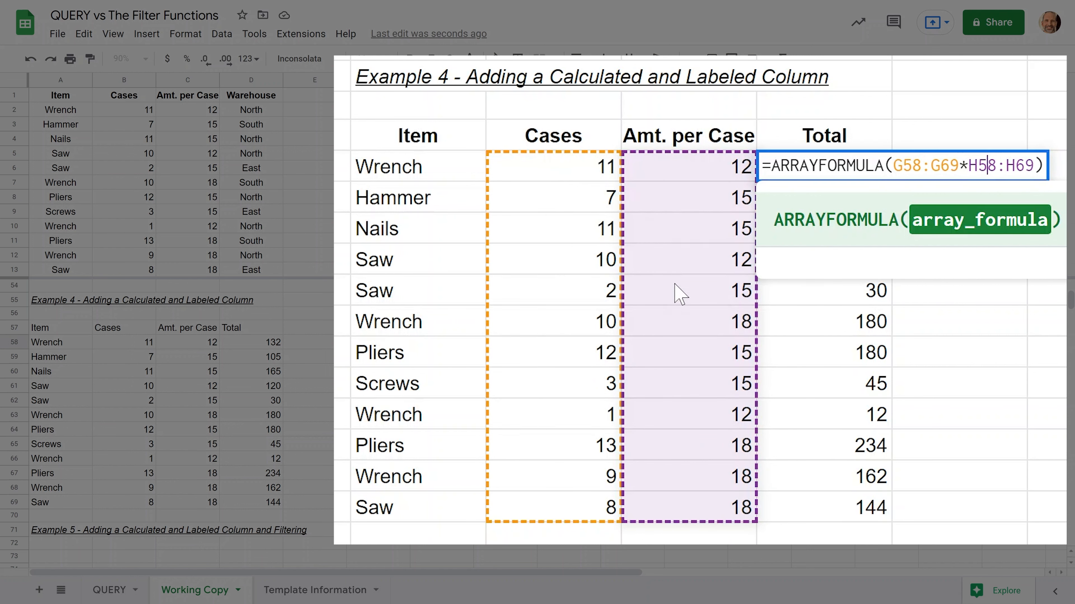
pyautogui.press('Escape')
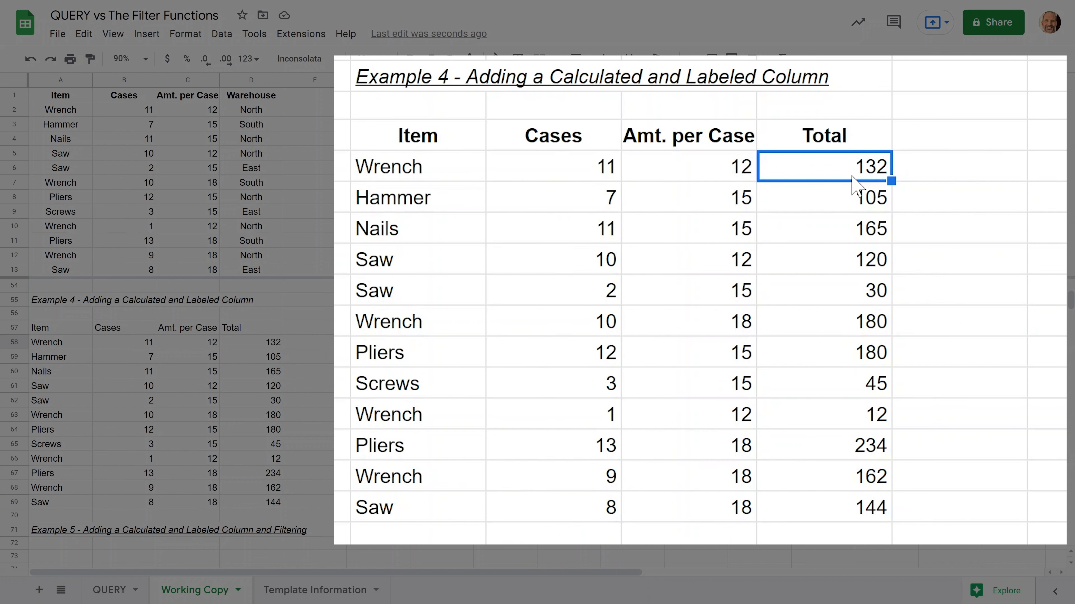
# Check the Total cells from I59 to I65 one by one, and review the formula in I58 again
pyautogui.click(853, 194)
pyautogui.click(858, 229)
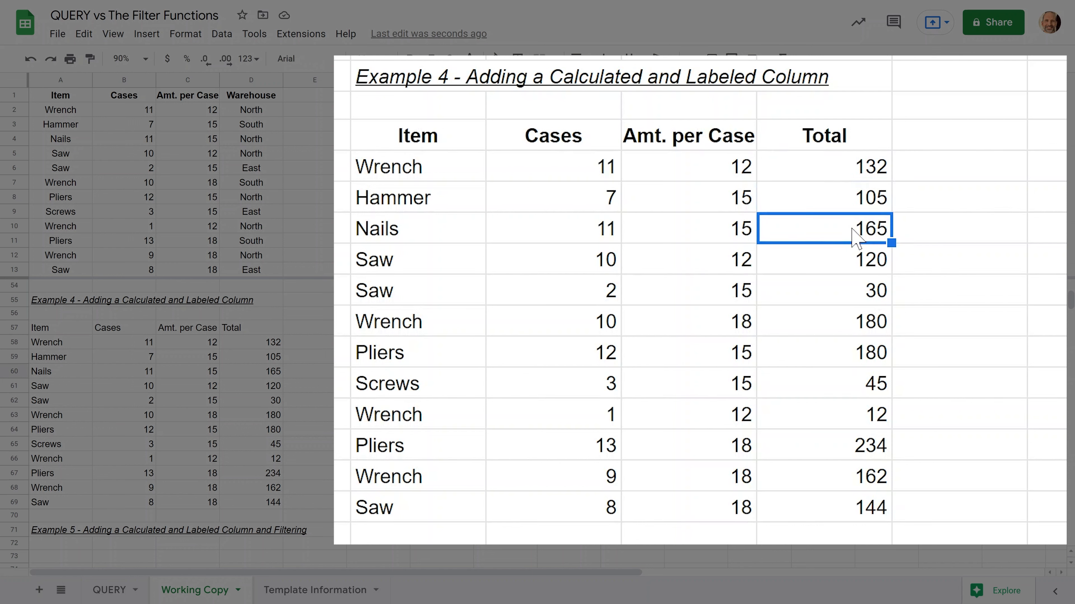
pyautogui.click(852, 258)
pyautogui.click(853, 292)
pyautogui.click(853, 322)
pyautogui.click(851, 354)
pyautogui.click(853, 384)
pyautogui.doubleClick(850, 171)
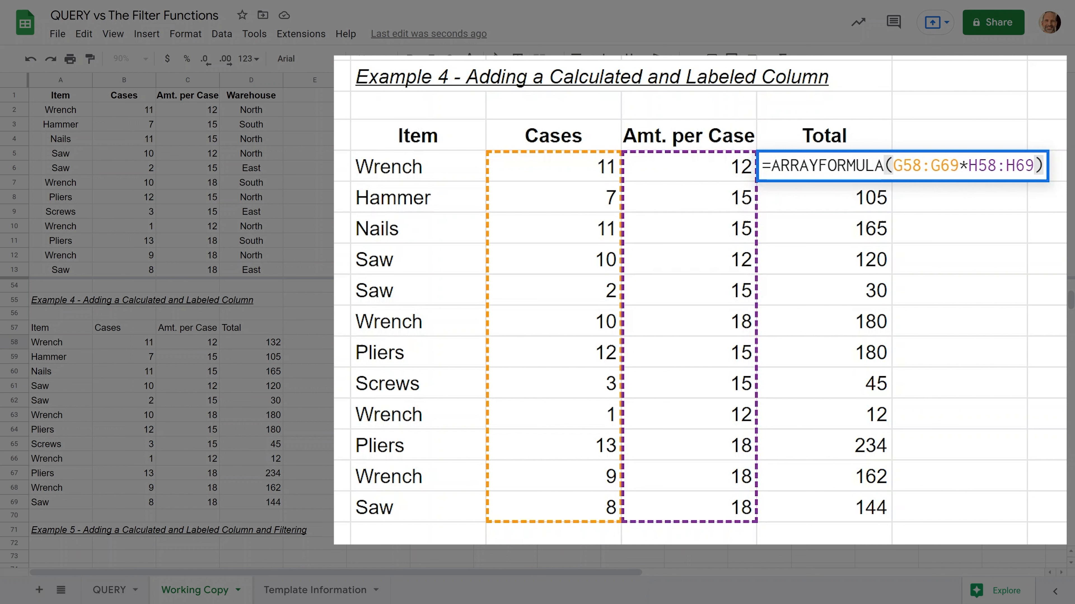
pyautogui.press('Escape')
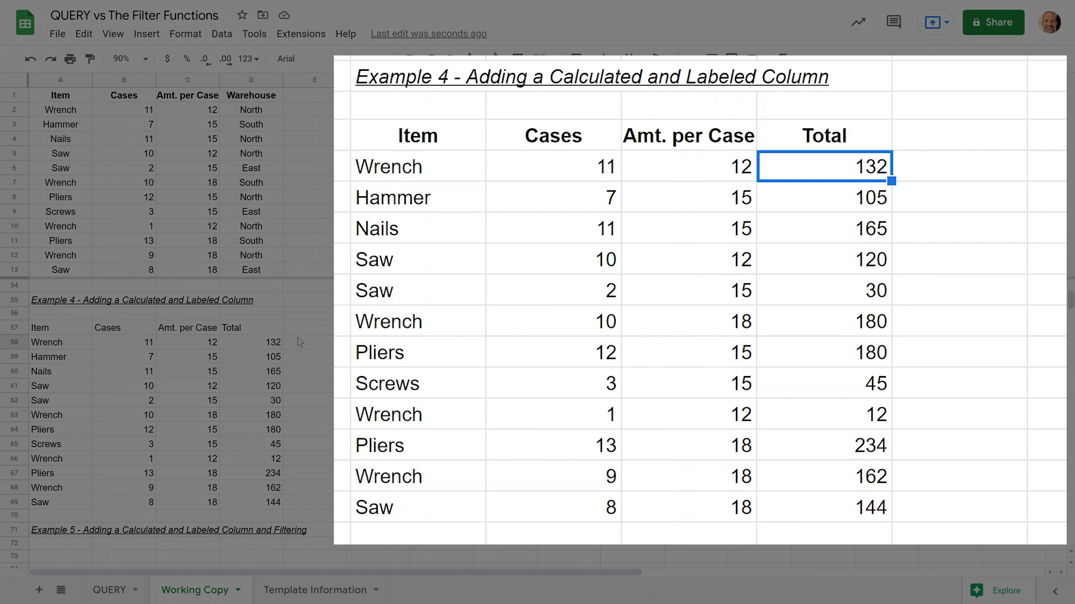
# Review the FILTER formula in F58 alongside the ARRAYFORMULA in I58, leaving both unedited
pyautogui.click(409, 163)
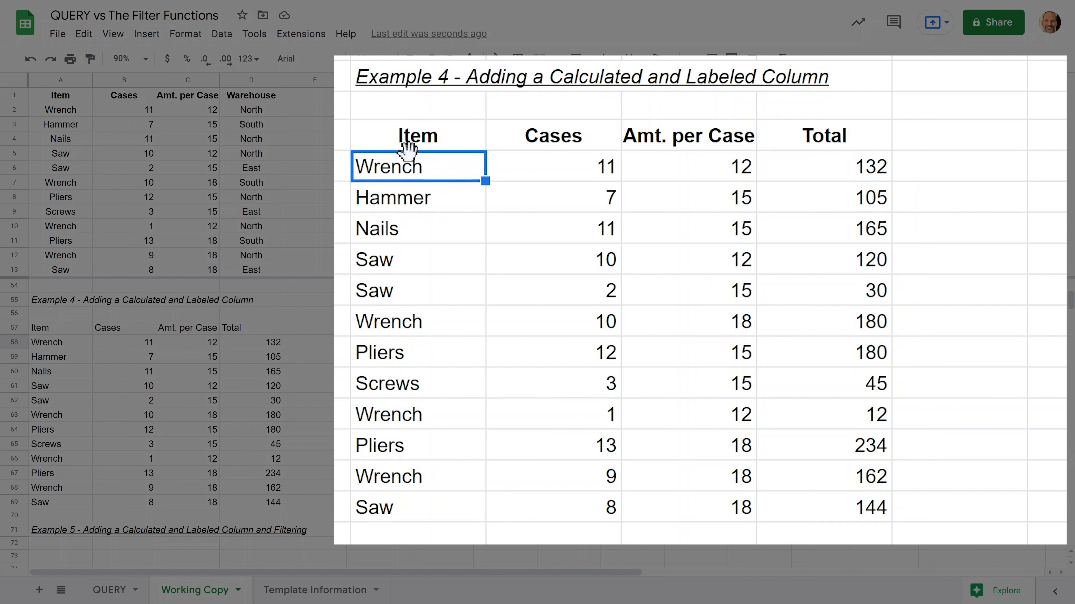
pyautogui.doubleClick(414, 179)
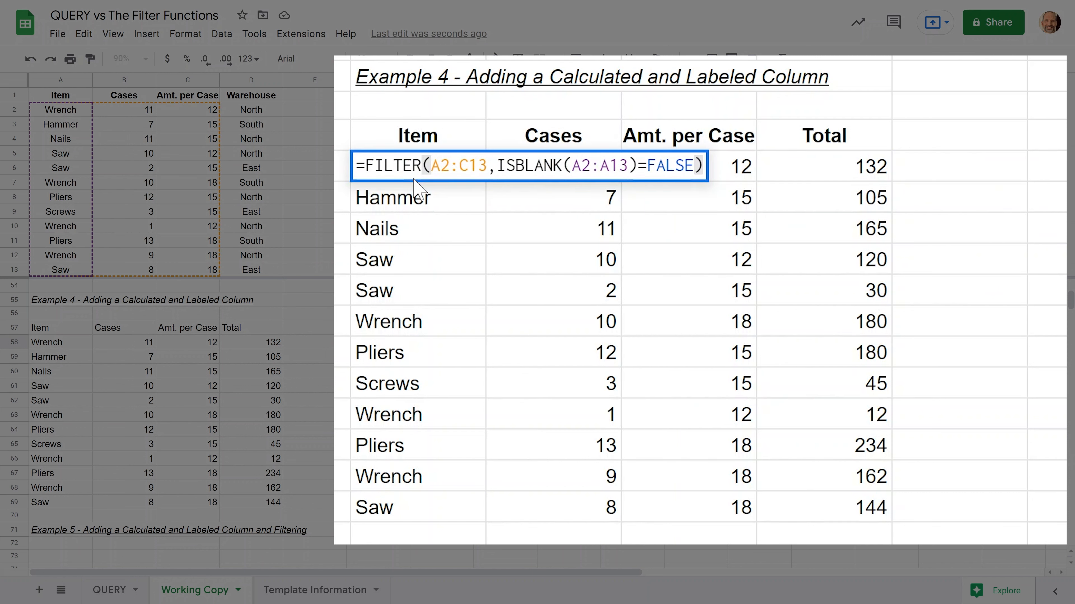
pyautogui.press('Escape')
pyautogui.click(894, 168)
pyautogui.doubleClick(806, 166)
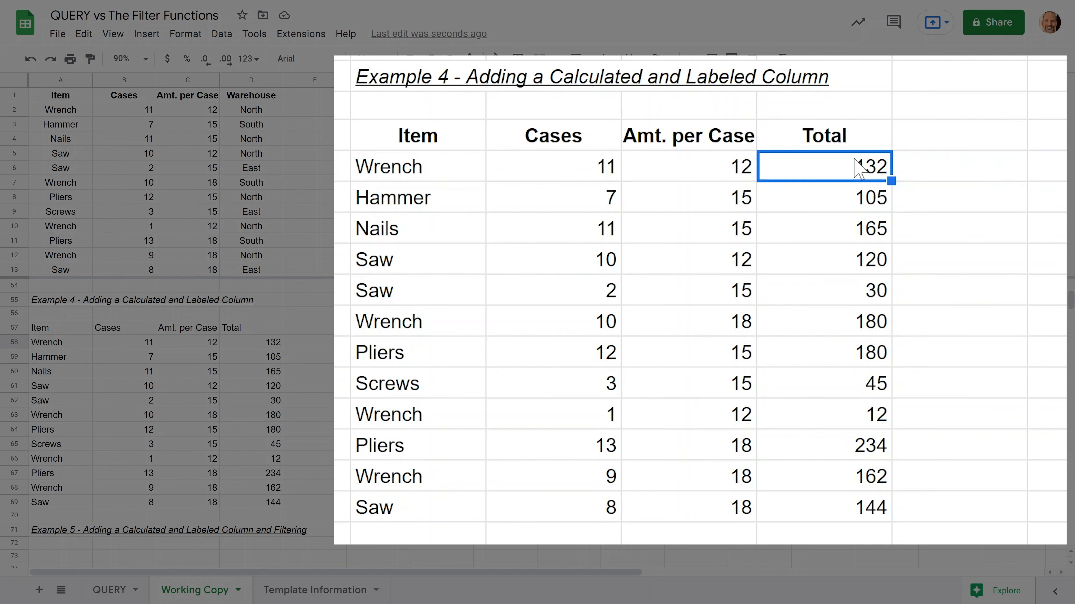
pyautogui.press('Escape')
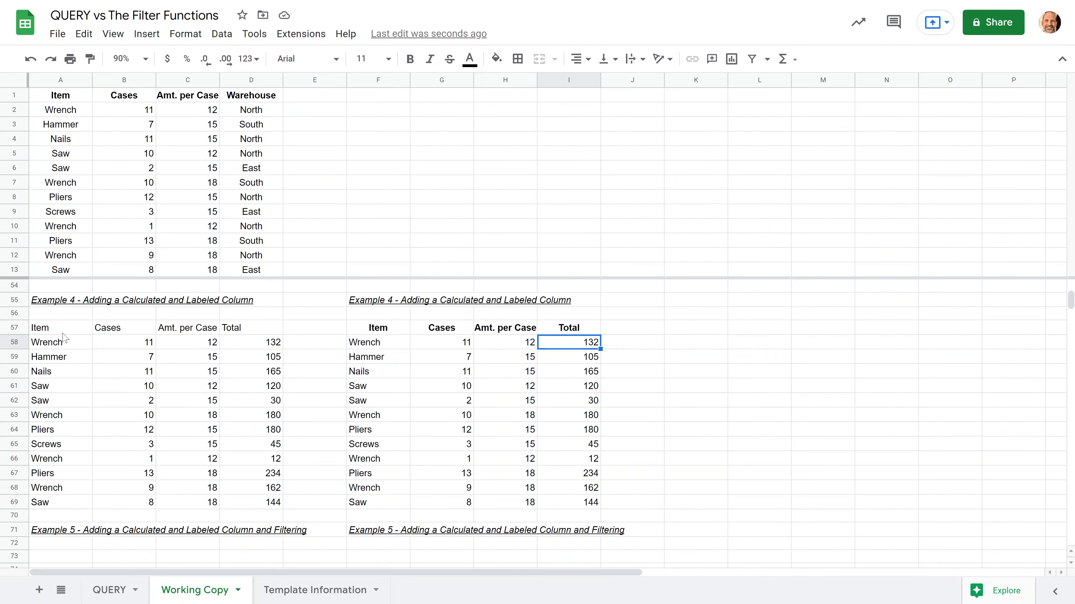
# Remove the headers argument from the end of the QUERY formula in A57
pyautogui.click(64, 330)
pyautogui.doubleClick(64, 330)
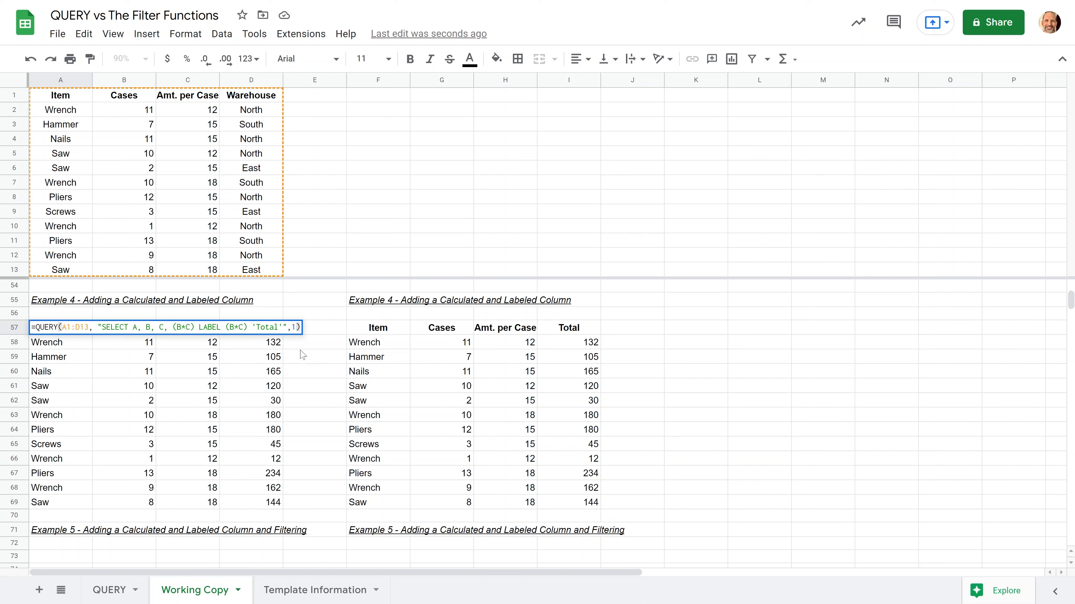
pyautogui.press('Left')
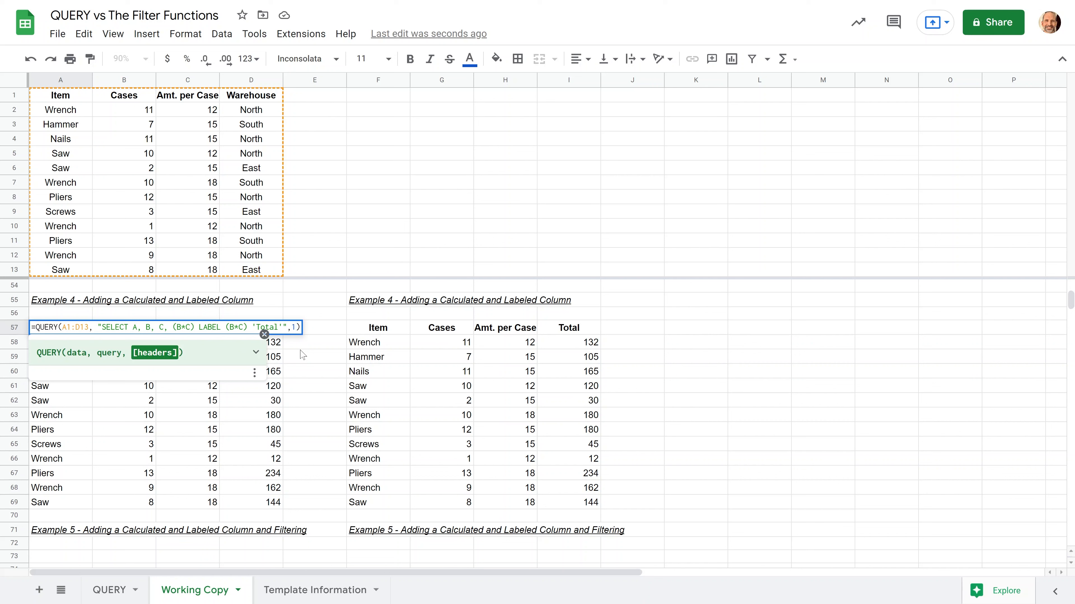
pyautogui.press('BackSpace')
pyautogui.press('BackSpace')
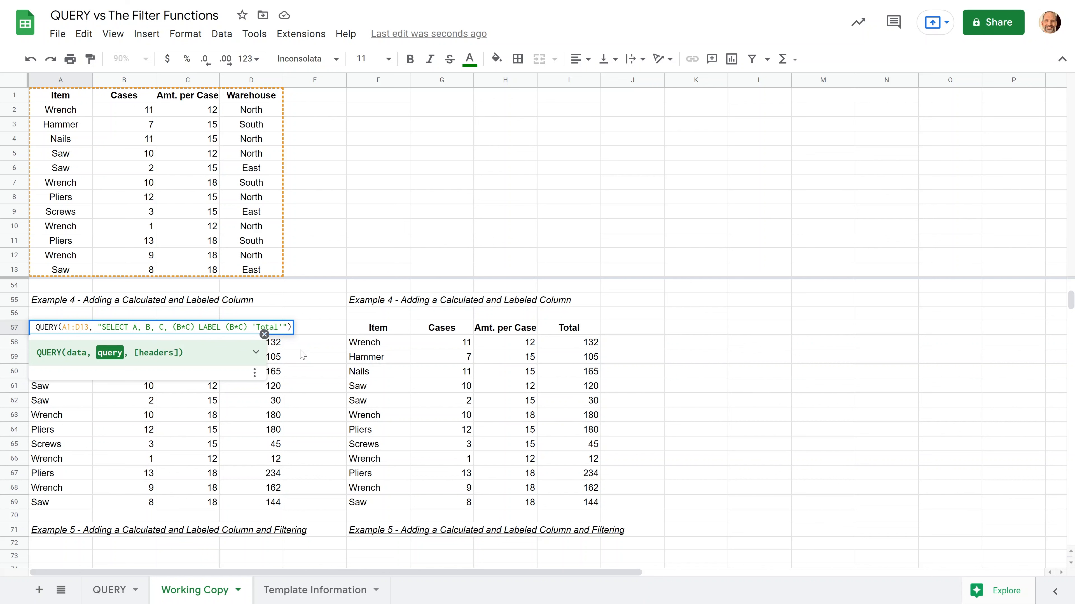
pyautogui.press('Return')
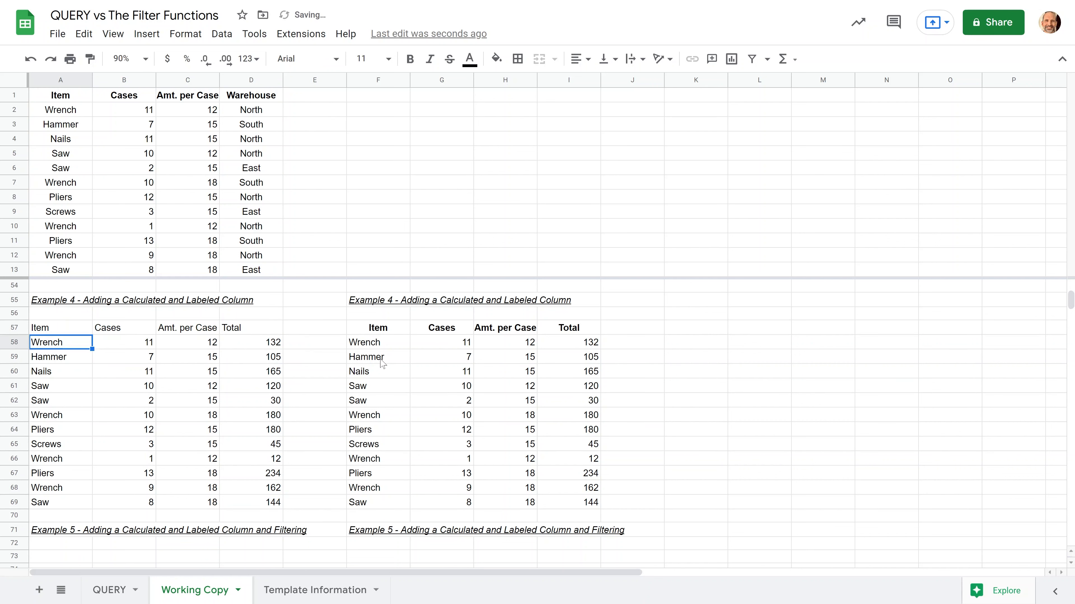
pyautogui.press('Down')
pyautogui.press('Down')
pyautogui.press('Down')
pyautogui.press('Down')
pyautogui.press('Down')
pyautogui.press('Down')
pyautogui.press('Down')
pyautogui.press('Down')
pyautogui.press('Down')
pyautogui.press('Down')
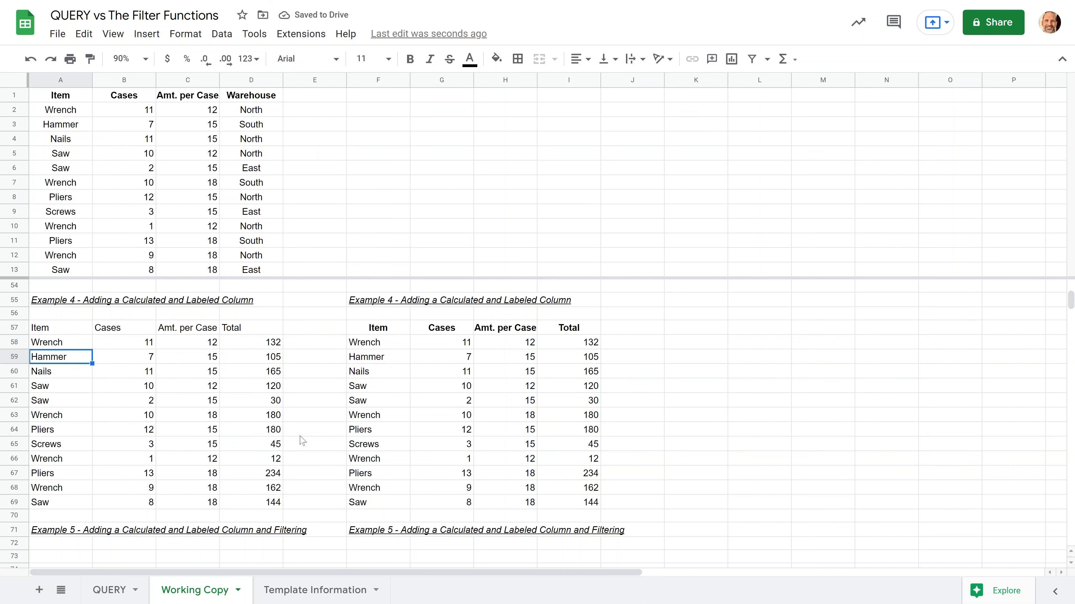
pyautogui.press('Down')
pyautogui.press('Down')
pyautogui.press('Down')
pyautogui.press('Down')
pyautogui.press('Down')
pyautogui.press('Down')
pyautogui.press('Down')
pyautogui.press('Down')
pyautogui.press('Down')
pyautogui.press('Down')
pyautogui.press('Down')
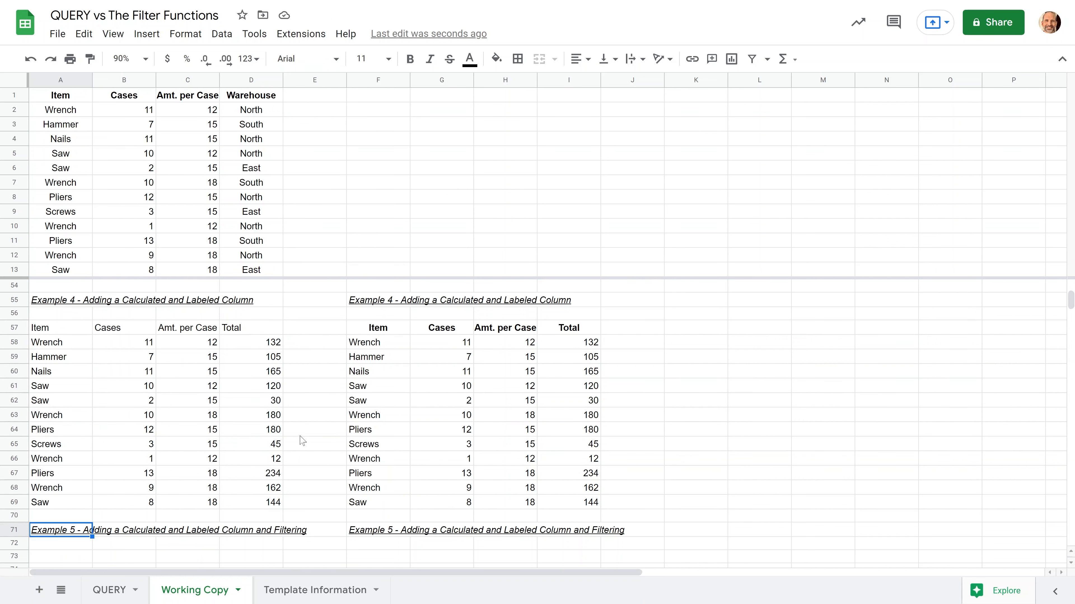
pyautogui.press('Down')
pyautogui.press('Down')
pyautogui.press('Down')
pyautogui.press('Down')
pyautogui.press('Down')
pyautogui.press('Down')
pyautogui.press('Down')
pyautogui.press('Down')
pyautogui.press('Down')
pyautogui.press('Down')
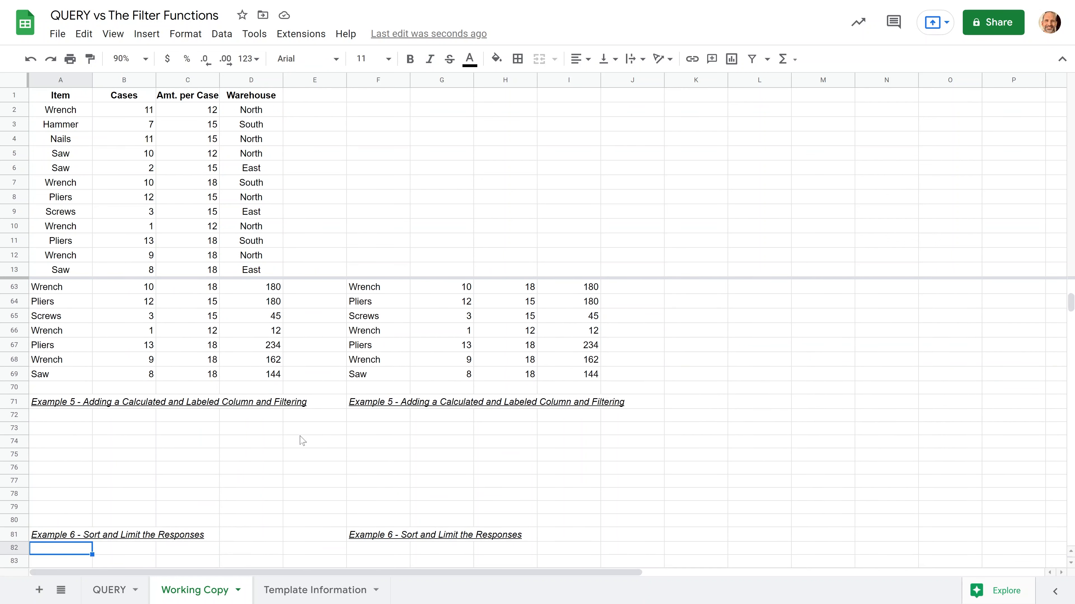
pyautogui.press('Down')
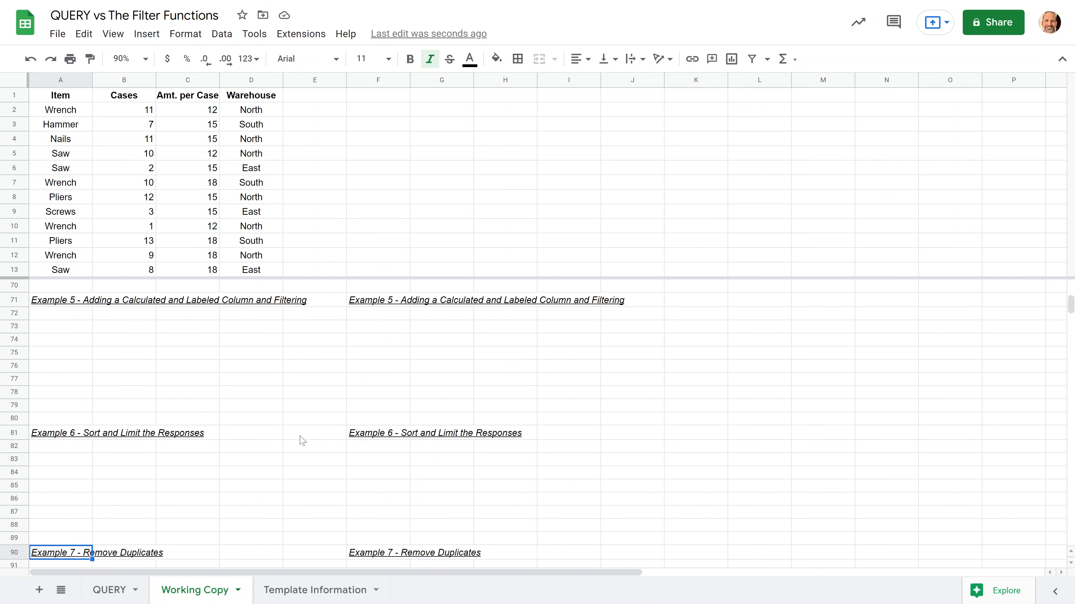
# Try to copy the Example 4 QUERY cell A57 into A73 under the Example 5 heading
pyautogui.press('pageup')
pyautogui.press('pageup')
pyautogui.press('Down')
pyautogui.press('Down')
pyautogui.press('Down')
pyautogui.press('Down')
pyautogui.press('Down')
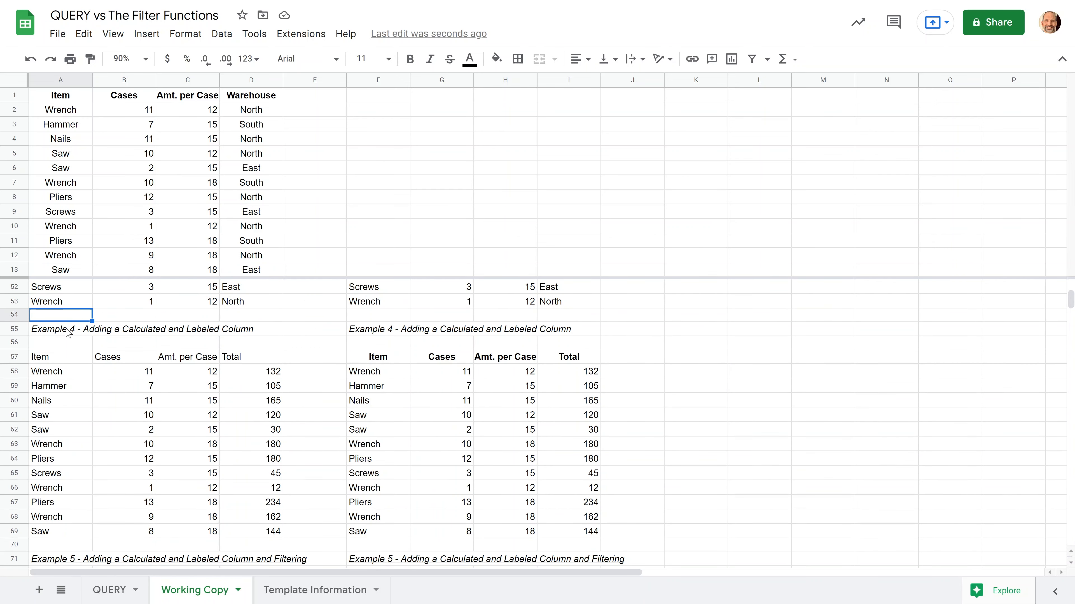
pyautogui.hotkey('ctrl', 'c')
pyautogui.press('Down')
pyautogui.press('Down')
pyautogui.press('Down')
pyautogui.press('Down')
pyautogui.press('Down')
pyautogui.press('Down')
pyautogui.press('Down')
pyautogui.press('Down')
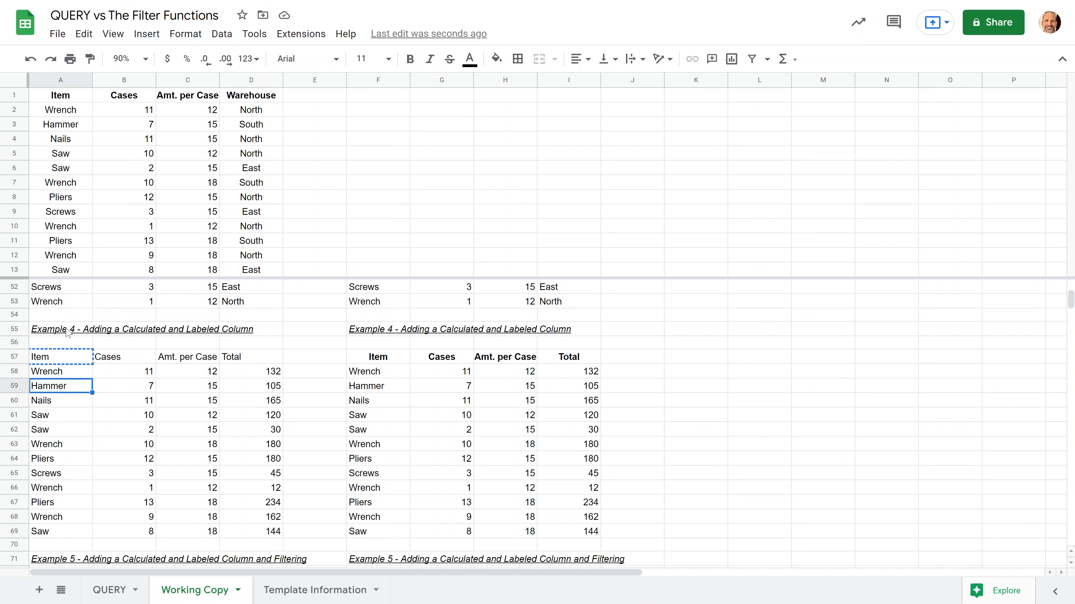
pyautogui.press('Down')
pyautogui.press('Down')
pyautogui.press('Down')
pyautogui.press('Down')
pyautogui.press('Down')
pyautogui.press('Down')
pyautogui.press('Down')
pyautogui.press('Down')
pyautogui.press('Down')
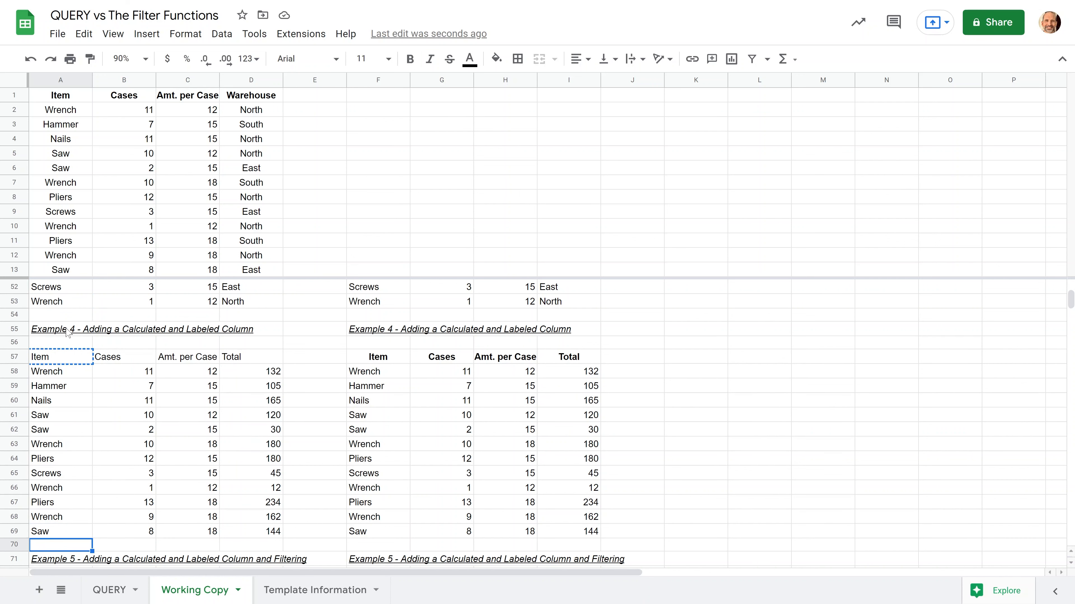
pyautogui.press('Down')
pyautogui.press('Down')
pyautogui.press('Down')
pyautogui.press('Down')
pyautogui.press('Down')
pyautogui.press('Down')
pyautogui.press('Down')
pyautogui.press('Down')
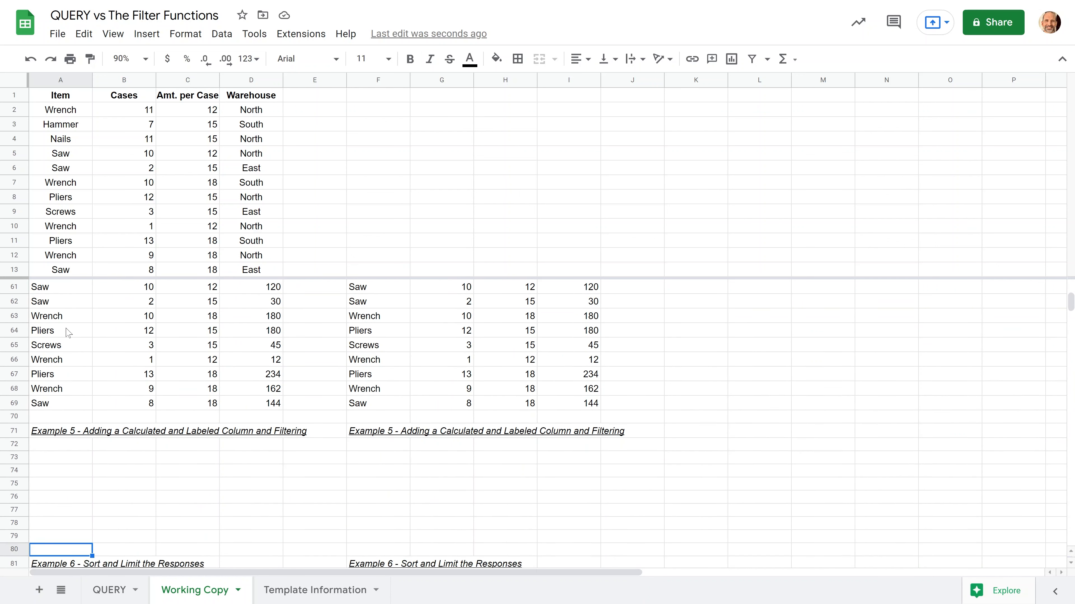
pyautogui.press('Up')
pyautogui.press('Up')
pyautogui.press('Up')
pyautogui.press('Up')
pyautogui.press('Up')
pyautogui.press('Up')
pyautogui.press('Up')
pyautogui.press('Up')
pyautogui.press('Up')
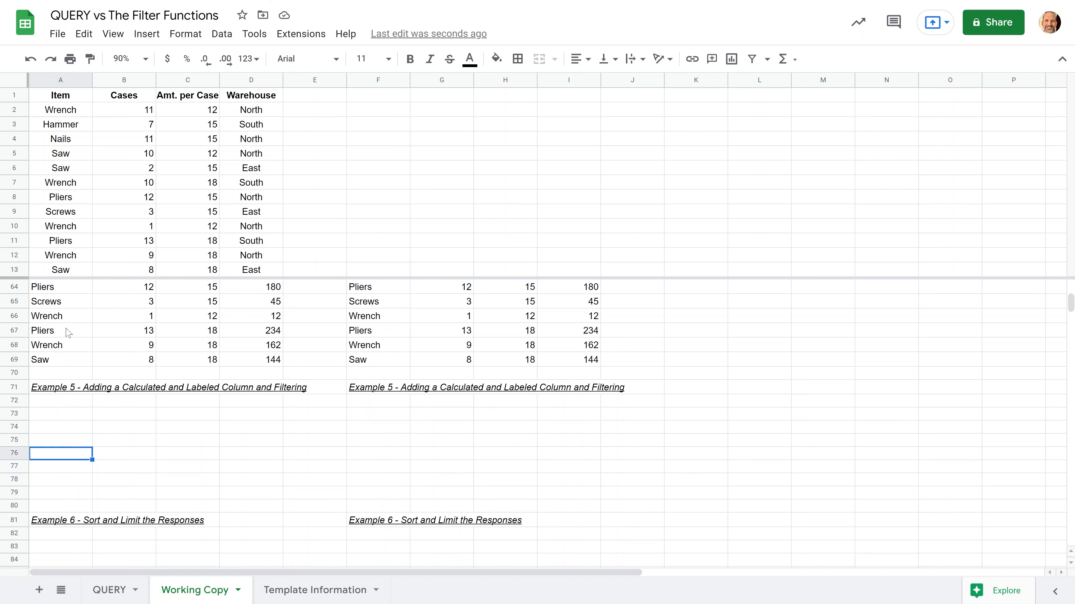
pyautogui.hotkey('ctrl', 'v')
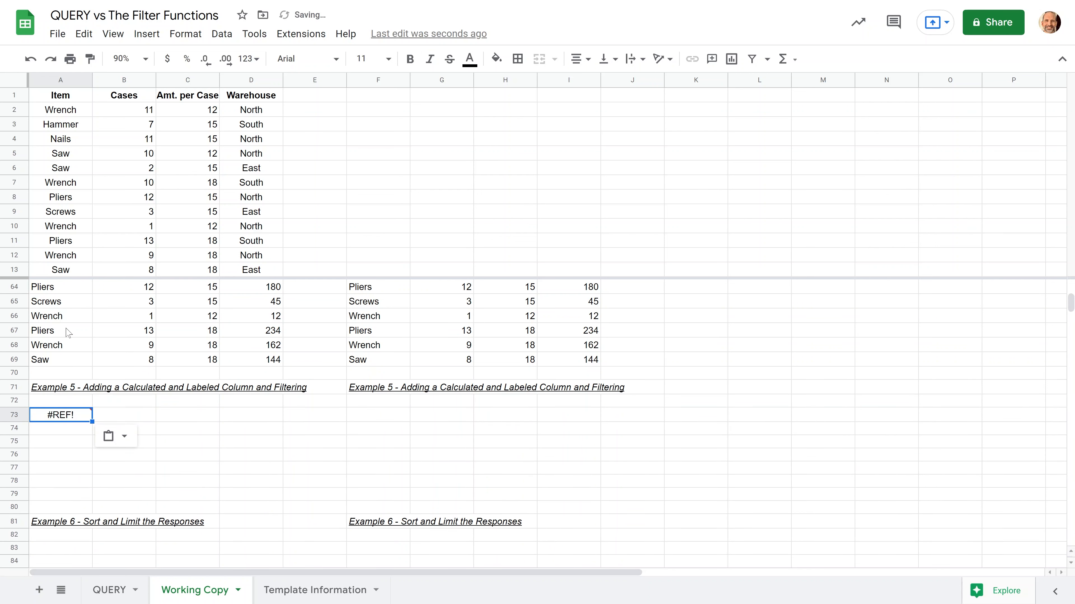
# Copy the QUERY formula text from A57 into A73 with its references intact, and check the space down to the Example 6 heading
pyautogui.press('Up')
pyautogui.press('Up')
pyautogui.press('Up')
pyautogui.press('Up')
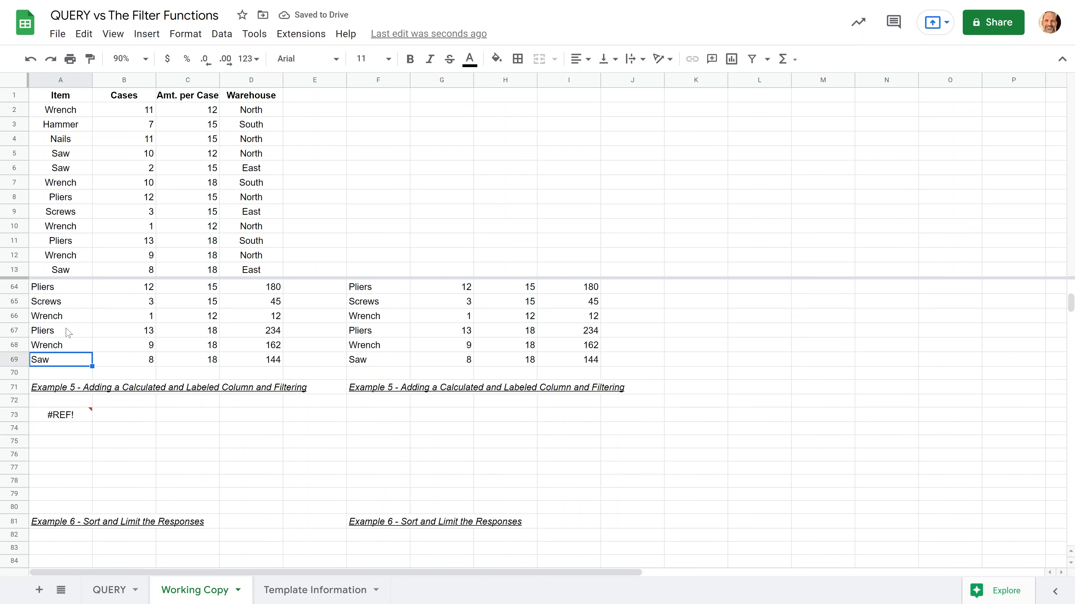
pyautogui.hotkey('ctrl', 'Up')
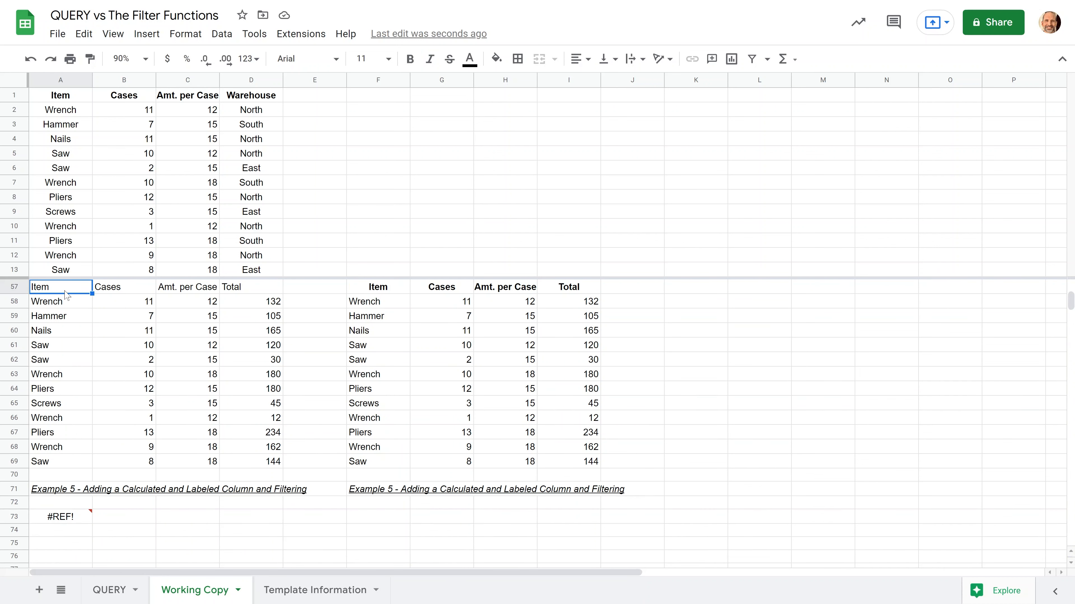
pyautogui.press('F2')
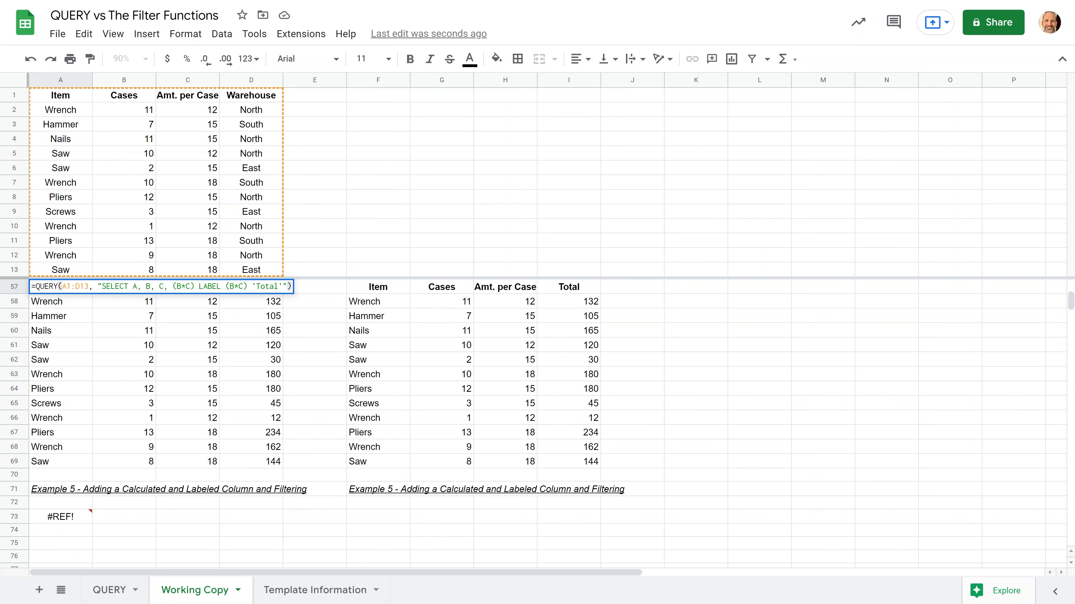
pyautogui.moveTo(292, 287); pyautogui.dragTo(22, 291)
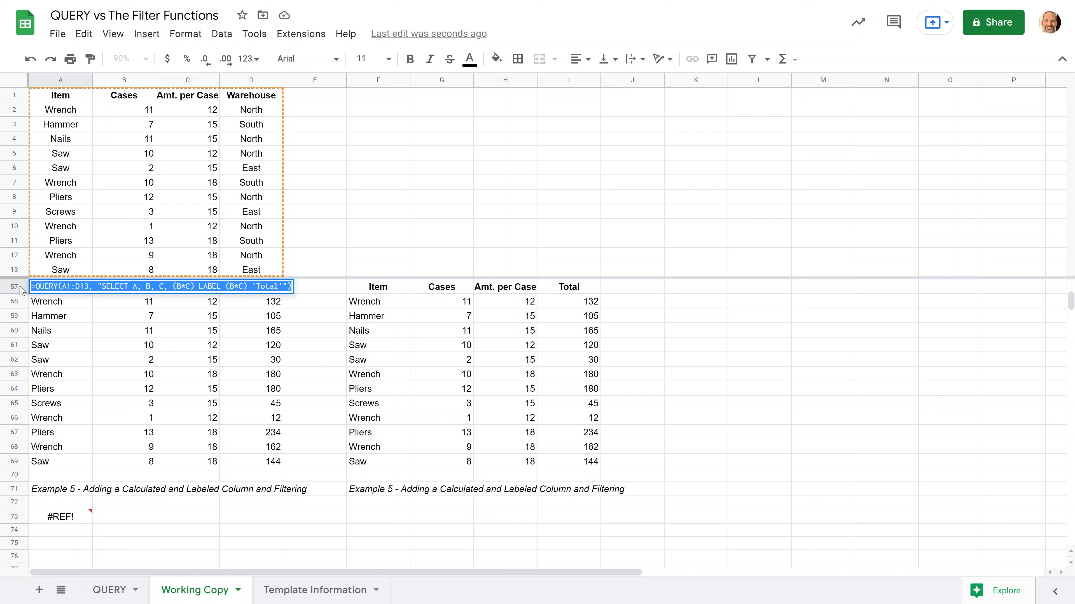
pyautogui.press('Escape')
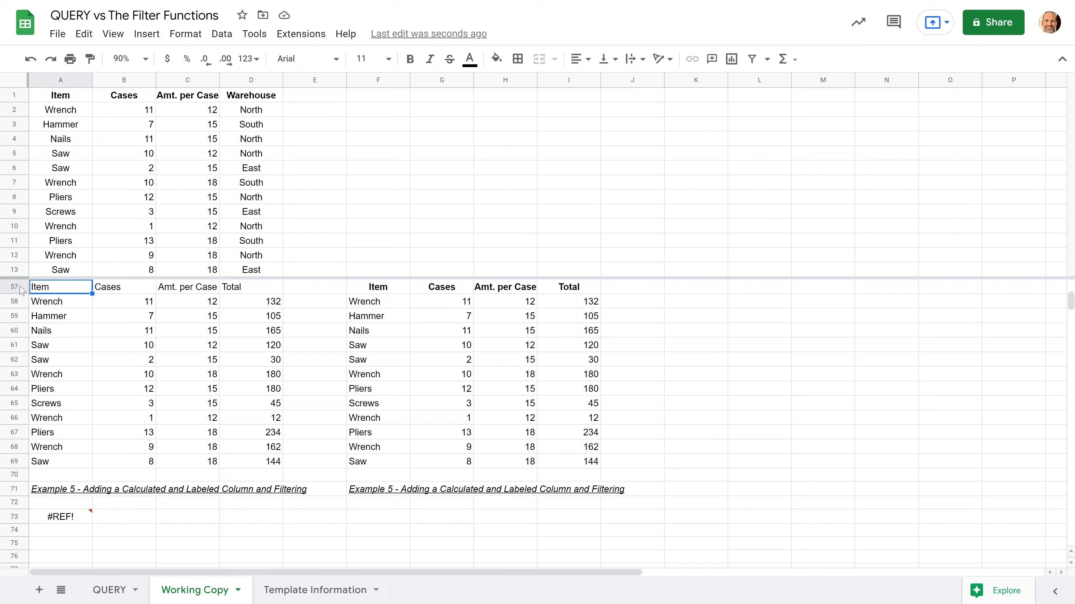
pyautogui.click(74, 517)
pyautogui.hotkey('ctrl', 'v')
pyautogui.doubleClick(73, 518)
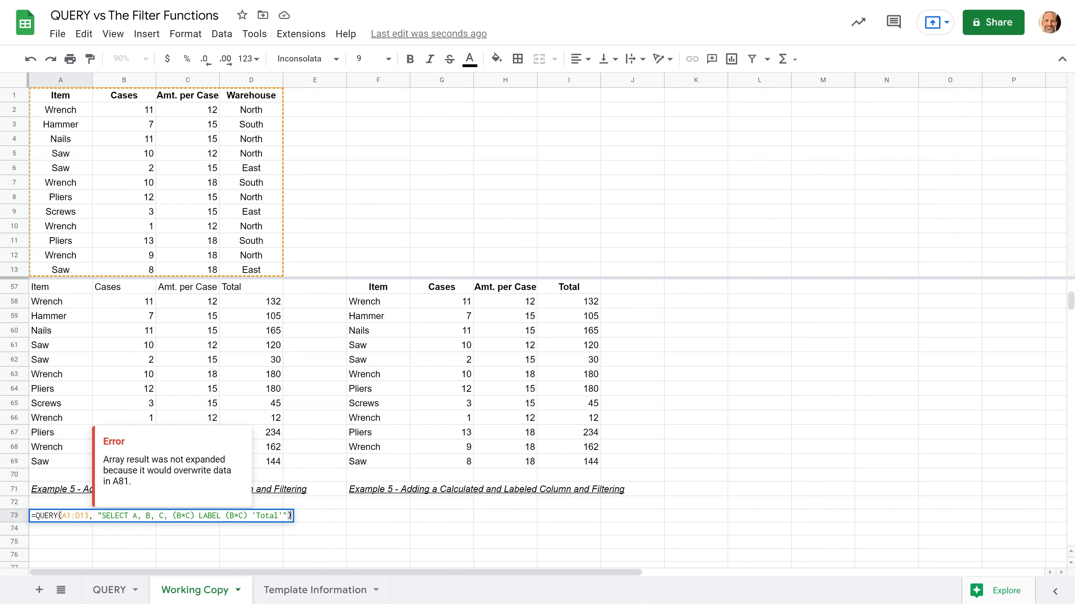
pyautogui.press('Escape')
pyautogui.scroll(-2, 71, 525)
pyautogui.scroll(-2, 71, 523)
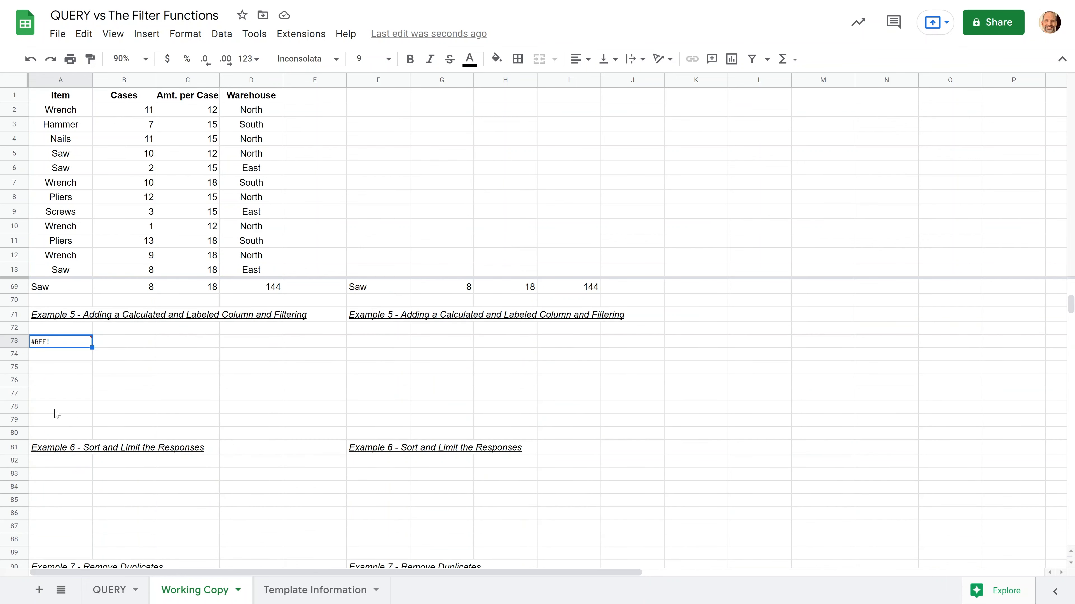
pyautogui.click(60, 450)
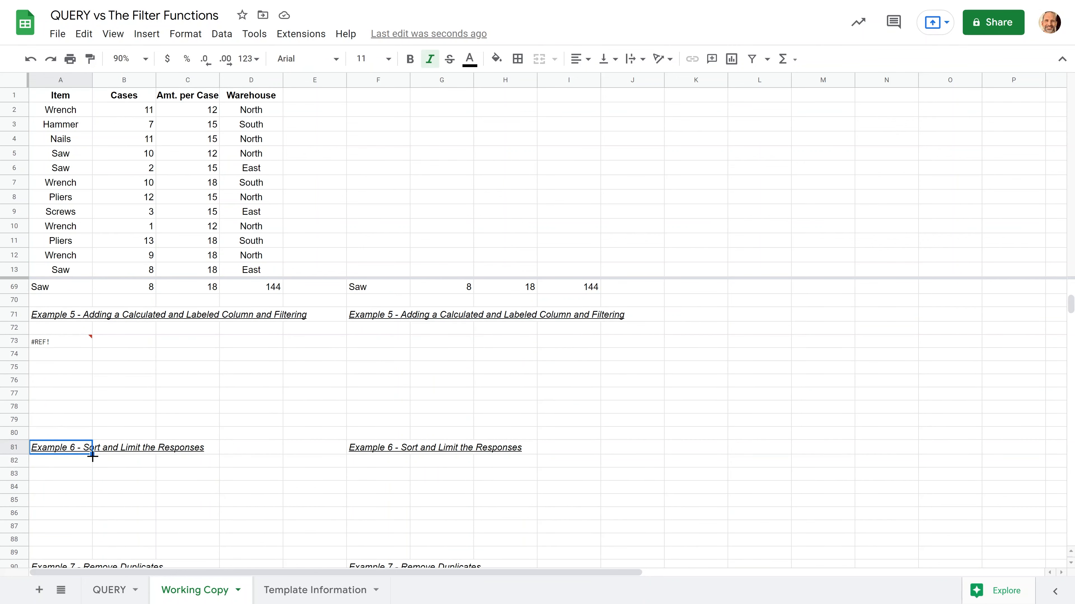
# Add the clause WHERE (B*C)<140 before LABEL in the QUERY formula in A73
pyautogui.doubleClick(71, 343)
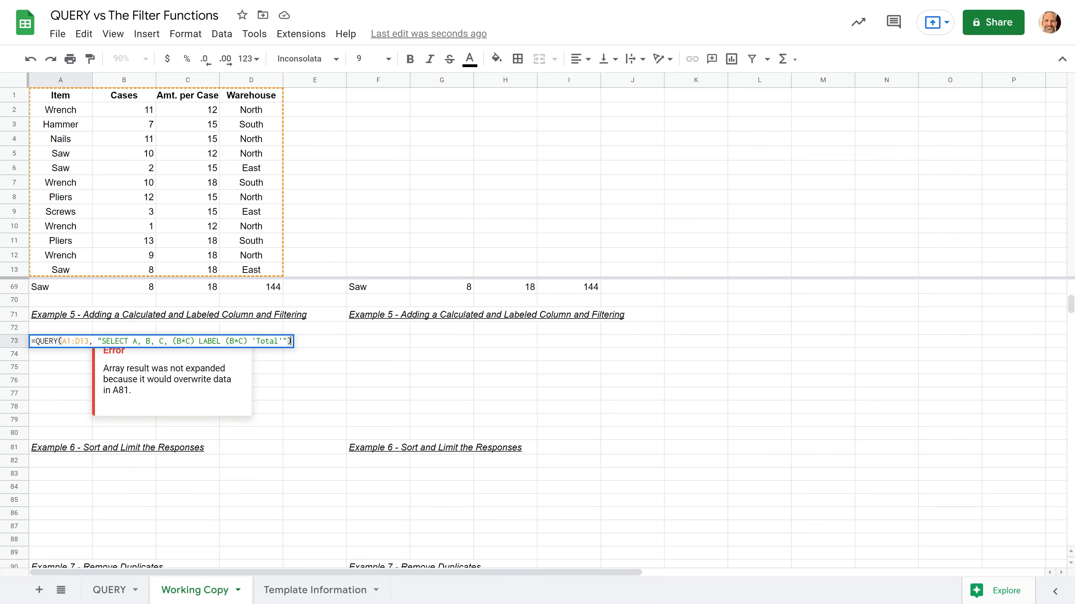
pyautogui.press('Left')
pyautogui.press('Left')
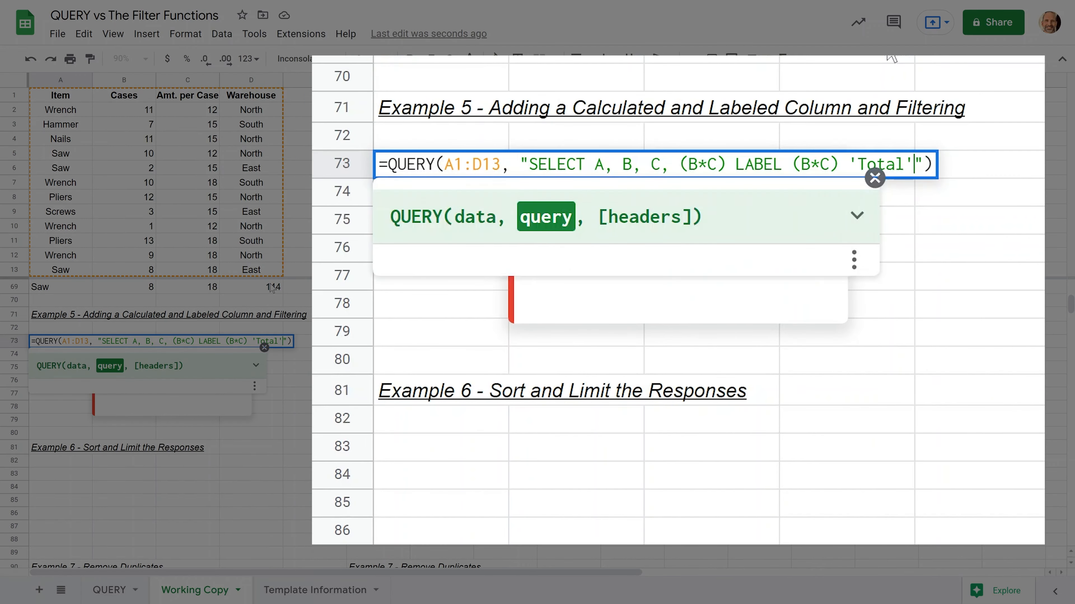
pyautogui.hotkey('ctrl', 'Left')
pyautogui.hotkey('ctrl', 'Left')
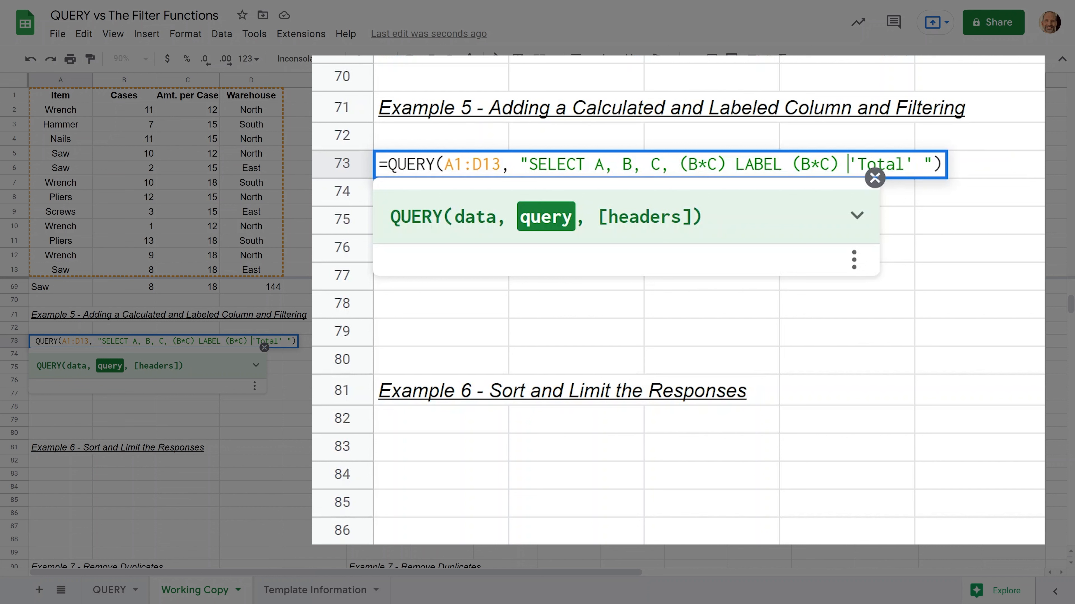
pyautogui.press('Left')
pyautogui.press('Left')
pyautogui.press('Left')
pyautogui.press('Left')
pyautogui.press('Left')
pyautogui.press('Left')
pyautogui.write('WHERE')
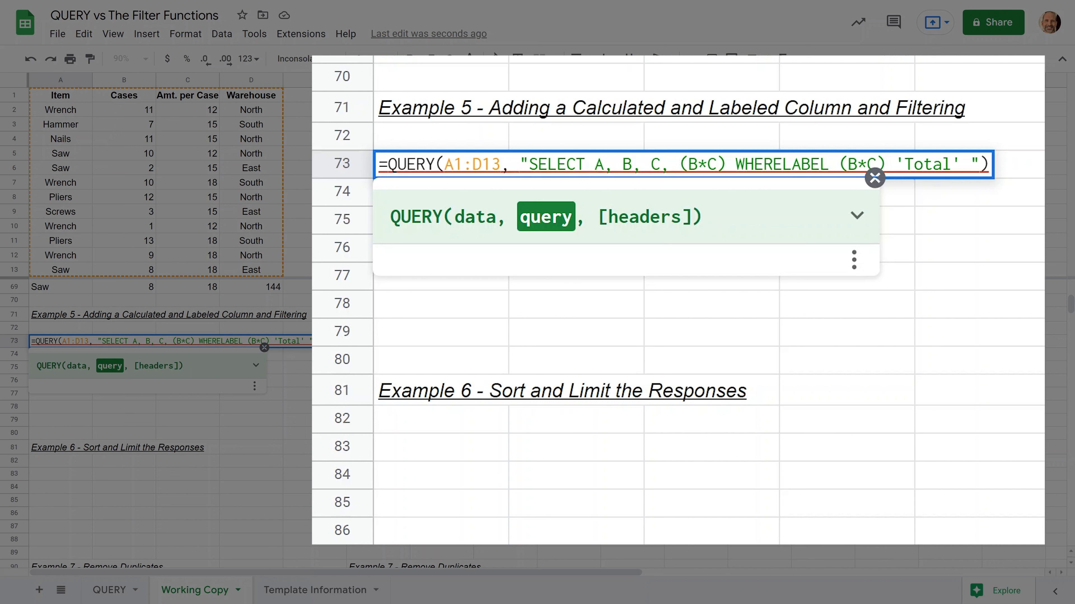
pyautogui.write('(B*C')
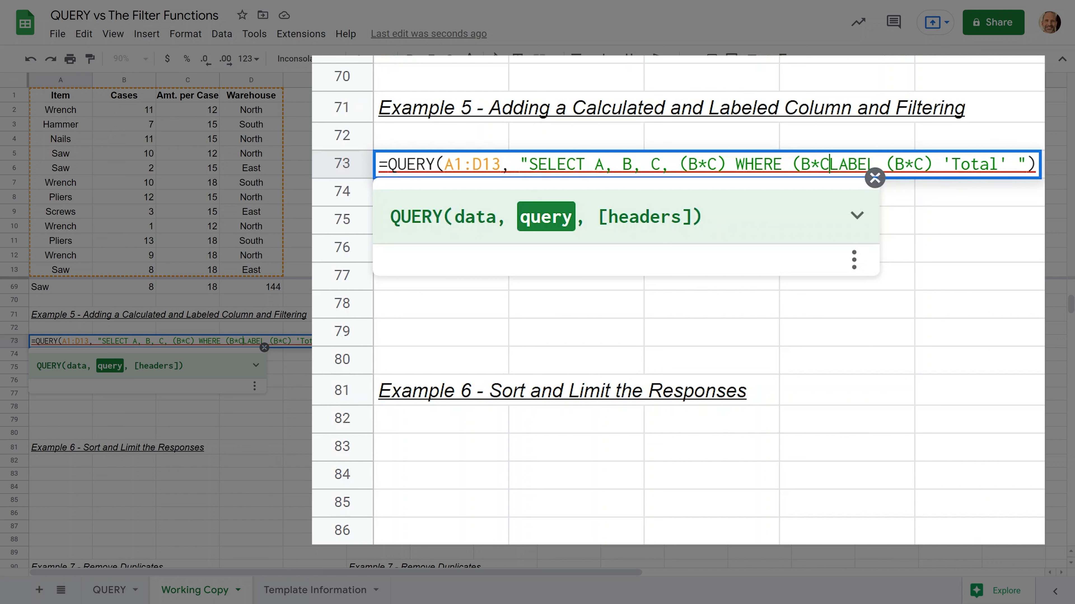
pyautogui.write(')<')
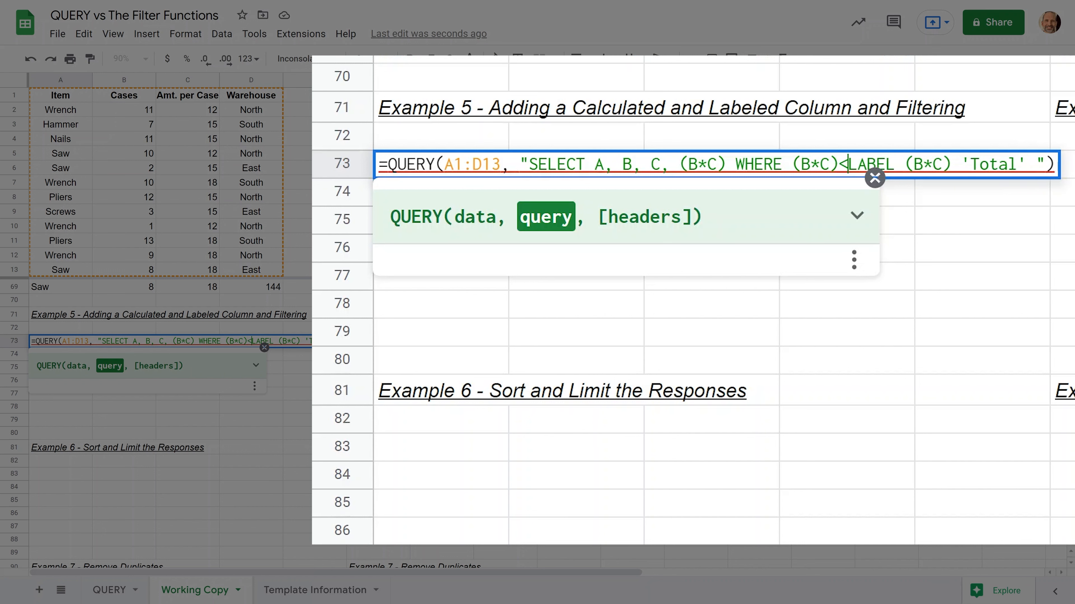
pyautogui.write('140')
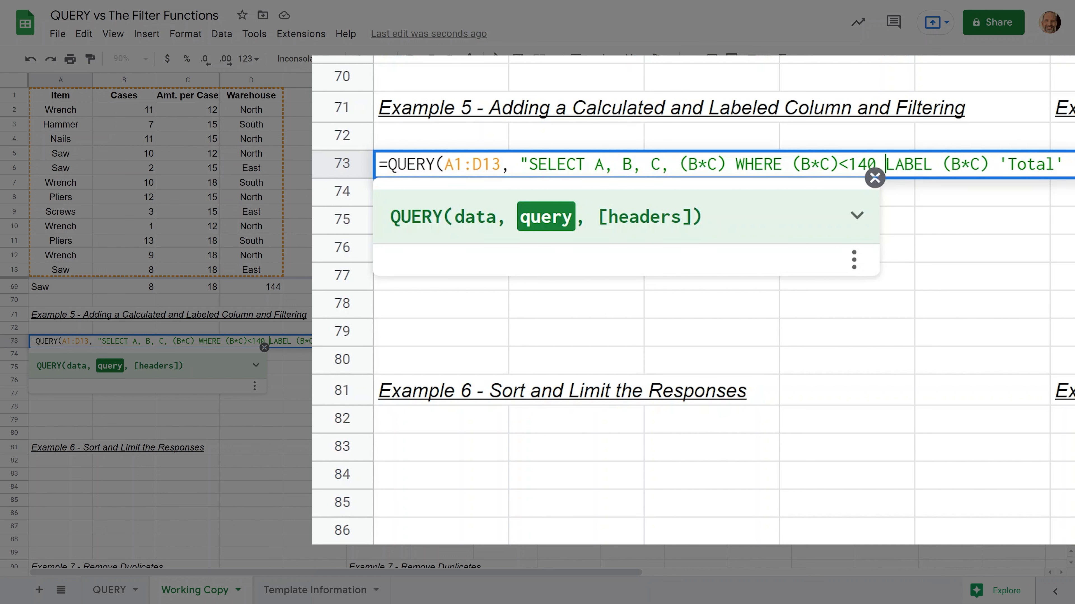
pyautogui.press('Return')
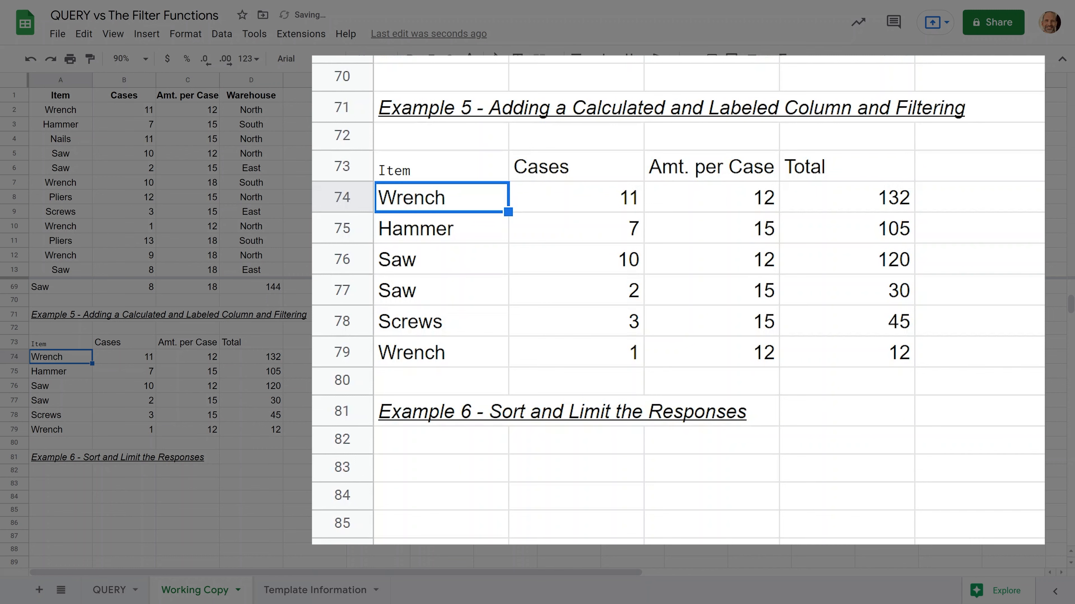
# Review the filtered totals in D74:D79 and paint the formatting of source cell A10 onto the Item header in A73
pyautogui.moveTo(839, 205); pyautogui.dragTo(818, 350)
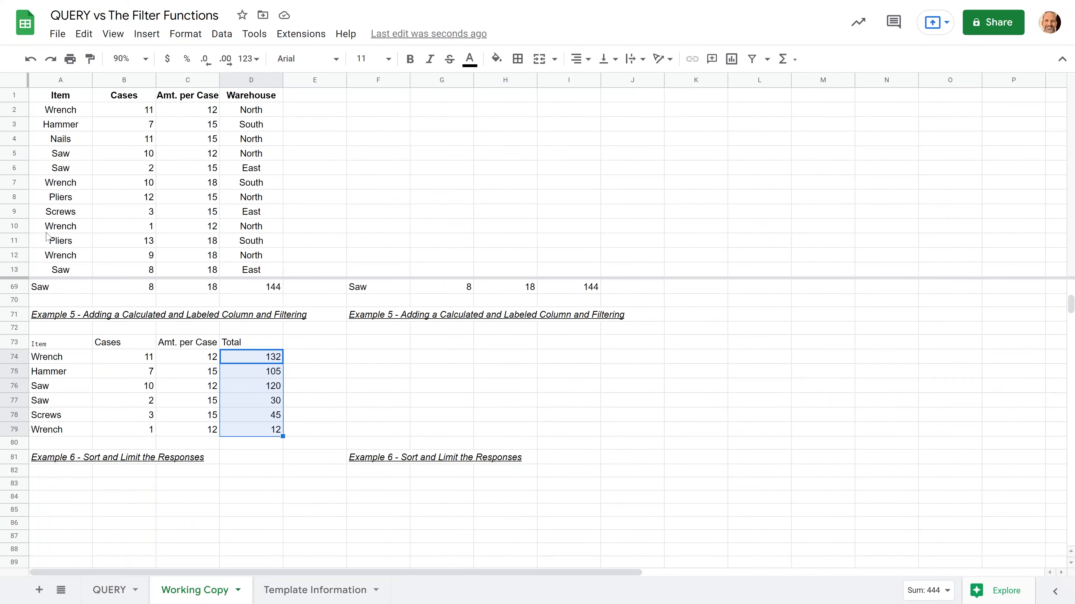
pyautogui.click(46, 229)
pyautogui.click(90, 58)
pyautogui.click(69, 351)
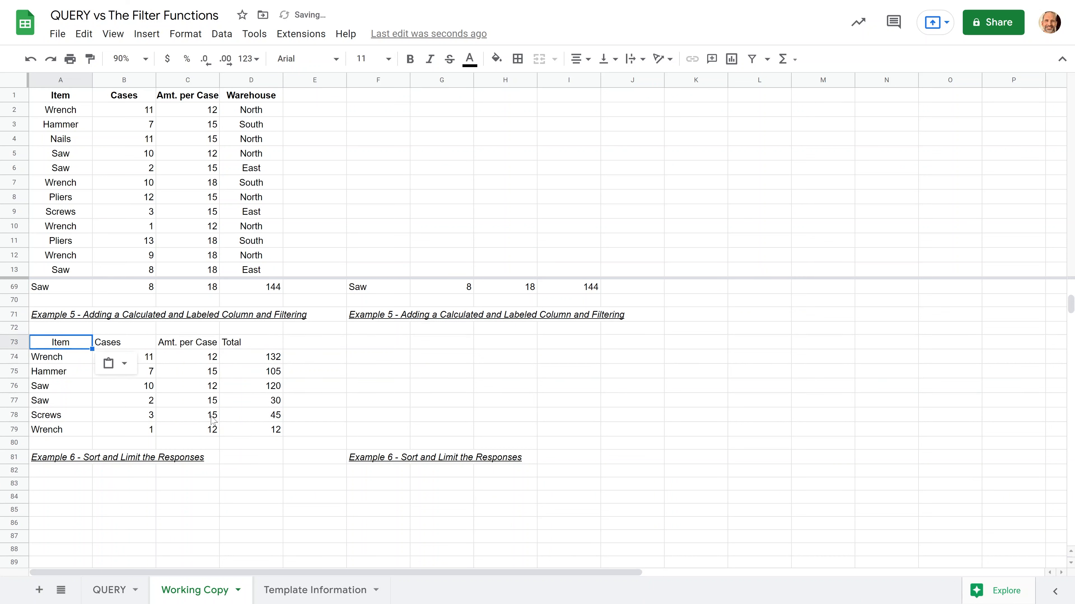
pyautogui.press('Down')
pyautogui.press('Down')
pyautogui.press('Down')
pyautogui.press('Down')
pyautogui.press('Down')
pyautogui.press('Down')
pyautogui.press('Down')
pyautogui.press('Down')
pyautogui.press('Down')
pyautogui.press('Down')
pyautogui.press('Down')
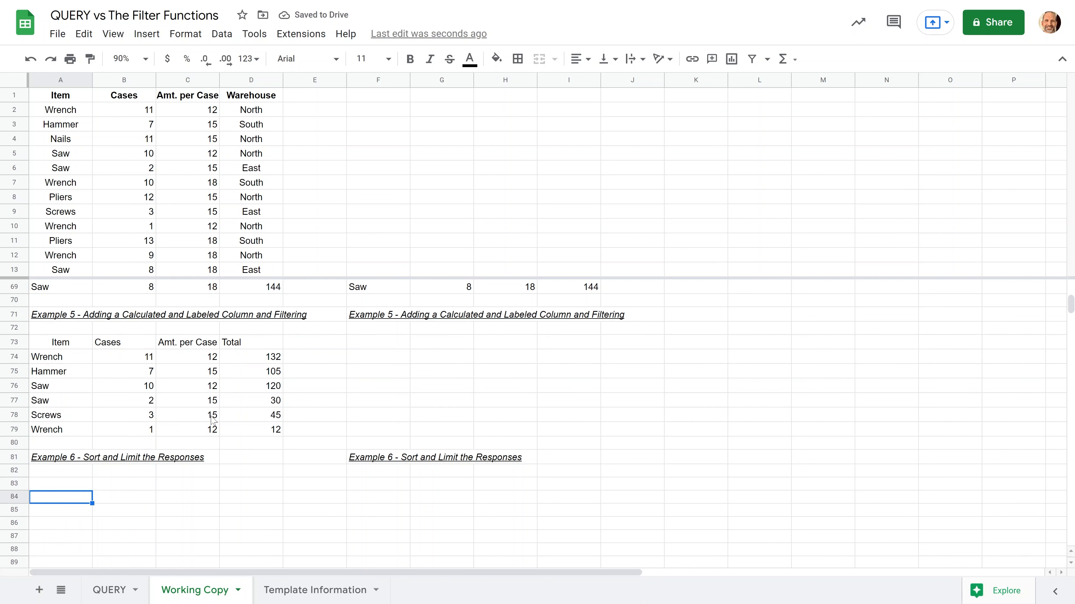
pyautogui.press('Down')
pyautogui.press('Down')
pyautogui.press('Down')
pyautogui.press('Down')
pyautogui.press('Down')
pyautogui.press('Up')
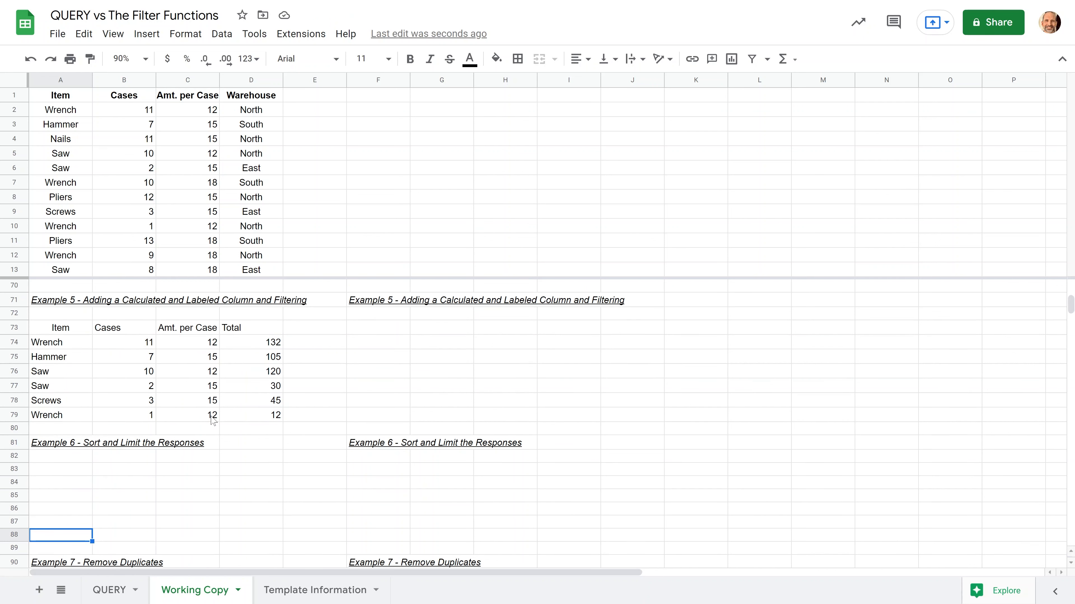
pyautogui.press('Up')
pyautogui.press('Up')
pyautogui.press('Up')
pyautogui.press('Up')
pyautogui.press('Up')
pyautogui.press('Up')
pyautogui.press('Up')
pyautogui.press('Up')
pyautogui.press('Up')
# Copy the header row A1:D1 into F73:I73 under the second Example 5 heading
pyautogui.press('Right')
pyautogui.press('Right')
pyautogui.press('Right')
pyautogui.press('Up')
pyautogui.press('Up')
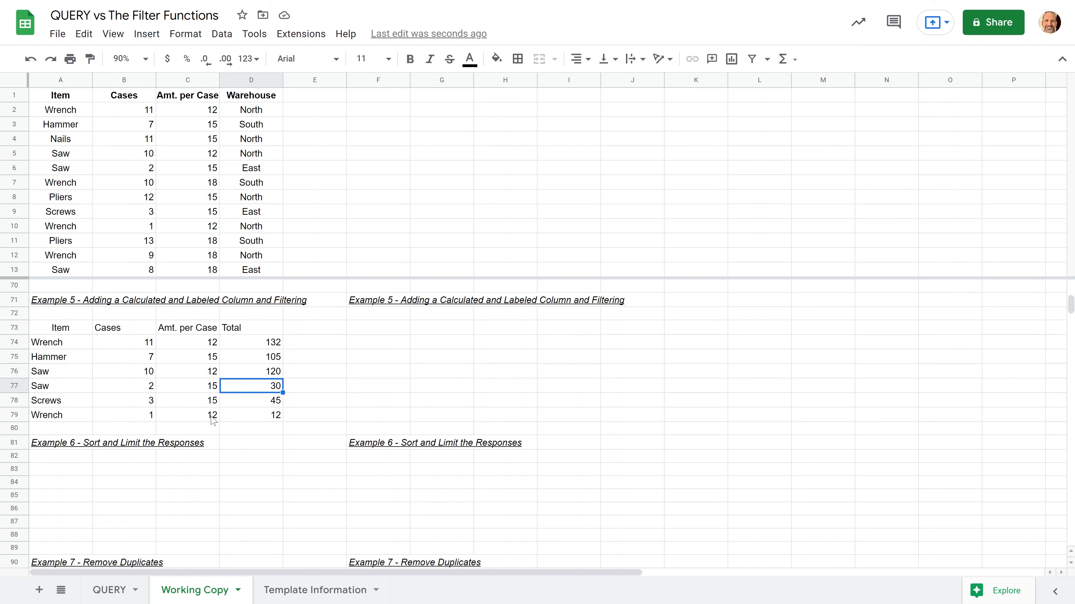
pyautogui.press('Right')
pyautogui.press('Up')
pyautogui.press('Up')
pyautogui.press('Up')
pyautogui.press('Right')
pyautogui.press('Up')
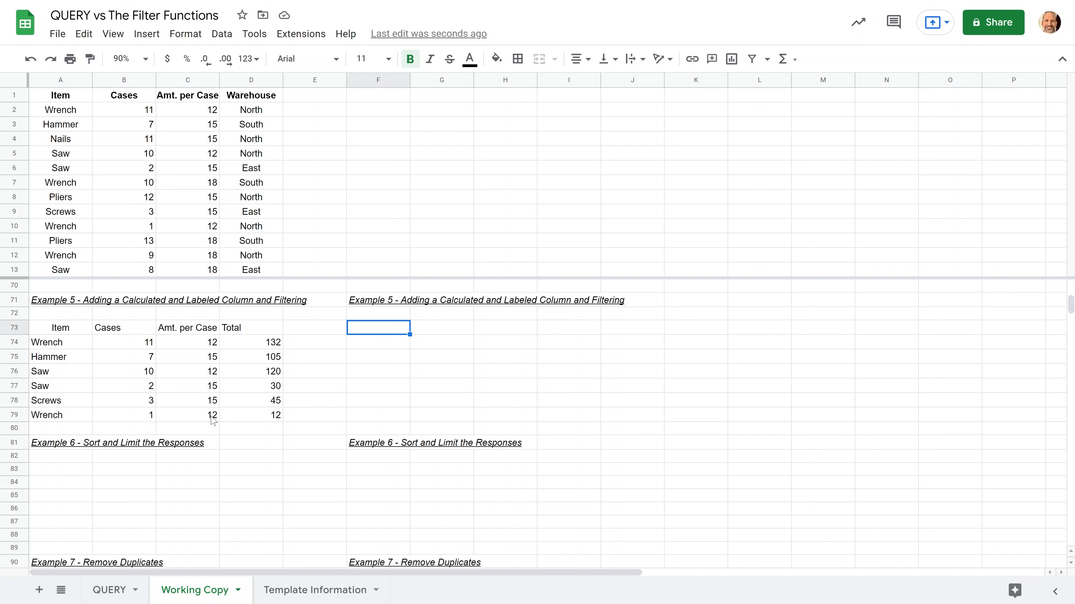
pyautogui.moveTo(75, 95); pyautogui.dragTo(238, 98)
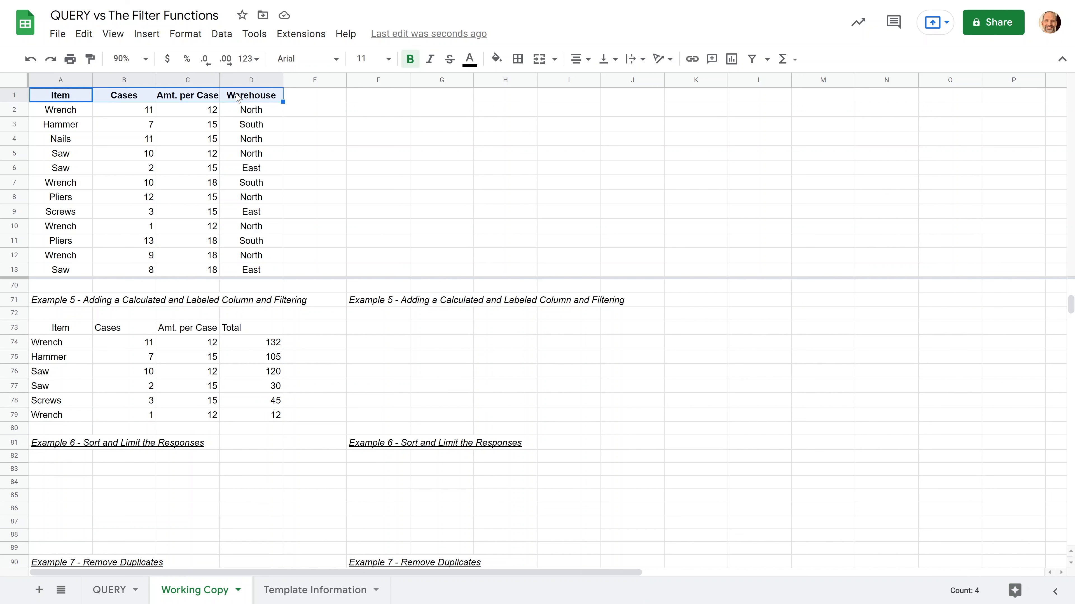
pyautogui.hotkey('ctrl', 'c')
pyautogui.click(401, 328)
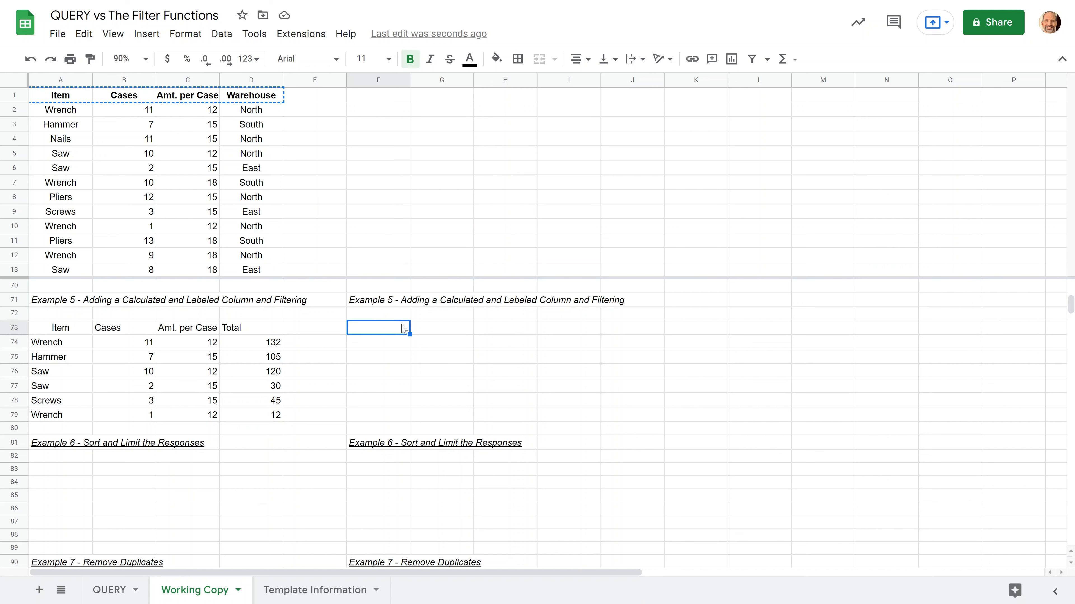
pyautogui.hotkey('ctrl', 'v')
# Copy the formula text =FILTER(A2:C13,ISBLANK(A2:A13)=FALSE) from F58 into F74 with its references intact
pyautogui.press('Up')
pyautogui.press('Up')
pyautogui.press('Up')
pyautogui.press('Up')
pyautogui.press('Up')
pyautogui.press('Up')
pyautogui.press('Up')
pyautogui.press('Up')
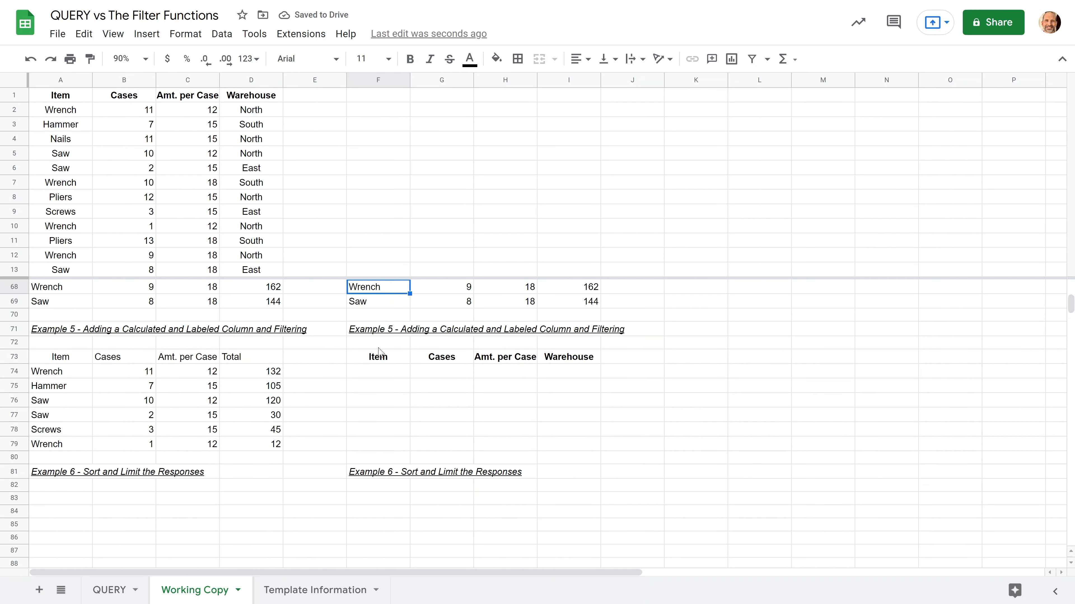
pyautogui.press('Up')
pyautogui.press('Up')
pyautogui.press('Up')
pyautogui.press('Up')
pyautogui.press('Up')
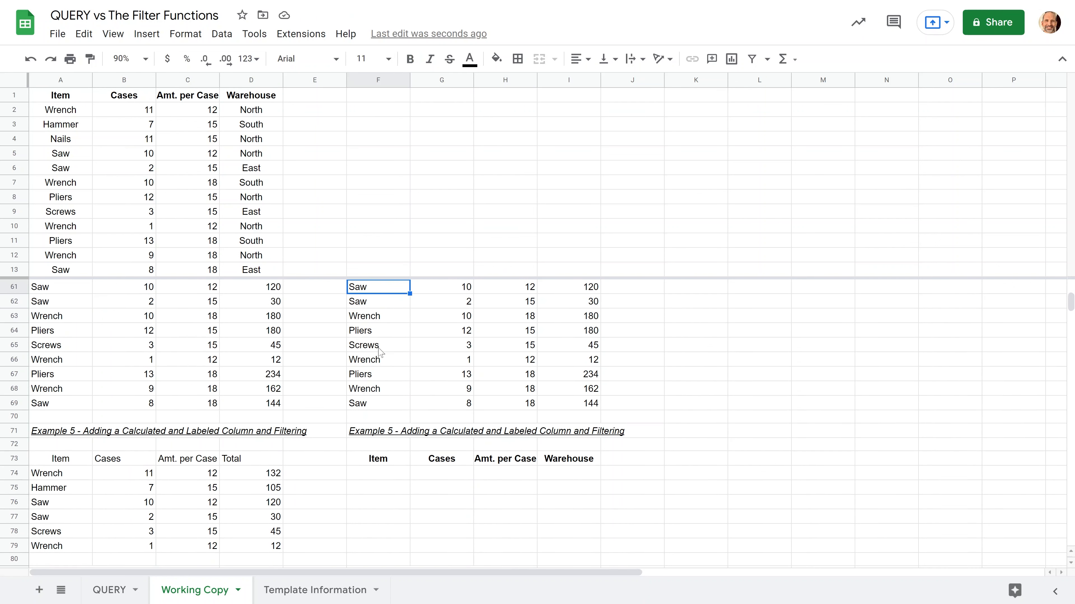
pyautogui.press('Up')
pyautogui.press('Up')
pyautogui.scroll(1, 381, 353)
pyautogui.press('F2')
pyautogui.hotkey('ctrl', 'a')
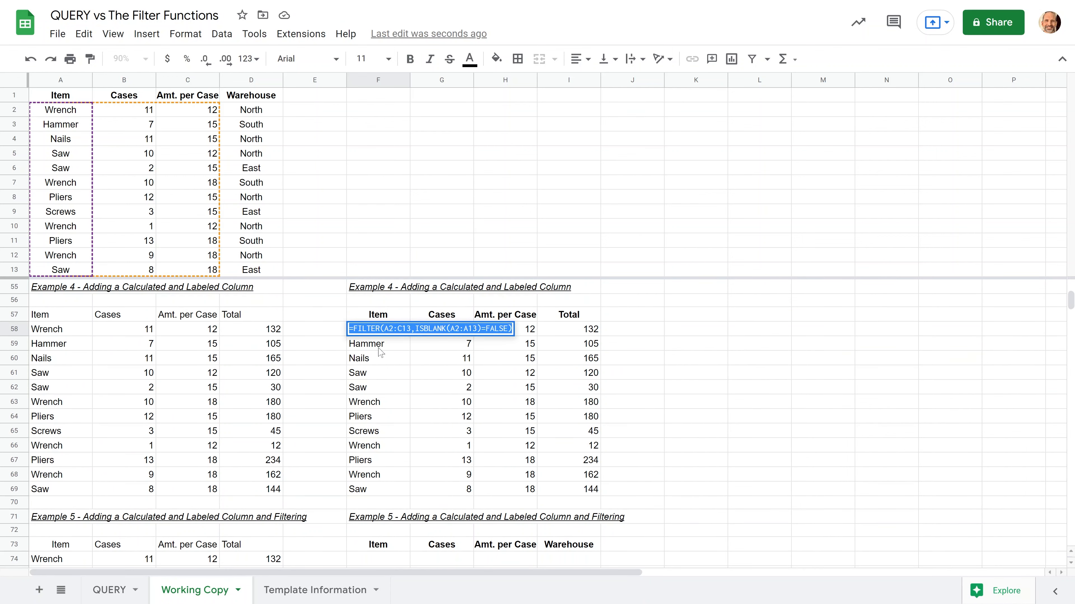
pyautogui.press('Return')
pyautogui.scroll(-5, 380, 349)
pyautogui.click(379, 348)
pyautogui.hotkey('ctrl', 'v')
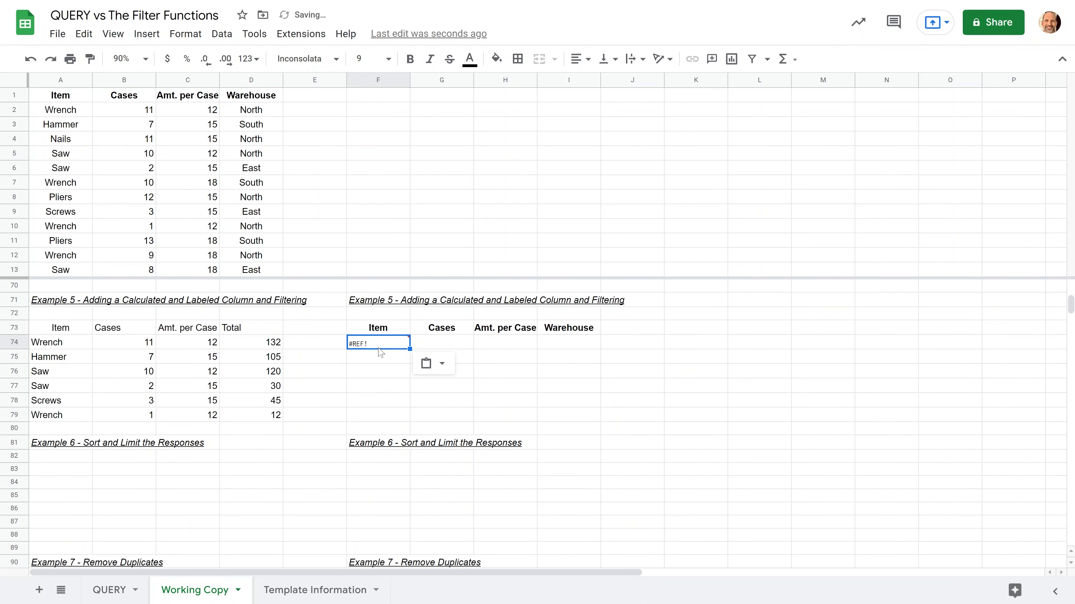
# Inspect the FILTER formula and error in F74, and check the cells around the Example 6 heading in F81 for the obstruction
pyautogui.press('F2')
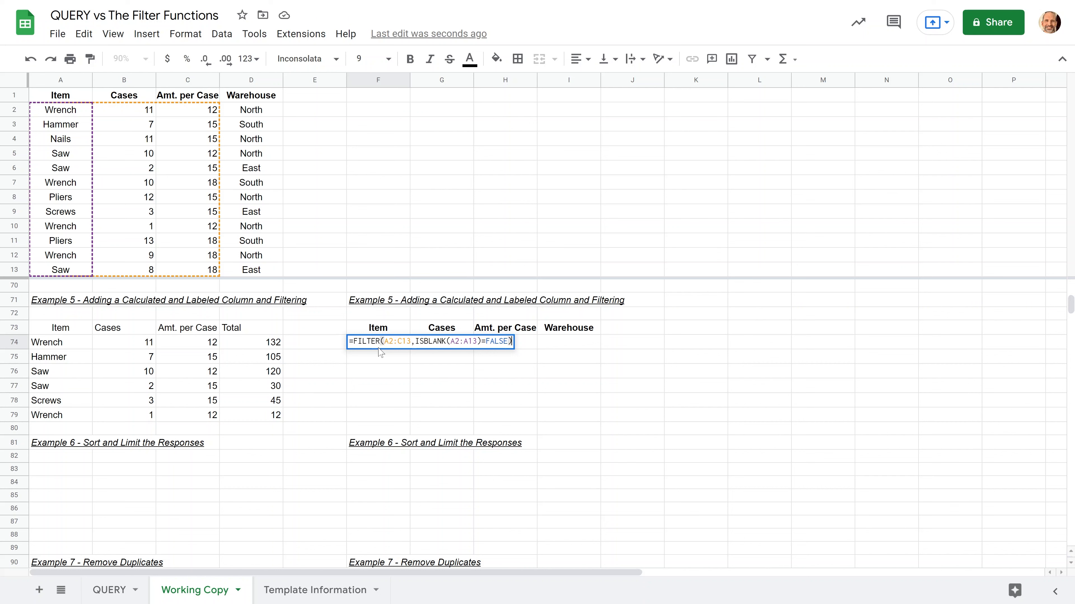
pyautogui.press('Escape')
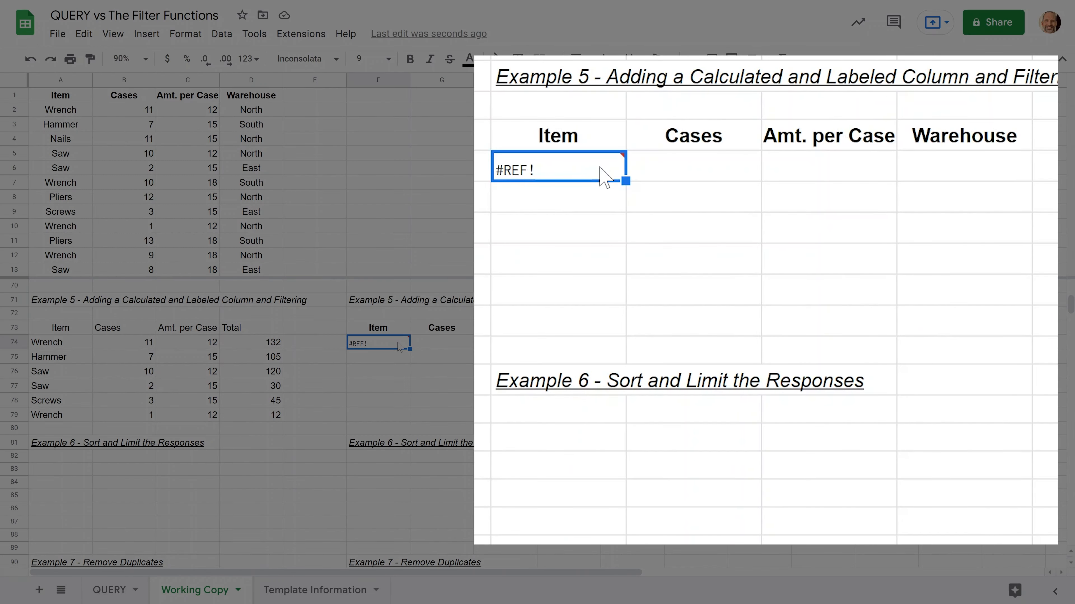
pyautogui.moveTo(399, 346)
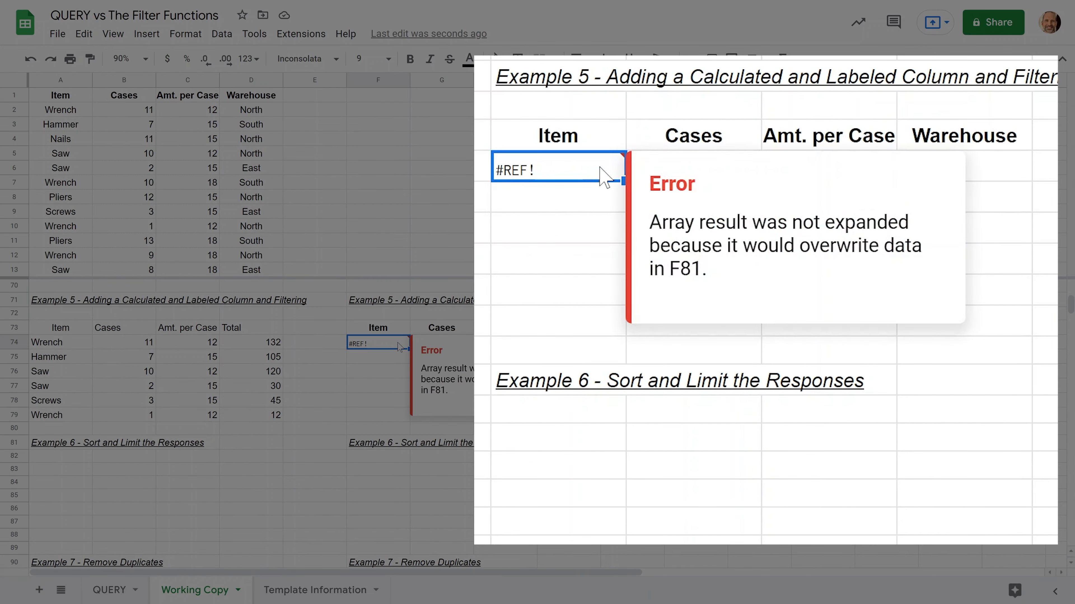
pyautogui.moveTo(360, 416); pyautogui.dragTo(405, 472)
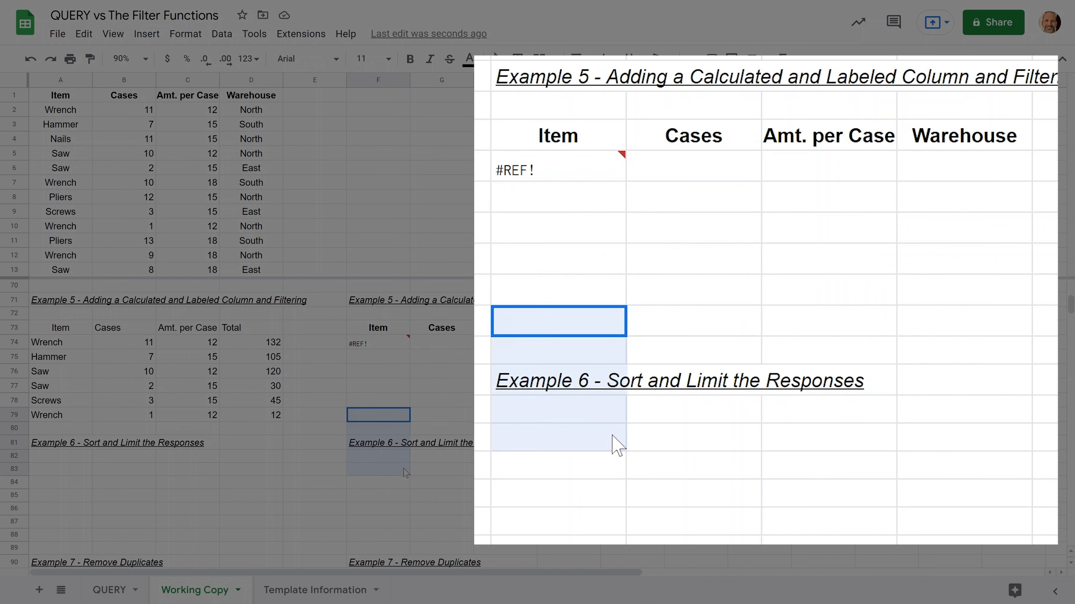
pyautogui.click(378, 442)
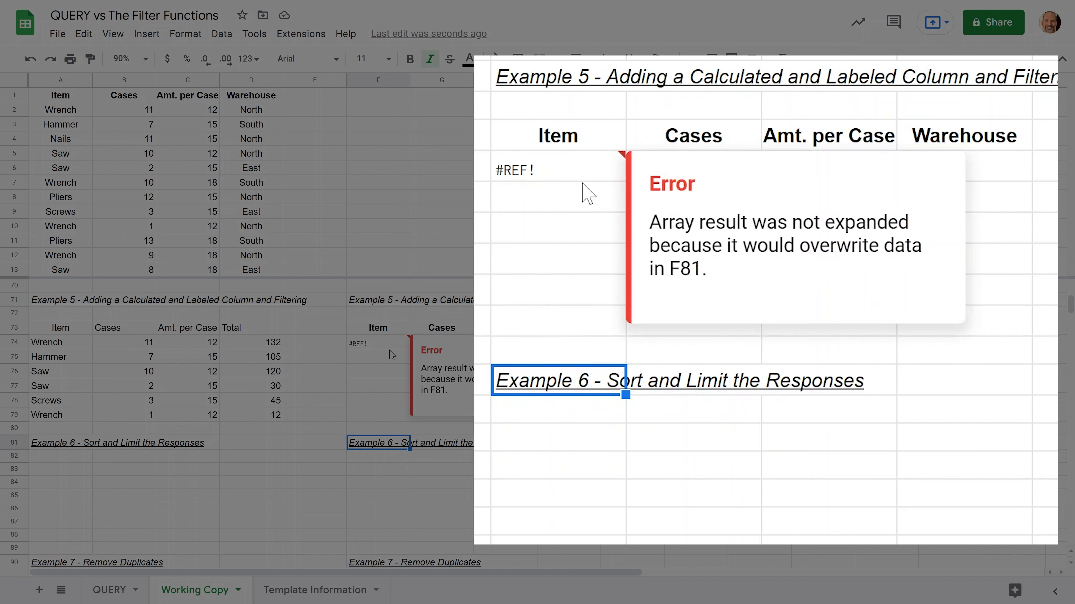
# Add the second condition B2:B13*C2:C13<140 to the FILTER formula in F74
pyautogui.doubleClick(390, 347)
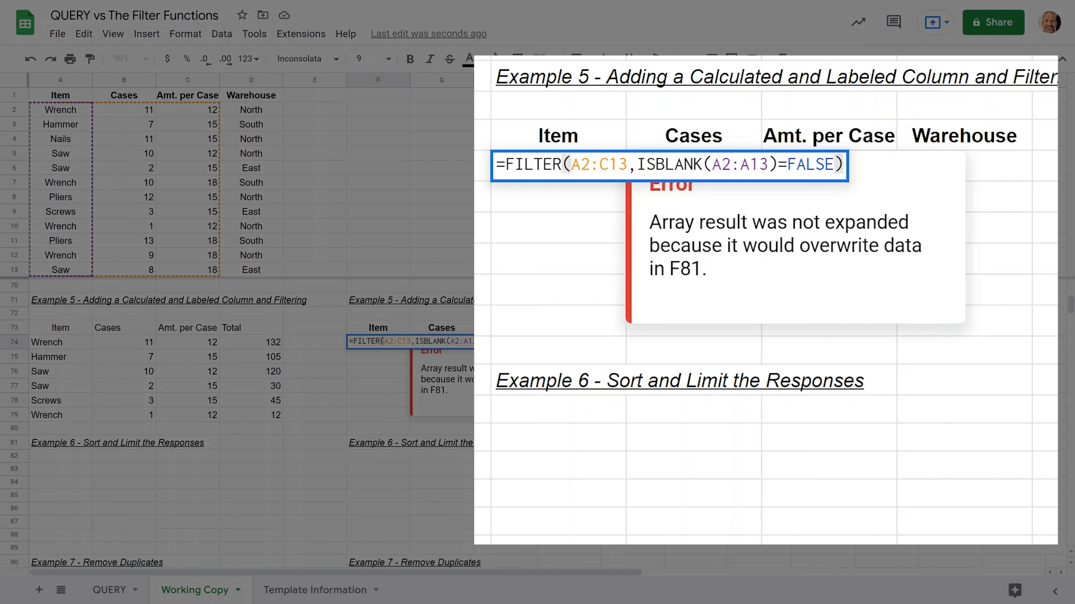
pyautogui.click(833, 164)
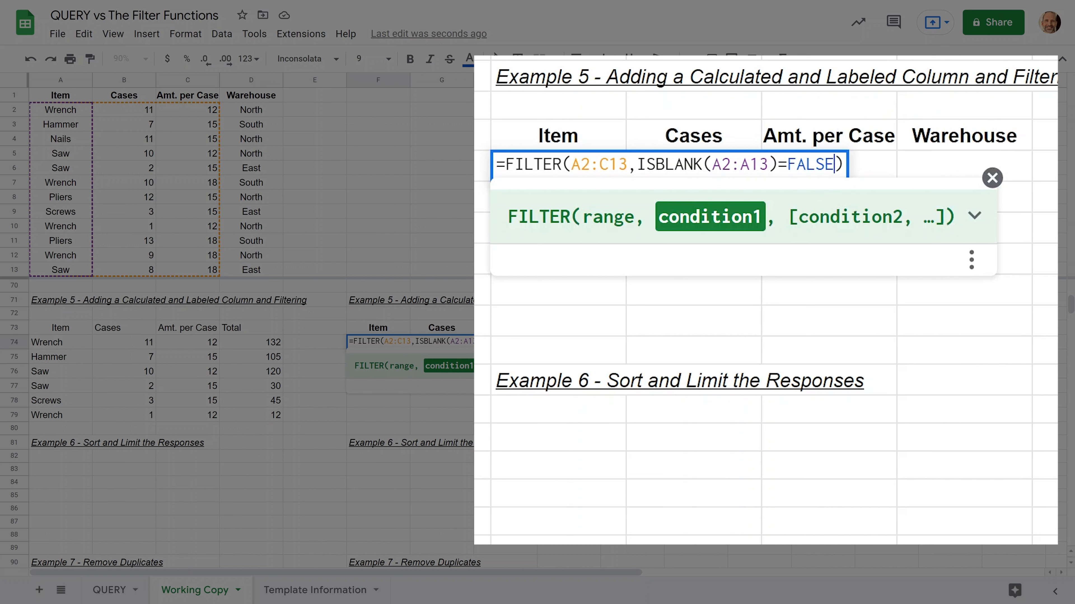
pyautogui.write(',')
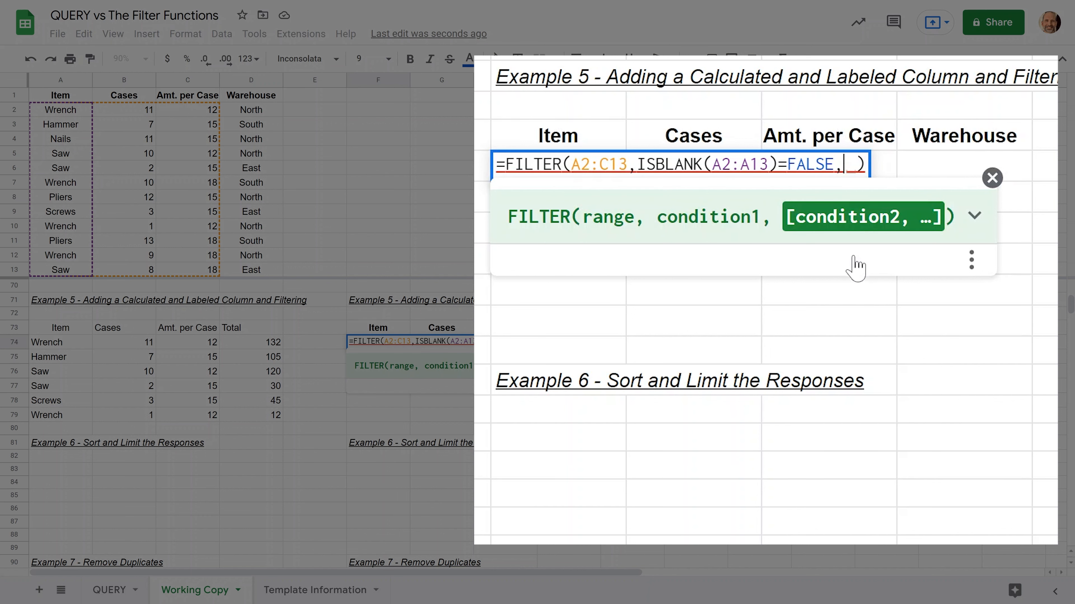
pyautogui.write('B2:')
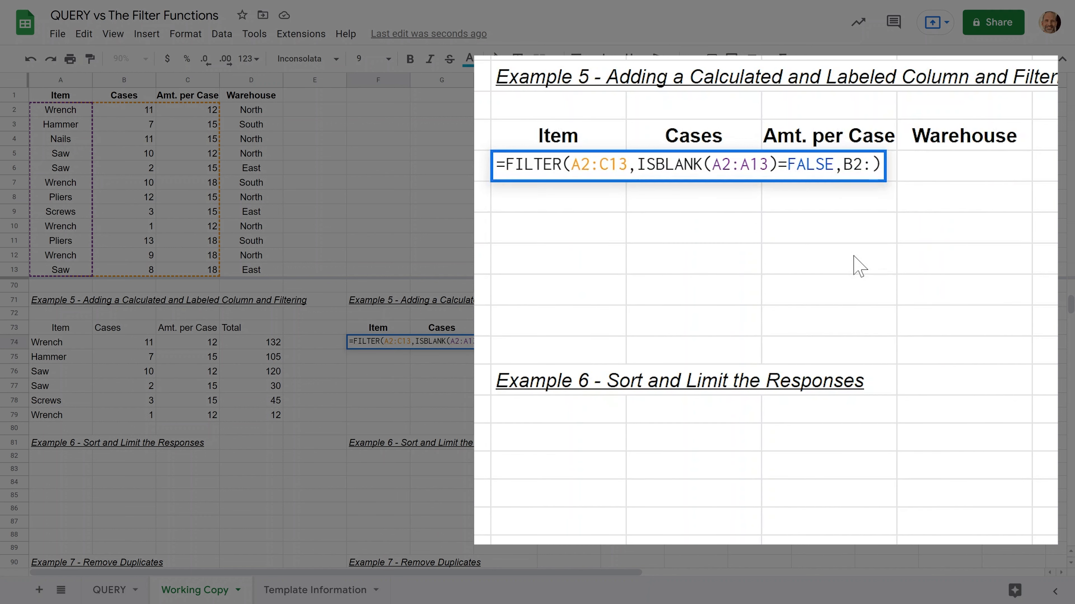
pyautogui.write('B13')
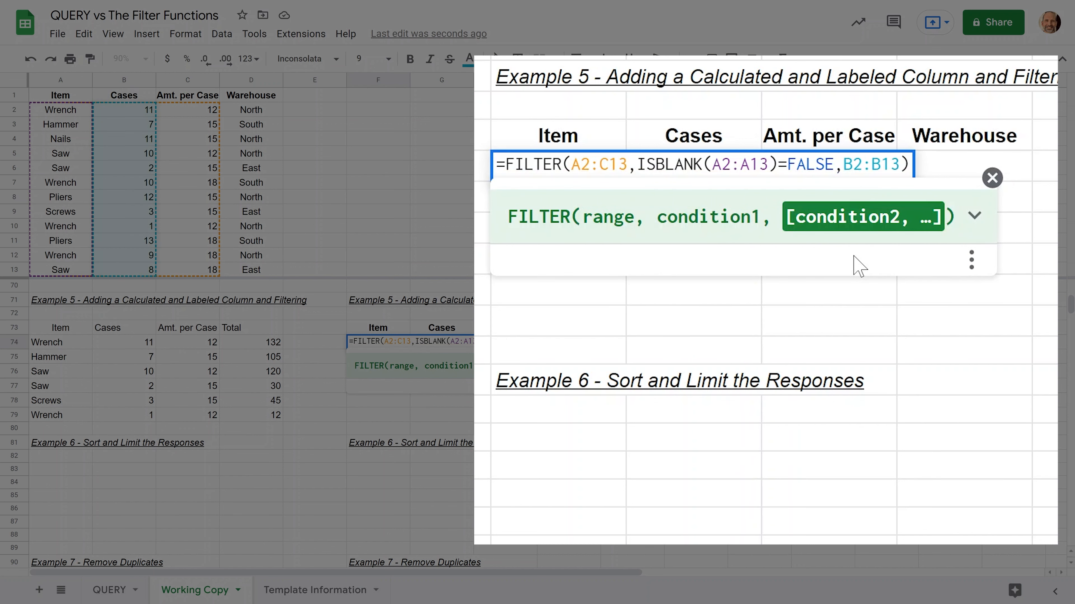
pyautogui.write('*')
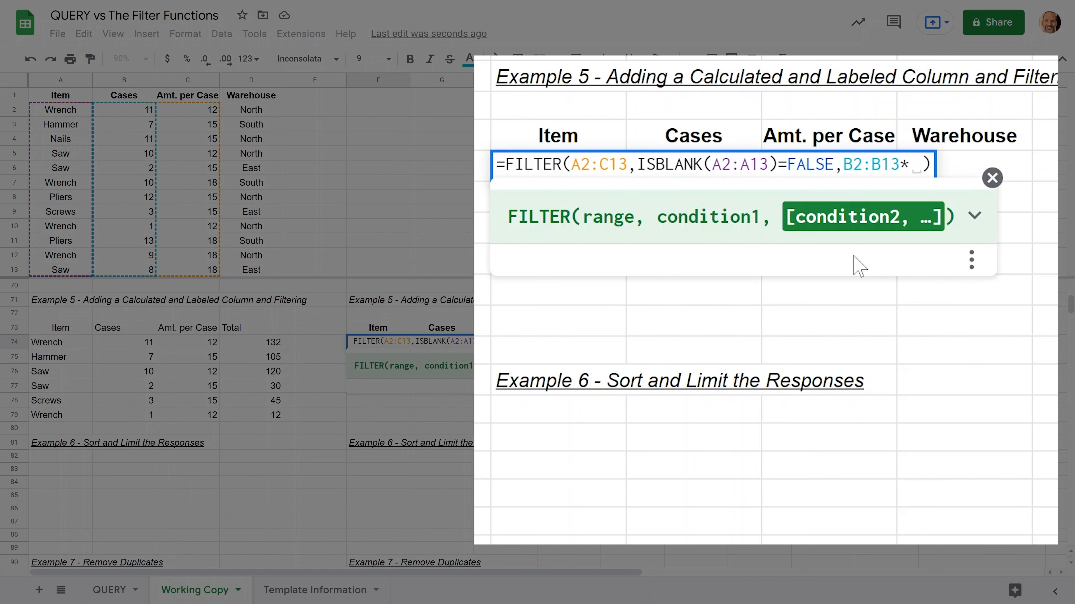
pyautogui.write('C2:')
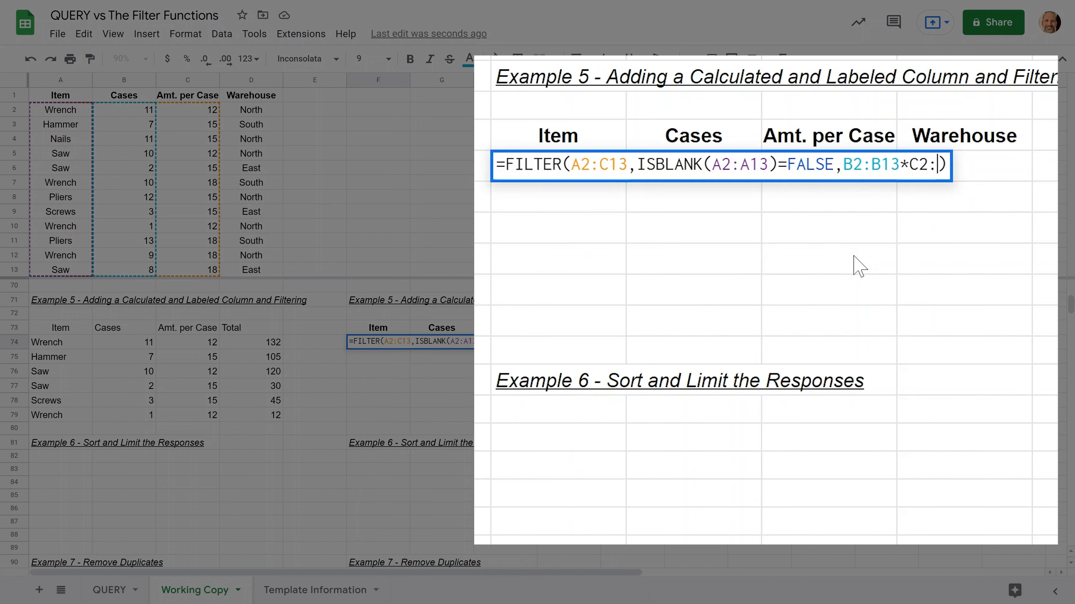
pyautogui.write('C1')
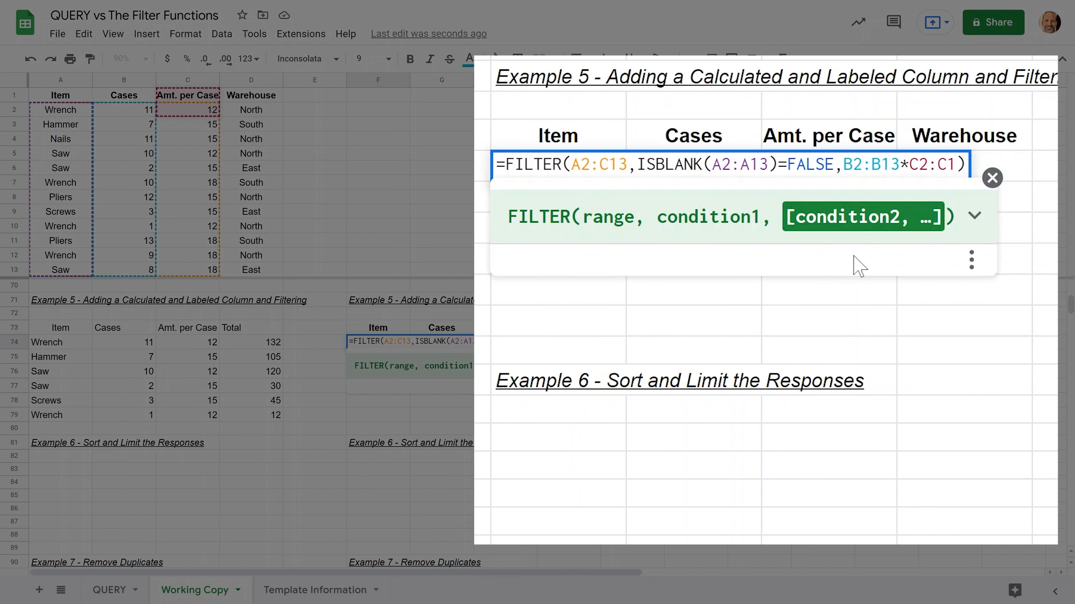
pyautogui.write('3')
pyautogui.write('<140')
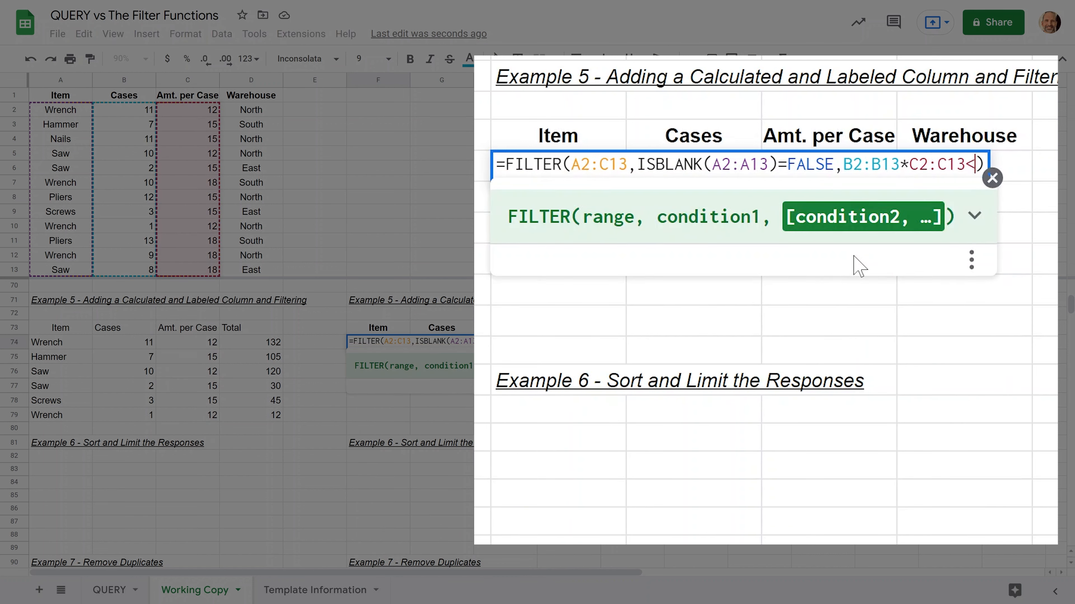
pyautogui.press('Return')
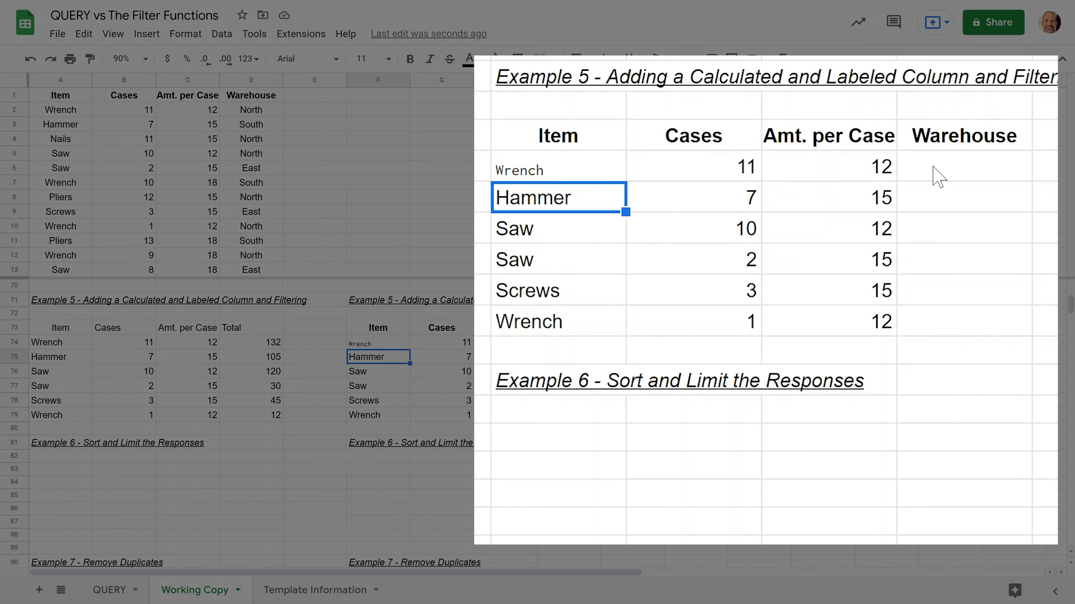
# Paint the formatting of the Hammer cell F75 onto cell F74
pyautogui.press('Left')
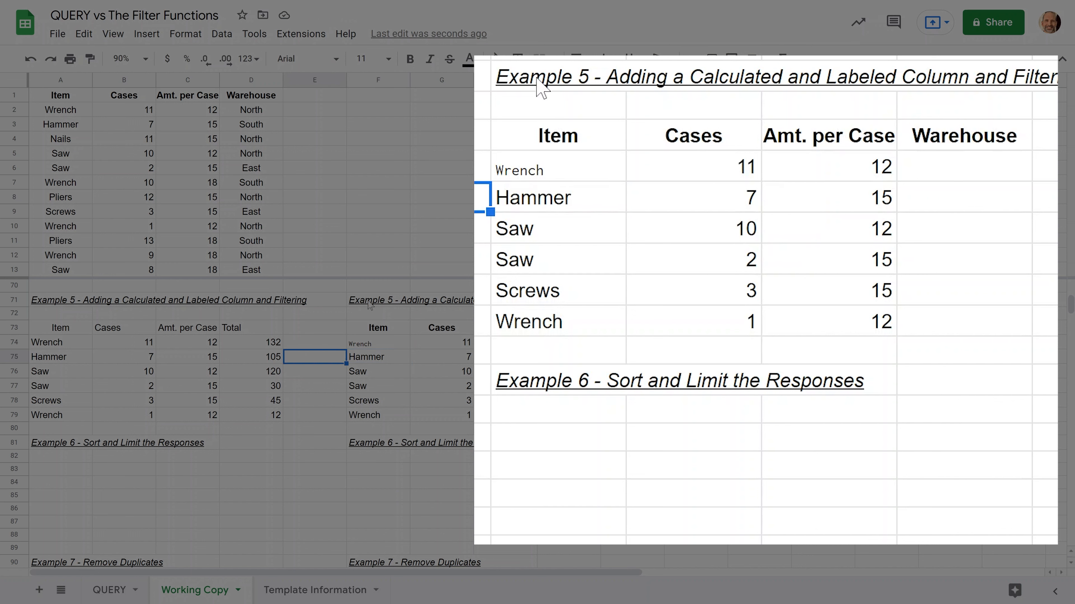
pyautogui.click(381, 359)
pyautogui.click(90, 59)
pyautogui.click(382, 344)
# Enter =ARRAYFORMULA(G74:G79*H74:H79) in I74 to multiply cases by amount per case
pyautogui.click(980, 174)
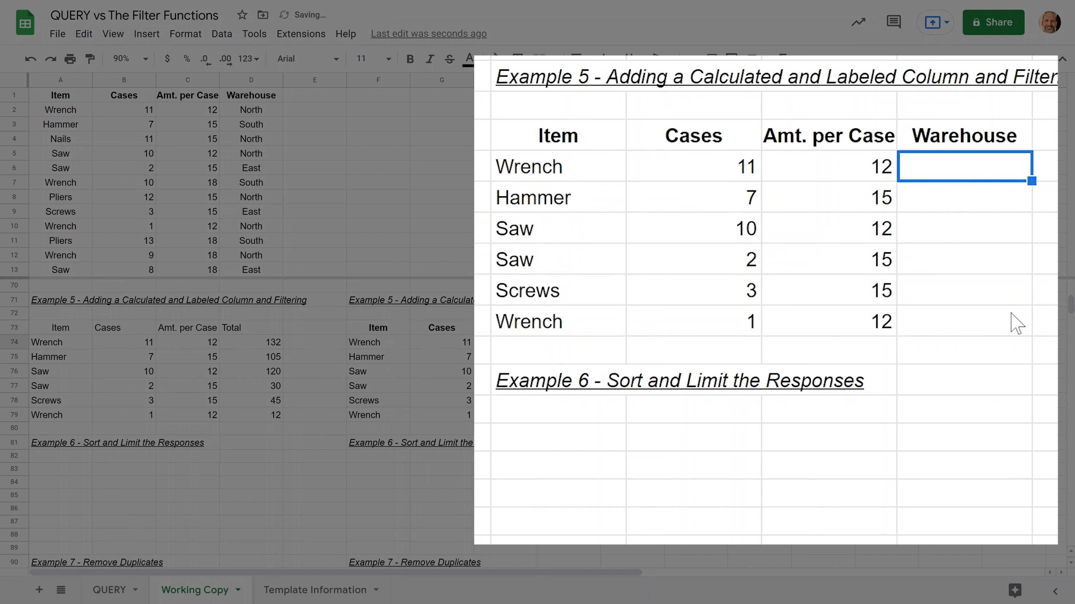
pyautogui.write('=AR')
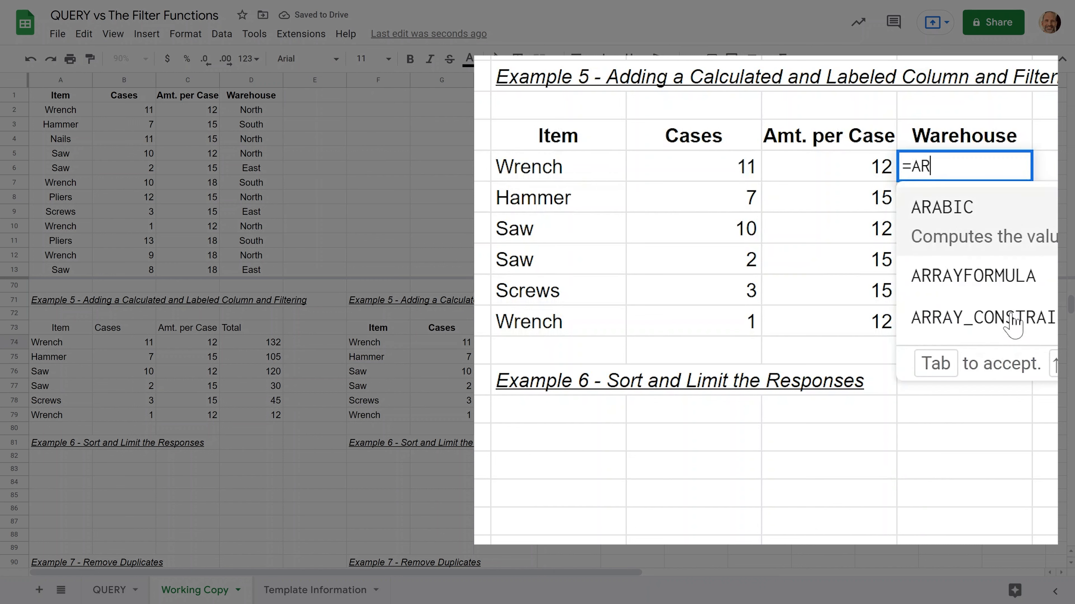
pyautogui.write('RAYFORMULA(')
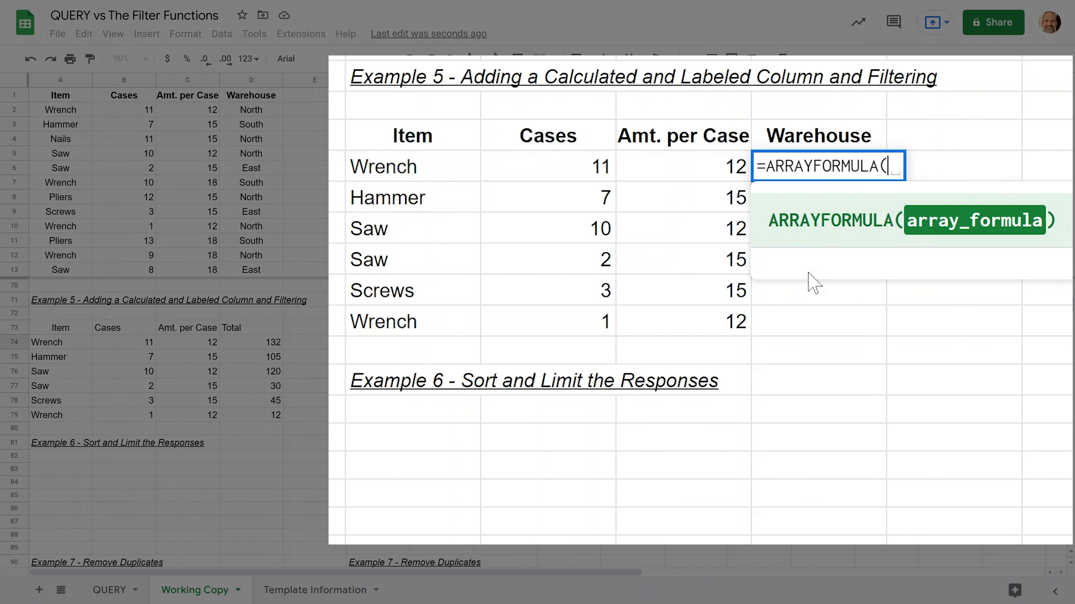
pyautogui.moveTo(598, 174); pyautogui.dragTo(583, 332)
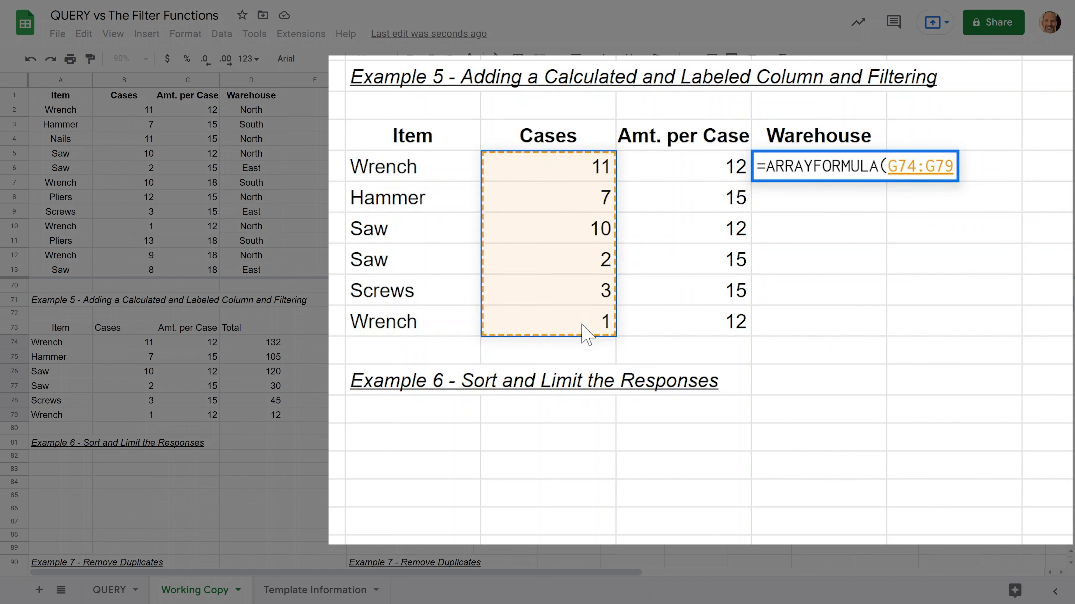
pyautogui.write('*')
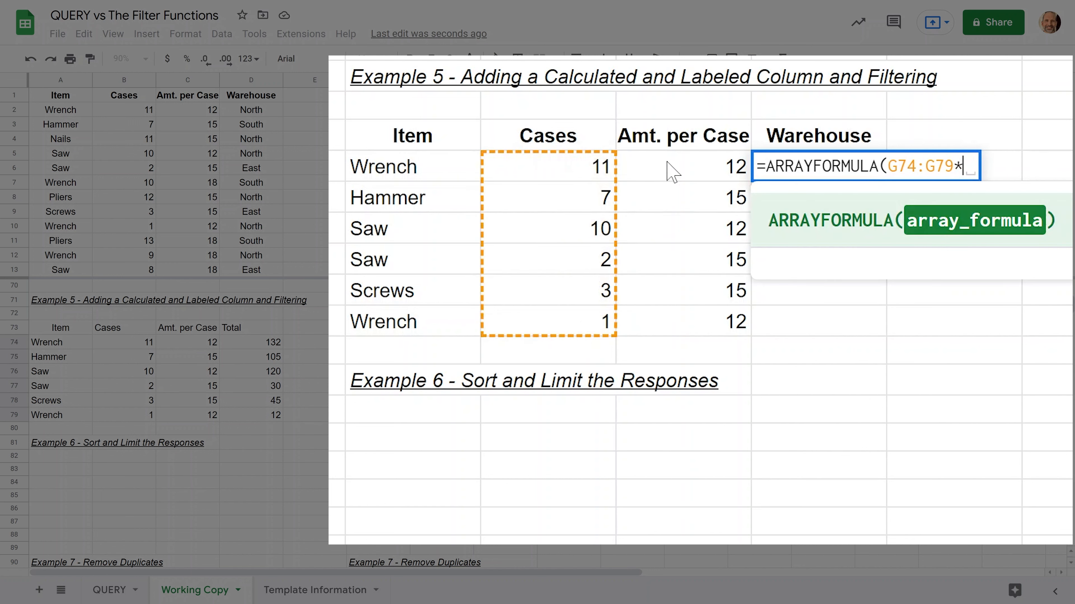
pyautogui.moveTo(672, 170); pyautogui.dragTo(690, 332)
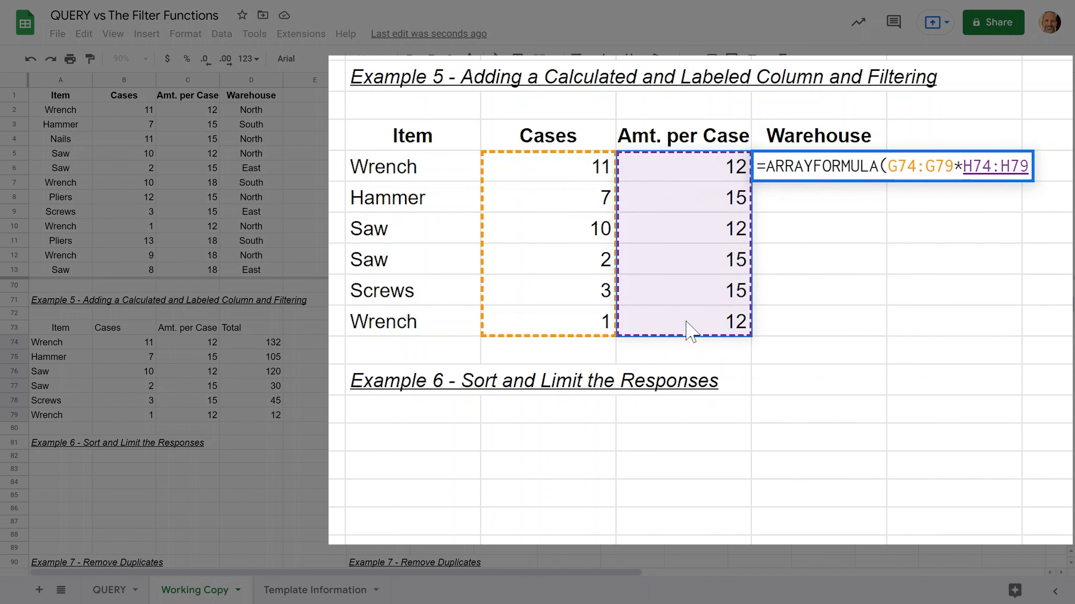
pyautogui.write(')')
pyautogui.press('Return')
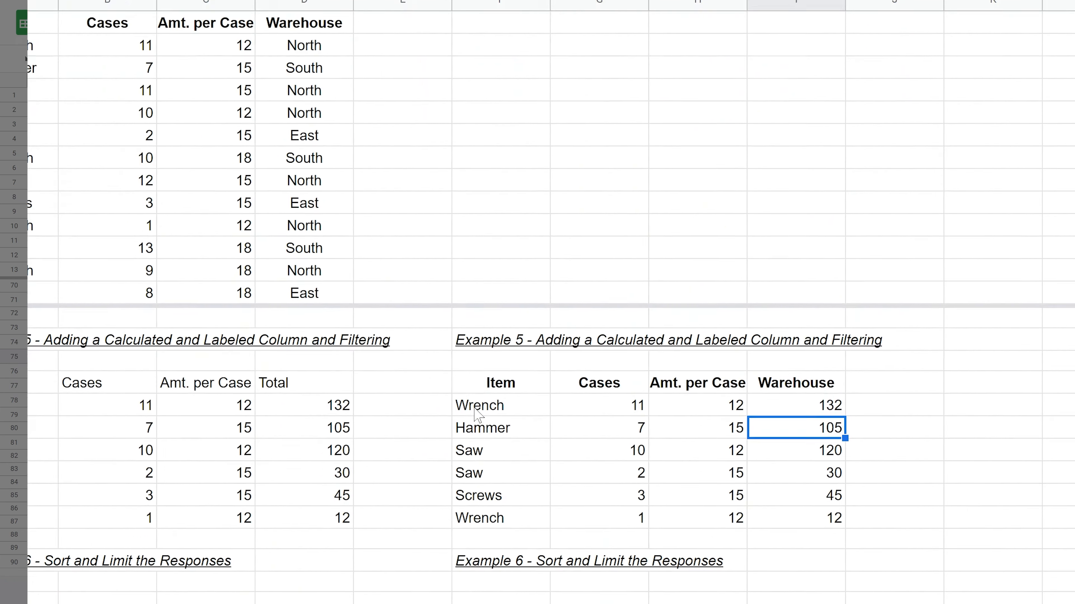
# Compare the two Example 5 results and review the QUERY formula in A73 against the FILTER version starting in F74
pyautogui.click(476, 411)
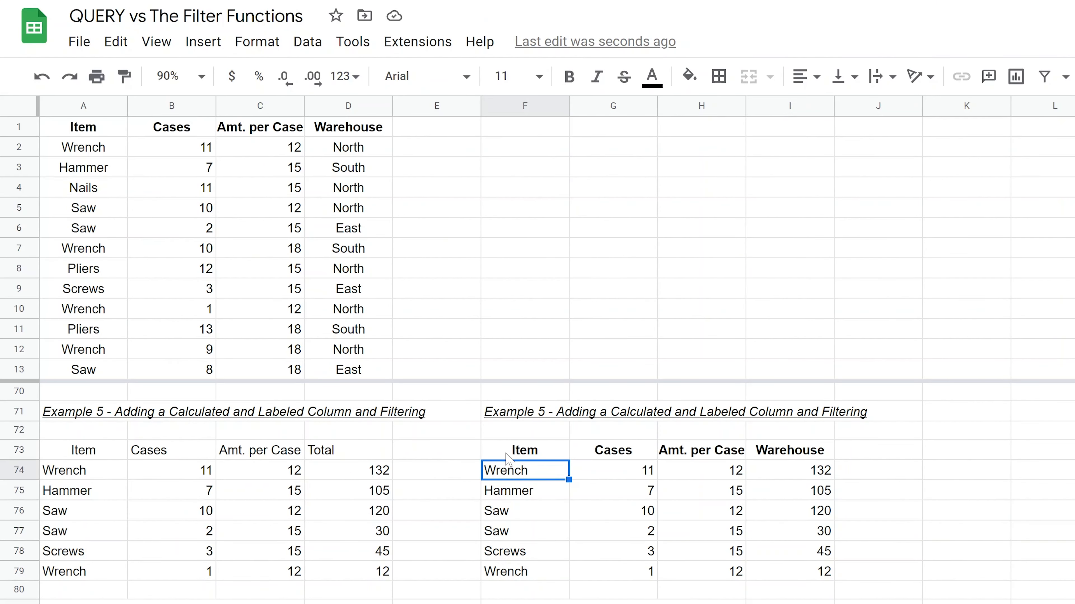
pyautogui.click(97, 472)
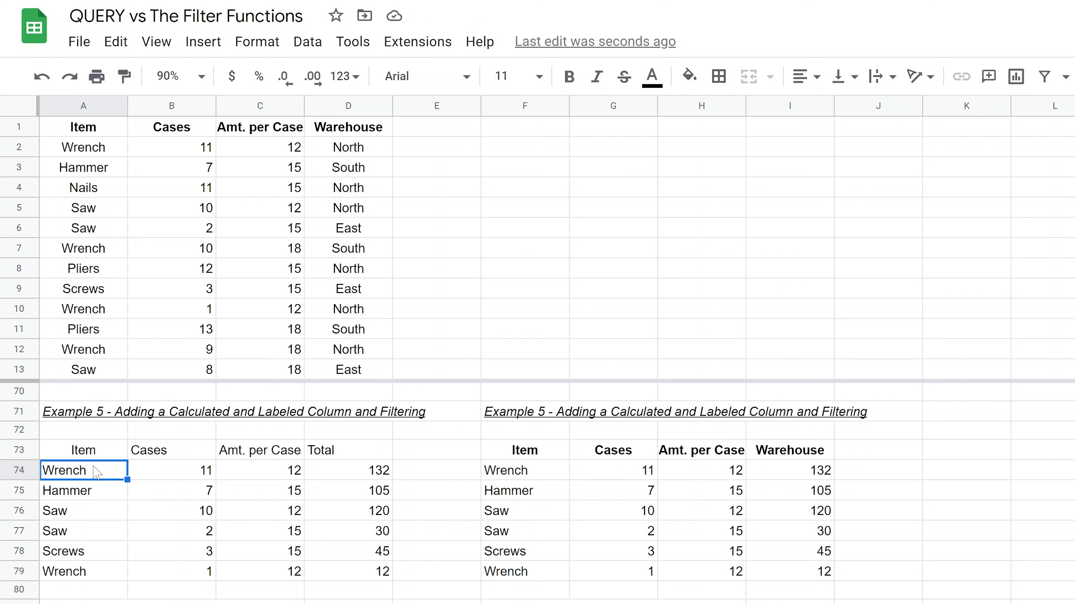
pyautogui.click(94, 458)
pyautogui.doubleClick(94, 457)
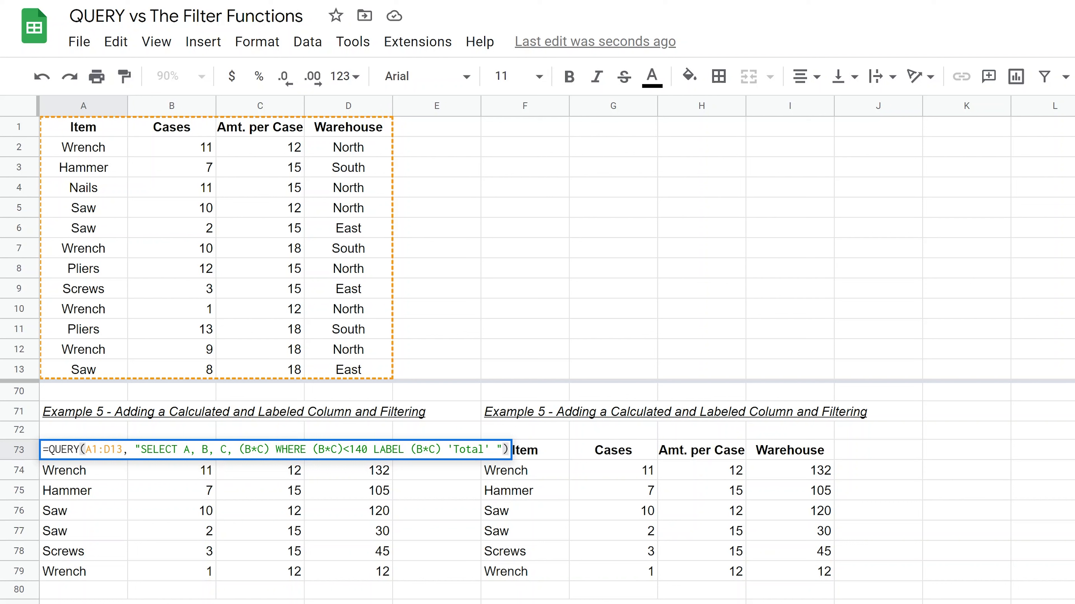
pyautogui.press('Return')
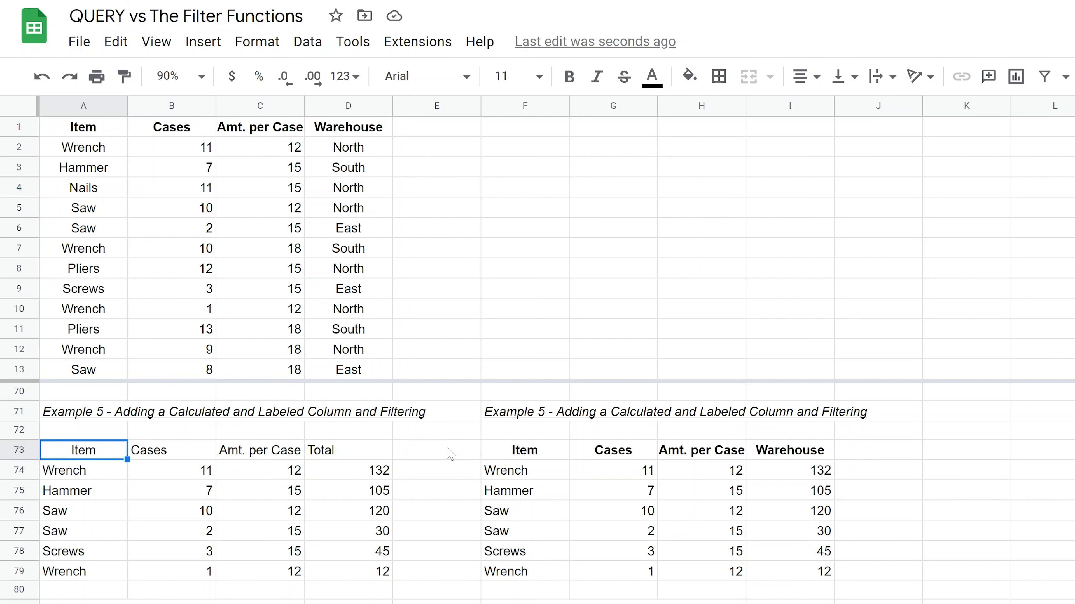
pyautogui.click(501, 470)
pyautogui.press('Return')
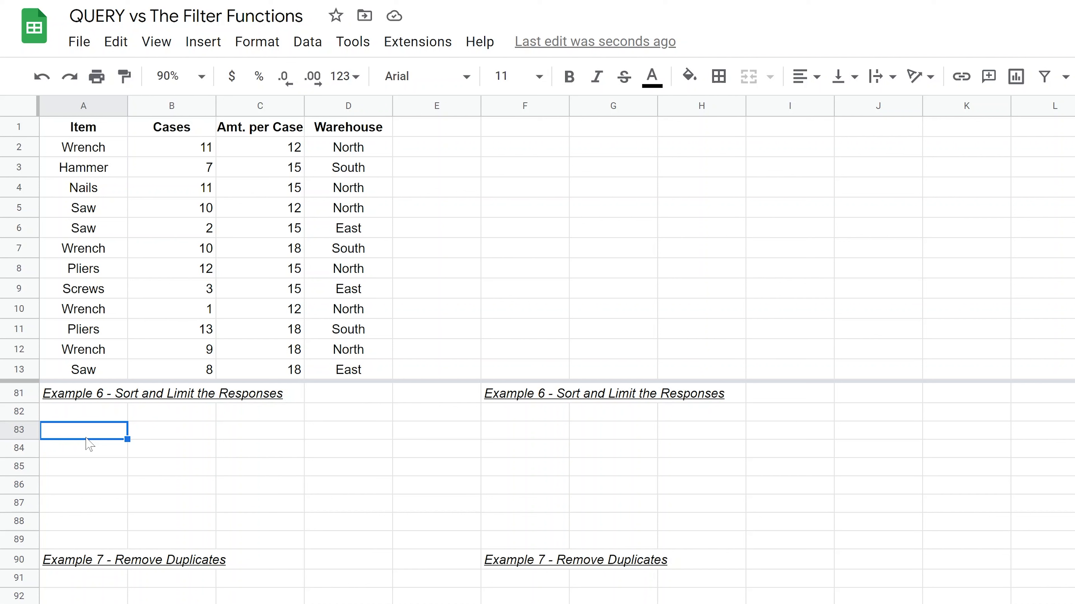
# Start a QUERY formula in A83 over the range A1:D13 that selects all columns with SELECT *
pyautogui.write('=QUERY')
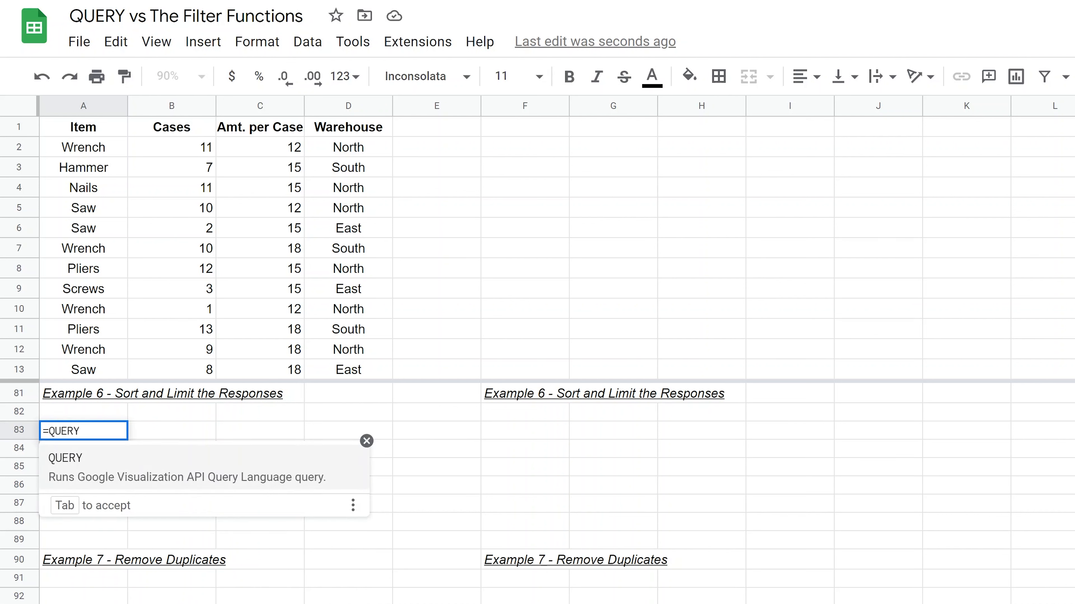
pyautogui.write('(')
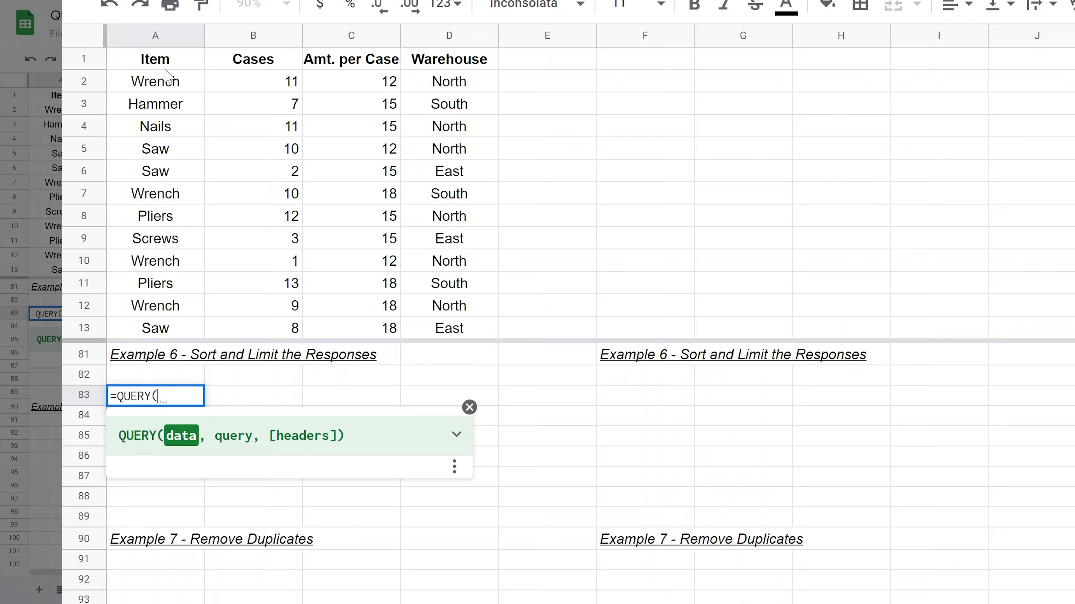
pyautogui.moveTo(158, 62); pyautogui.dragTo(430, 327)
pyautogui.moveTo(240, 270); pyautogui.dragTo(241, 273)
pyautogui.write(',"SELECT ')
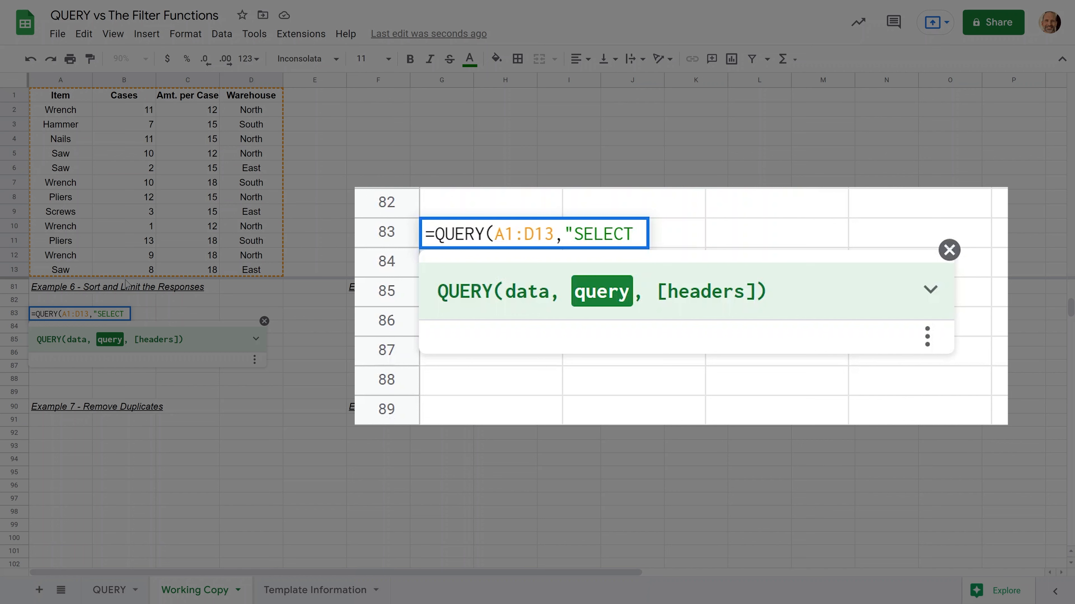
pyautogui.write('*')
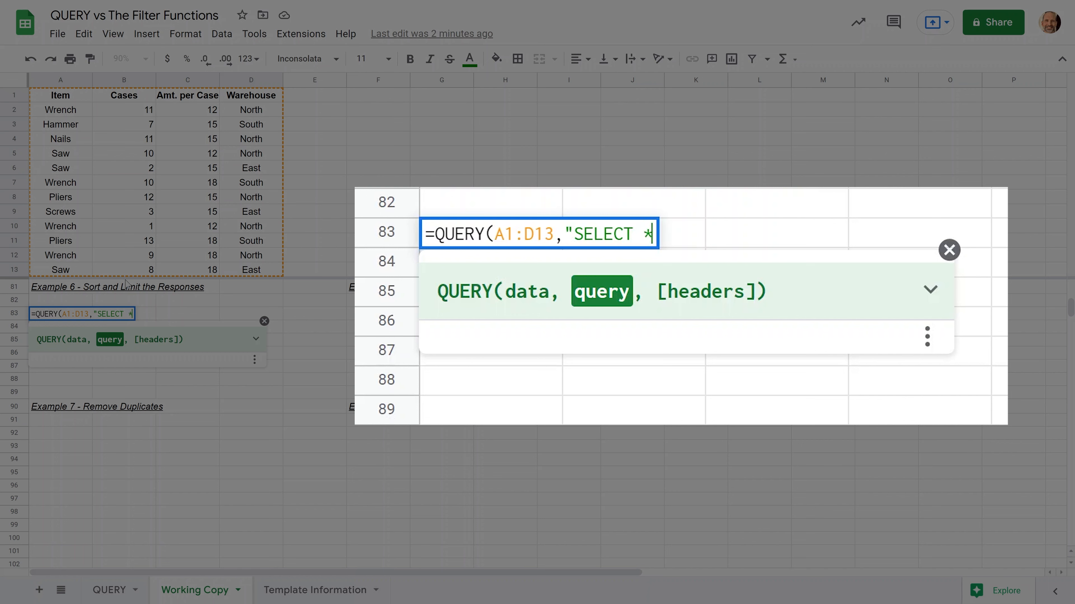
# Complete the A83 query string with ORDER BY C DESC LIMIT 5 and commit the formula
pyautogui.write(' OR')
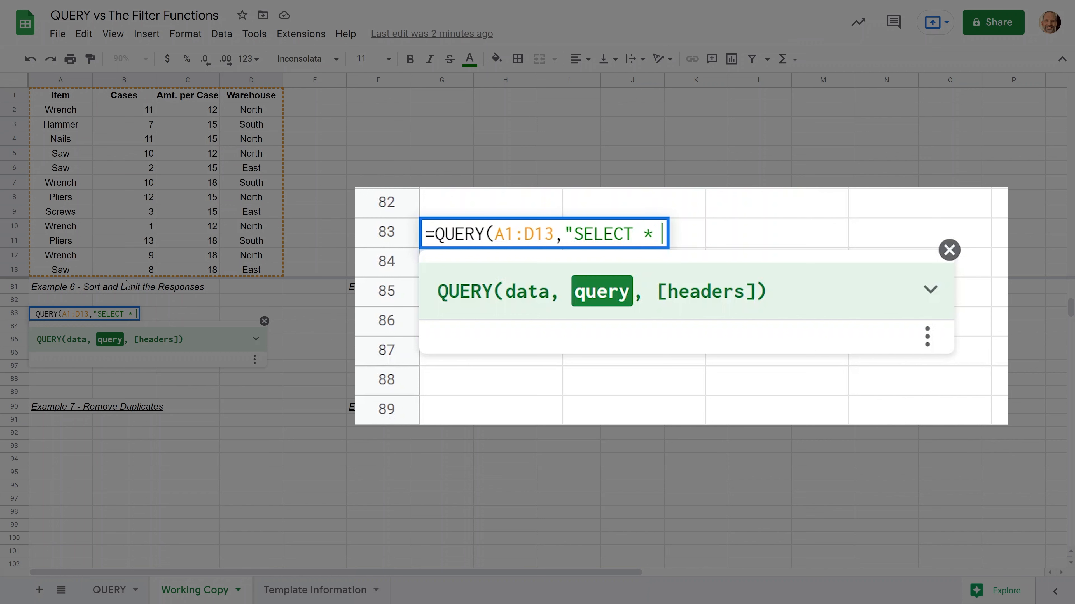
pyautogui.write('DER BY')
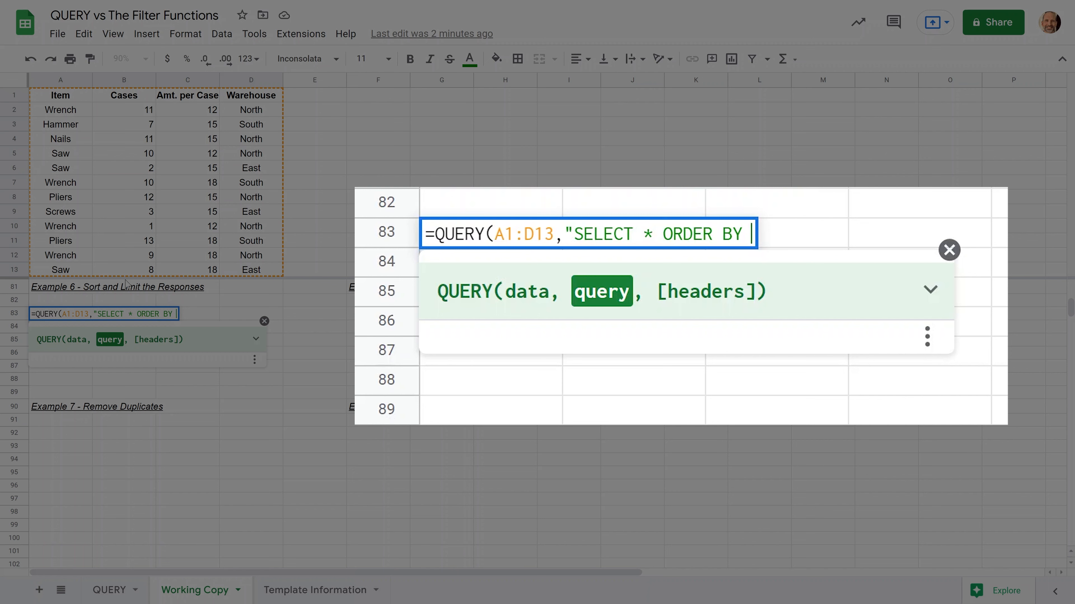
pyautogui.write(' C DE')
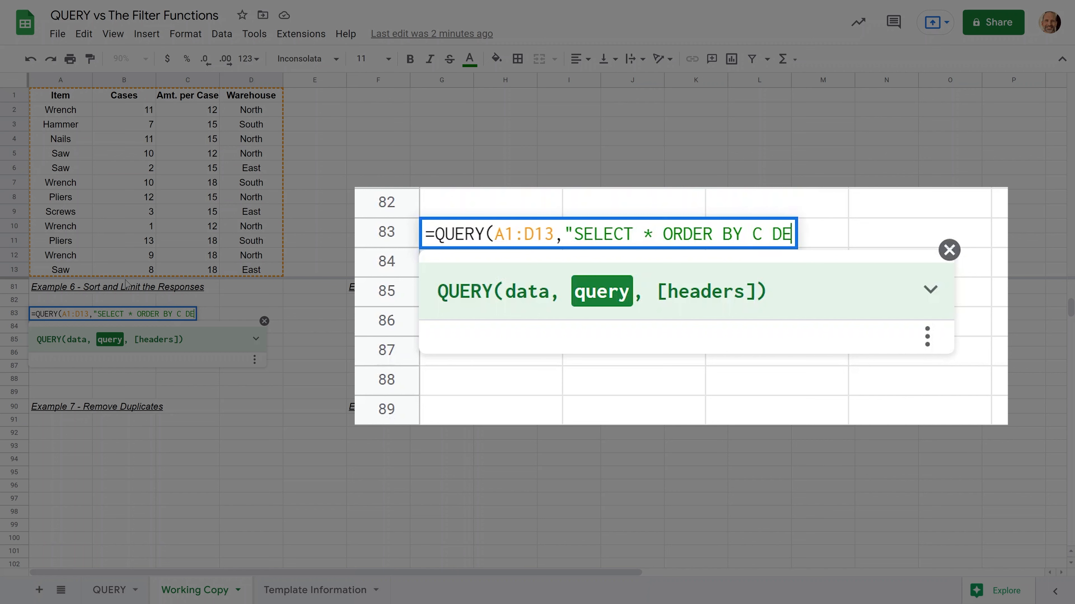
pyautogui.write('SC')
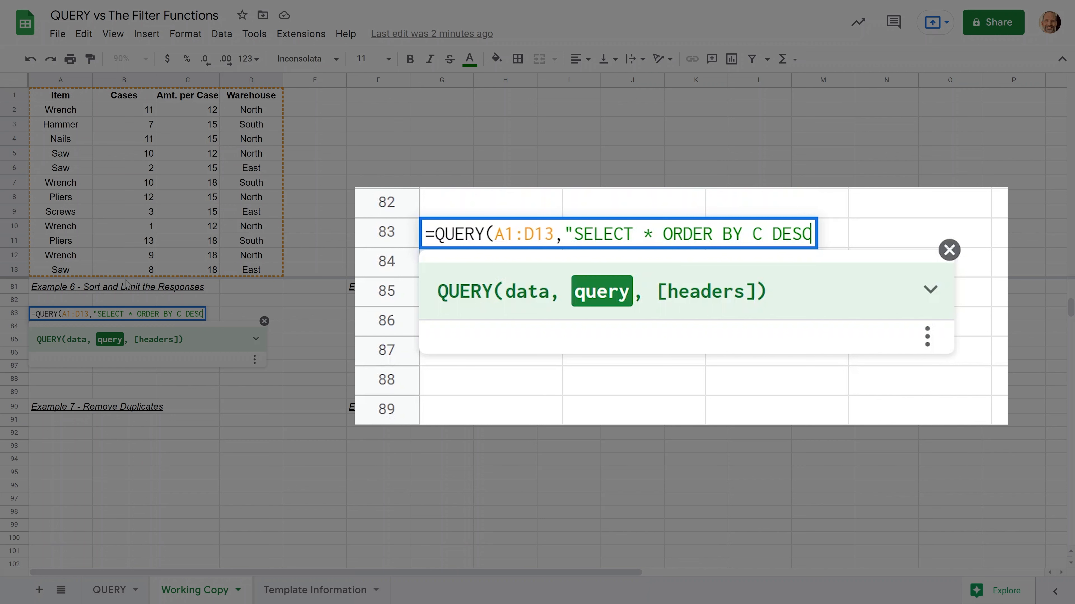
pyautogui.write(' LIMI')
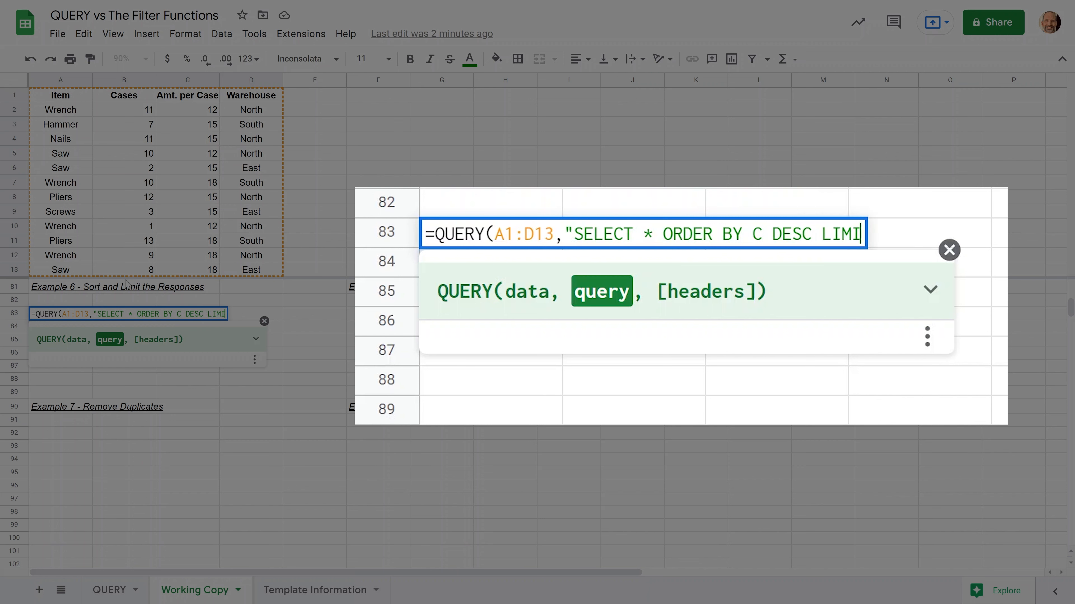
pyautogui.write('T 5')
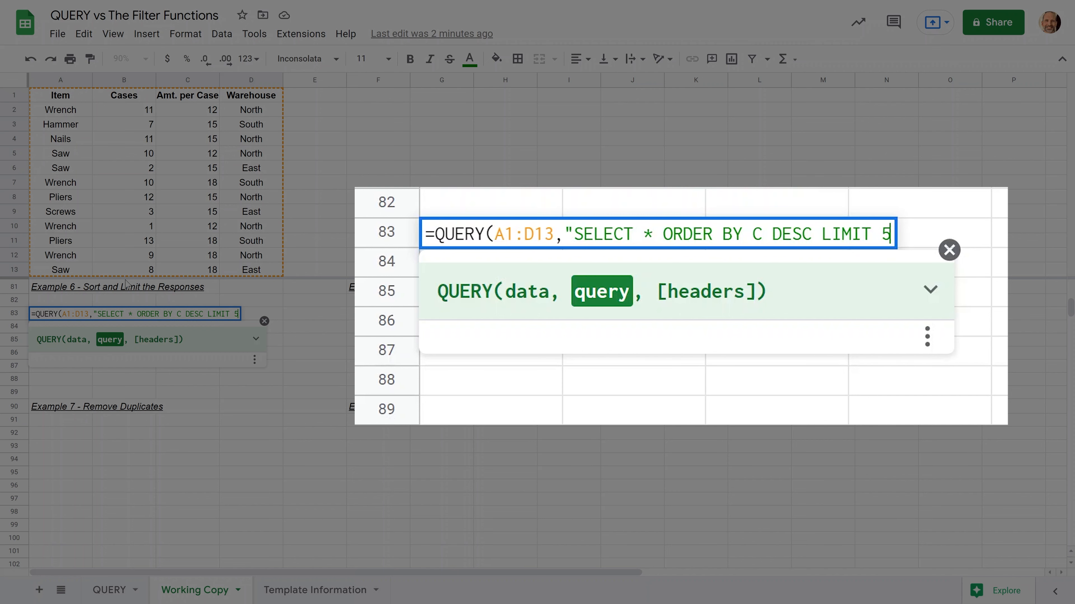
pyautogui.write('"')
pyautogui.press('Return')
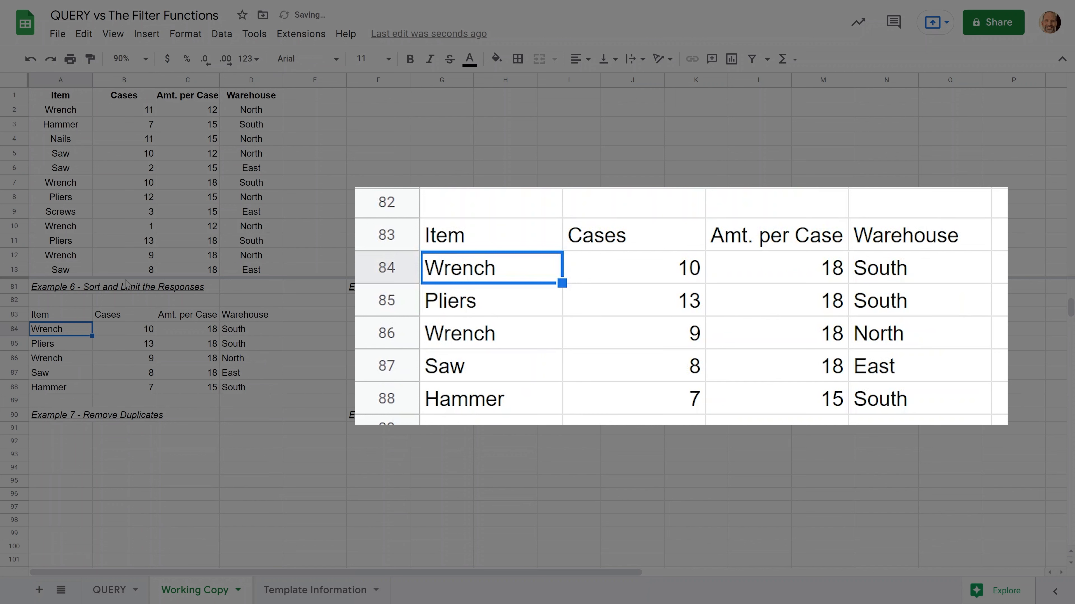
# Examine the Amt. per Case values in C84:C88 against the sort column and row limit in the A83 QUERY formula
pyautogui.press('Right')
pyautogui.press('Right')
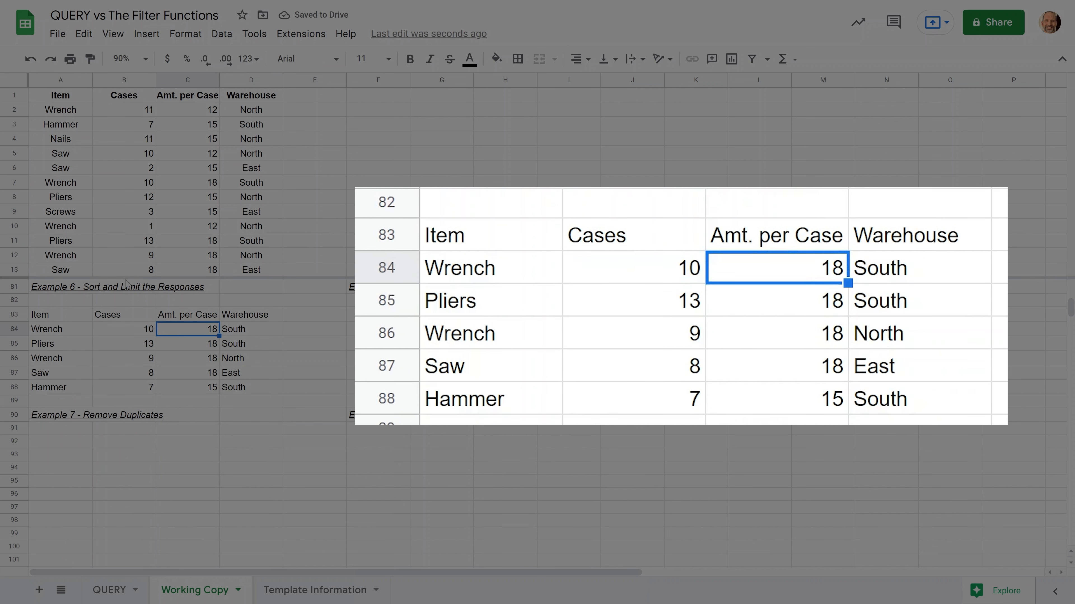
pyautogui.press('Down')
pyautogui.press('Down')
pyautogui.press('Down')
pyautogui.press('Down')
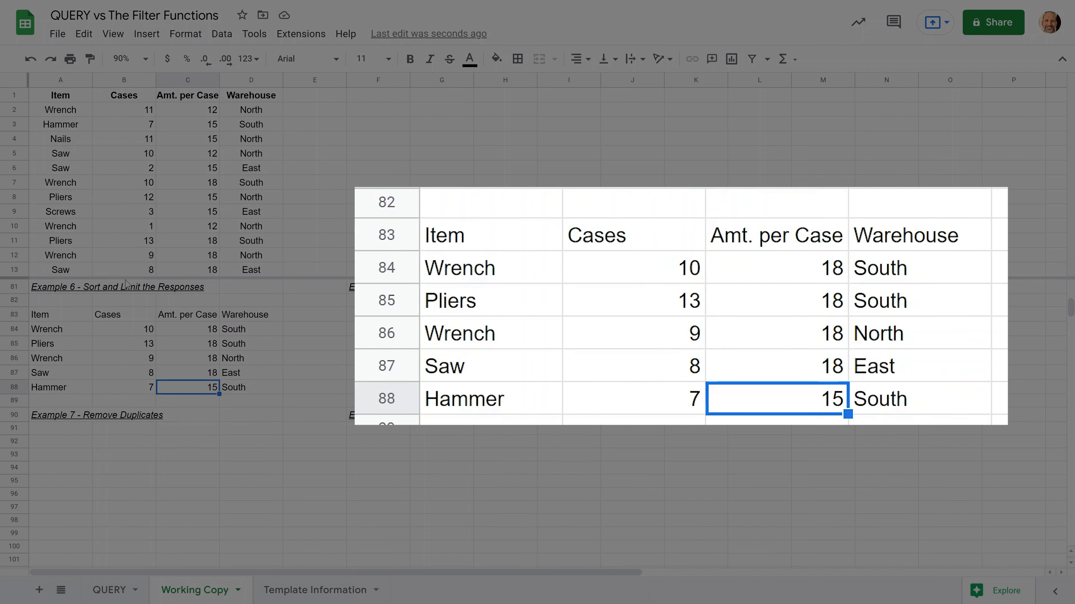
pyautogui.press('Up')
pyautogui.press('Up')
pyautogui.press('Up')
pyautogui.press('Up')
pyautogui.press('Up')
pyautogui.press('Left')
pyautogui.press('Left')
pyautogui.press('Return')
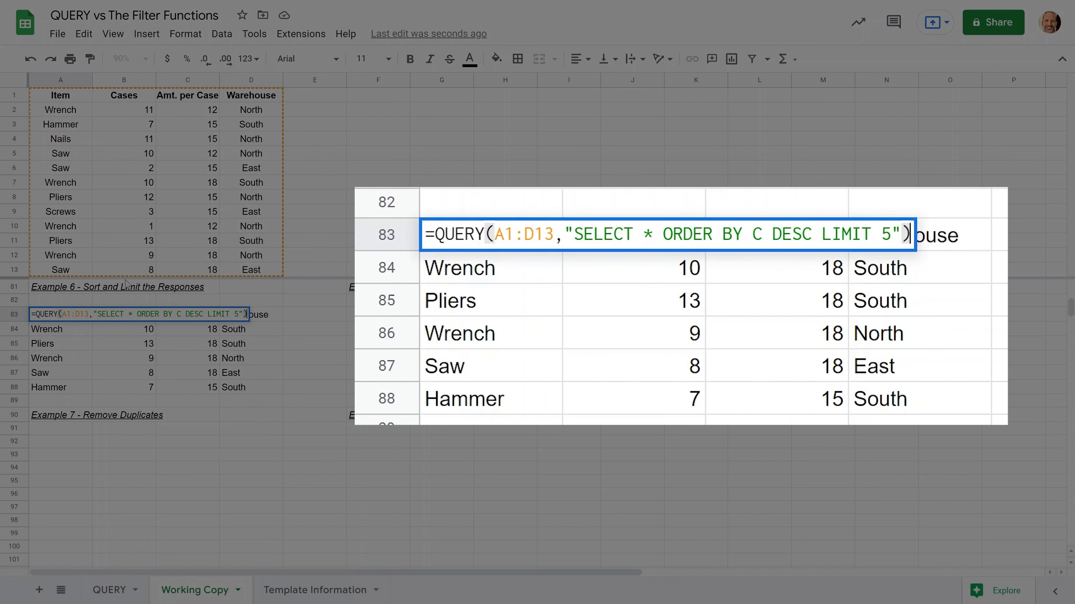
pyautogui.doubleClick(178, 314)
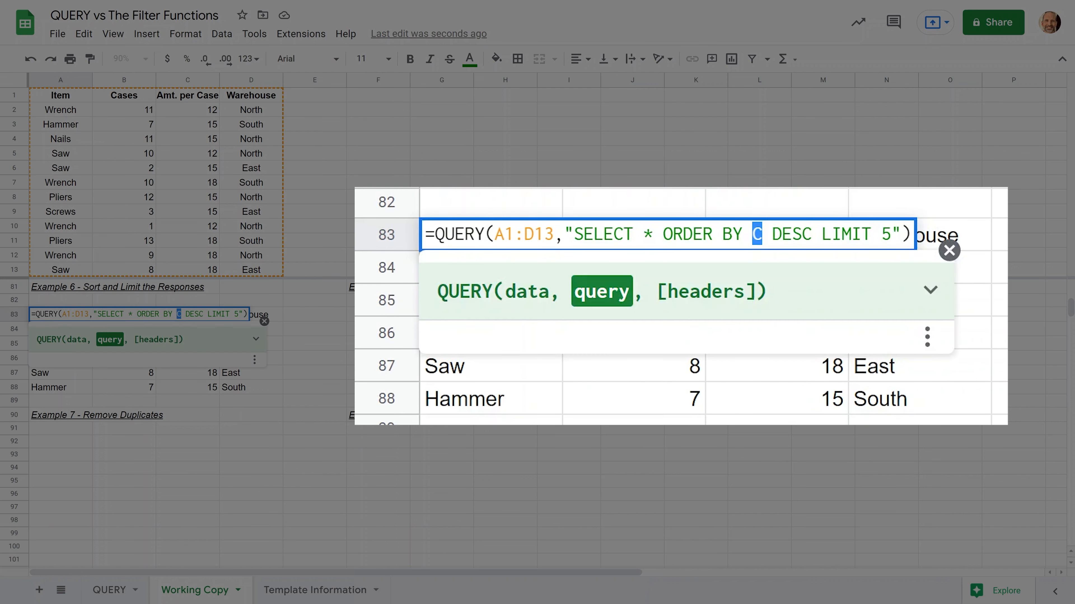
pyautogui.press('Escape')
pyautogui.click(181, 329)
pyautogui.click(180, 341)
pyautogui.click(176, 355)
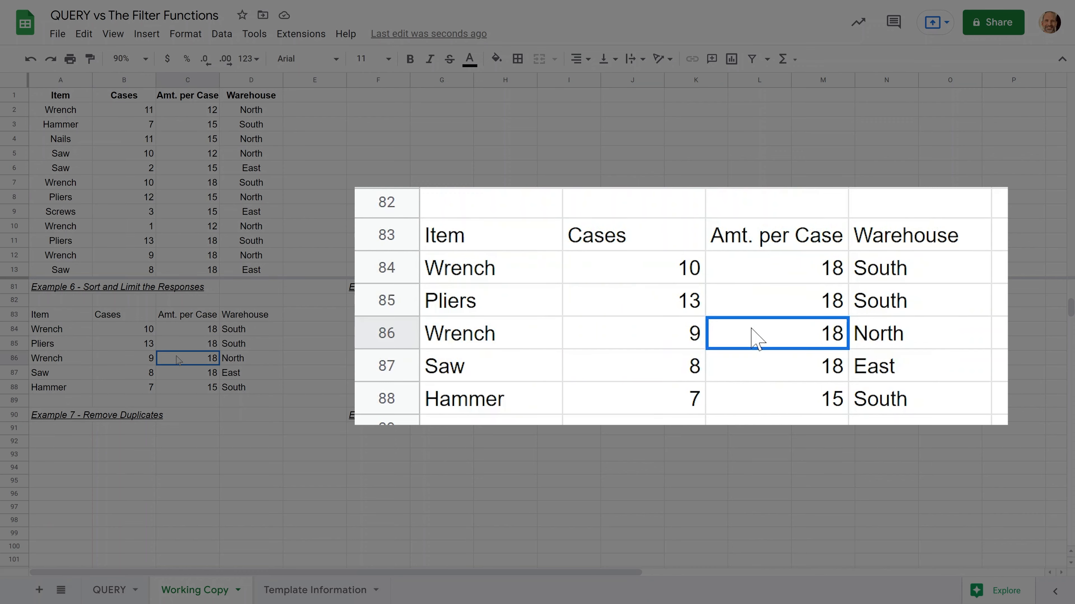
pyautogui.click(176, 370)
pyautogui.click(179, 385)
pyautogui.doubleClick(67, 315)
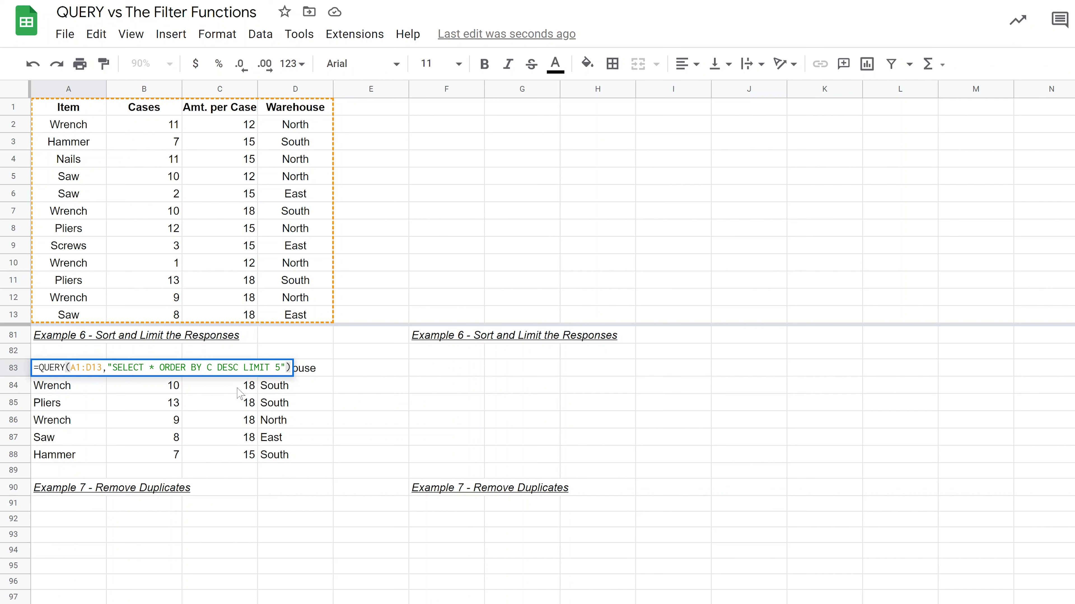
pyautogui.press('Escape')
# Start a SORTN formula in F83 over the range A2:D13 with 5 as the number of rows to return
pyautogui.press('Up')
pyautogui.press('Up')
pyautogui.press('Up')
pyautogui.press('Up')
pyautogui.press('Up')
pyautogui.press('Up')
pyautogui.press('Up')
pyautogui.press('Up')
pyautogui.press('Up')
pyautogui.press('Up')
pyautogui.press('Up')
pyautogui.press('Up')
pyautogui.press('Up')
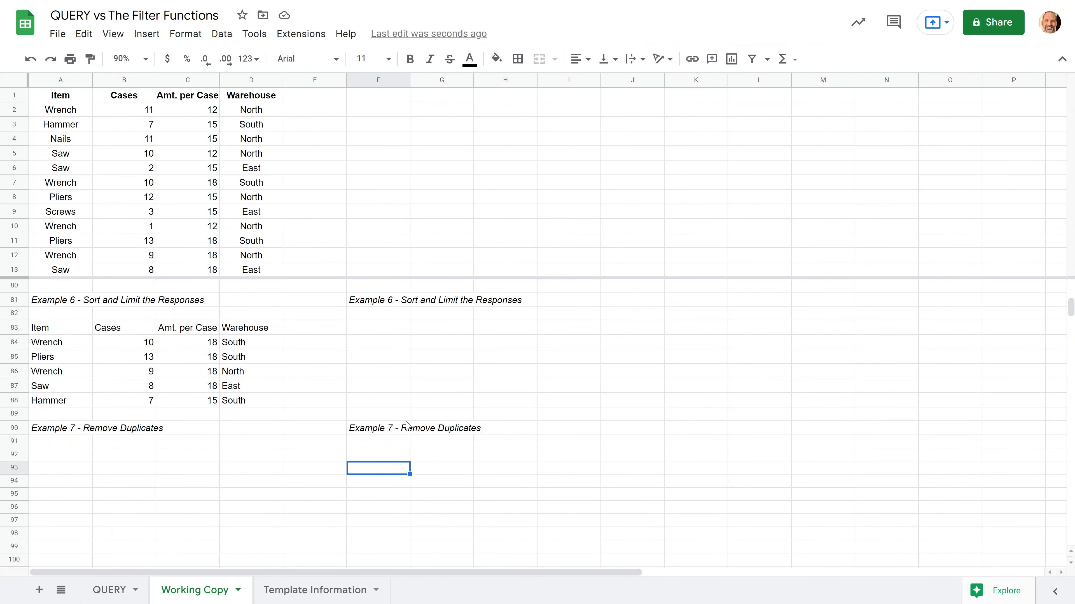
pyautogui.press('Up')
pyautogui.press('Up')
pyautogui.press('Up')
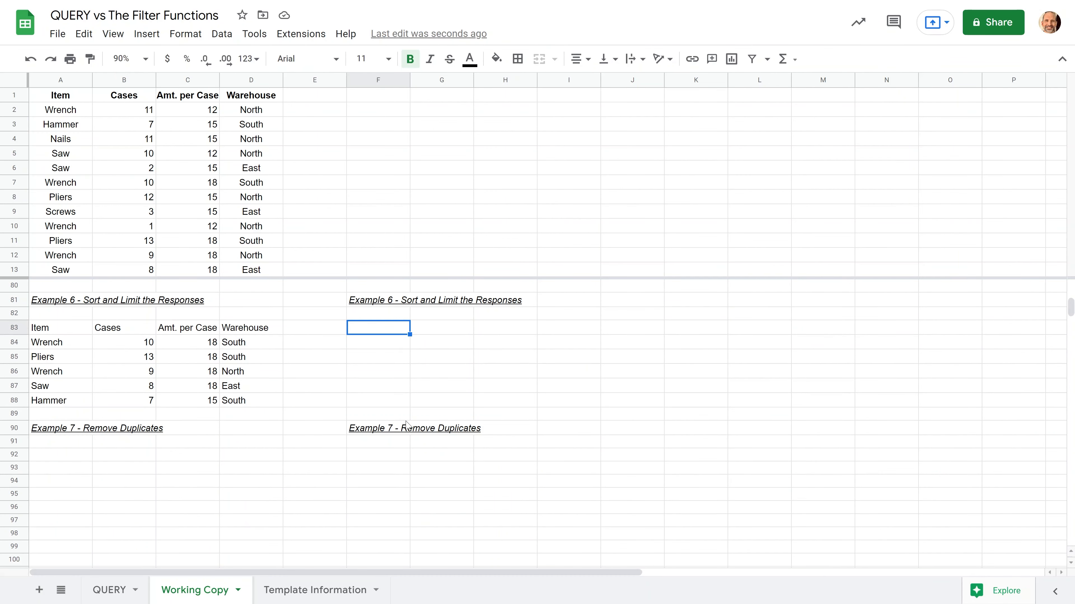
pyautogui.write('=SORN')
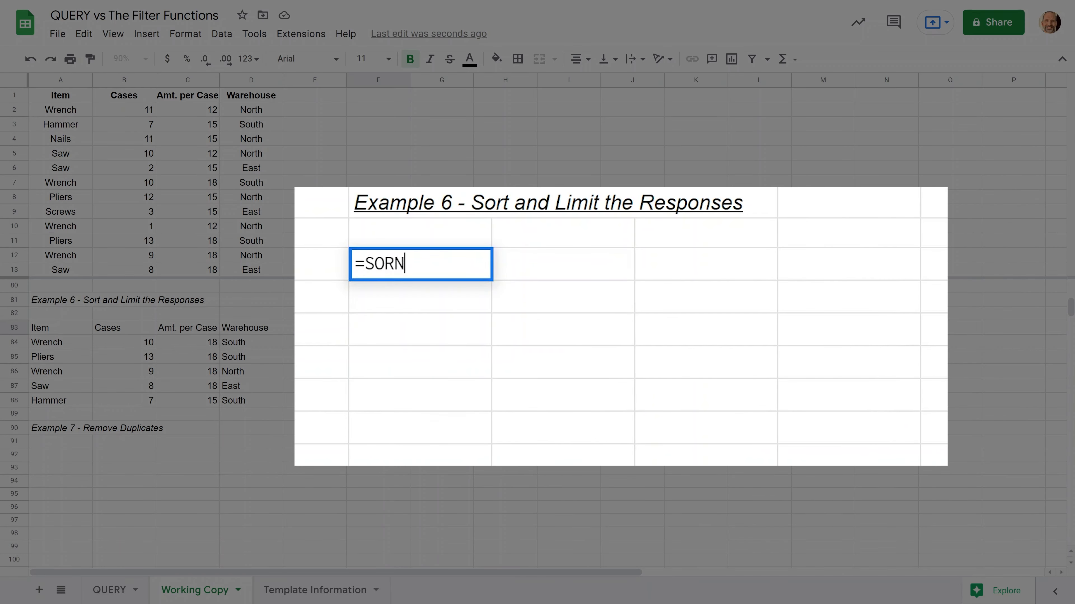
pyautogui.press('BackSpace')
pyautogui.write('TN')
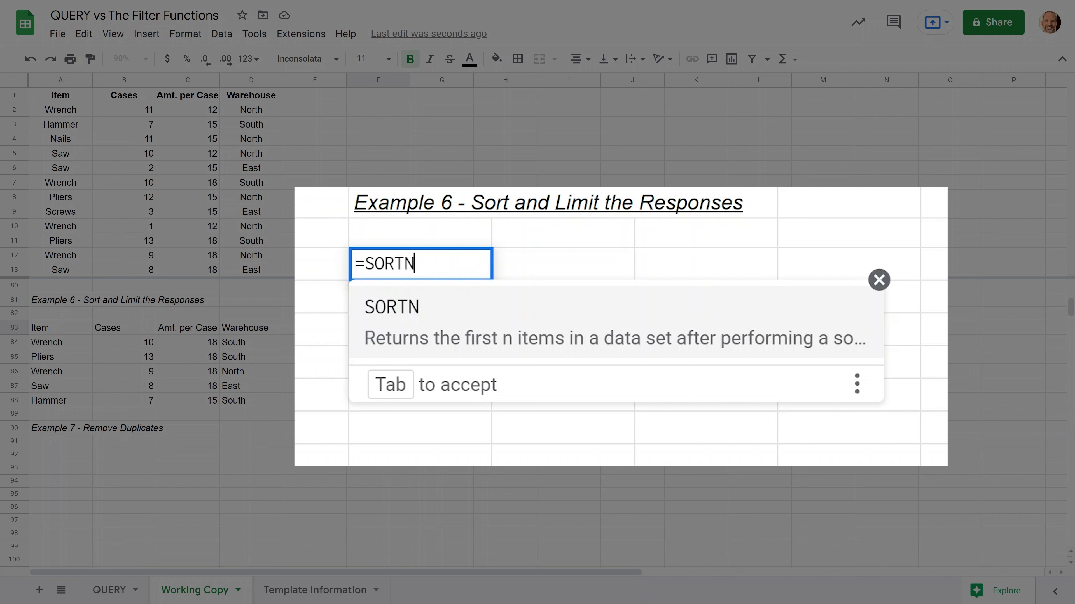
pyautogui.write('(')
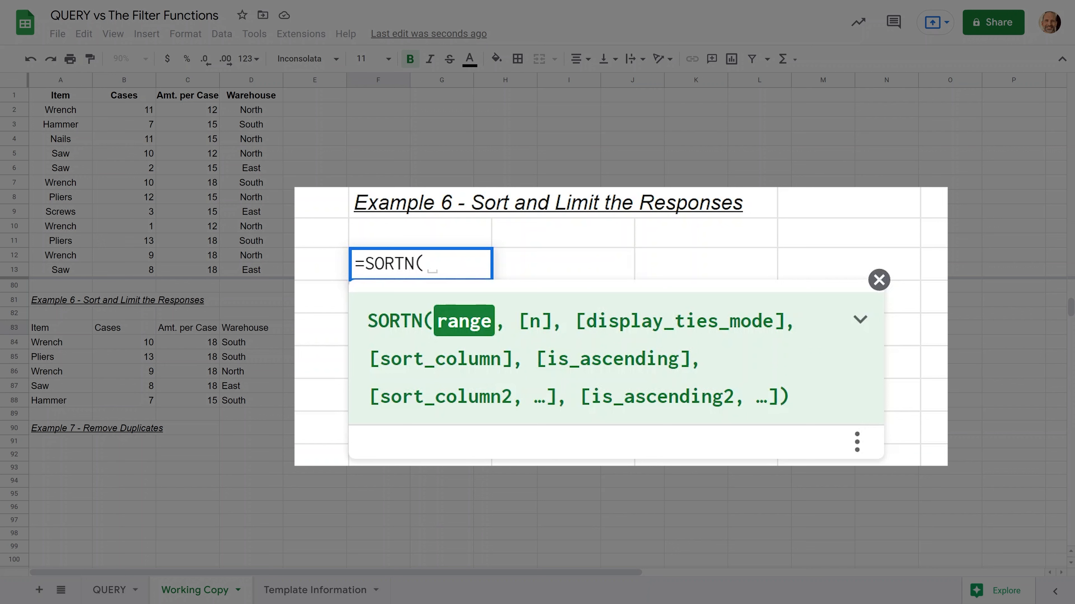
pyautogui.write('A')
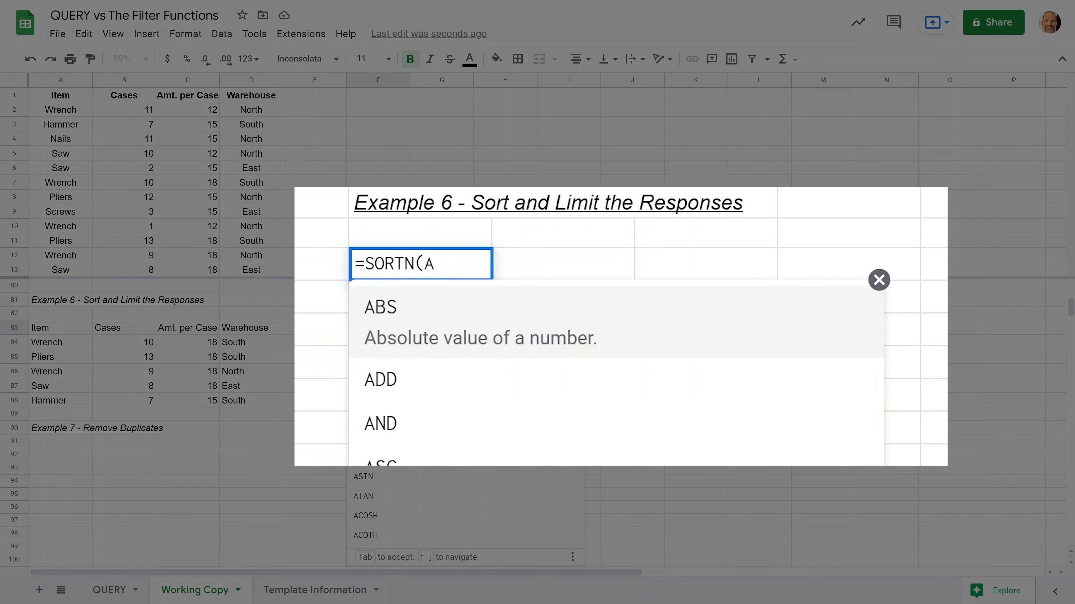
pyautogui.write('2:')
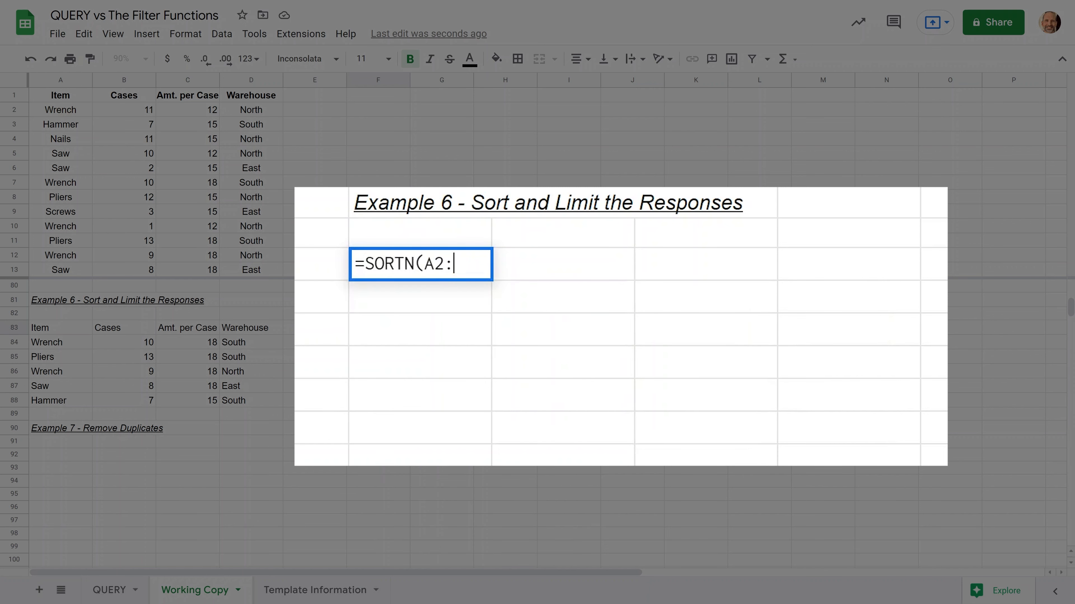
pyautogui.write('D')
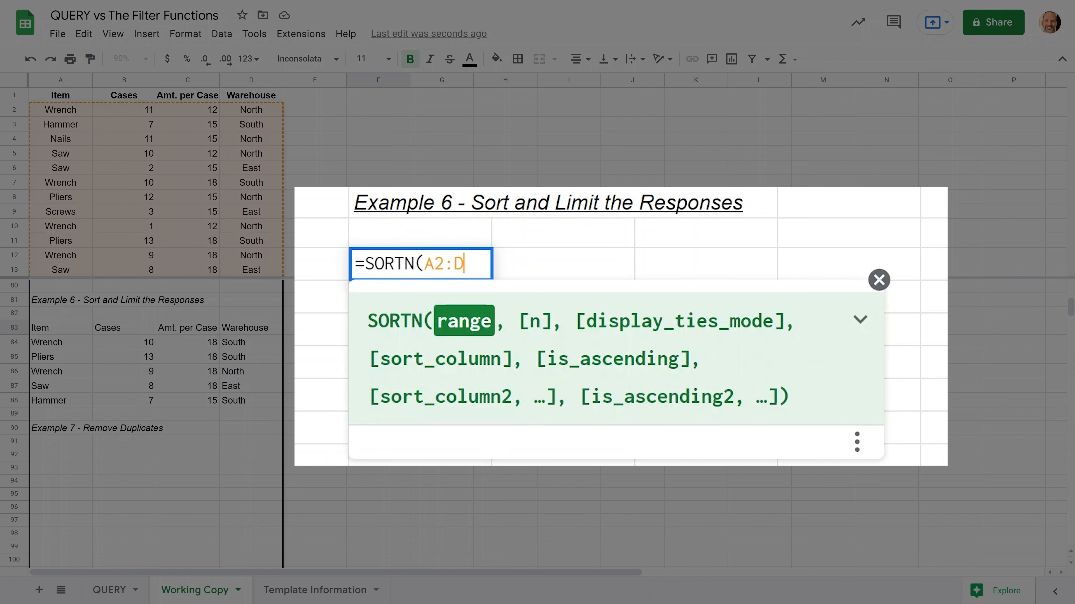
pyautogui.write('13,')
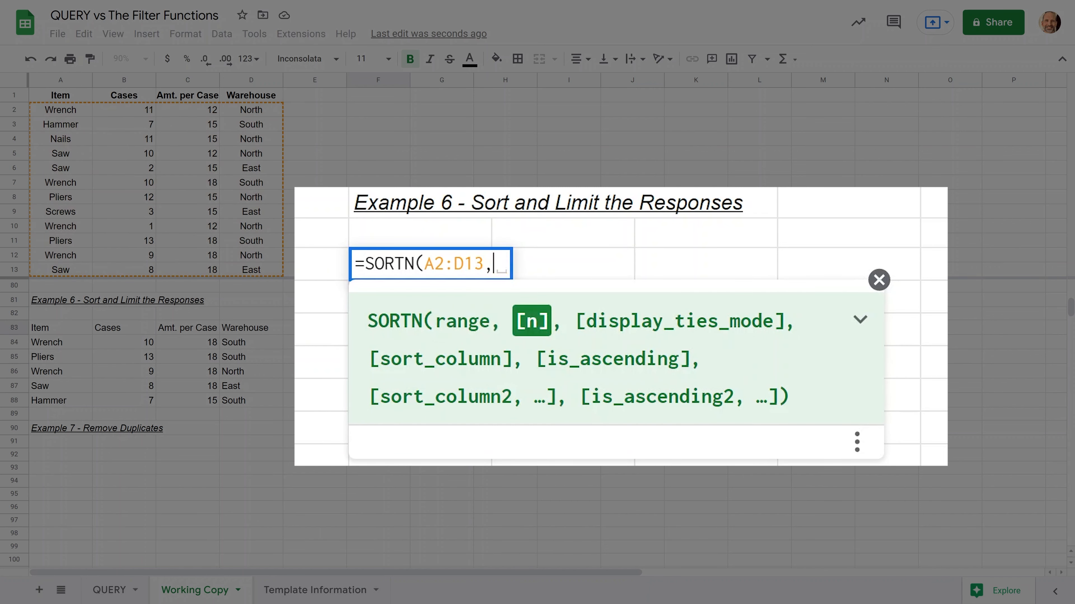
pyautogui.press('BackSpace')
pyautogui.write('5')
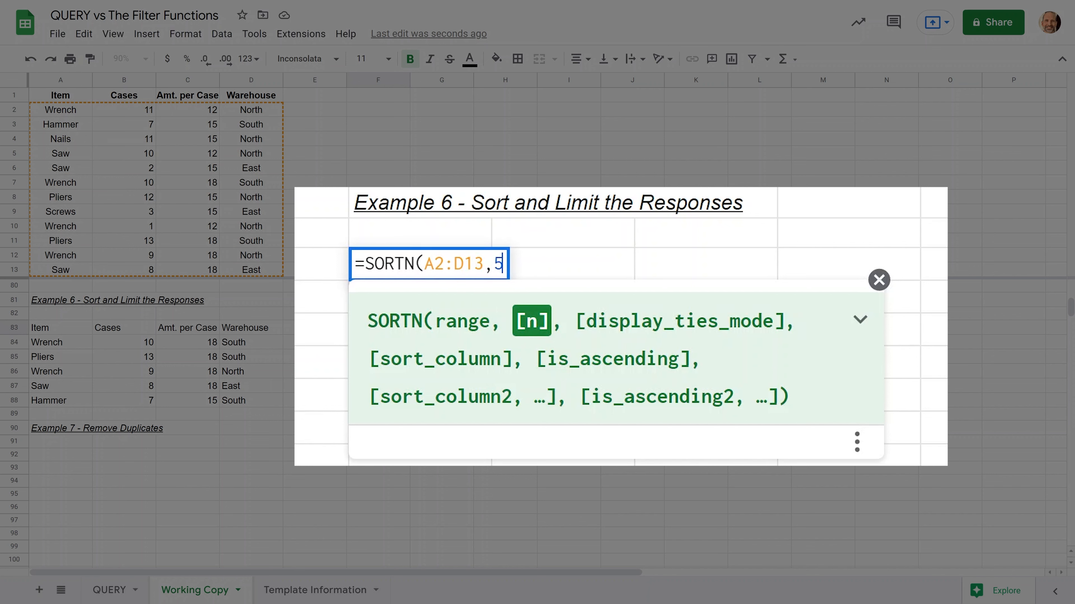
# Complete the SORTN formula in F83 with ties mode 0, sort column 3 and is_ascending FALSE, and commit it
pyautogui.write(',')
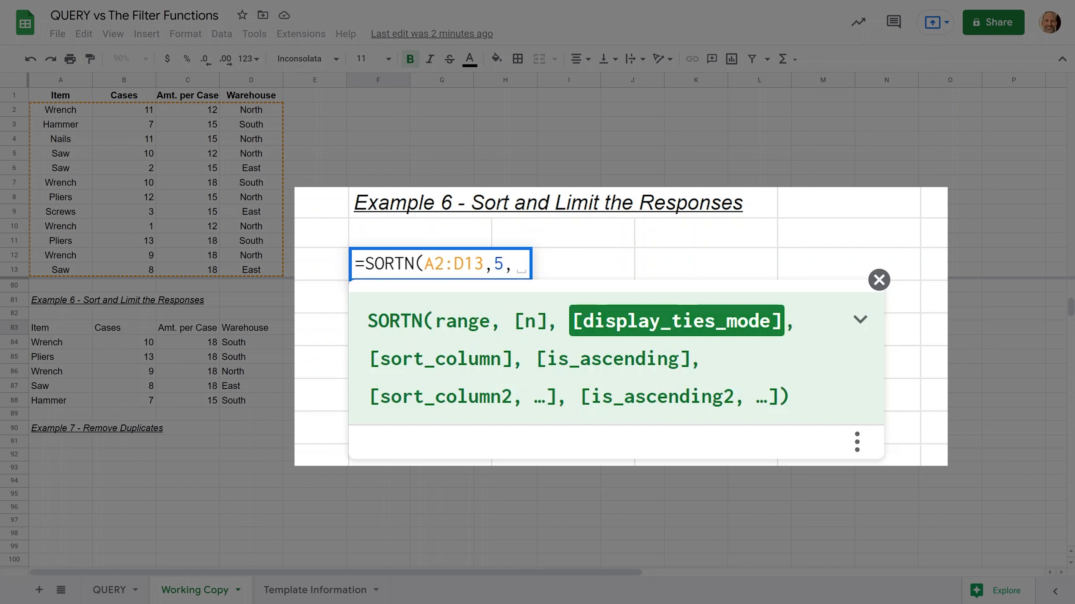
pyautogui.write('0')
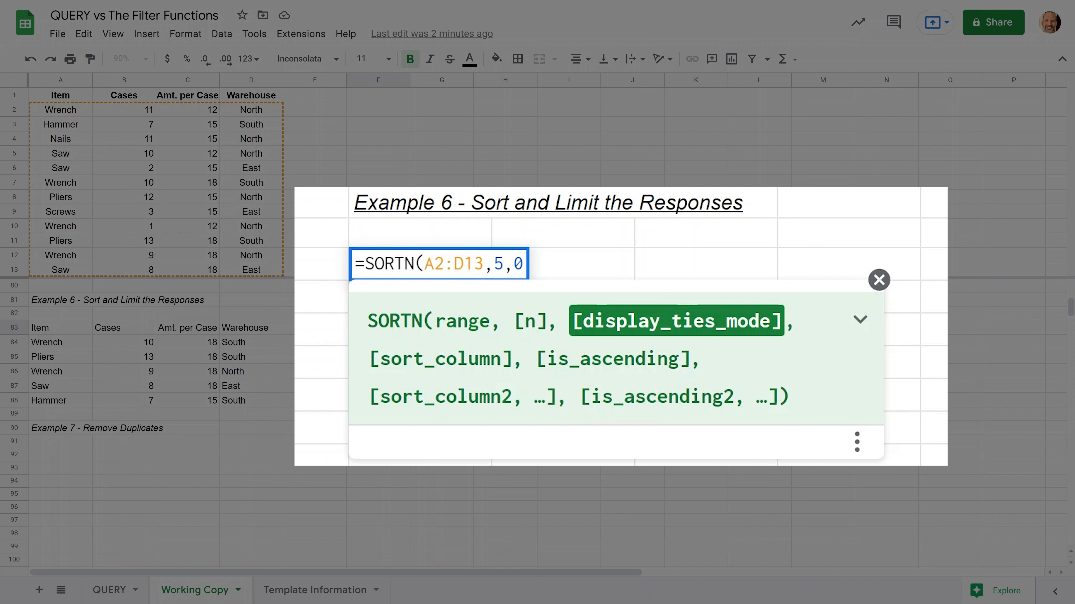
pyautogui.write(',')
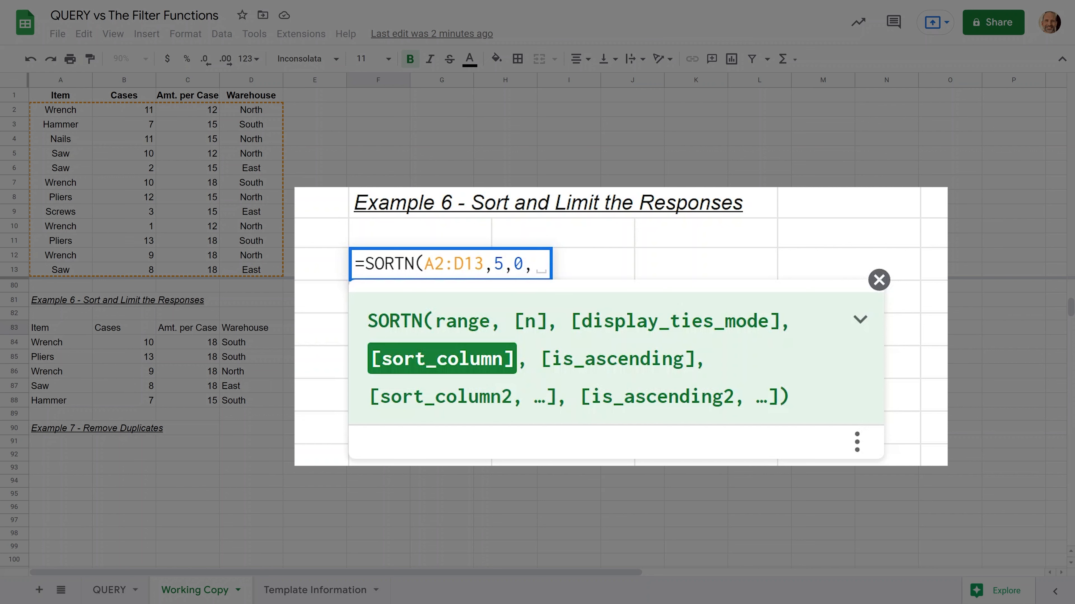
pyautogui.write('3')
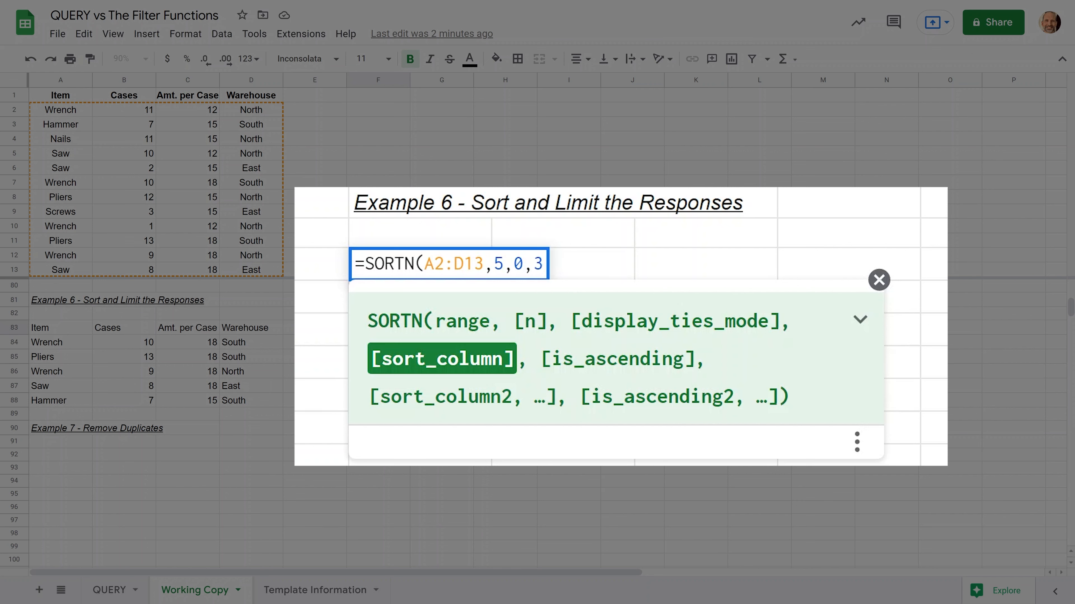
pyautogui.write(',')
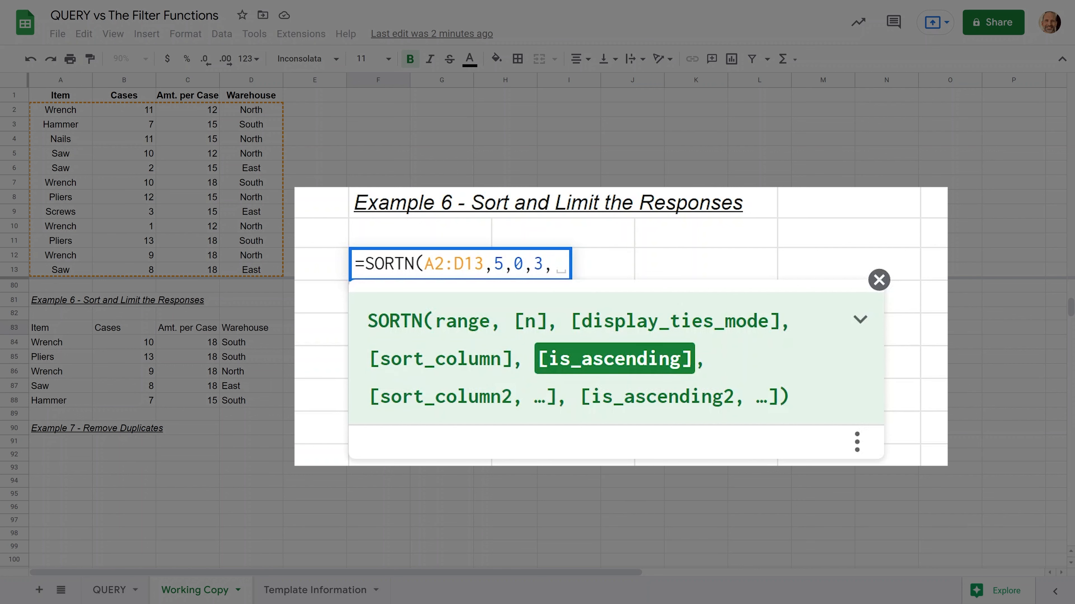
pyautogui.write('FALSE')
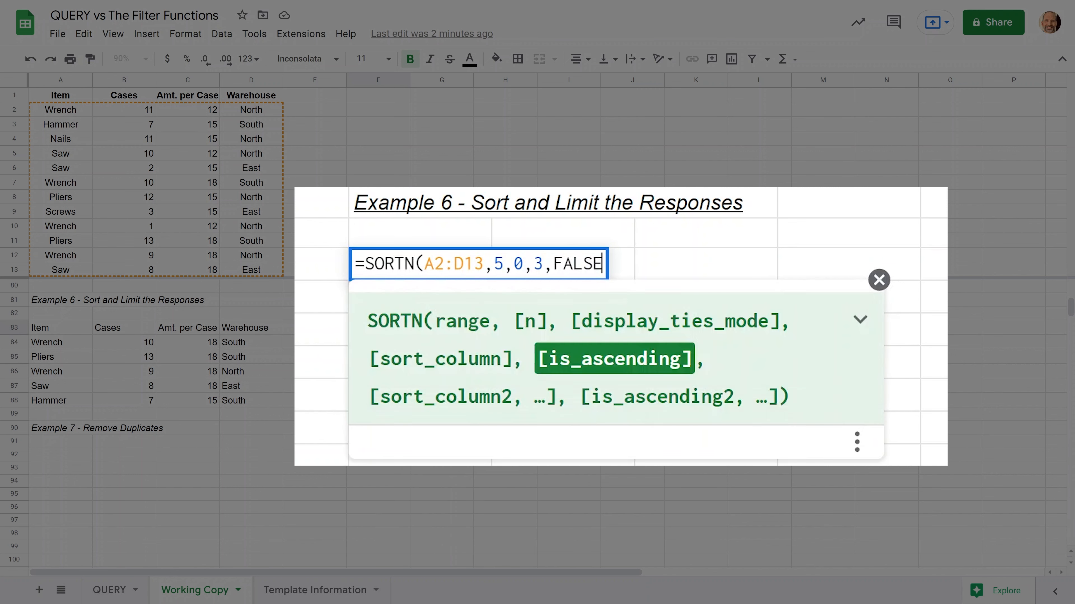
pyautogui.write(')')
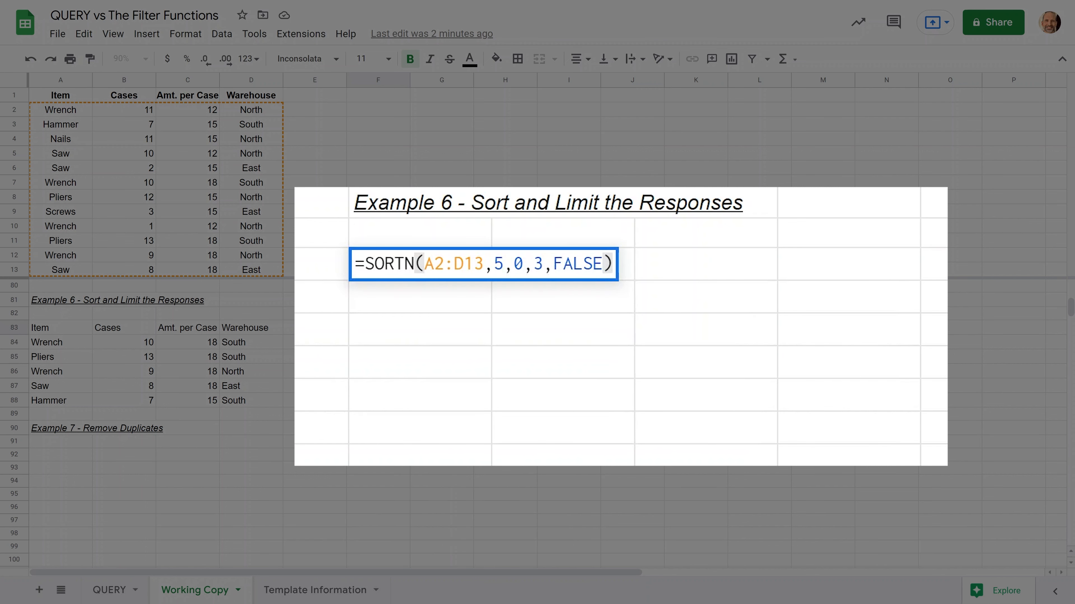
pyautogui.press('Return')
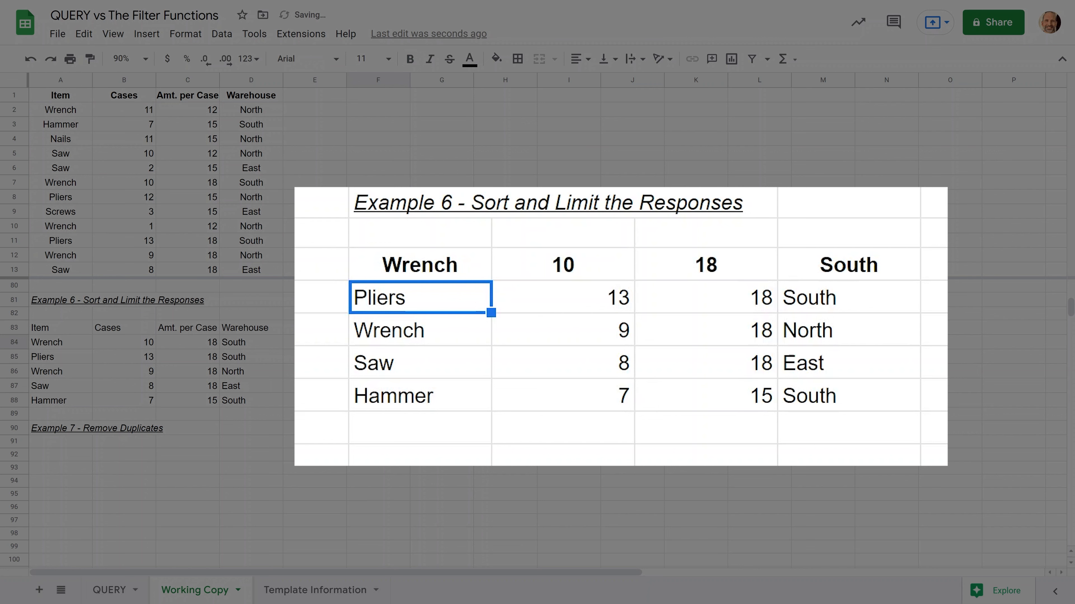
# Move the SORTN formula from F83 down one row to F84
pyautogui.hotkey('ctrl', 'c')
pyautogui.moveTo(464, 272); pyautogui.dragTo(782, 419)
pyautogui.hotkey('ctrl', 'c')
# Copy the data table's header row A1:D1 into F83:I83 above the SORTN results
pyautogui.moveTo(87, 337); pyautogui.dragTo(239, 335)
pyautogui.hotkey('ctrl', 'c')
pyautogui.click(442, 266)
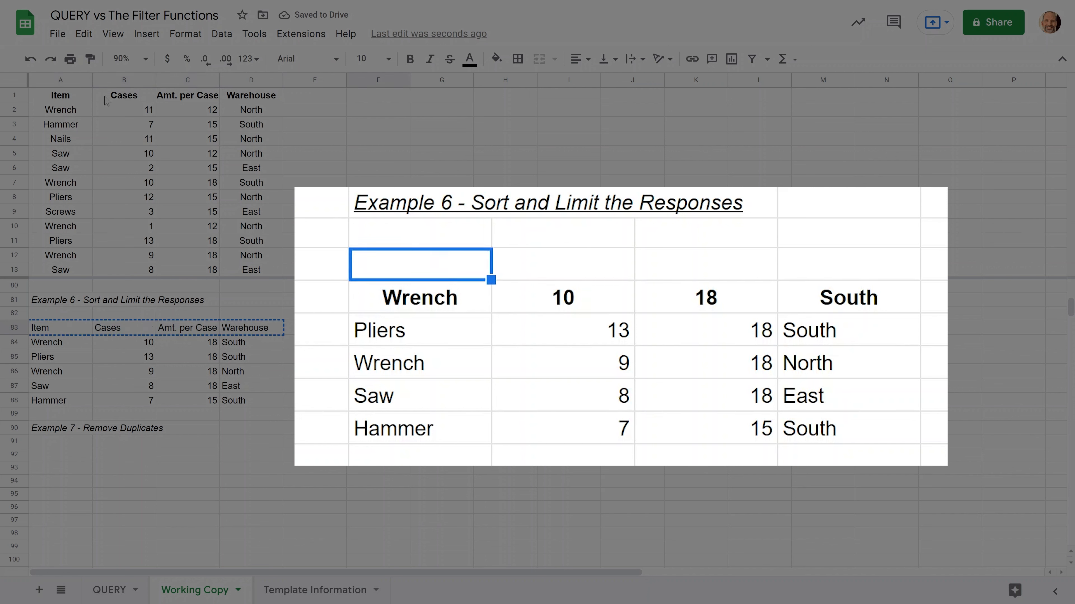
pyautogui.moveTo(82, 94); pyautogui.dragTo(235, 96)
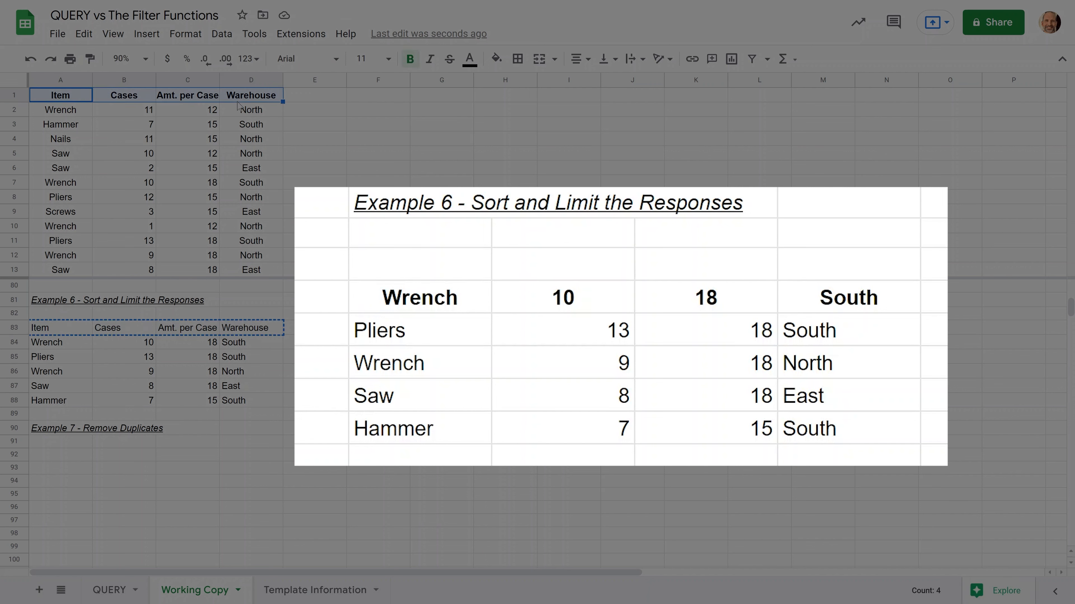
pyautogui.hotkey('ctrl', 'c')
pyautogui.click(433, 266)
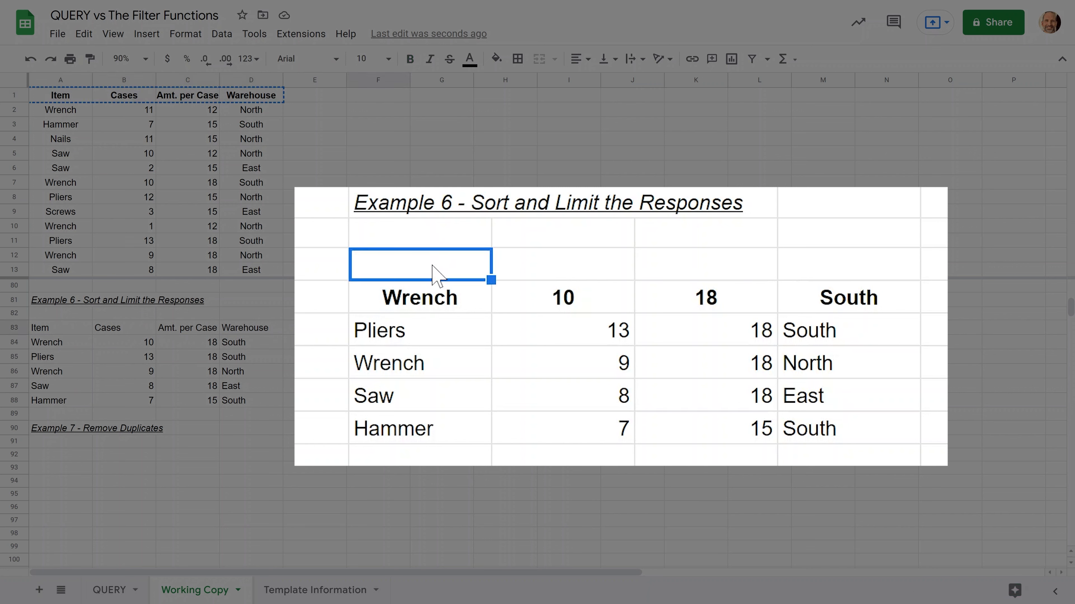
pyautogui.hotkey('ctrl', 'v')
# Copy the formatting of A84:D84 onto the first SORTN result row, F84:I84
pyautogui.click(63, 342)
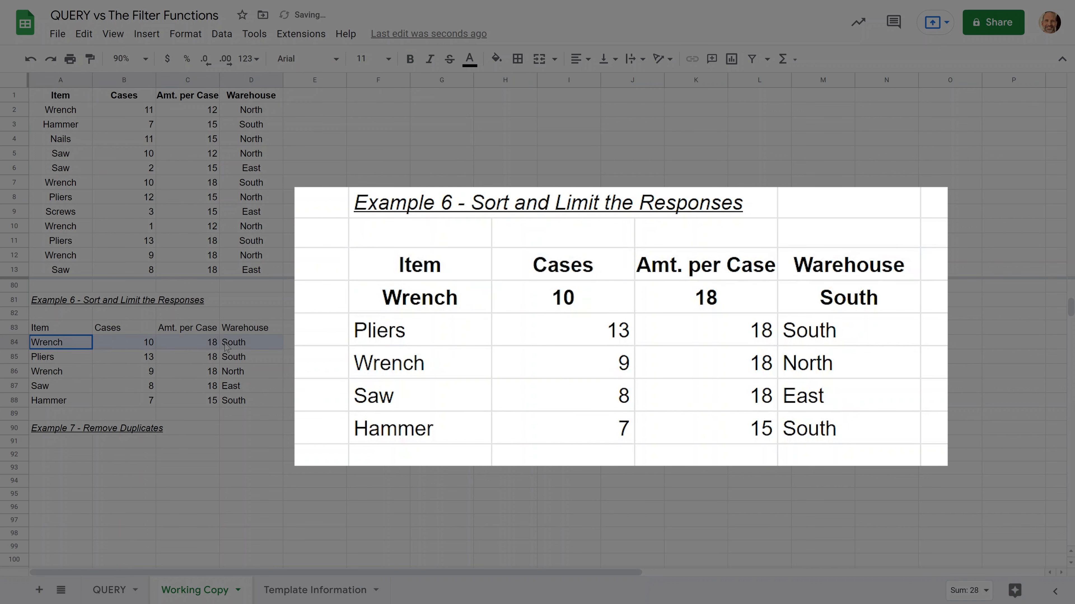
pyautogui.keyDown('shift'); pyautogui.click(271, 342); pyautogui.keyUp('shift')
pyautogui.click(90, 59)
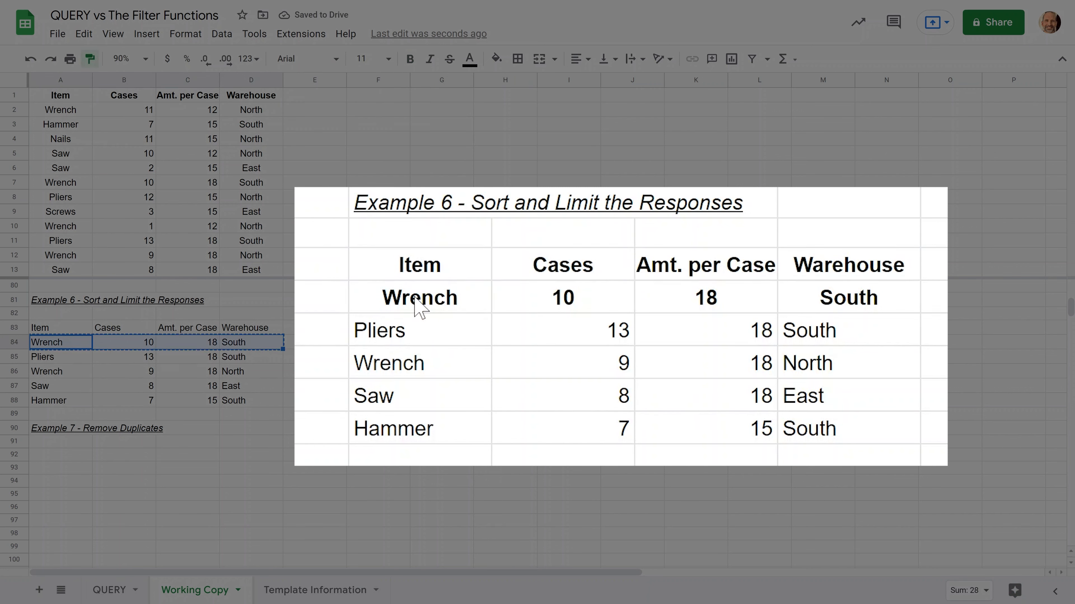
pyautogui.moveTo(421, 307)
pyautogui.mouseDown()
pyautogui.moveTo(828, 307)
pyautogui.moveTo(795, 307)
pyautogui.mouseUp()
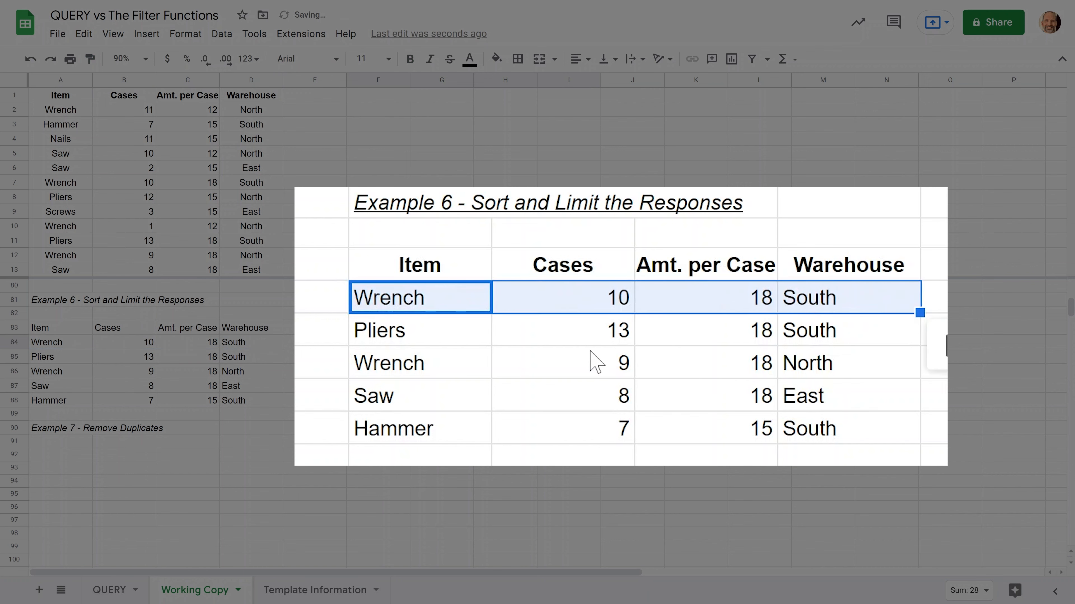
pyautogui.click(682, 365)
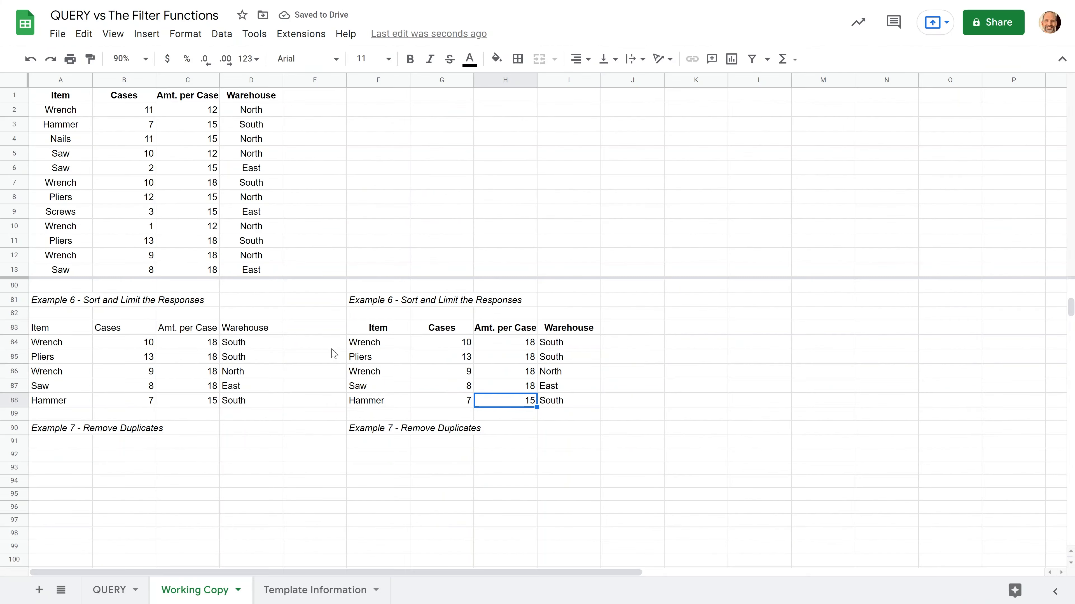
# Compare the QUERY formula in A83 with the arguments of the SORTN formula in F84, leaving both unedited
pyautogui.doubleClick(78, 333)
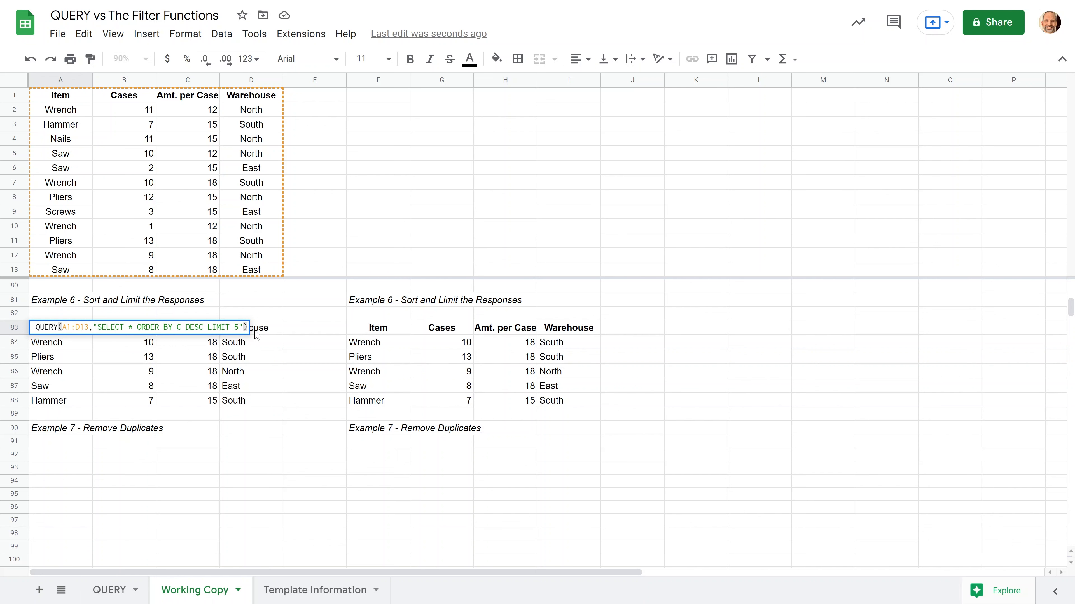
pyautogui.press('Escape')
pyautogui.click(383, 331)
pyautogui.click(386, 347)
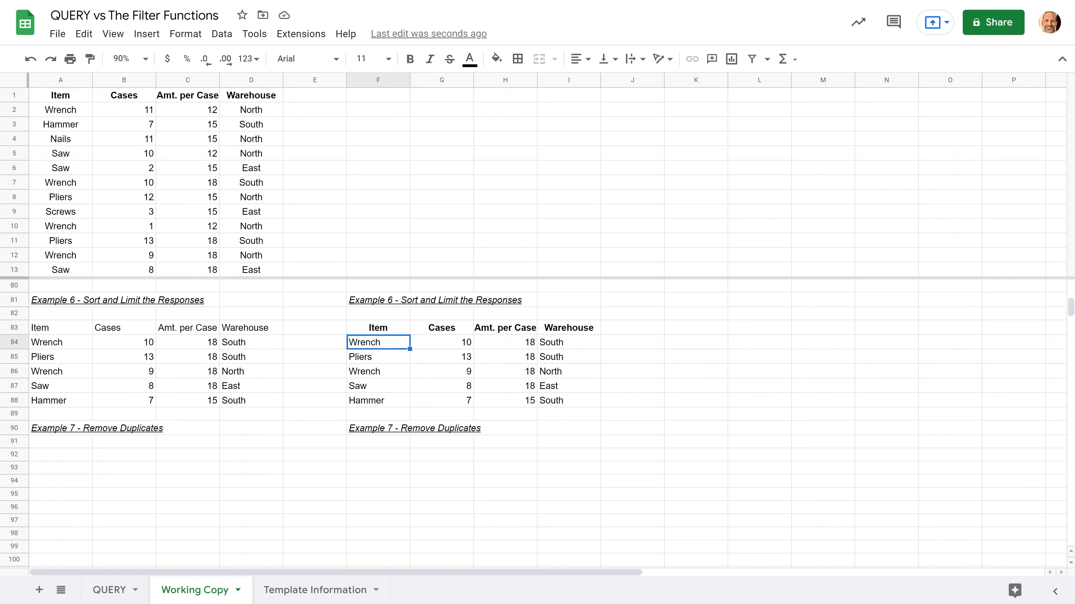
pyautogui.press('Return')
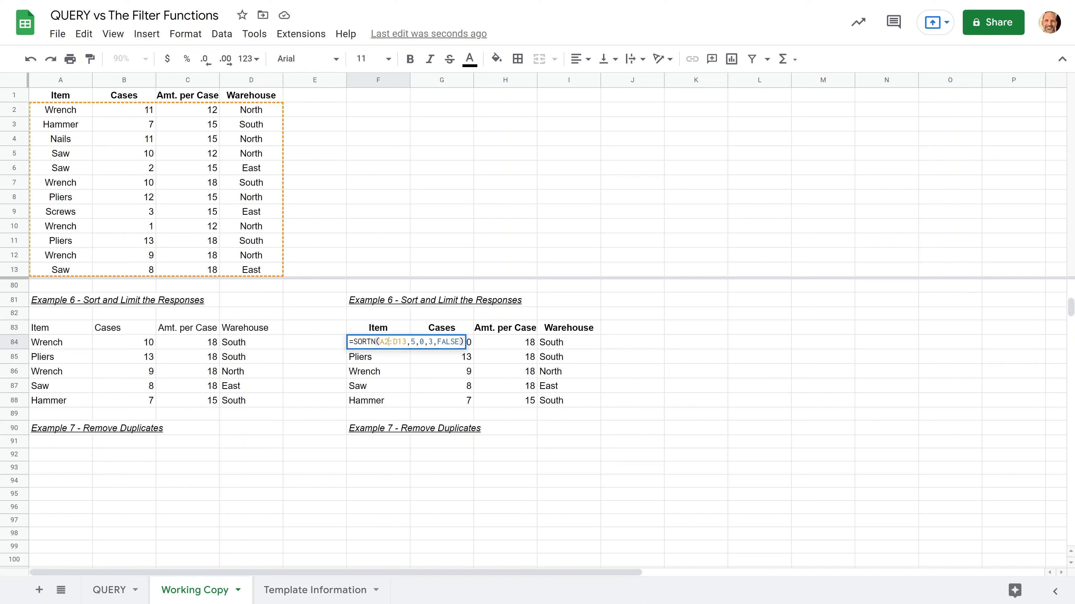
pyautogui.press('Right')
pyautogui.press('Right')
pyautogui.press('Right')
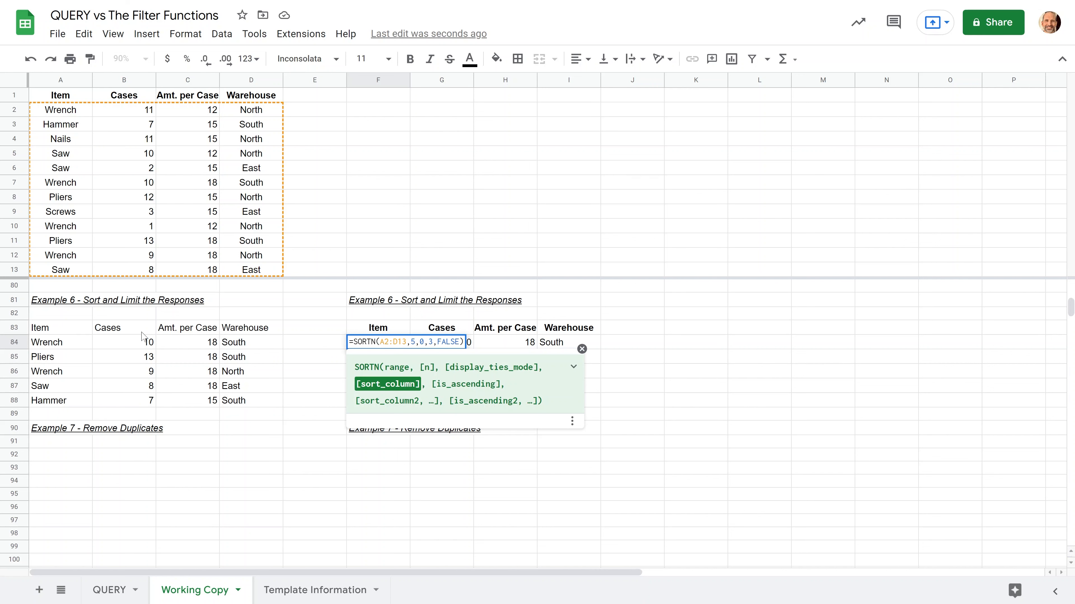
pyautogui.press('End')
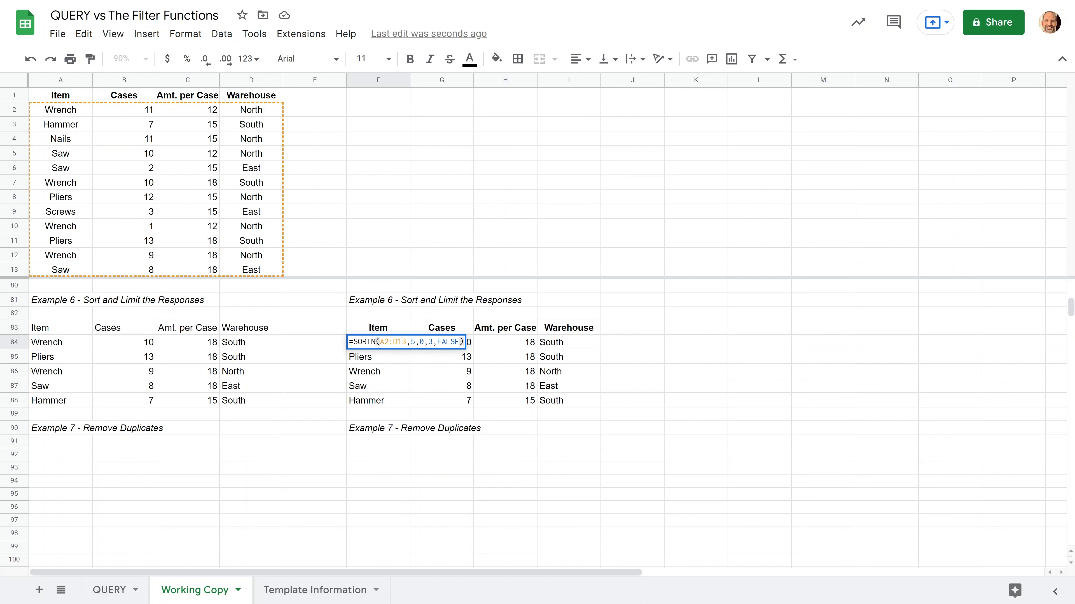
pyautogui.press('Escape')
# Enter =QUERY(A1:D13,"SELECT A, MAX(B) GROUP BY A",1) in A92 under Example 7, keeping the cell in edit mode
pyautogui.scroll(-4, 220, 358)
pyautogui.scroll(3, 208, 358)
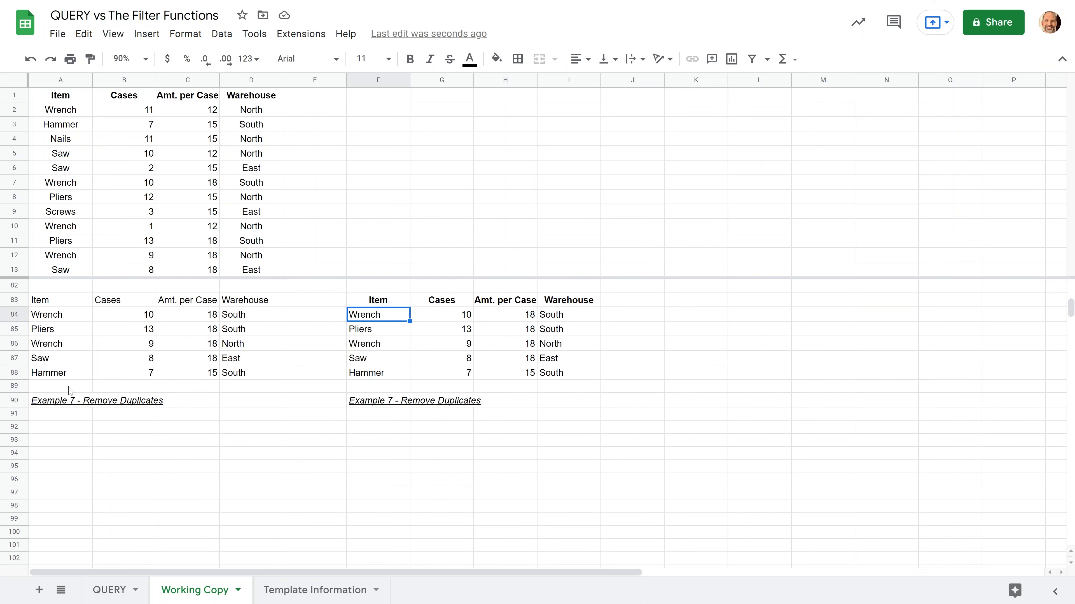
pyautogui.scroll(1, 75, 389)
pyautogui.click(76, 388)
pyautogui.press('Down')
pyautogui.press('Down')
pyautogui.press('Down')
pyautogui.press('Down')
pyautogui.press('Down')
pyautogui.press('Down')
pyautogui.press('Down')
pyautogui.press('Down')
pyautogui.press('Down')
pyautogui.press('Down')
pyautogui.press('Down')
pyautogui.press('Down')
pyautogui.press('Down')
pyautogui.press('Down')
pyautogui.press('Down')
pyautogui.press('Down')
pyautogui.press('Down')
pyautogui.press('Down')
pyautogui.press('Down')
pyautogui.press('Down')
pyautogui.press('Down')
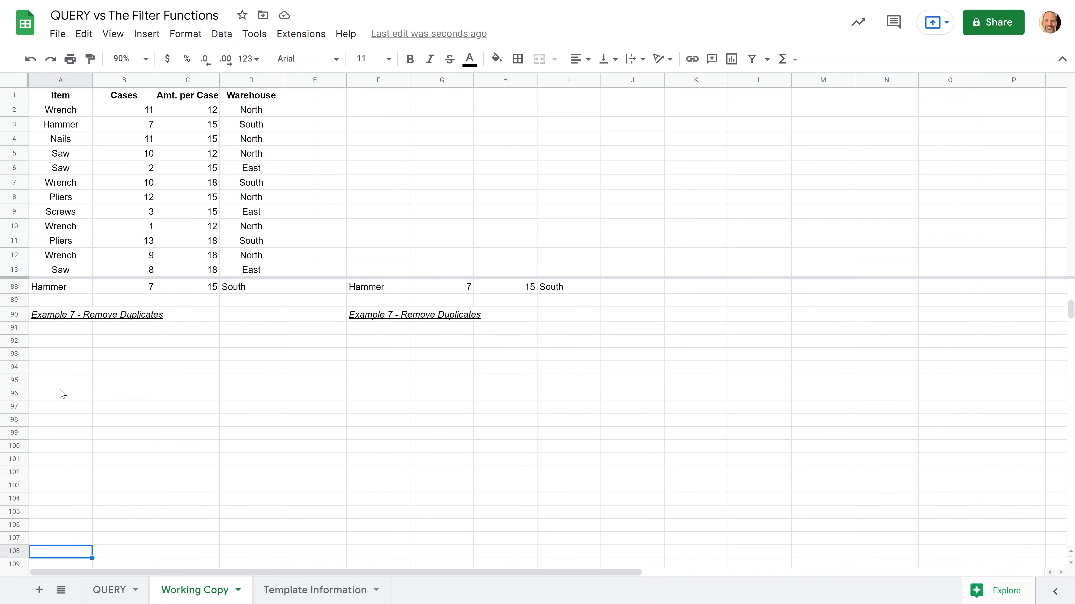
pyautogui.press('Down')
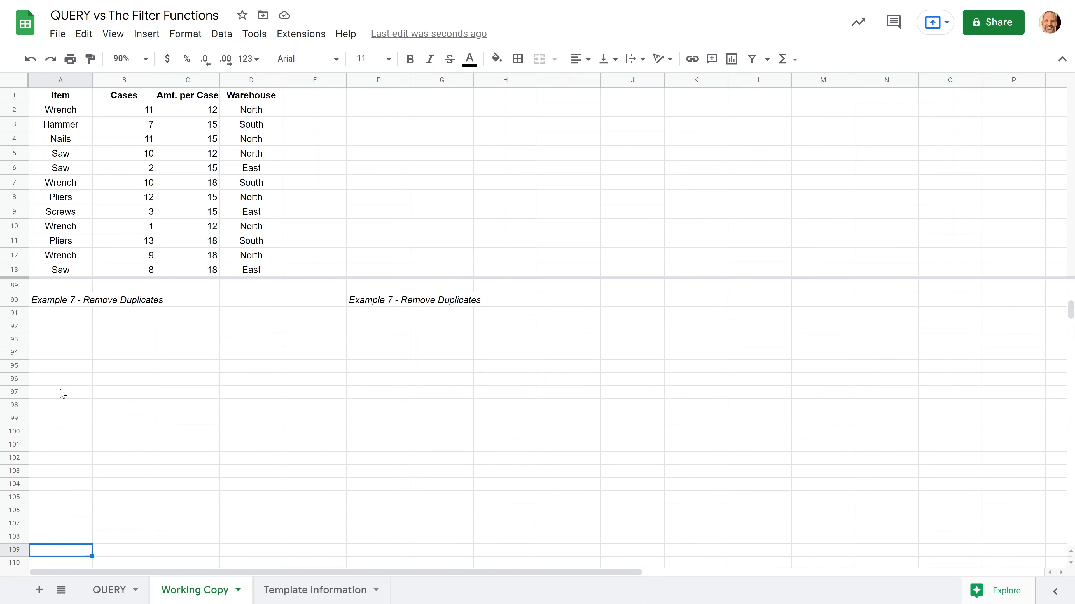
pyautogui.click(84, 326)
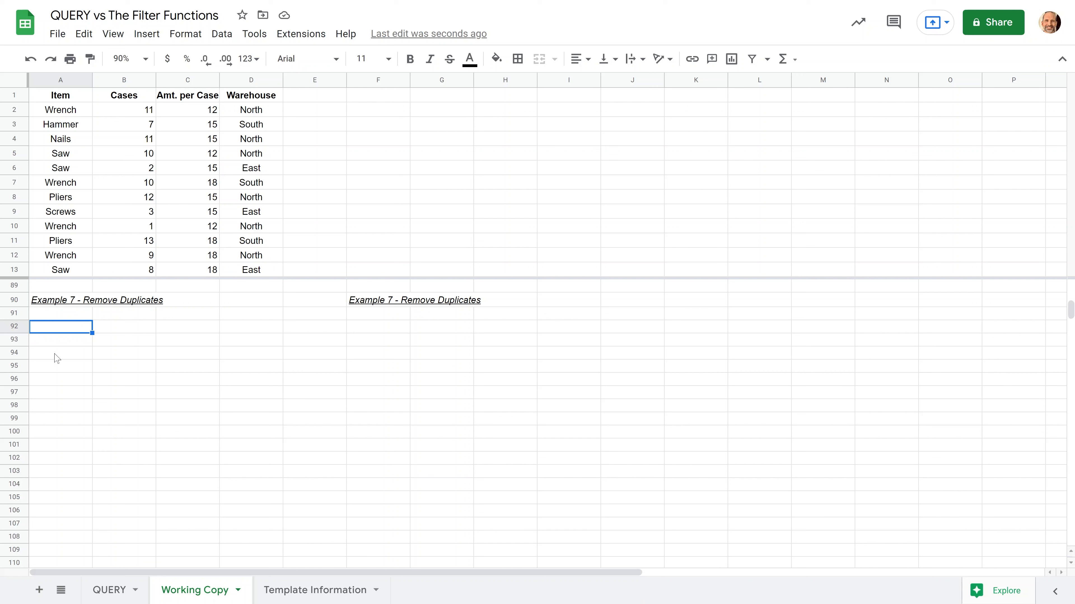
pyautogui.doubleClick(50, 331)
pyautogui.hotkey('ctrl', 'v')
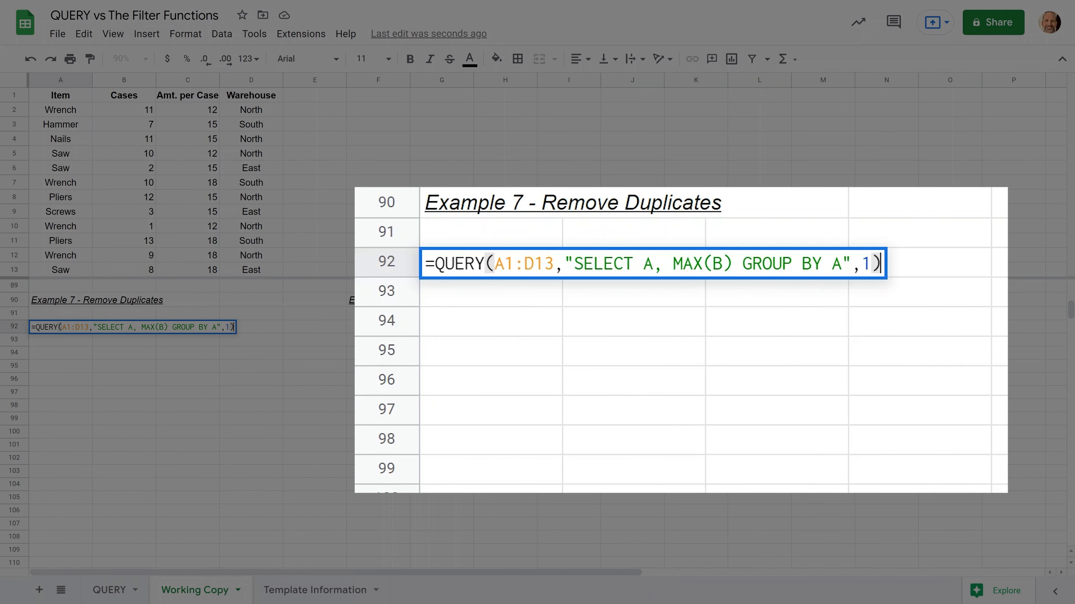
# Examine the selected columns, the MAX function and the GROUP BY clause in the A92 query string
pyautogui.click(106, 327)
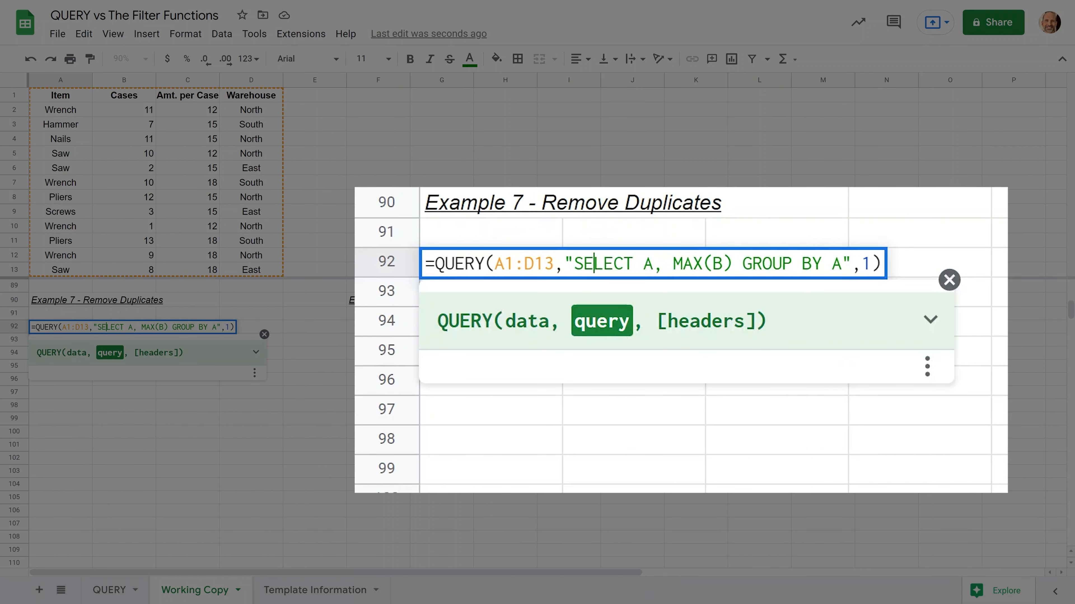
pyautogui.moveTo(133, 328); pyautogui.dragTo(129, 327)
pyautogui.click(164, 328)
pyautogui.hotkey('shift', 'Left')
pyautogui.moveTo(141, 327); pyautogui.dragTo(155, 327)
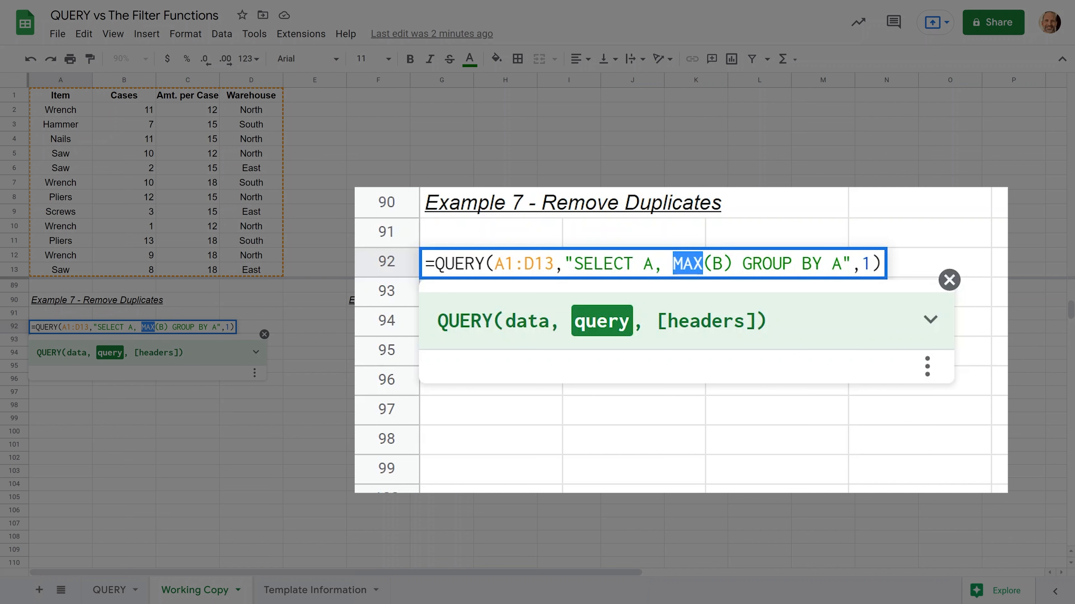
pyautogui.click(172, 327)
pyautogui.moveTo(173, 327); pyautogui.dragTo(208, 327)
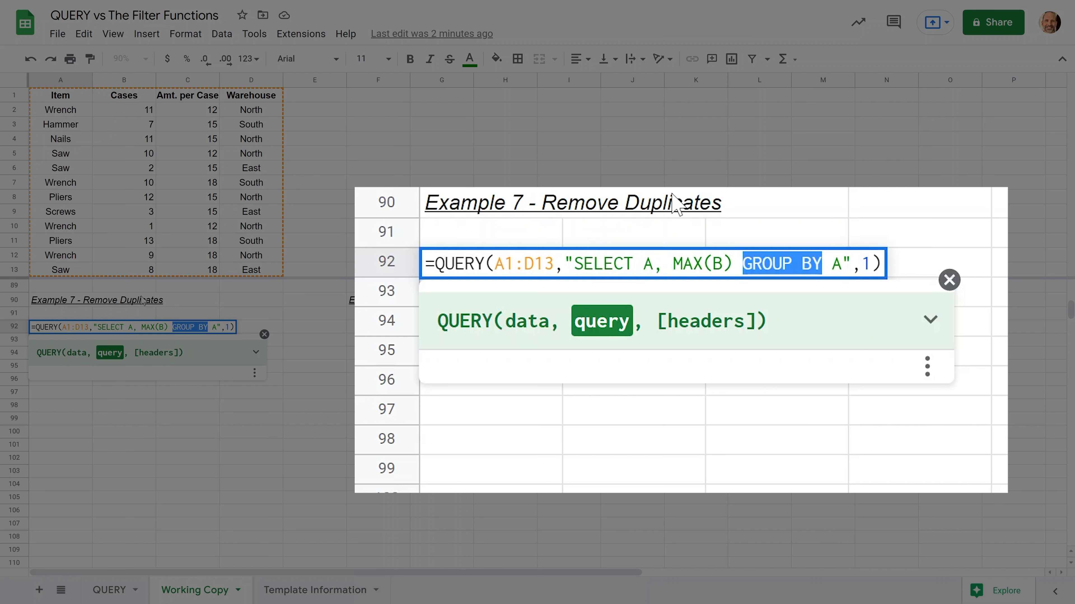
# Remove the headers argument ",1" from the A92 QUERY formula, commit it and select the results in A92:B98
pyautogui.click(221, 327)
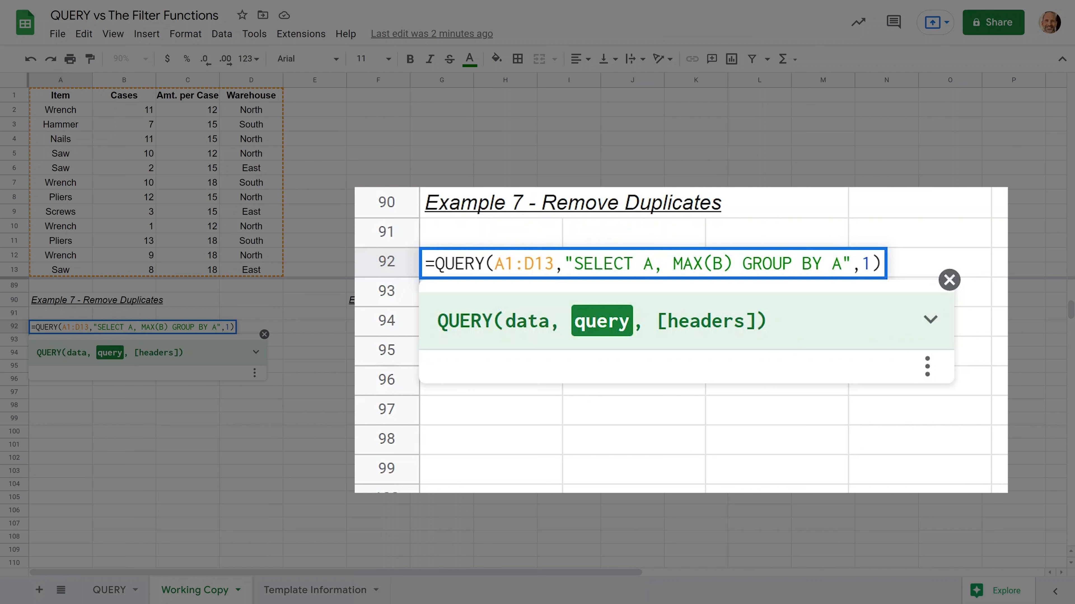
pyautogui.press('Delete')
pyautogui.press('Delete')
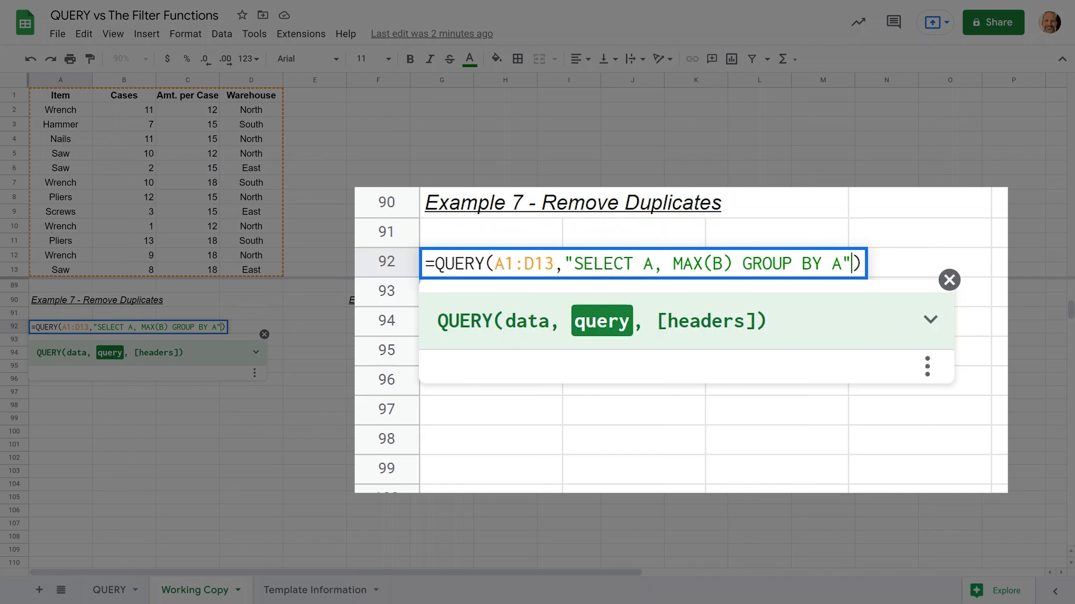
pyautogui.press('Return')
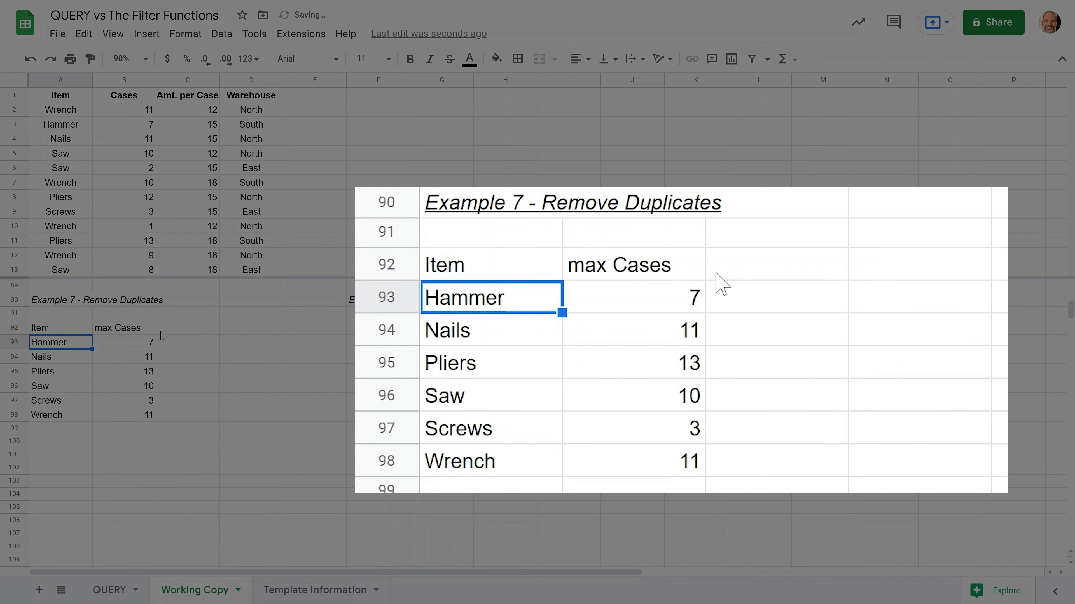
pyautogui.moveTo(63, 330); pyautogui.dragTo(121, 419)
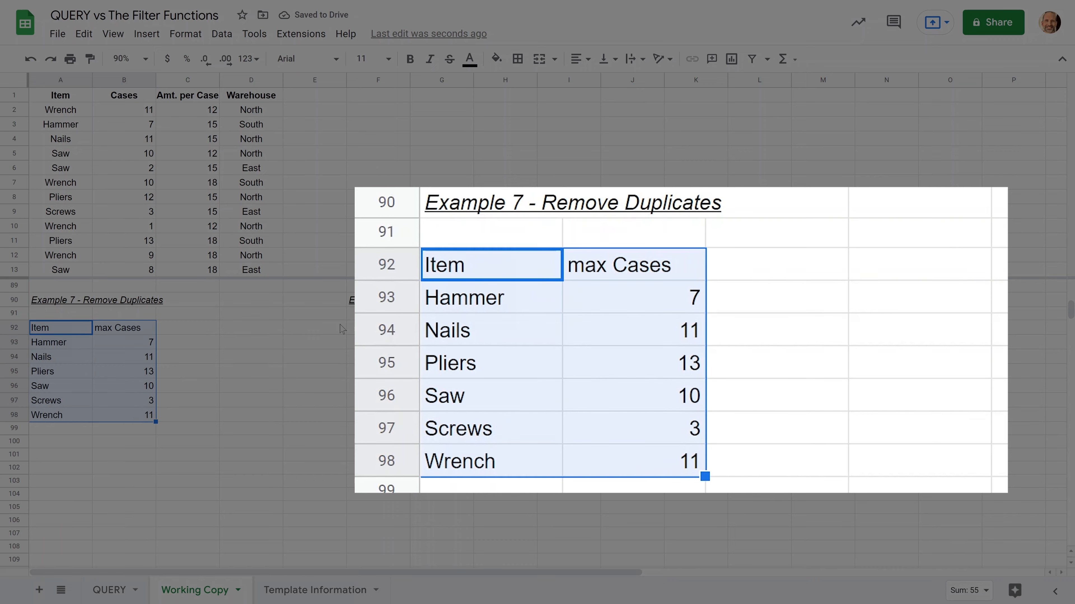
# Copy the header row A1:D1 into F92:I92 under the second Example 7 heading
pyautogui.click(315, 329)
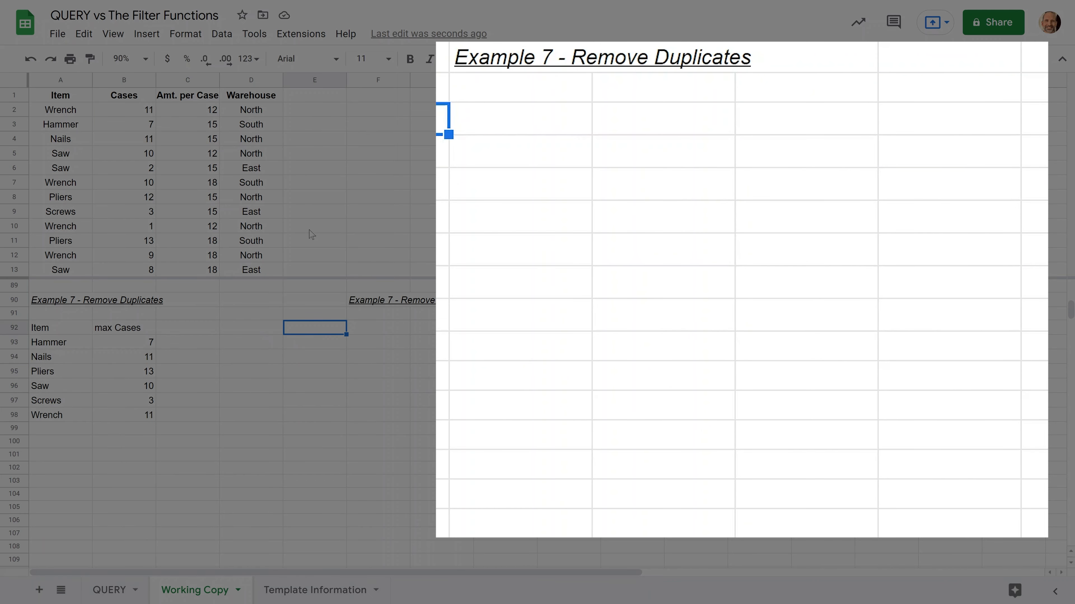
pyautogui.click(361, 330)
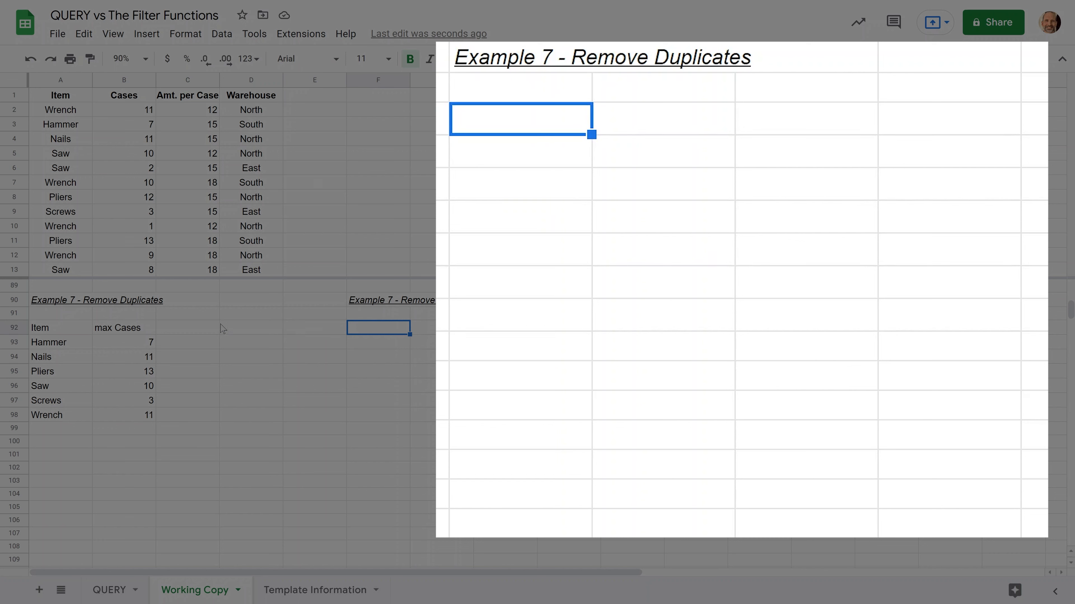
pyautogui.moveTo(75, 91); pyautogui.dragTo(246, 98)
pyautogui.hotkey('ctrl', 'c')
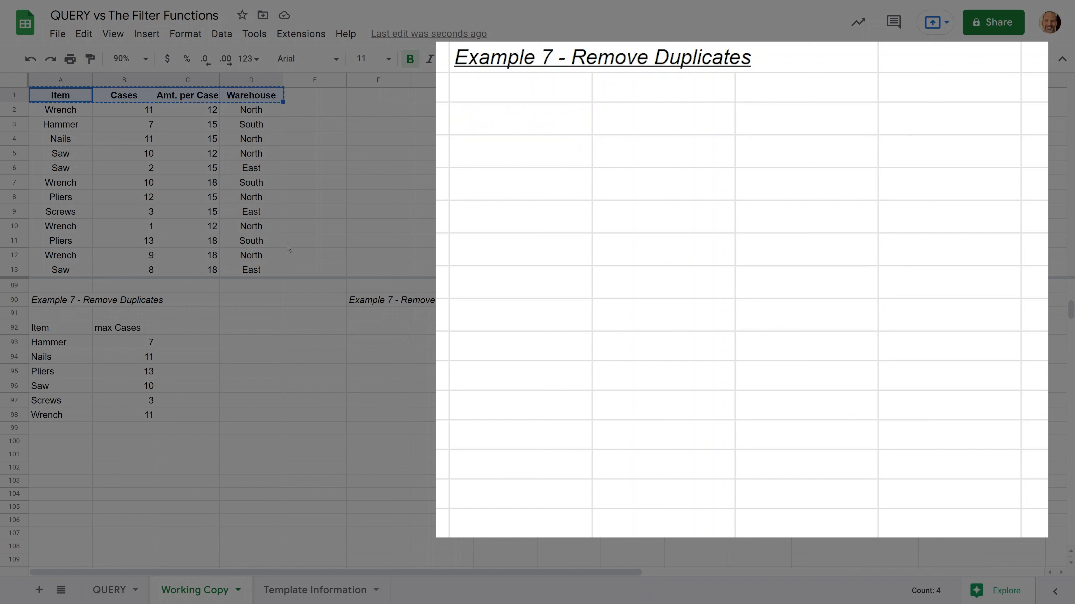
pyautogui.click(363, 334)
pyautogui.hotkey('ctrl', 'v')
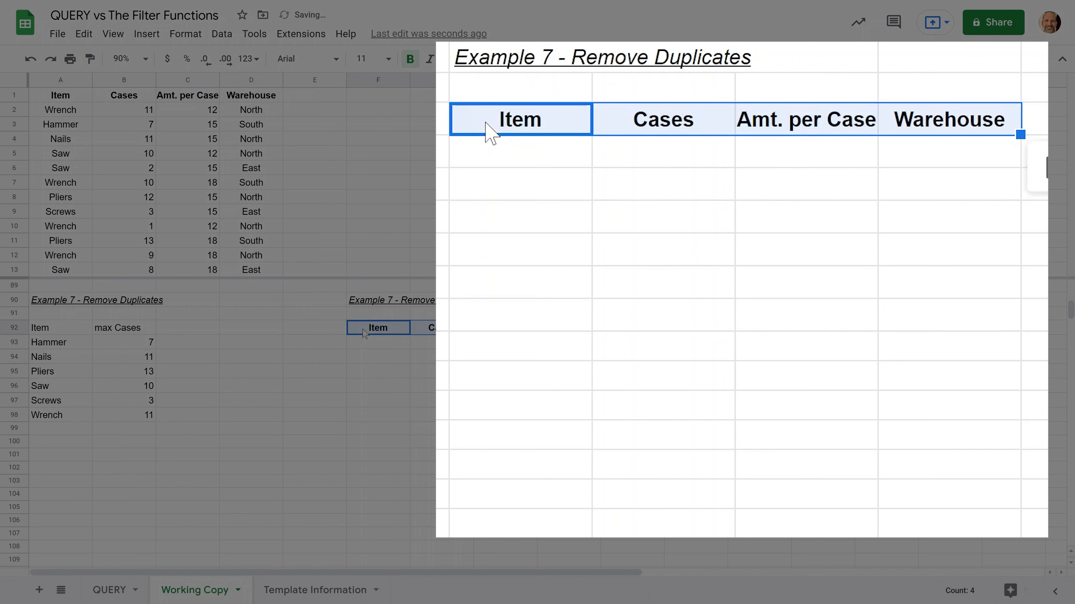
# Enter =UNIQUE(A2:D13) in F93 and select the returned items in F93:F104
pyautogui.click(367, 343)
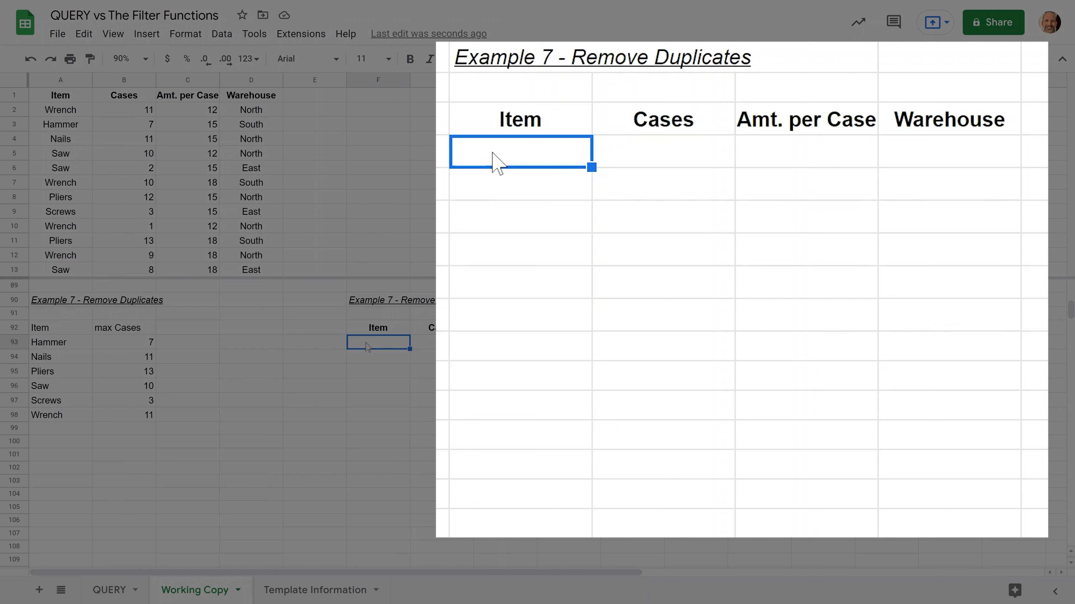
pyautogui.write('=UN')
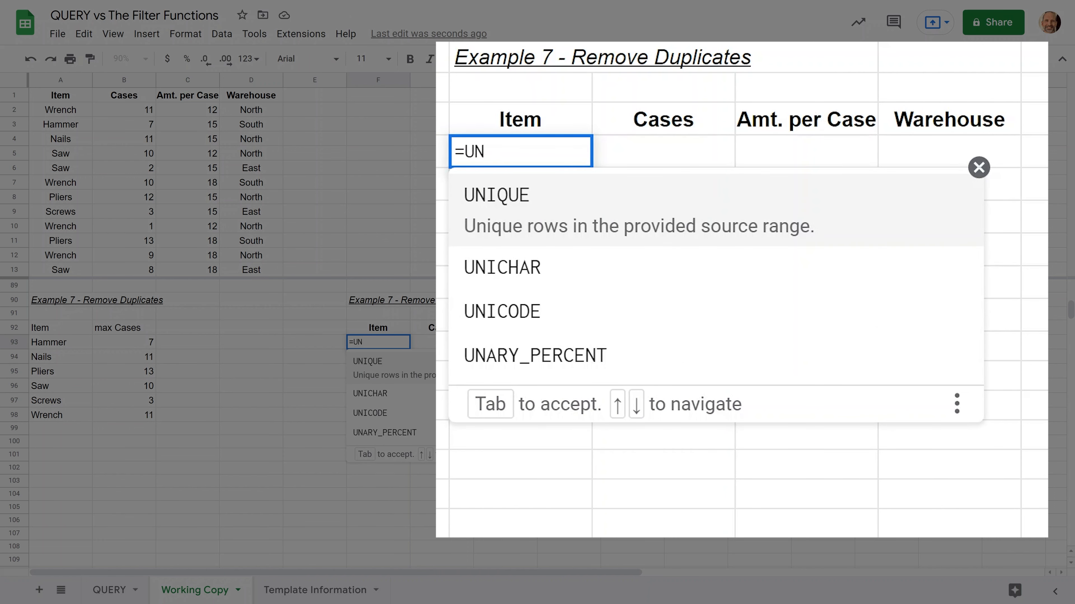
pyautogui.write('IQUE(')
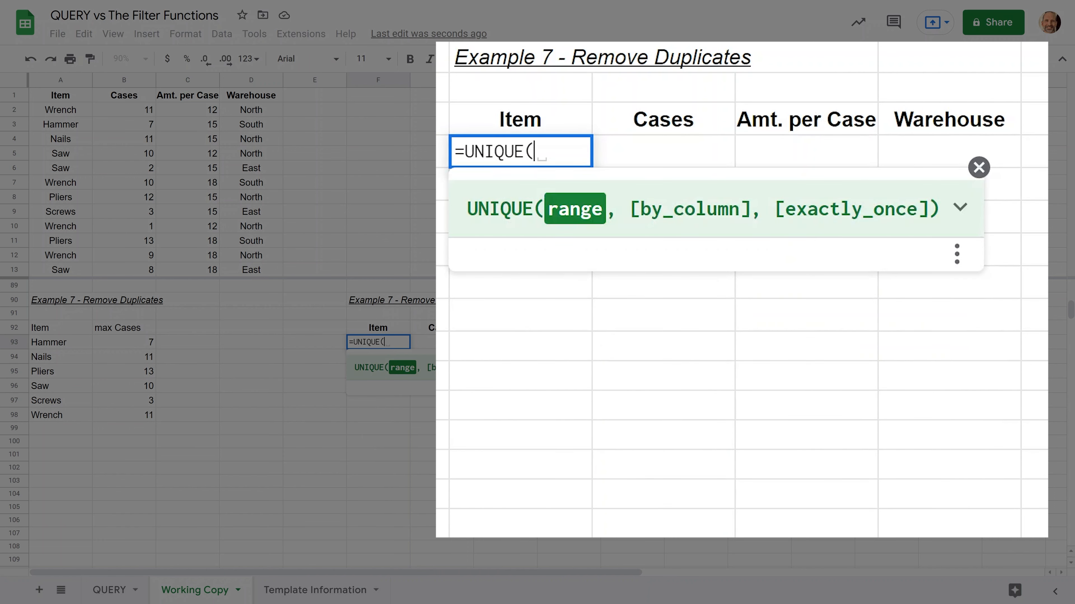
pyautogui.moveTo(61, 110); pyautogui.dragTo(255, 276)
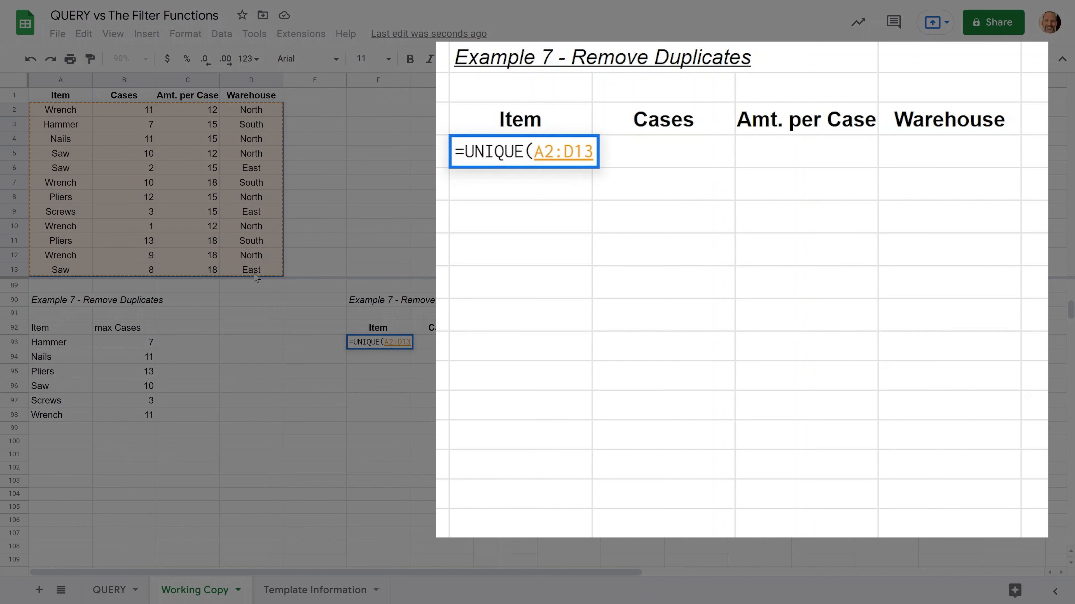
pyautogui.write(')')
pyautogui.press('Return')
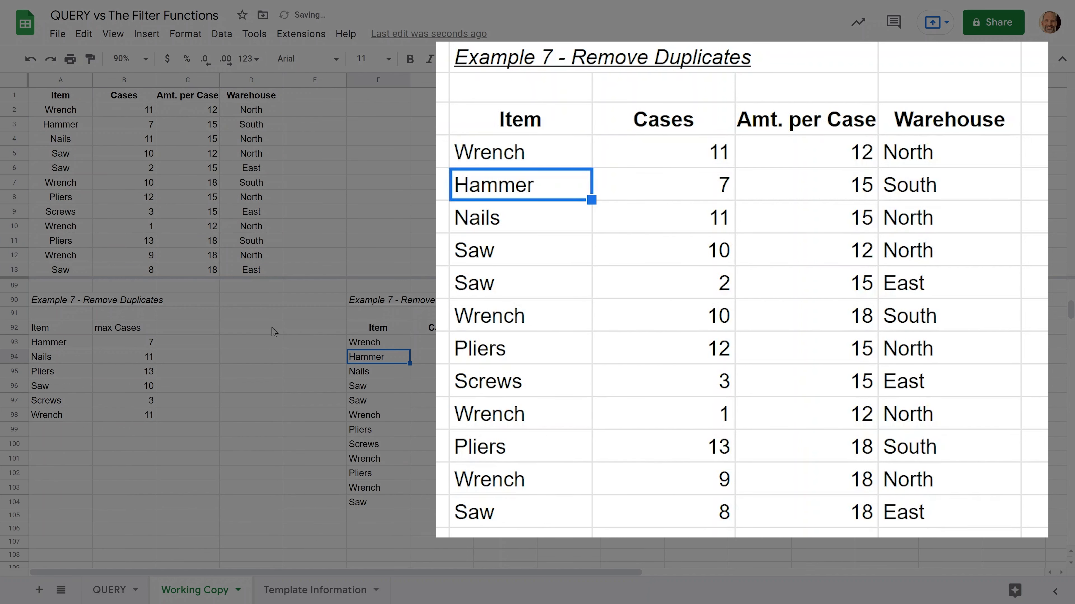
pyautogui.click(381, 343)
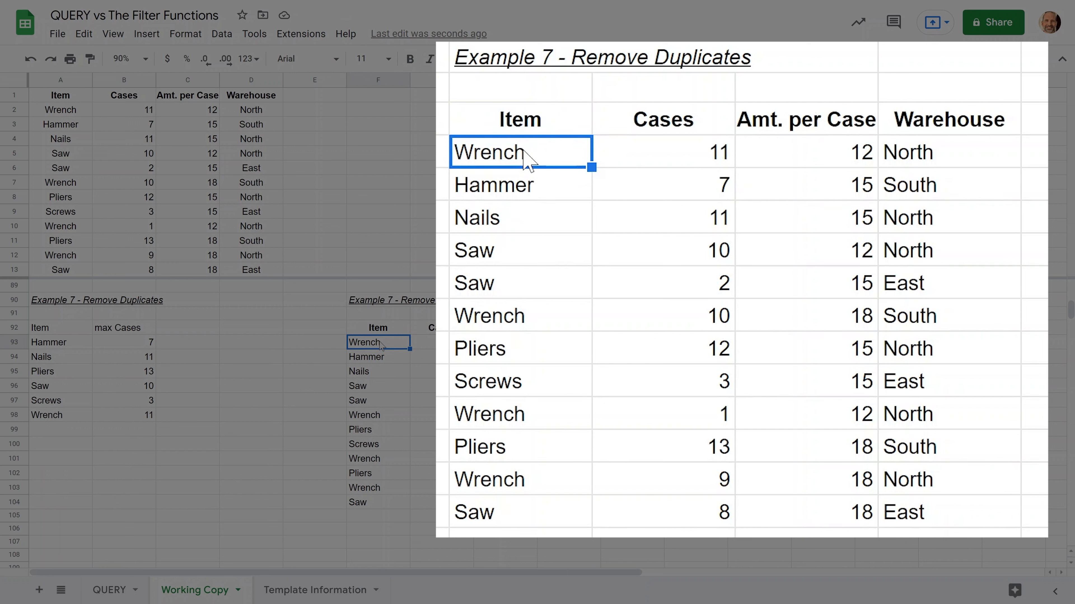
pyautogui.hotkey('ctrl', 'shift', 'Down')
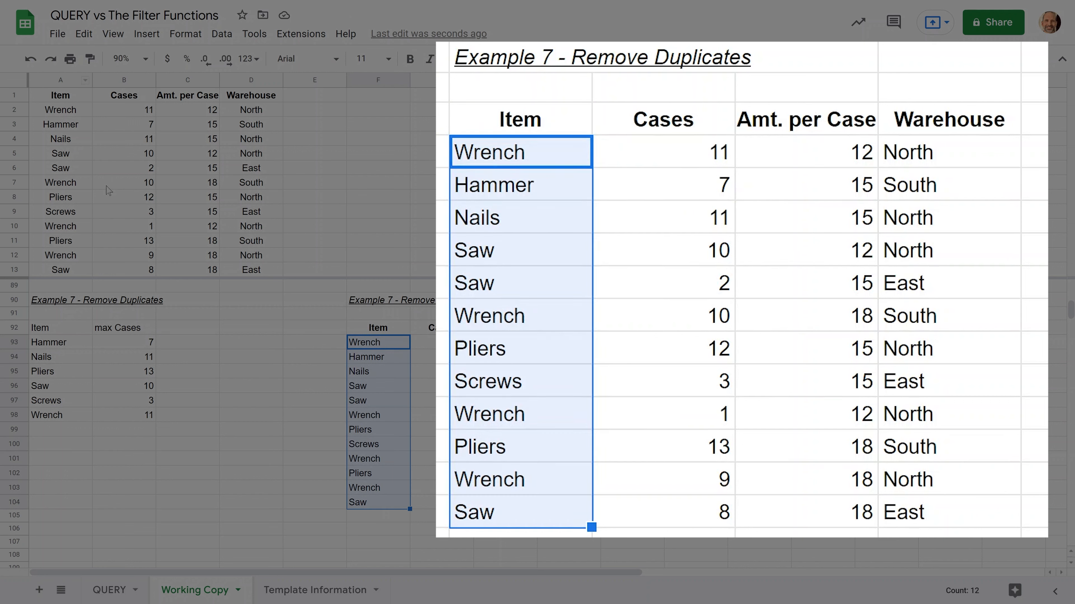
# Examine the UNIQUE output in F92:I104 as whole rows, focusing on the first Wrench record in F93:I93
pyautogui.click(357, 344)
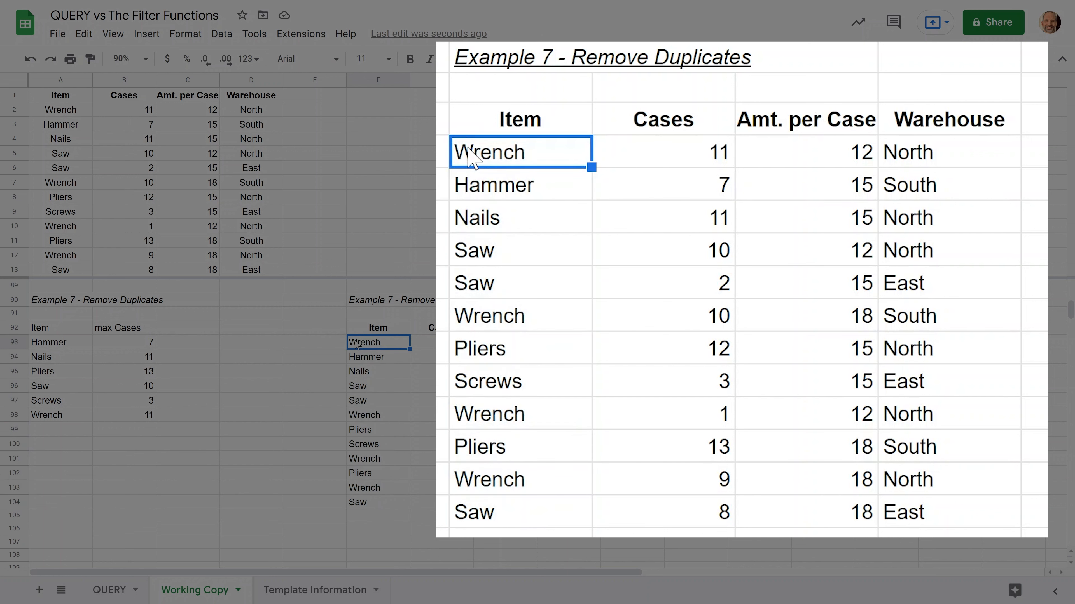
pyautogui.moveTo(366, 326); pyautogui.dragTo(555, 506)
pyautogui.moveTo(916, 512); pyautogui.dragTo(916, 512)
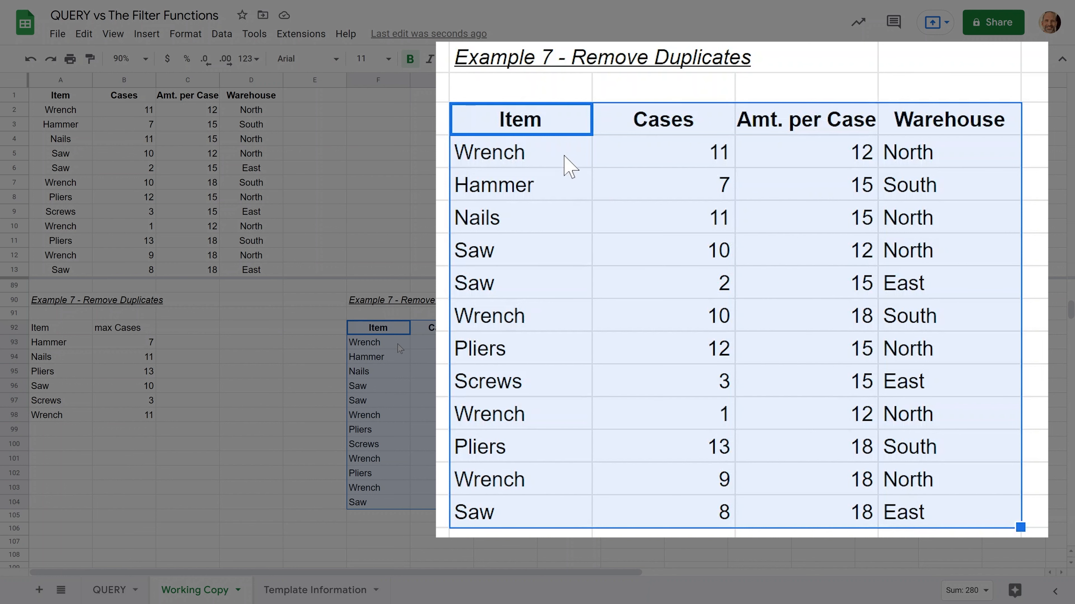
pyautogui.moveTo(566, 165); pyautogui.dragTo(891, 167)
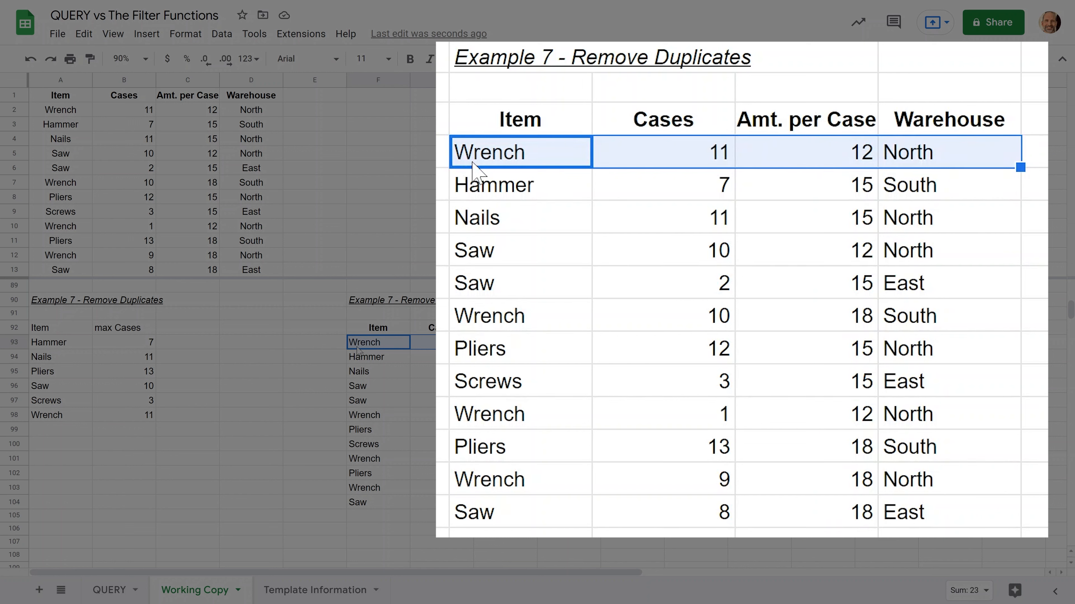
pyautogui.click(510, 153)
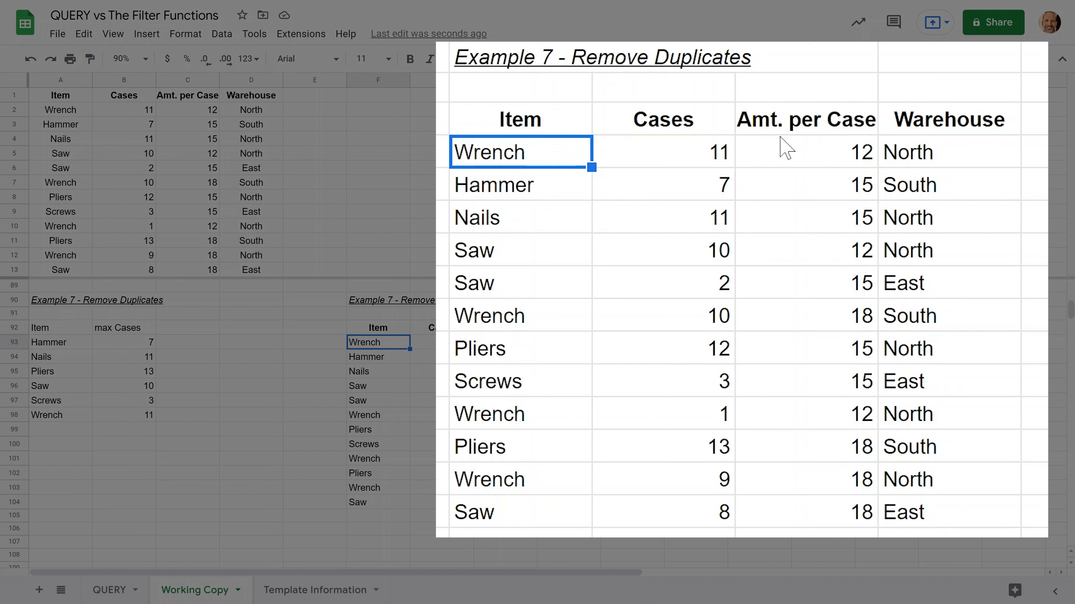
pyautogui.click(964, 162)
pyautogui.moveTo(564, 161); pyautogui.dragTo(923, 163)
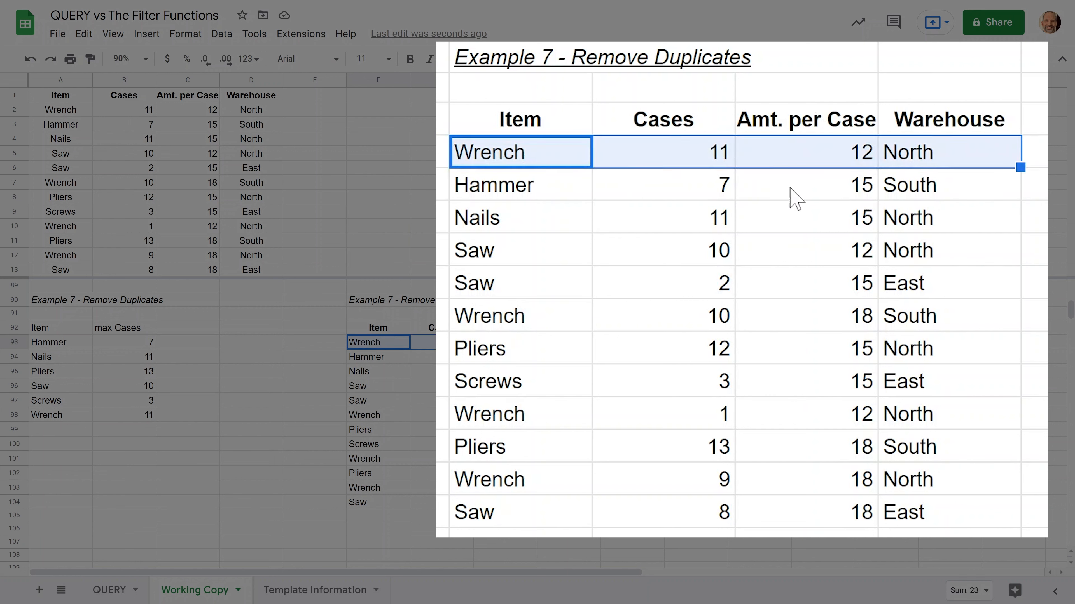
# Compare the repeated Wrench entries in the Item column of the UNIQUE output with the Hammer entry
pyautogui.click(535, 200)
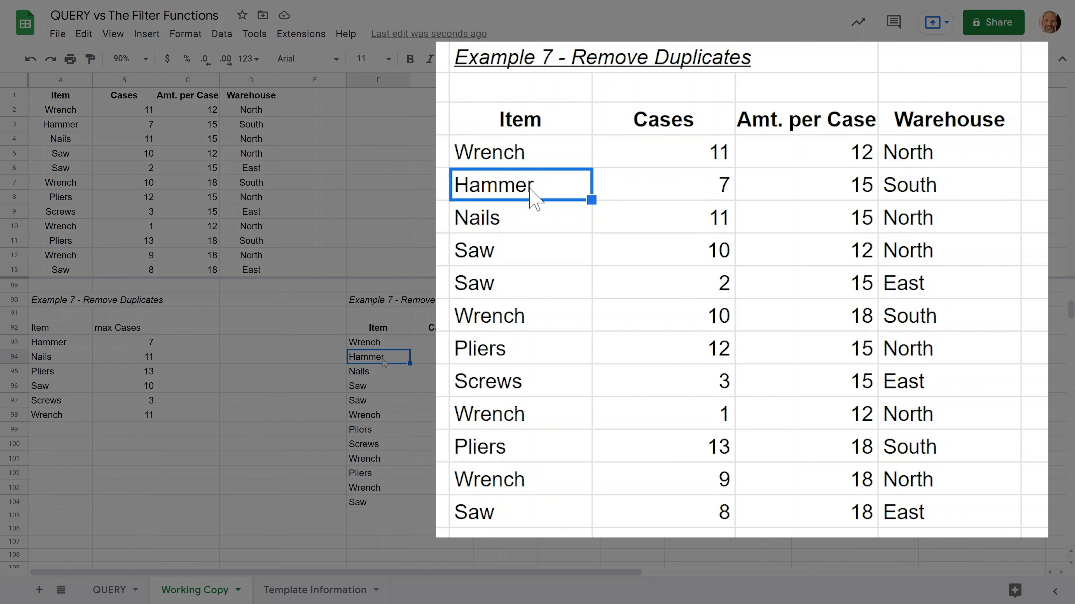
pyautogui.click(540, 157)
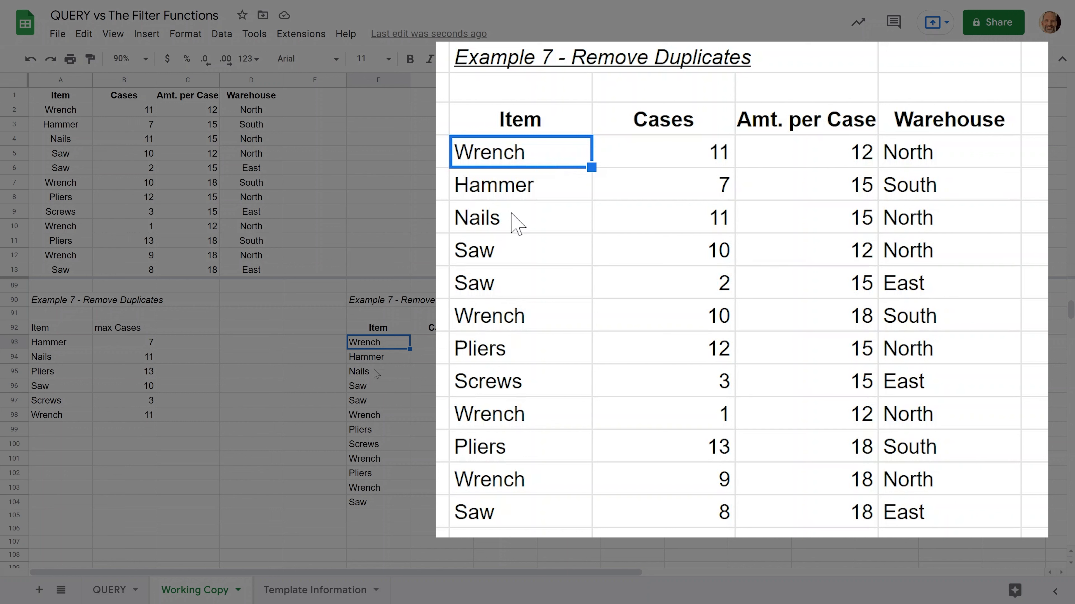
pyautogui.click(513, 317)
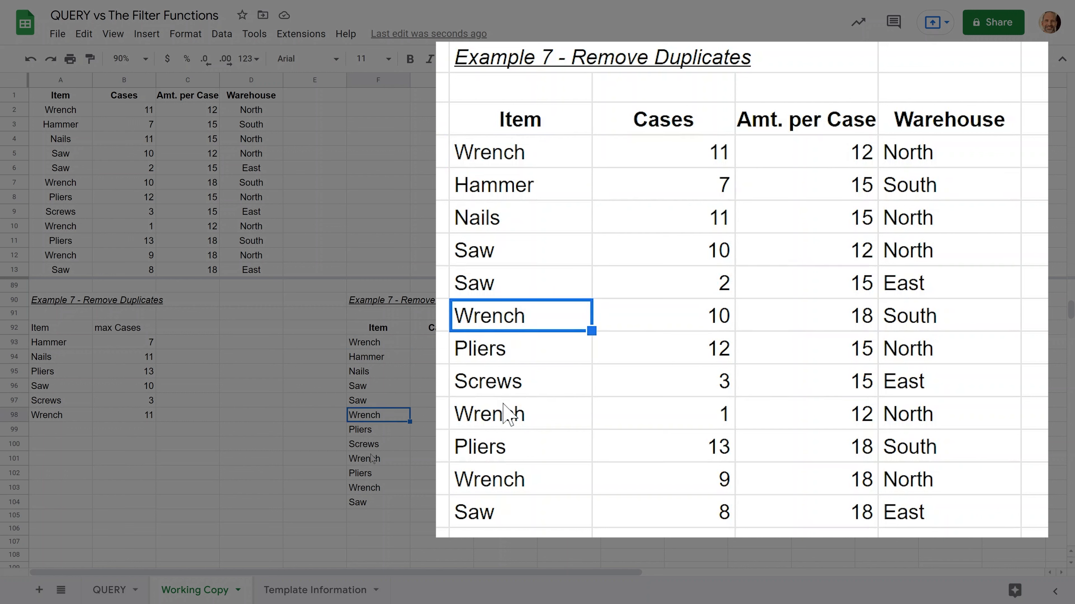
pyautogui.click(506, 417)
pyautogui.click(550, 195)
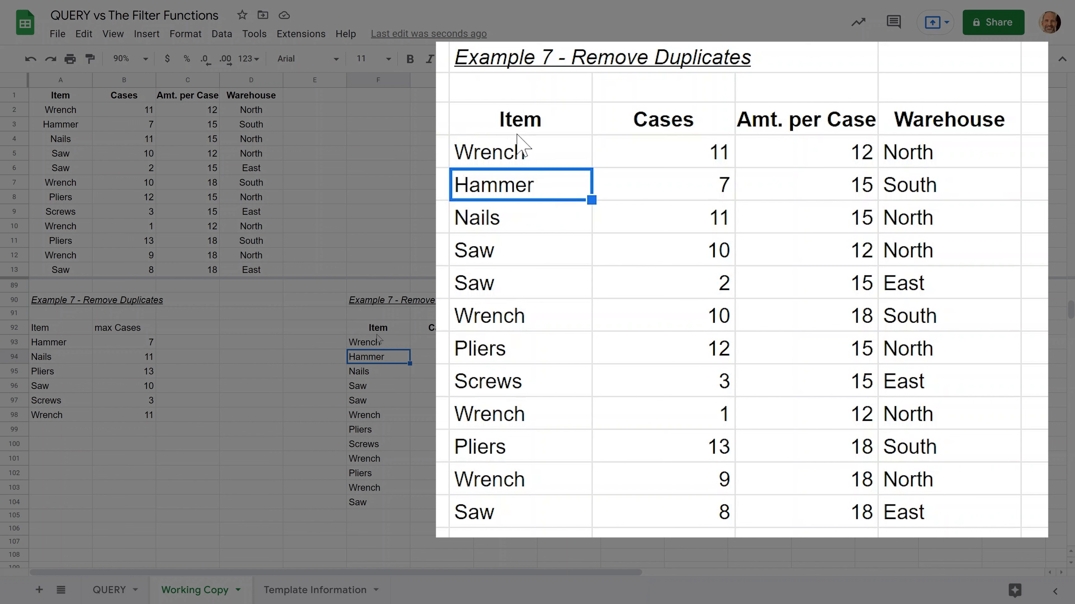
# Try to remove duplicates from F92:I104 with a header row, analyzing only Column F - Item
pyautogui.click(477, 123)
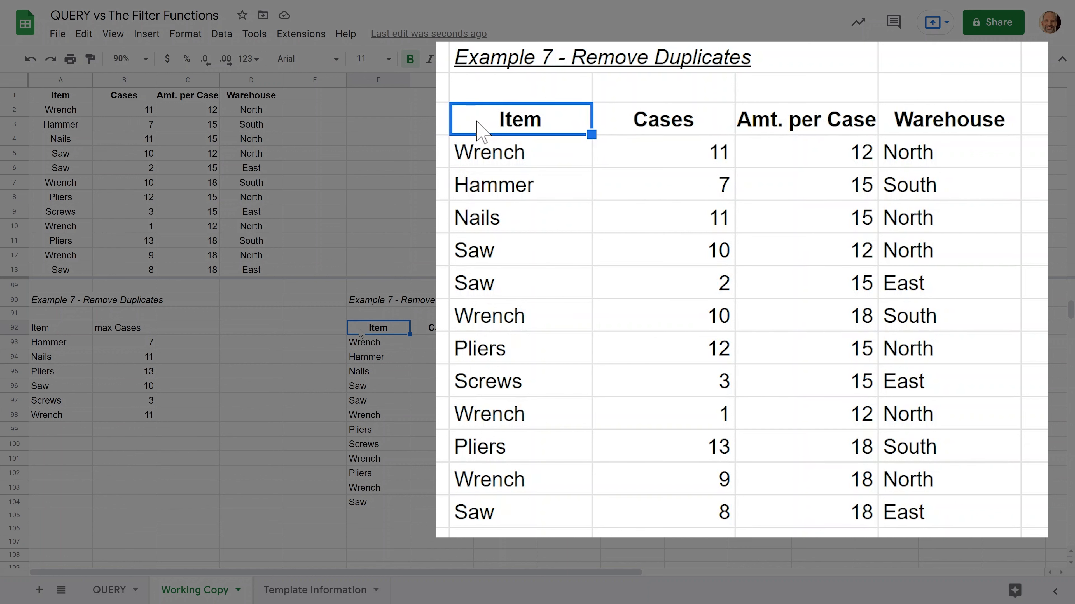
pyautogui.moveTo(477, 123); pyautogui.dragTo(918, 504)
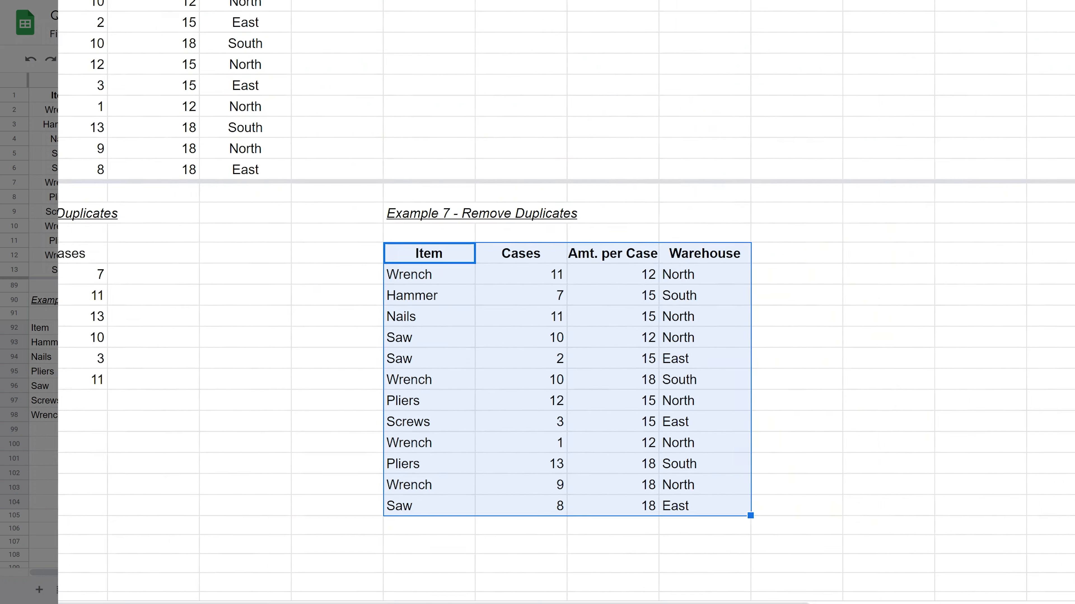
pyautogui.click(217, 36)
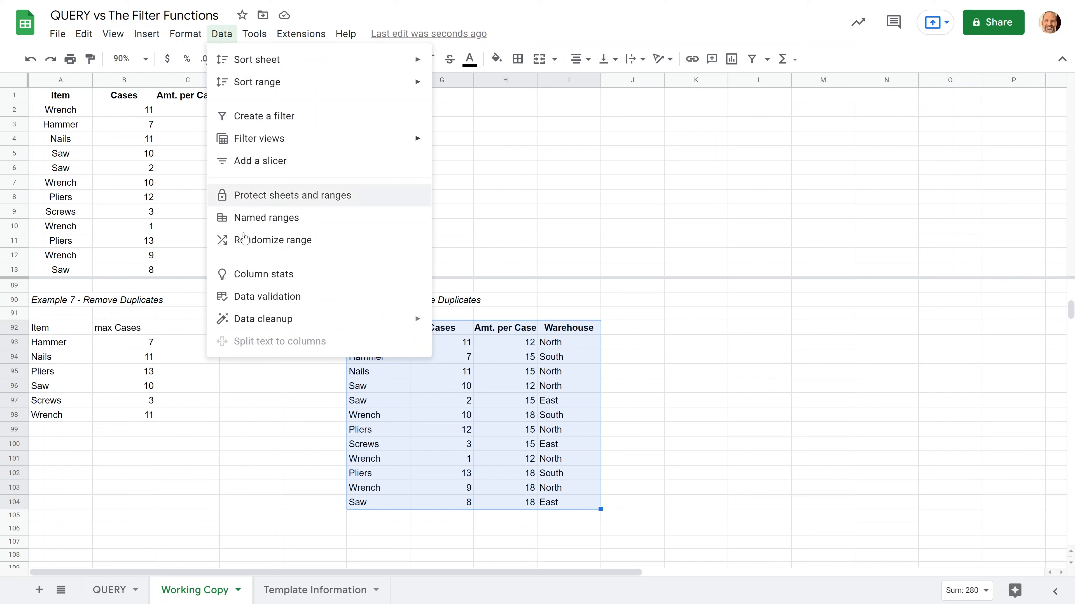
pyautogui.moveTo(309, 321)
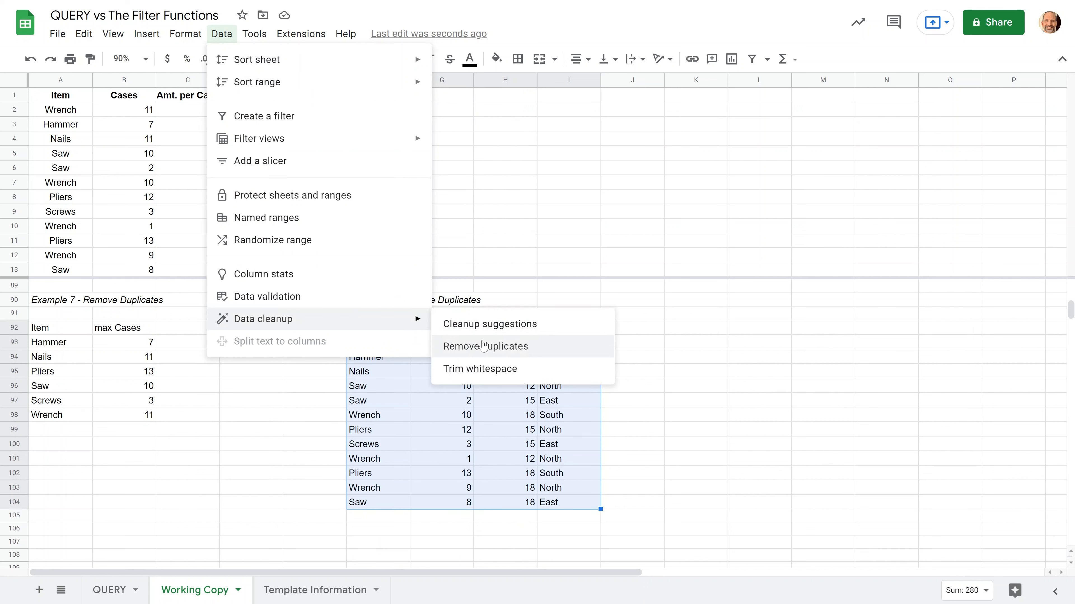
pyautogui.click(480, 347)
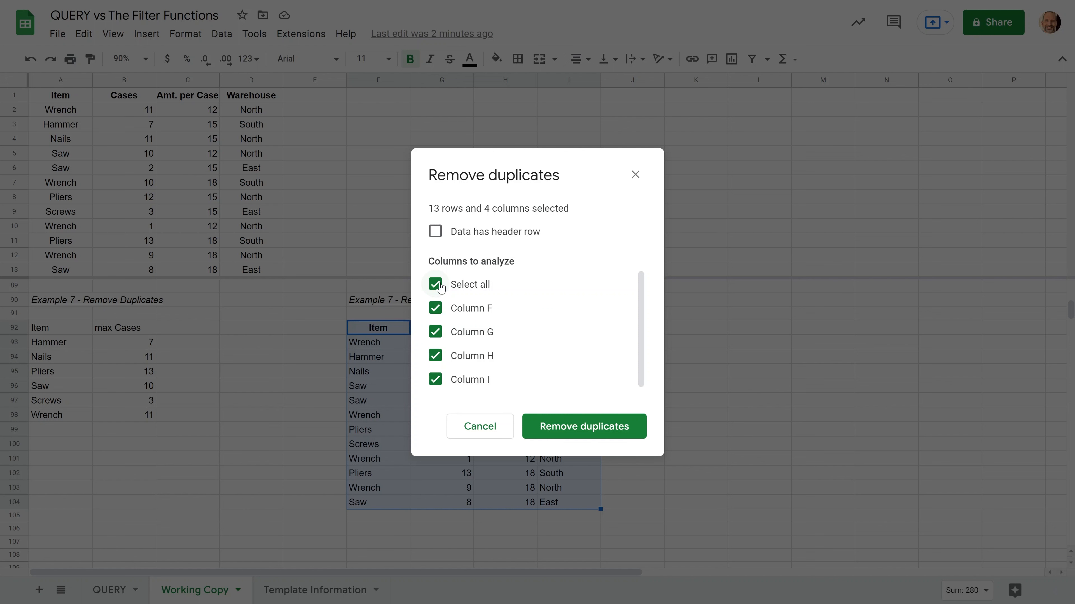
pyautogui.click(436, 231)
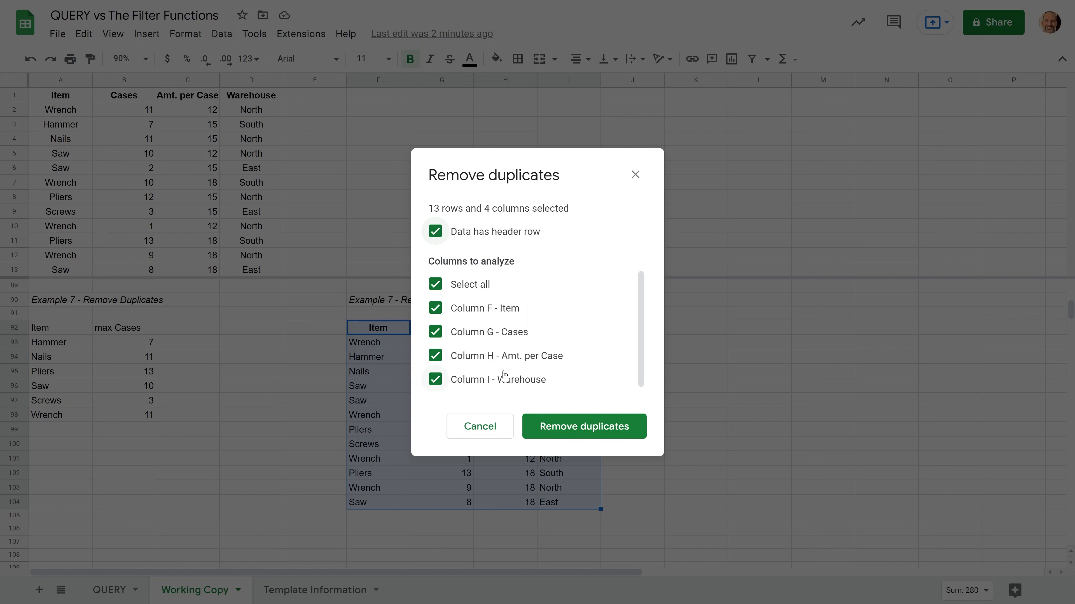
pyautogui.click(436, 284)
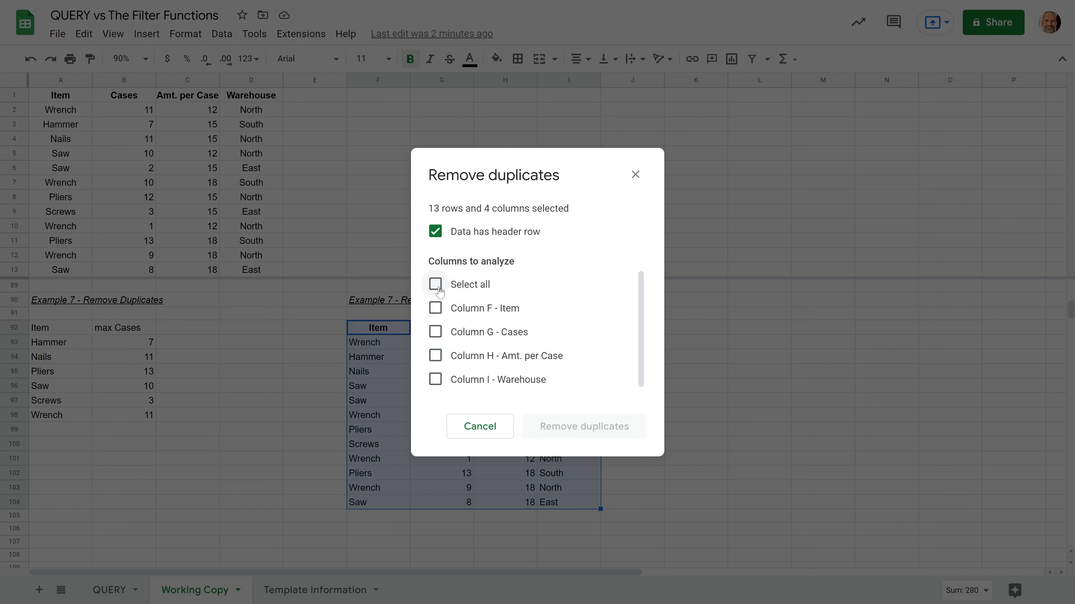
pyautogui.click(436, 308)
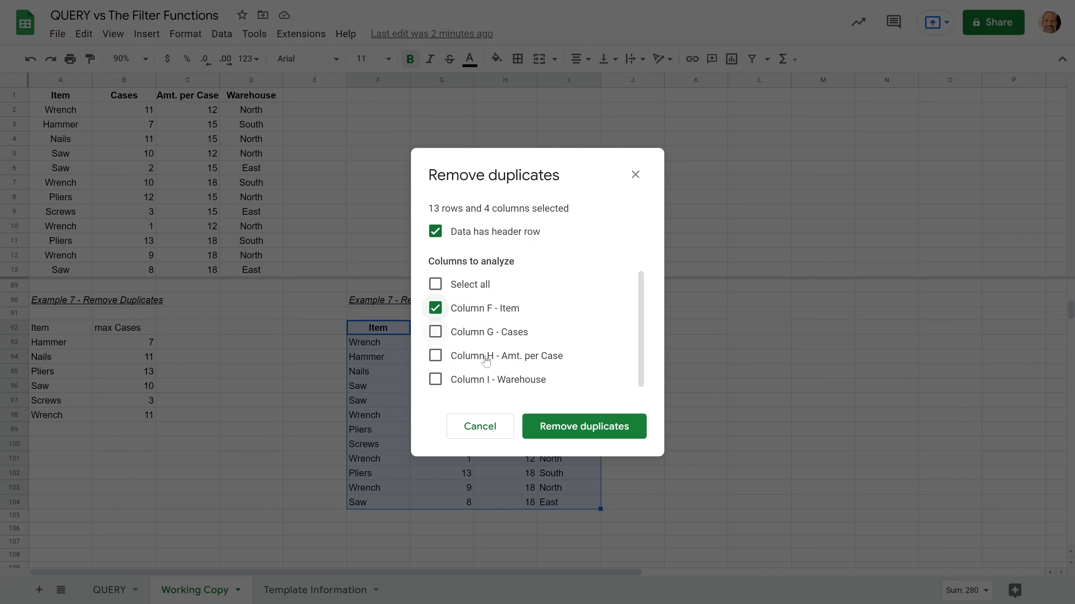
pyautogui.click(579, 428)
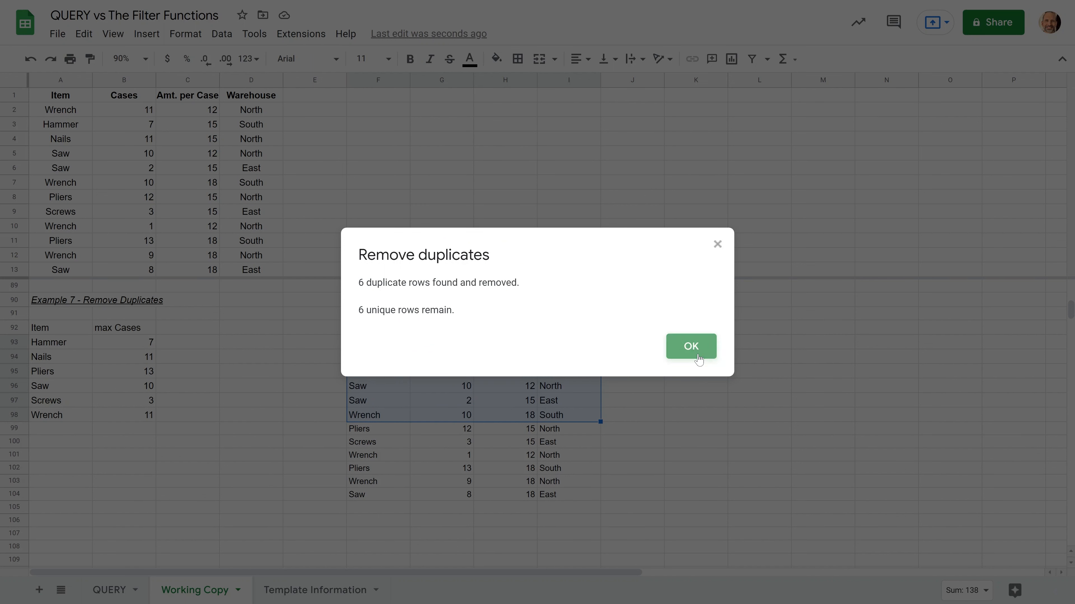
pyautogui.click(691, 346)
# Undo the duplicate removal on the second Example 7 table
pyautogui.hotkey('ctrl', 'z')
pyautogui.scroll(-6, 411, 354)
pyautogui.scroll(6, 410, 354)
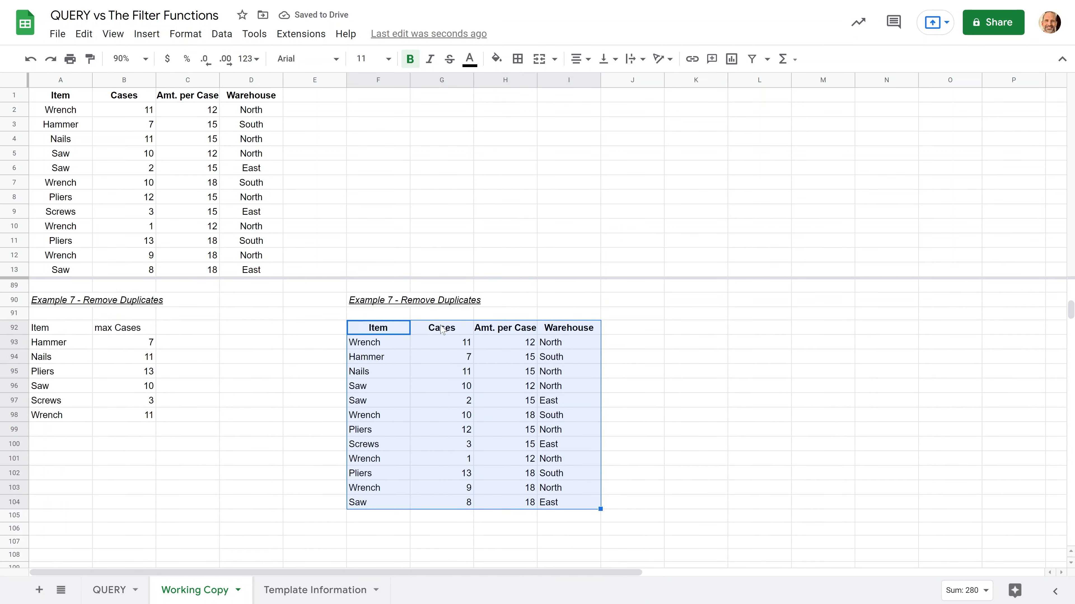
# Move the table F92:I104 down to start at F100 and run Remove duplicates with a header row, analyzing only Column F - Item
pyautogui.moveTo(442, 321); pyautogui.dragTo(450, 447)
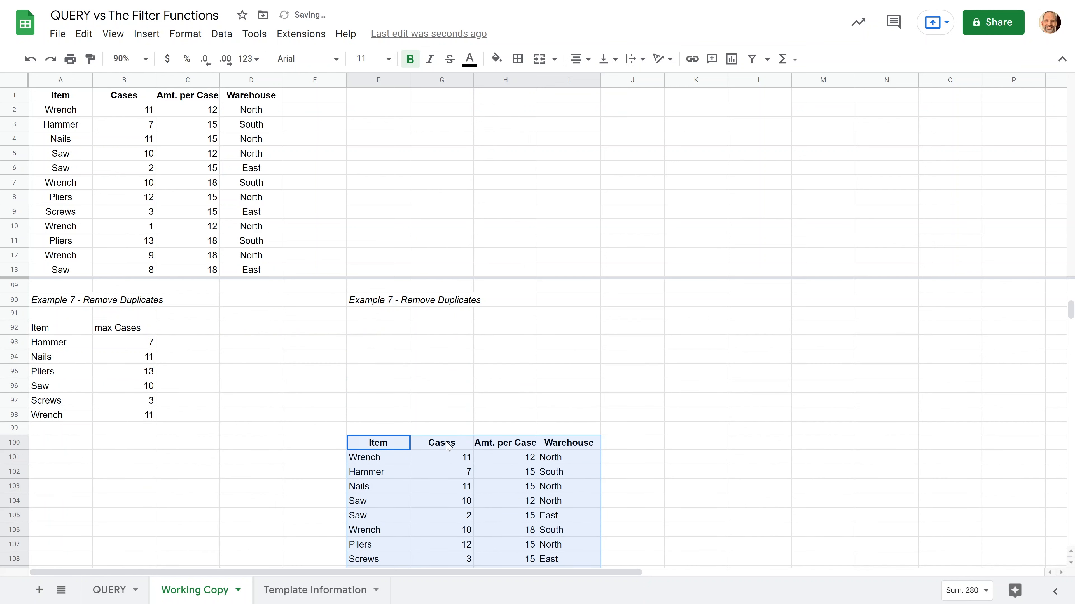
pyautogui.scroll(-4, 447, 445)
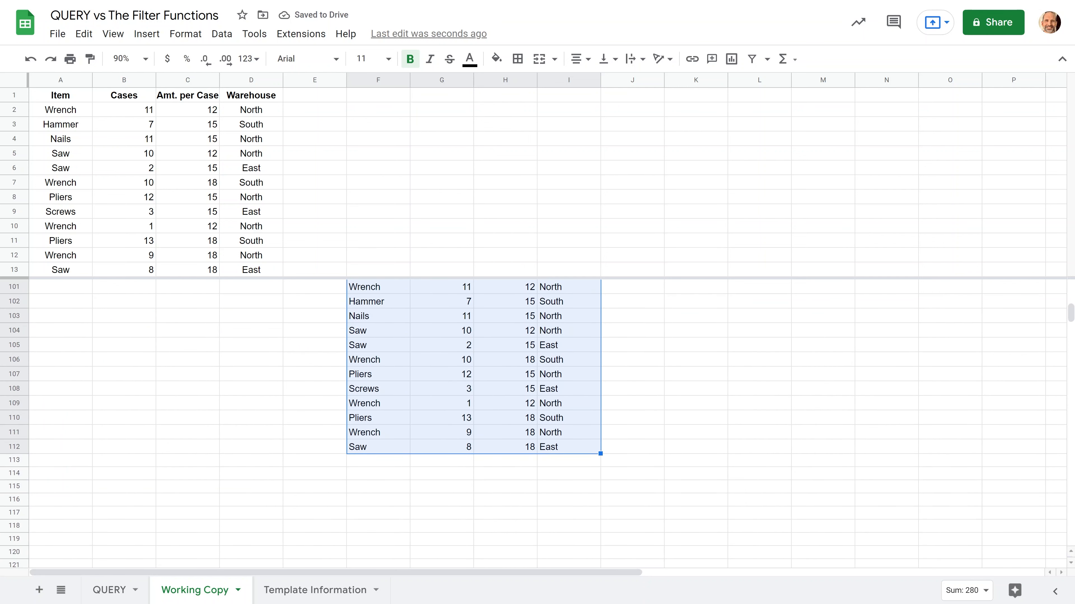
pyautogui.click(222, 33)
pyautogui.moveTo(254, 317)
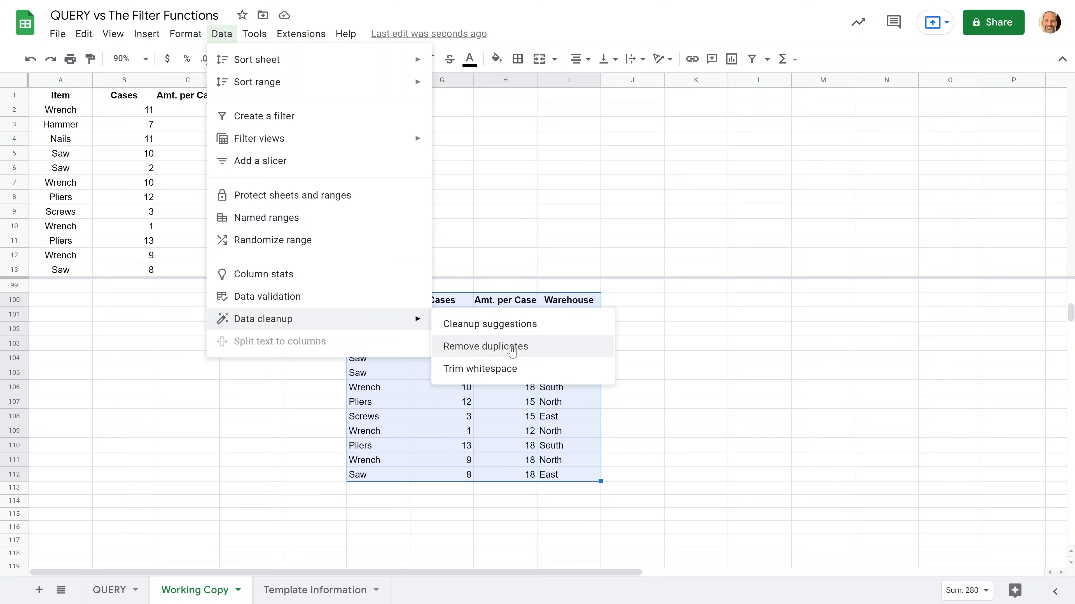
pyautogui.click(529, 343)
pyautogui.click(451, 238)
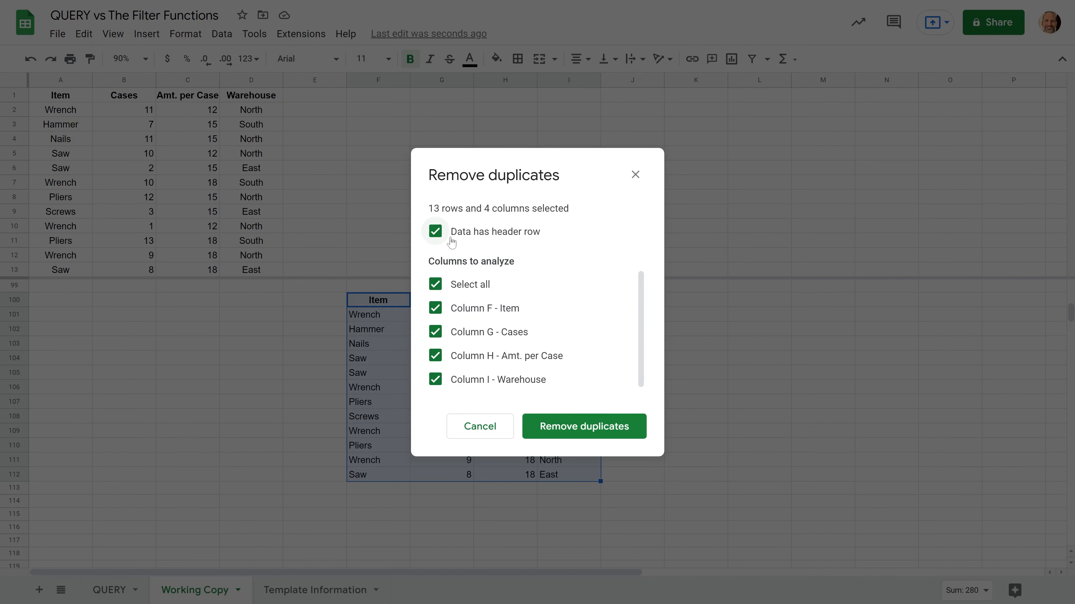
pyautogui.click(448, 285)
pyautogui.click(448, 305)
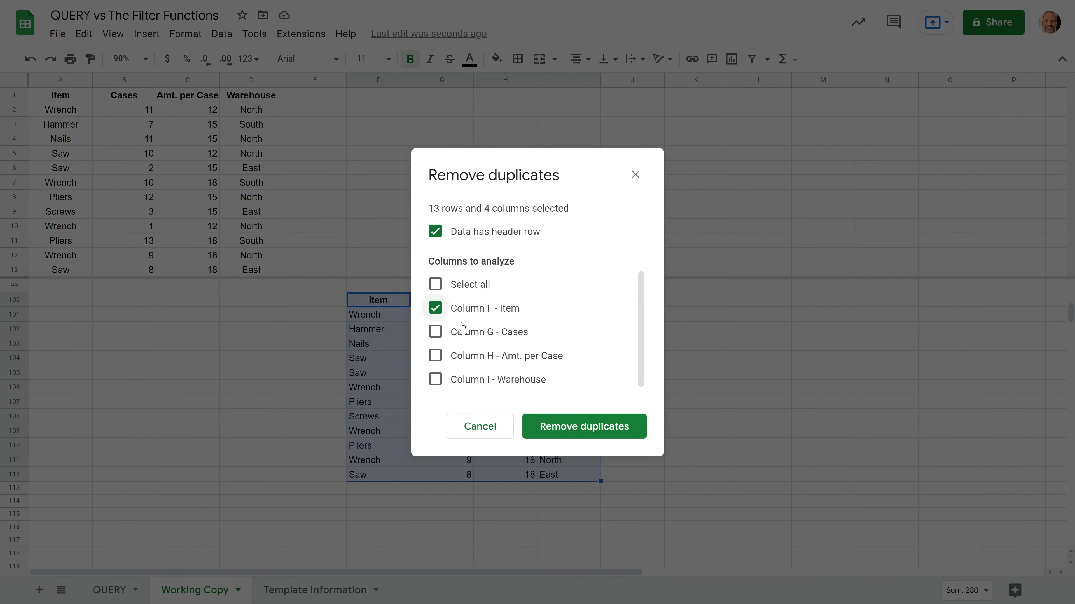
pyautogui.click(597, 427)
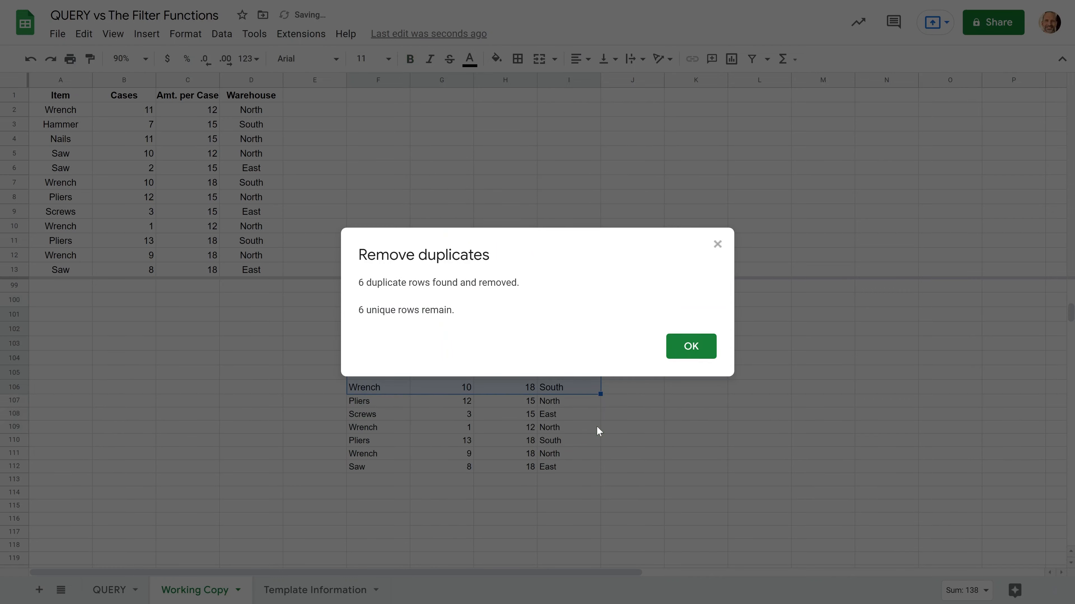
pyautogui.click(691, 348)
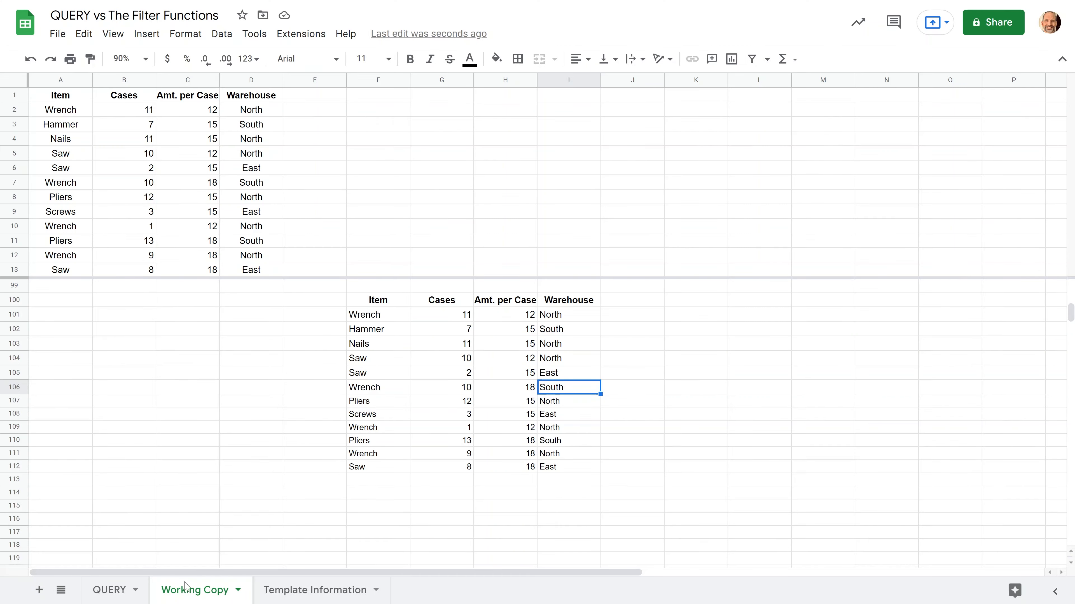
# Open the QUERY sheet and examine the Item, Cases, Amt. per Case and Warehouse table in O92:R98 beside Example 7
pyautogui.click(109, 589)
pyautogui.scroll(-20, 455, 336)
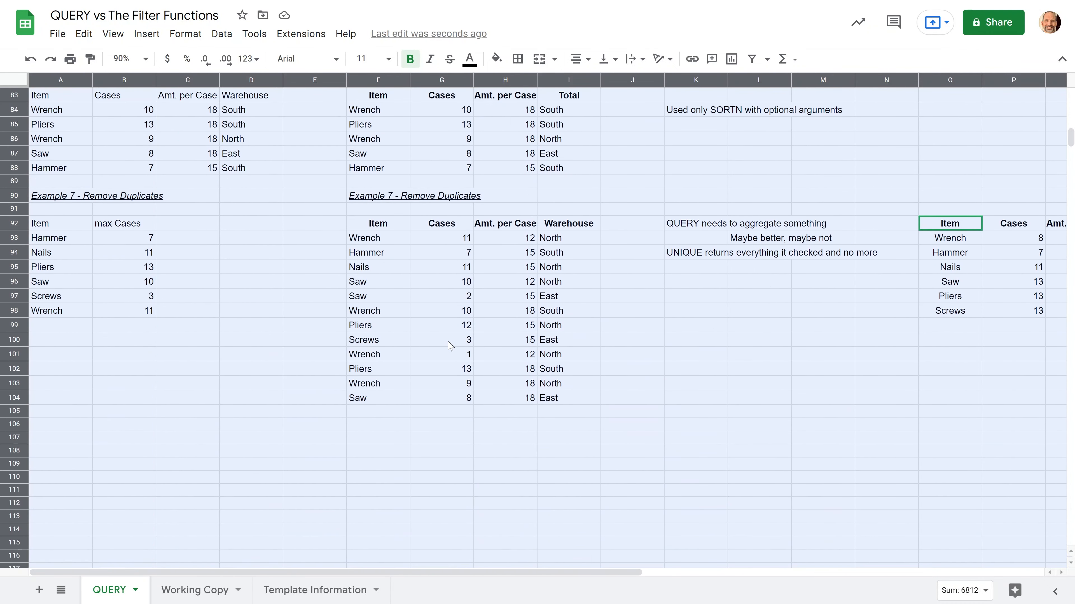
pyautogui.scroll(-3, 491, 381)
pyautogui.moveTo(528, 572); pyautogui.dragTo(707, 574)
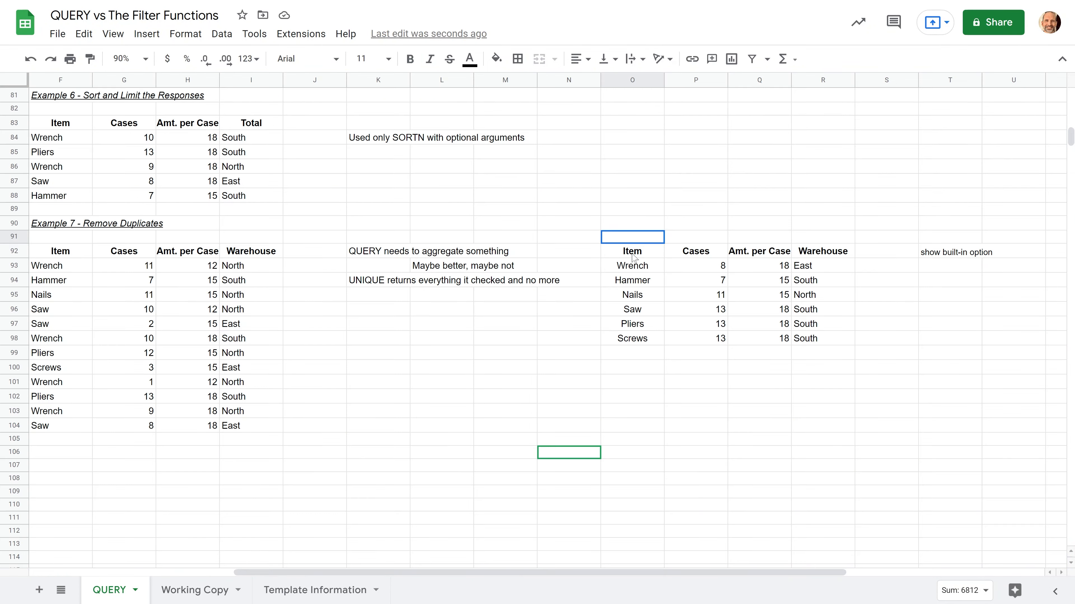
pyautogui.moveTo(632, 237); pyautogui.dragTo(795, 345)
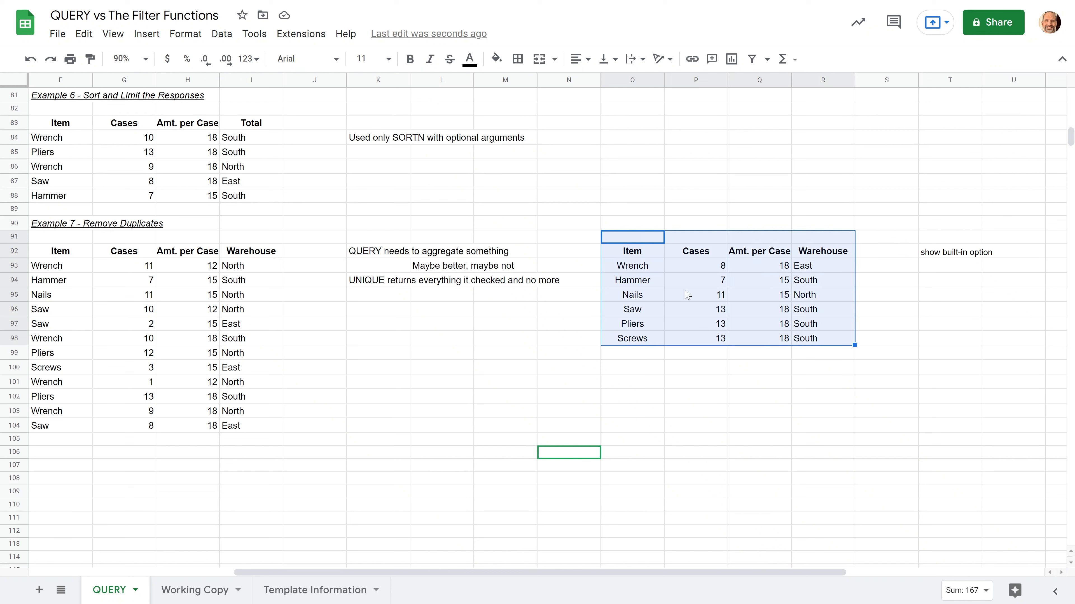
pyautogui.click(662, 281)
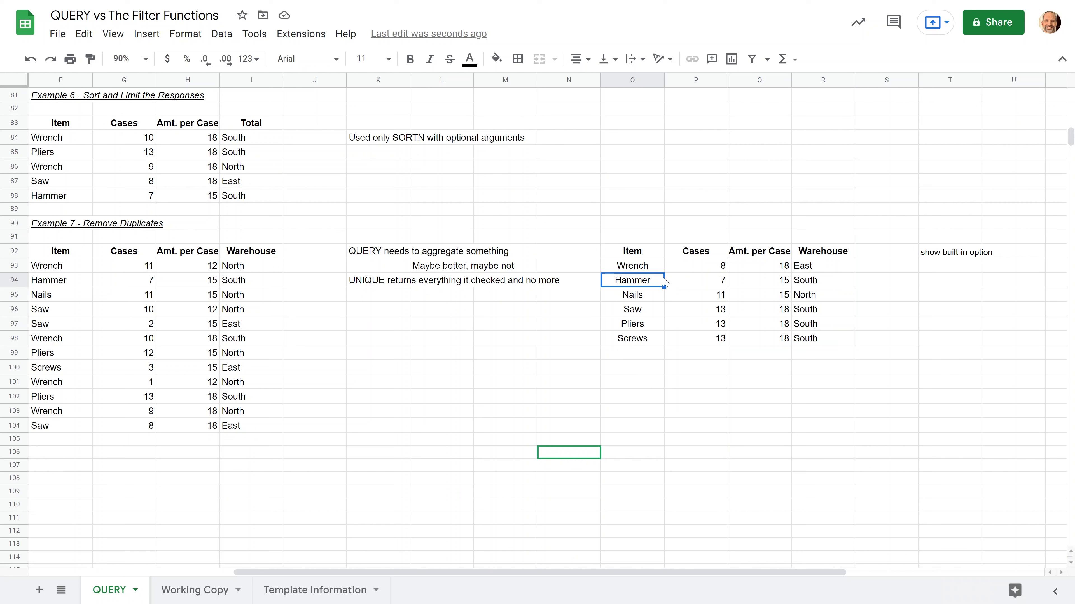
pyautogui.click(701, 357)
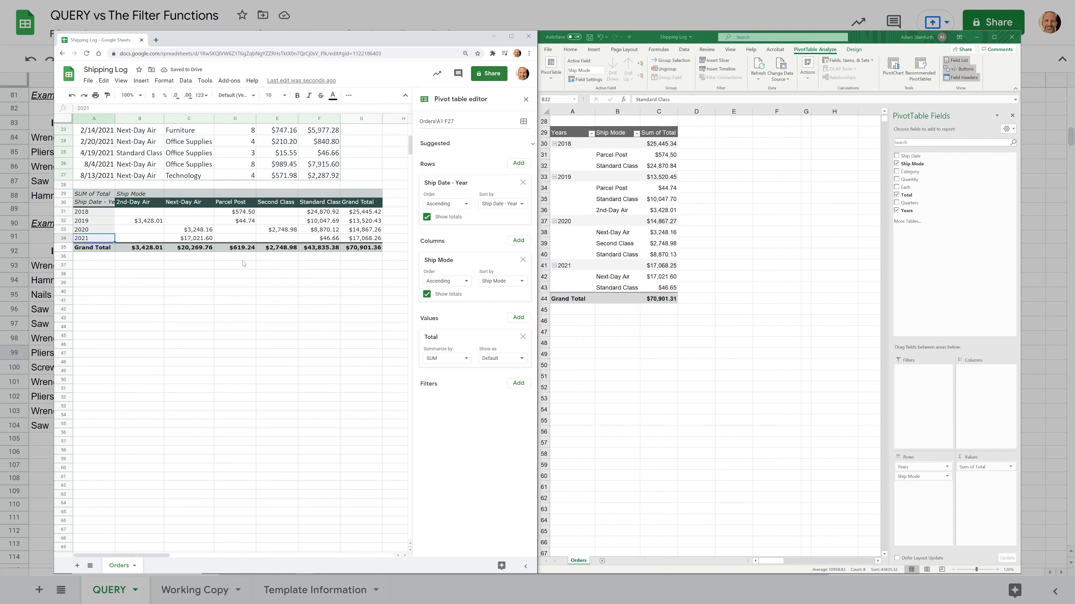
# Switch to the Shipping Log workbook in Excel and move the pivot table's Ship Mode field from Rows to Columns
pyautogui.click(601, 260)
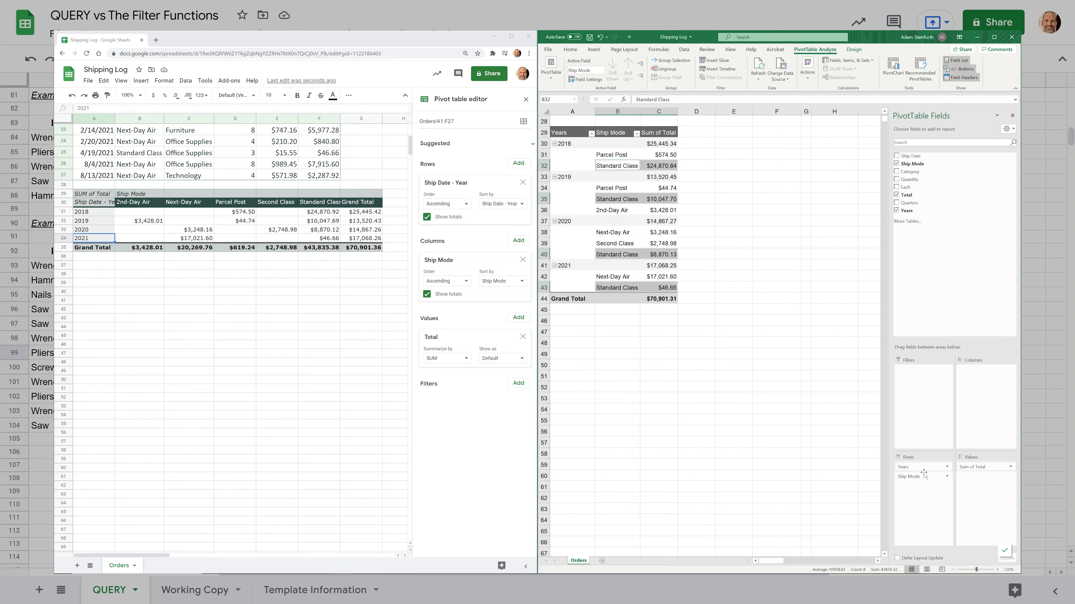
pyautogui.moveTo(921, 476); pyautogui.dragTo(997, 396)
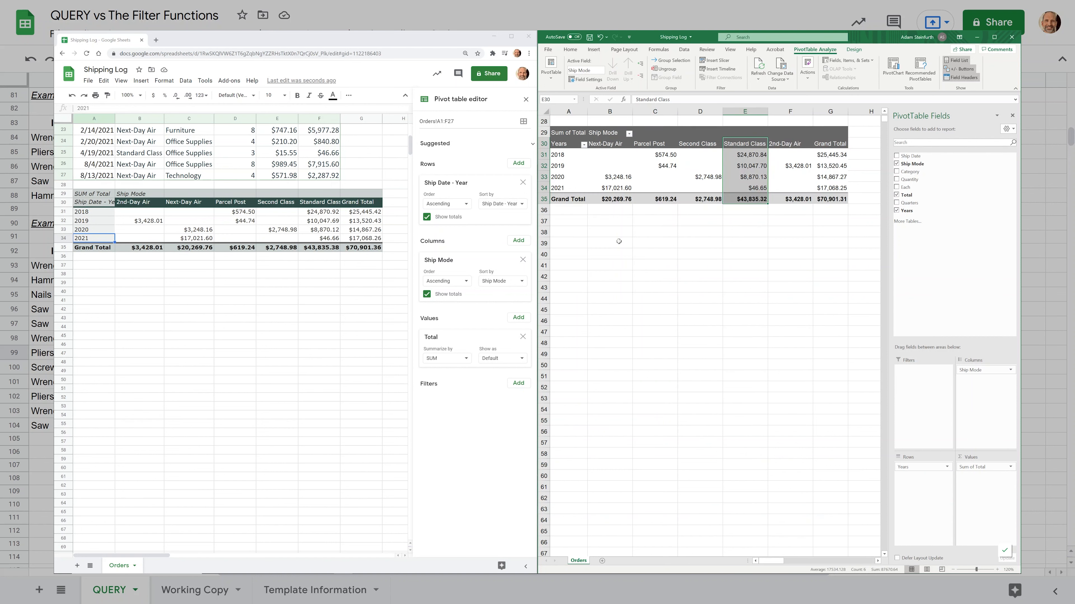
pyautogui.scroll(4, 618, 241)
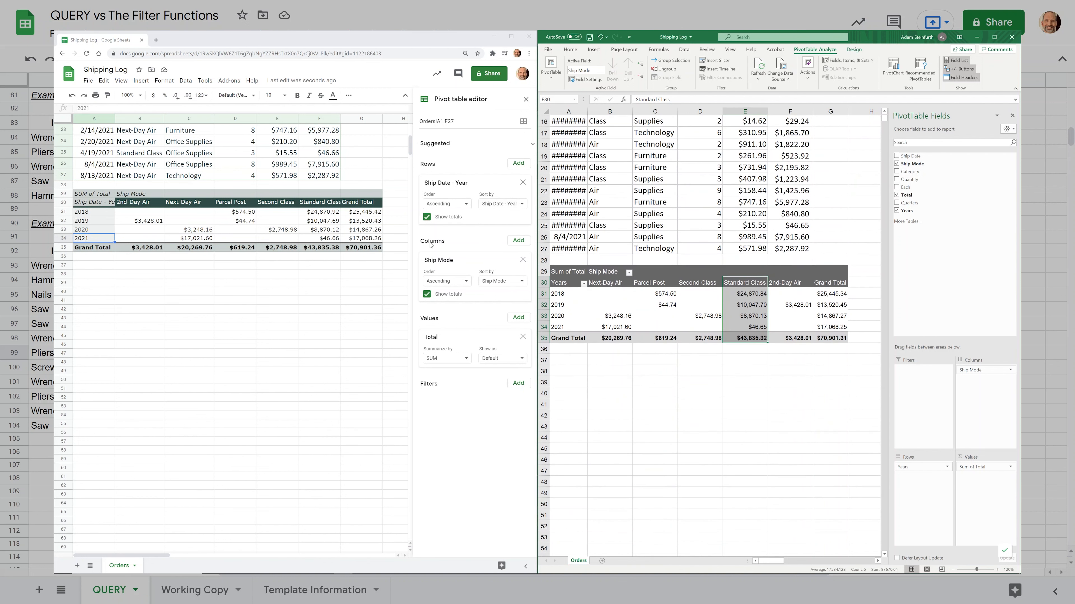
pyautogui.scroll(2, 358, 256)
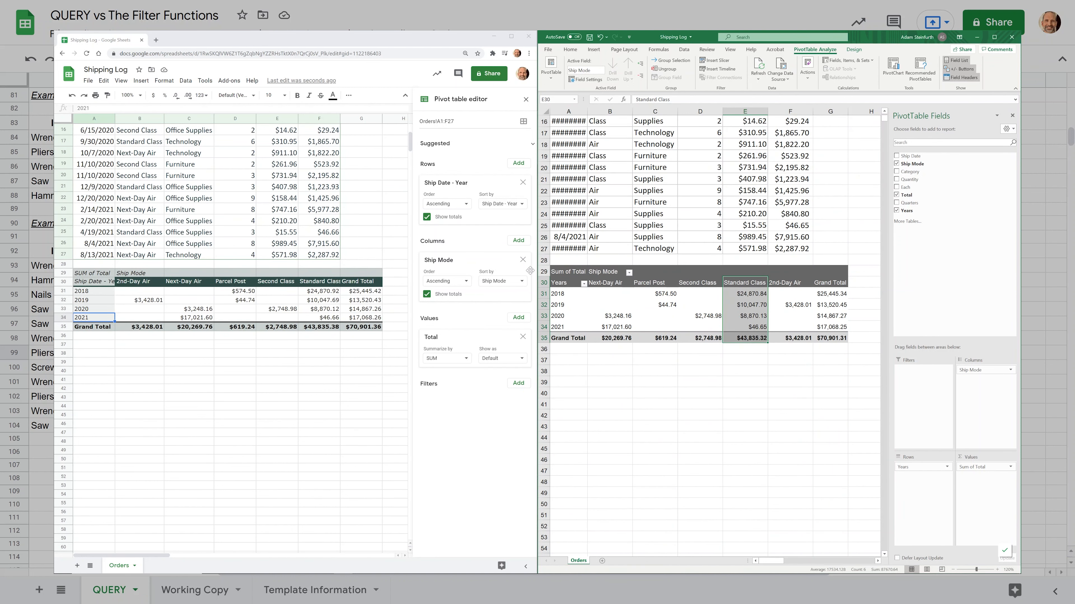